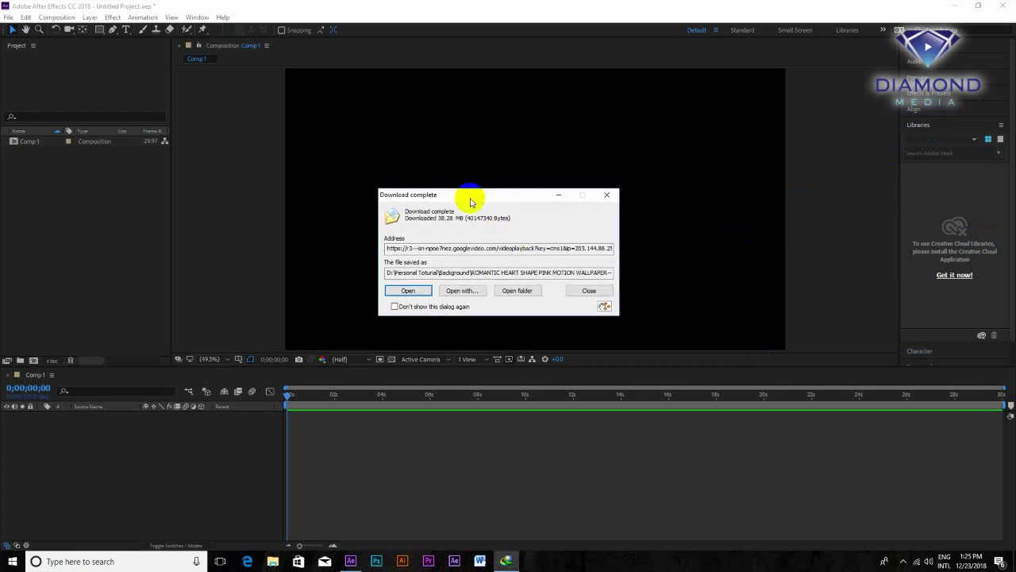
Dismiss the download notice and type a 'Happy New Year' text layer in the composition.
left_click(597, 313)
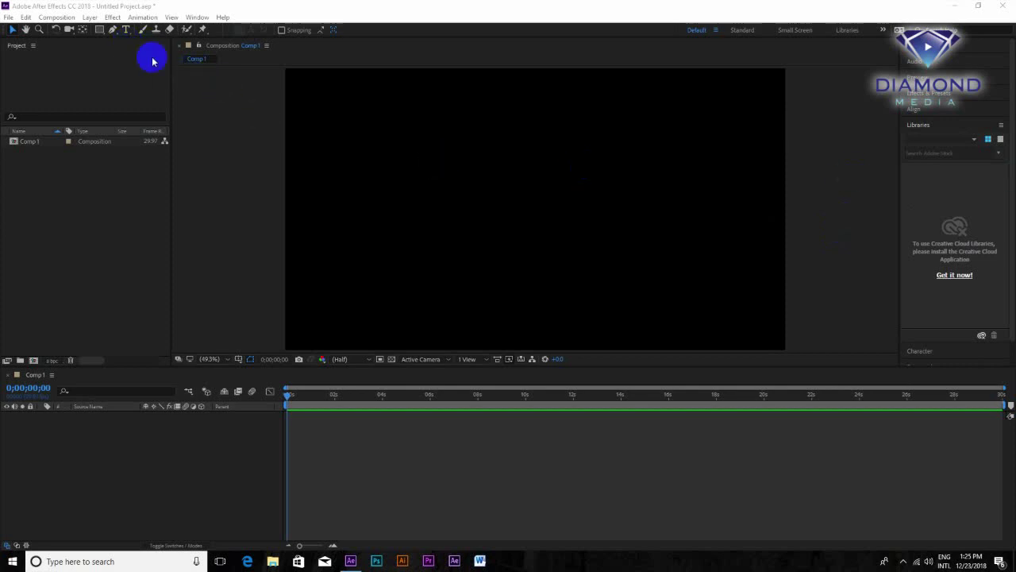
left_click(126, 29)
left_click(422, 229)
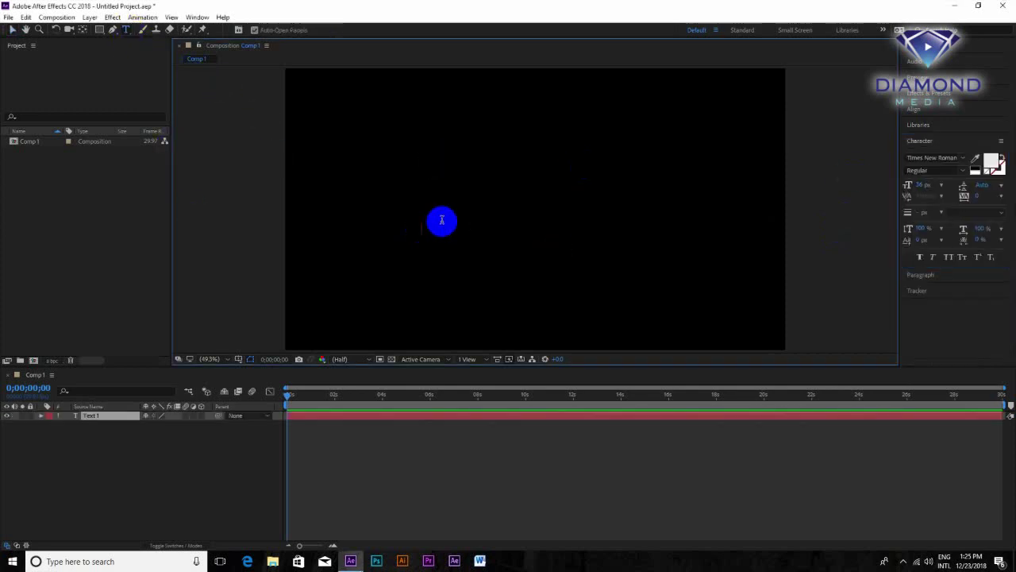
type("Happy New Year")
left_click(12, 29)
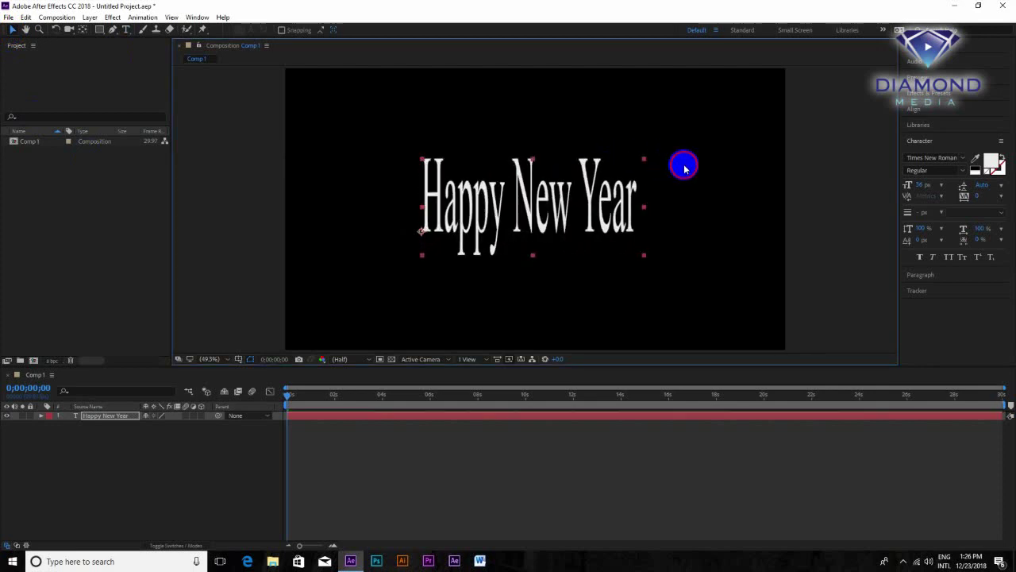
Centre the Happy New Year title in the frame and widen the side panel.
mouse_move(552, 187)
left_mouse_down()
mouse_move(688, 177)
mouse_move(660, 188)
mouse_move(658, 171)
left_mouse_up()
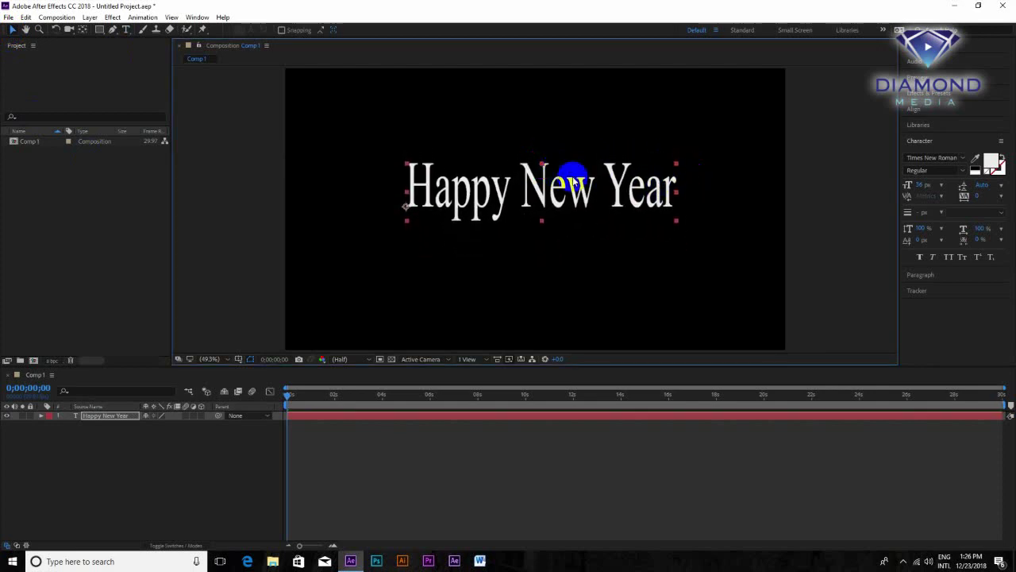
left_click_drag(542, 164, 569, 198)
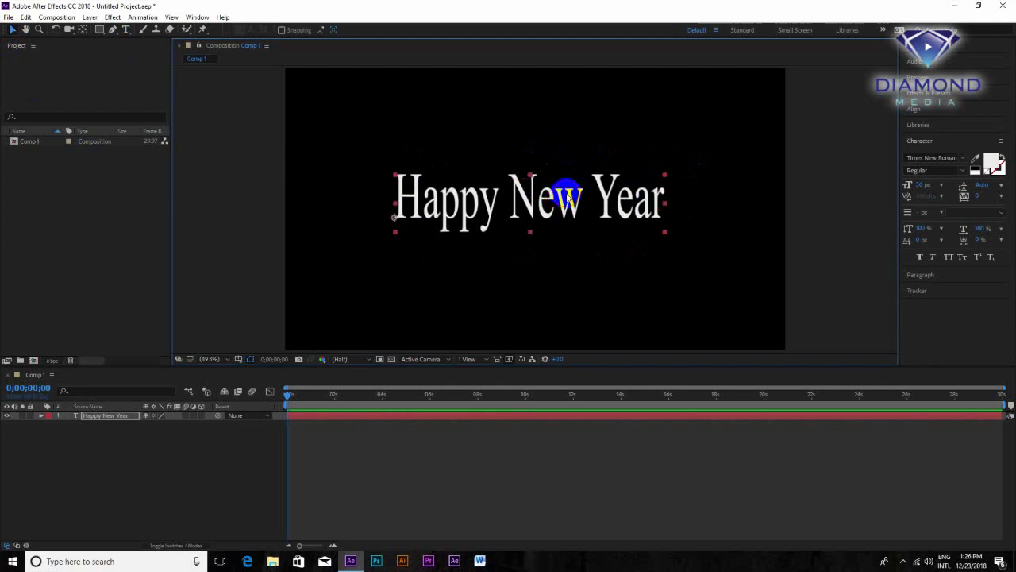
left_click_drag(531, 171, 532, 180)
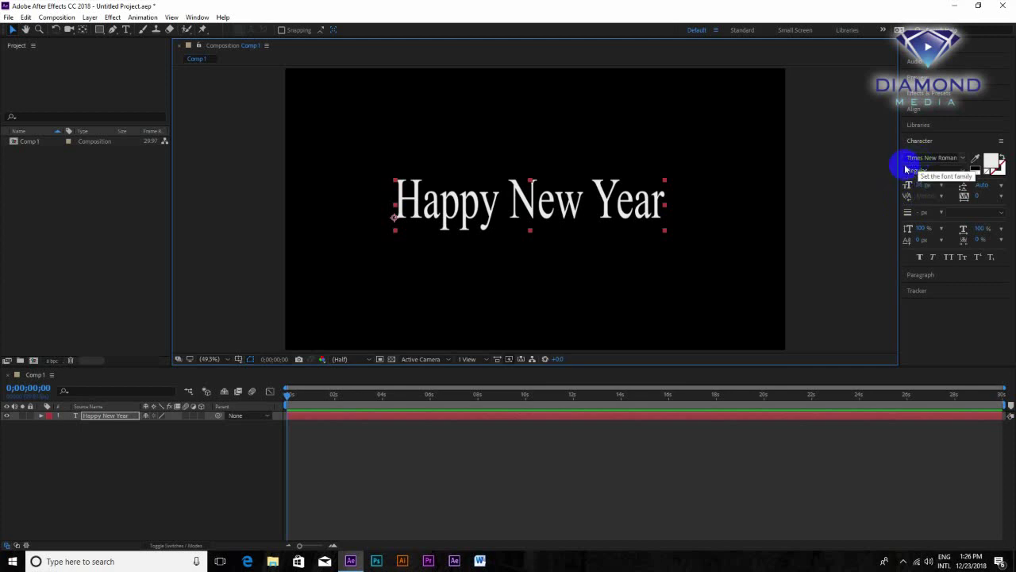
left_click_drag(898, 184, 746, 225)
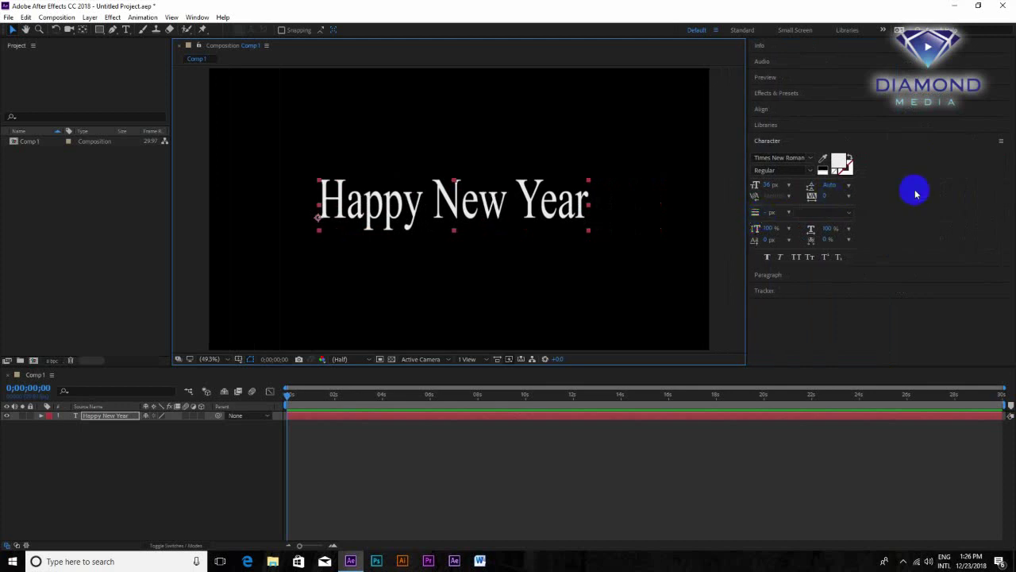
Expand Effects & Presets and choose Browse Presets to open the presets in Adobe Bridge.
left_click(764, 92)
right_click(772, 92)
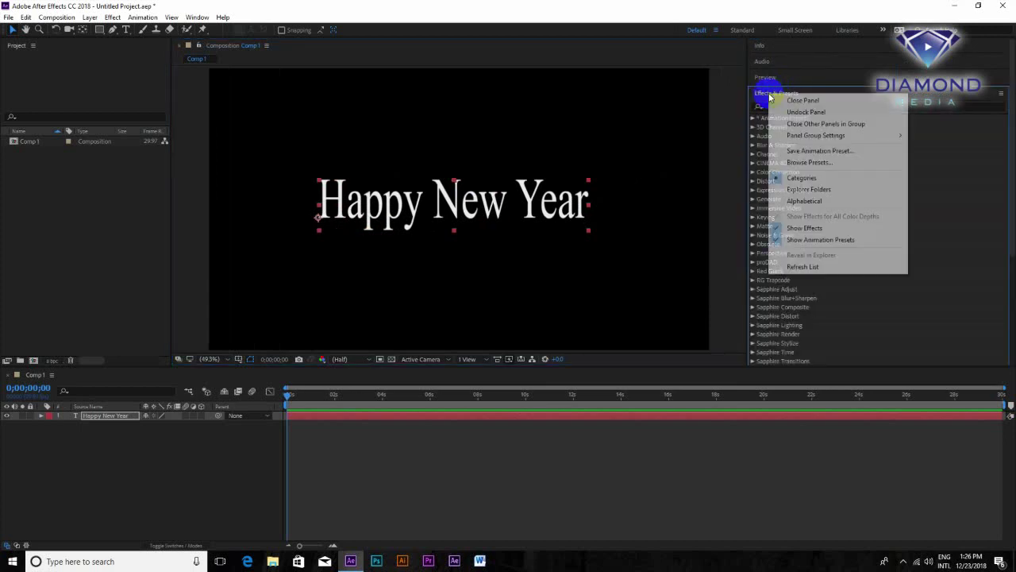
left_click(816, 162)
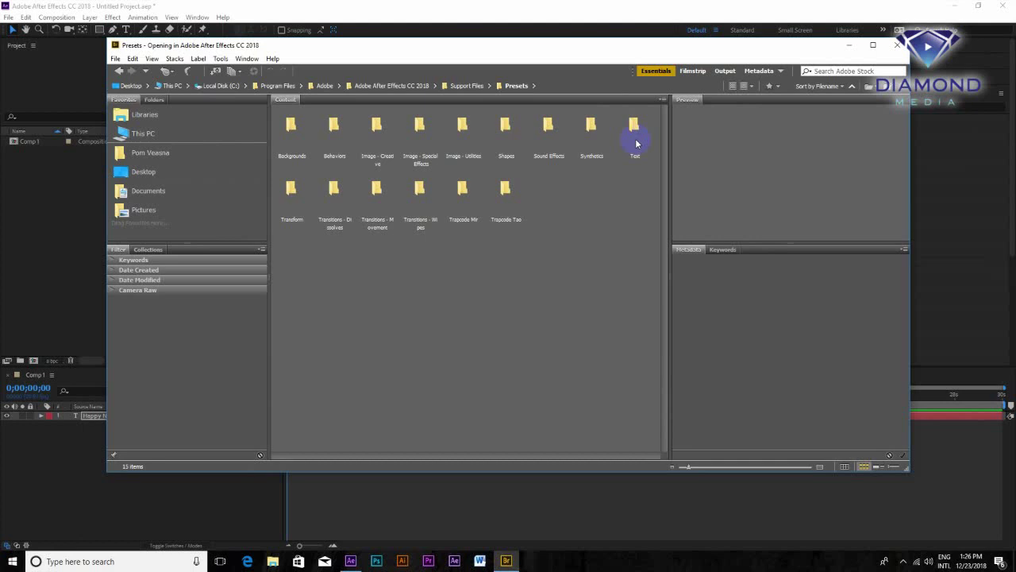
Apply Text > 3D Text > 3D Fly Down Behind Camera.ffx to the Happy New Year layer.
double_click(635, 141)
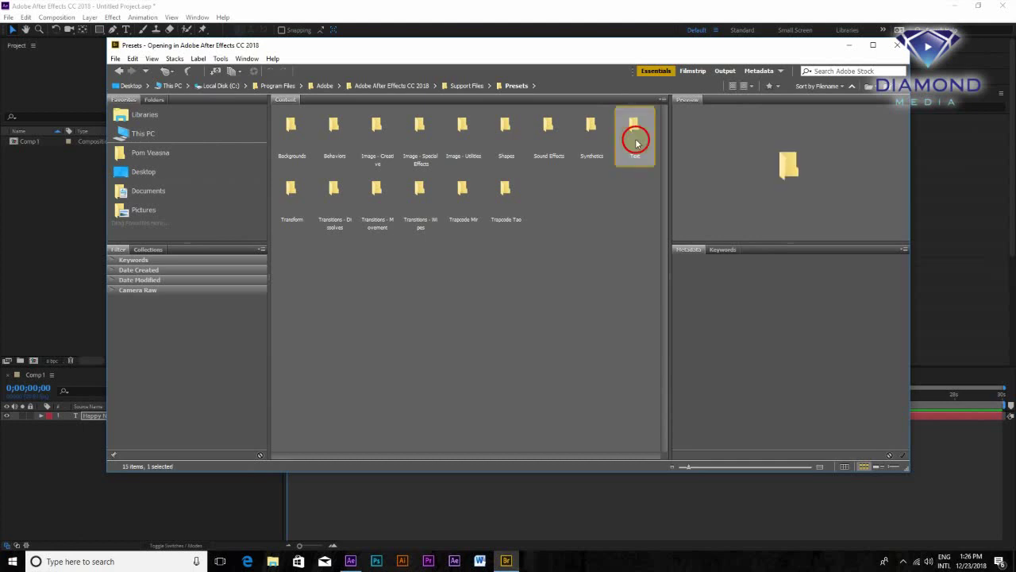
double_click(293, 141)
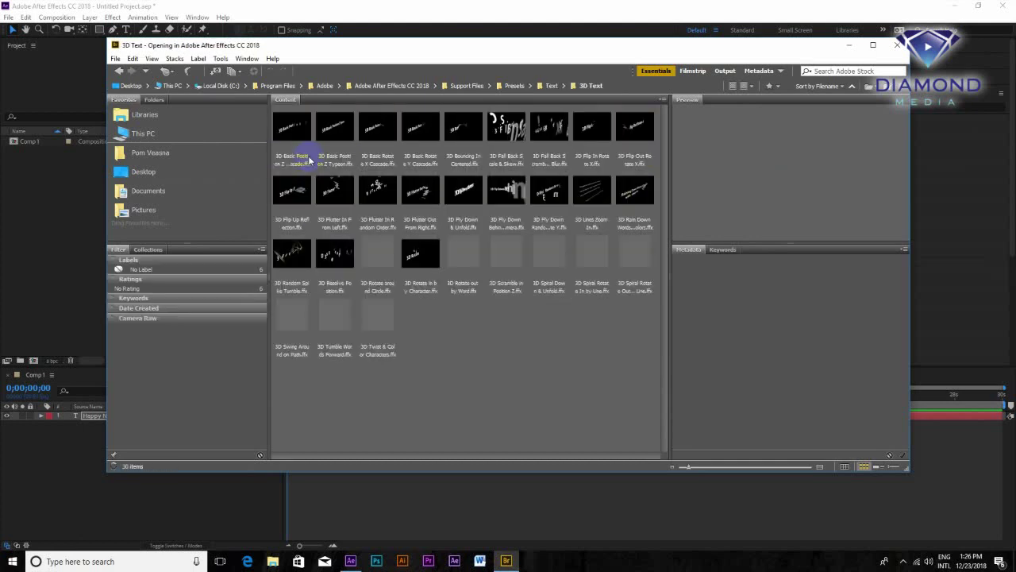
double_click(503, 193)
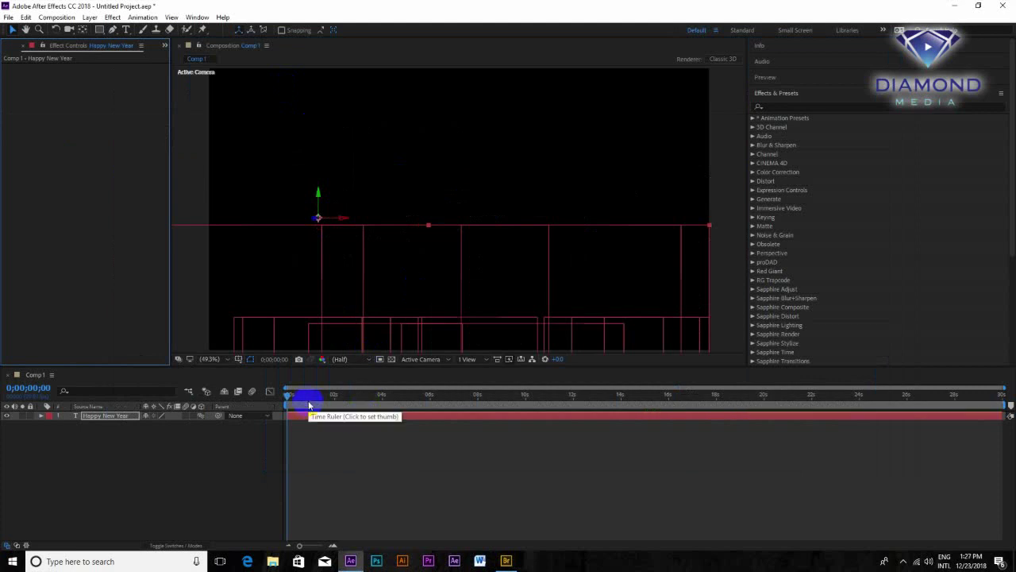
Preview the fly-down title animation from the start, then switch back to Bridge.
key("space")
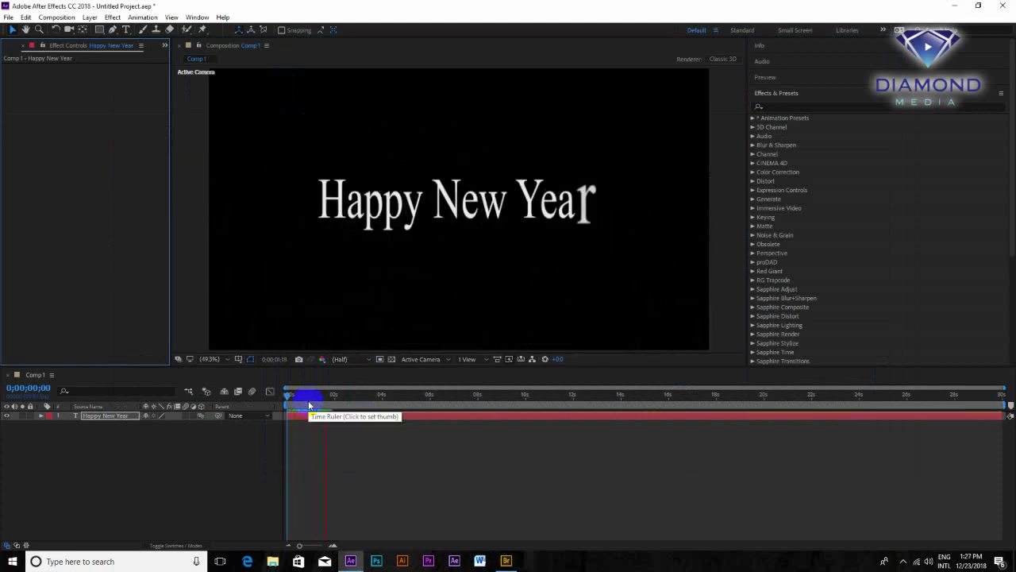
left_click_drag(319, 395, 269, 403)
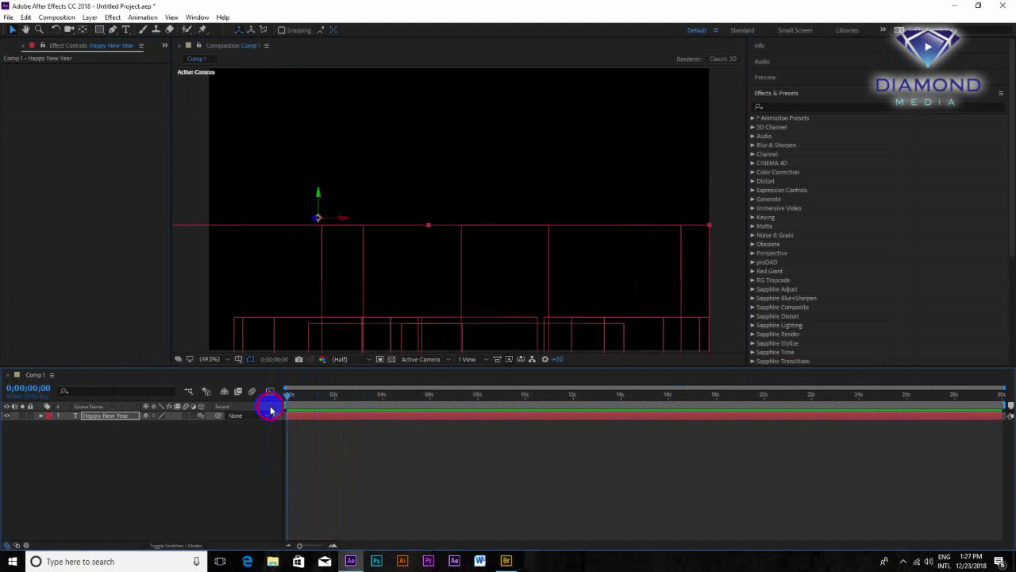
key("space")
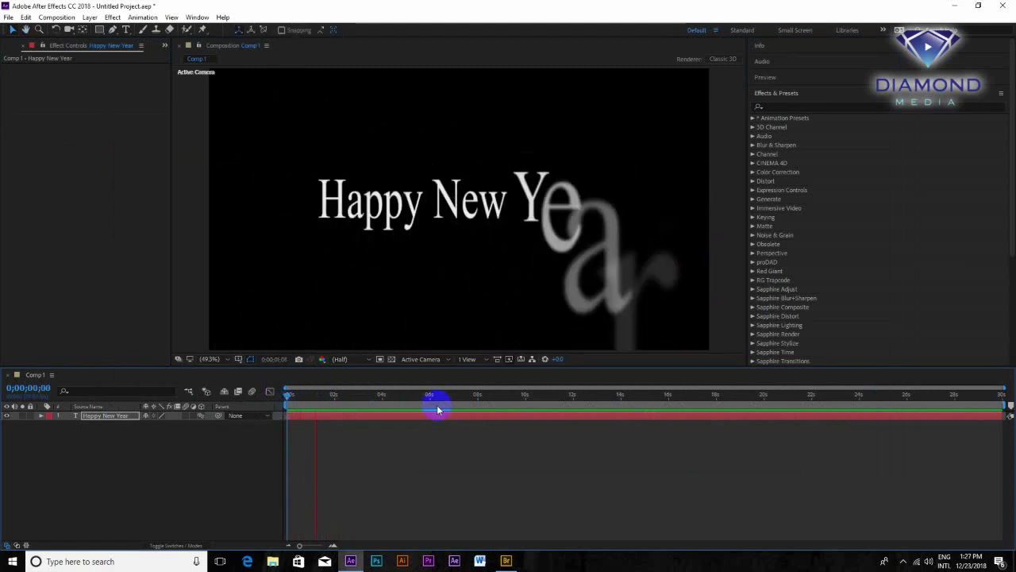
key("space")
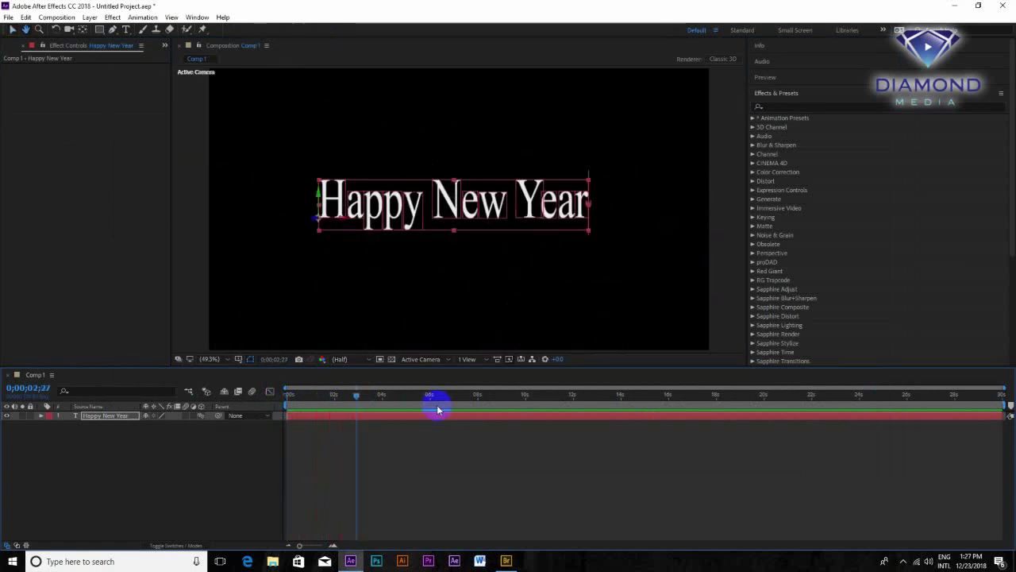
left_click_drag(340, 399, 287, 403)
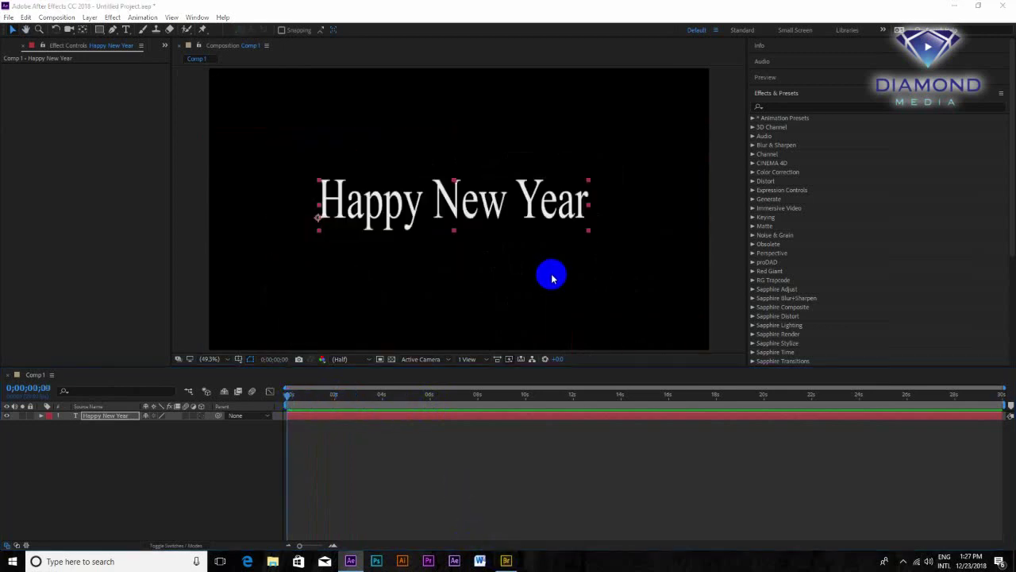
left_click(507, 560)
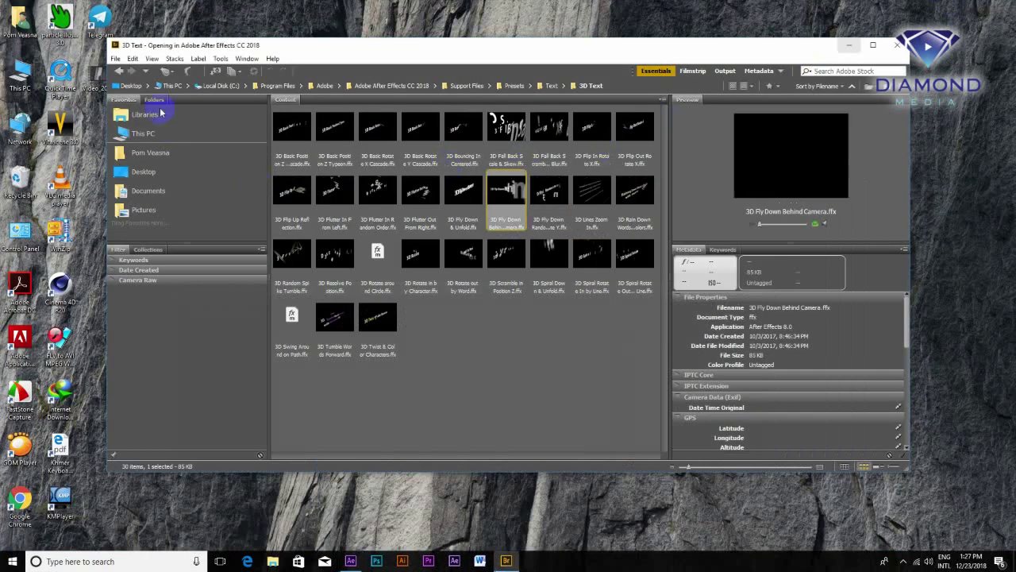
Apply the Fade Up Characters preset from Text > Animate In to the title.
left_click(120, 71)
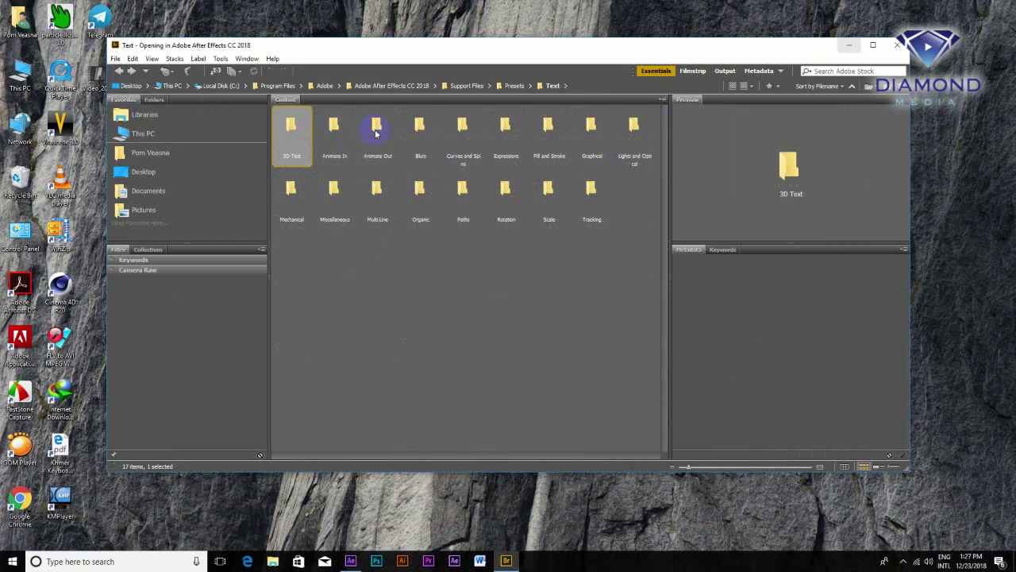
double_click(339, 141)
left_click(560, 119)
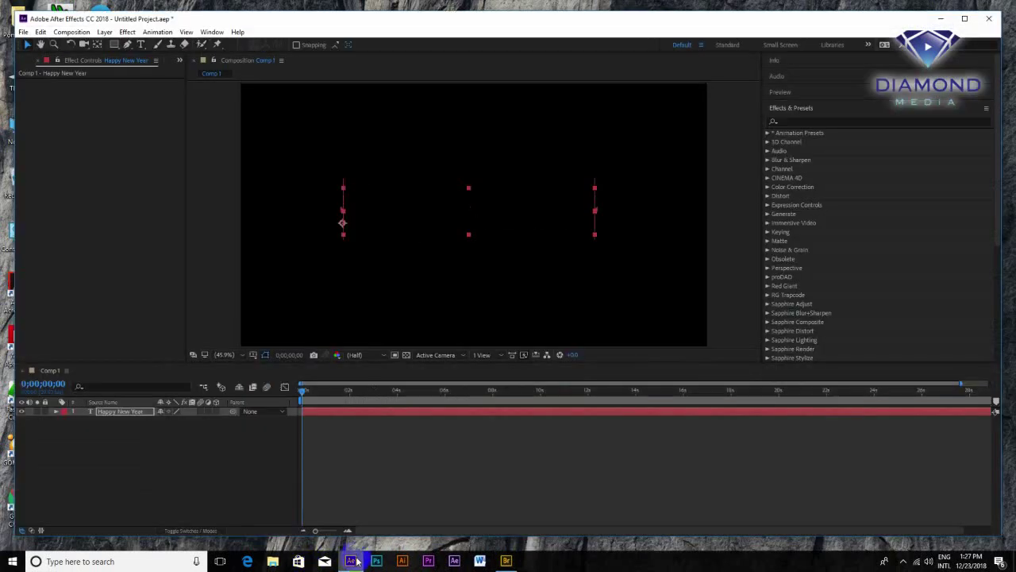
Preview the letter-by-letter fade-up animation, then return to the After Effects composition.
mouse_move(357, 561)
left_click(285, 401)
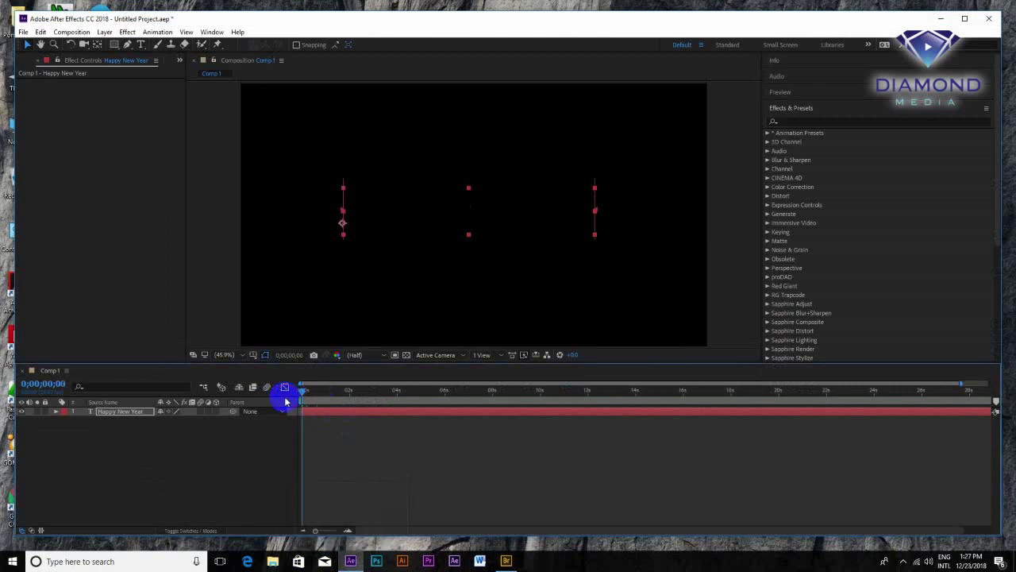
key("space")
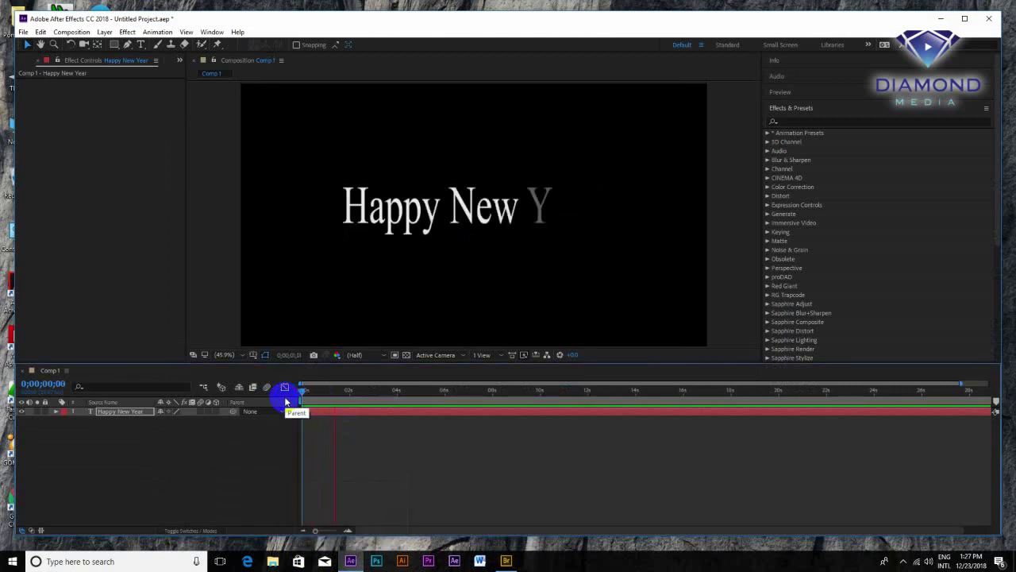
left_click(506, 561)
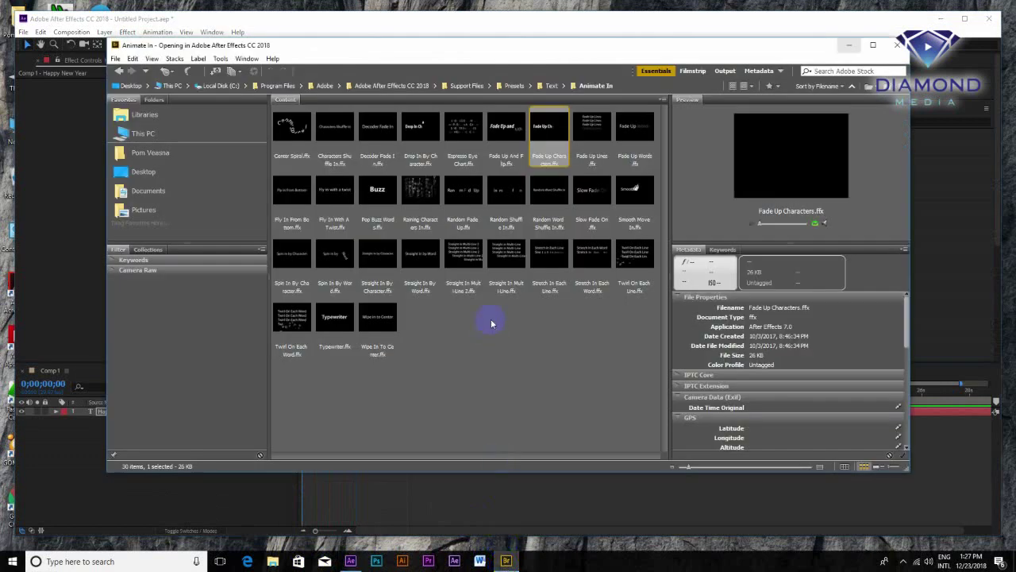
left_click(964, 19)
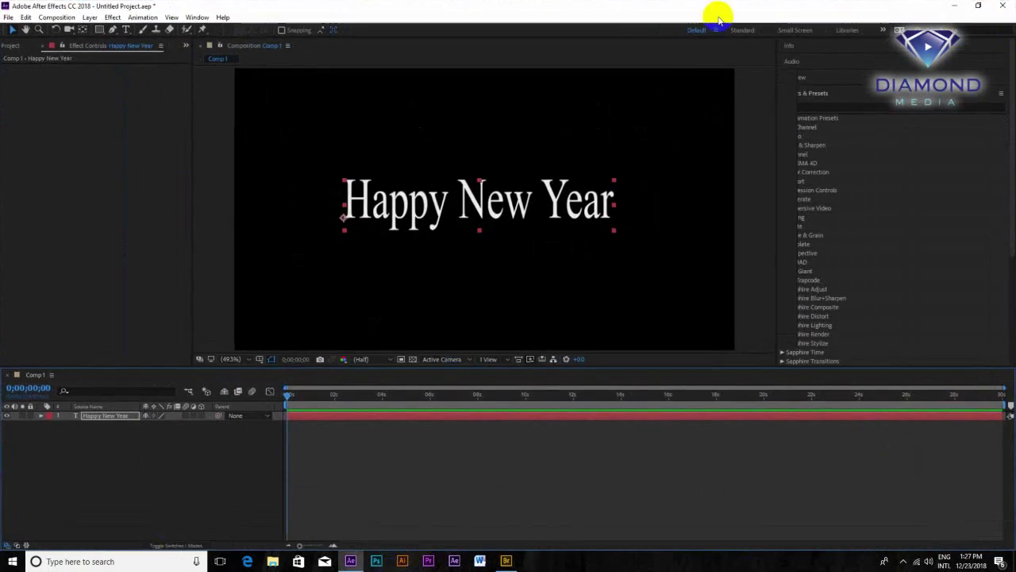
left_click(13, 561)
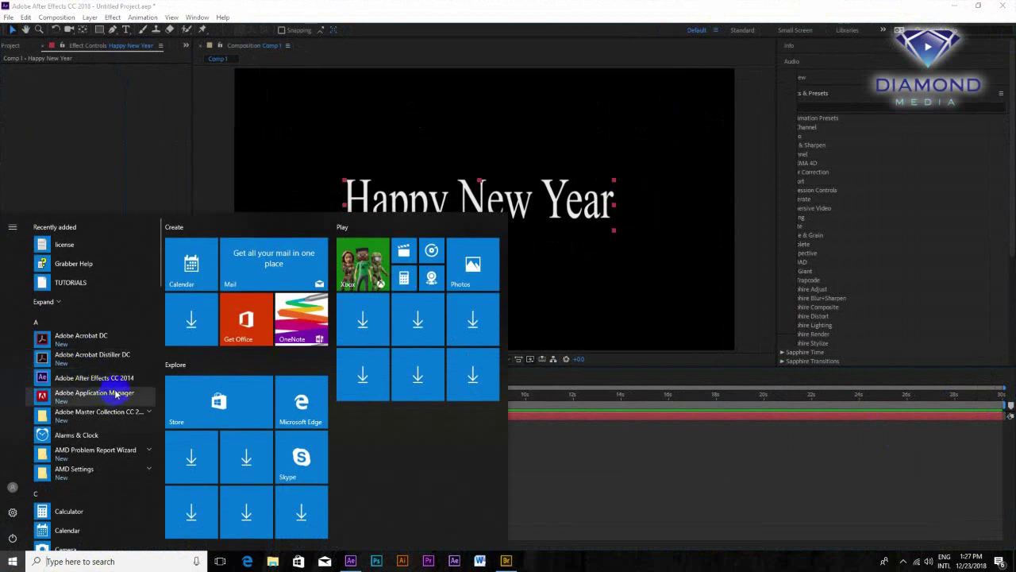
left_click(109, 411)
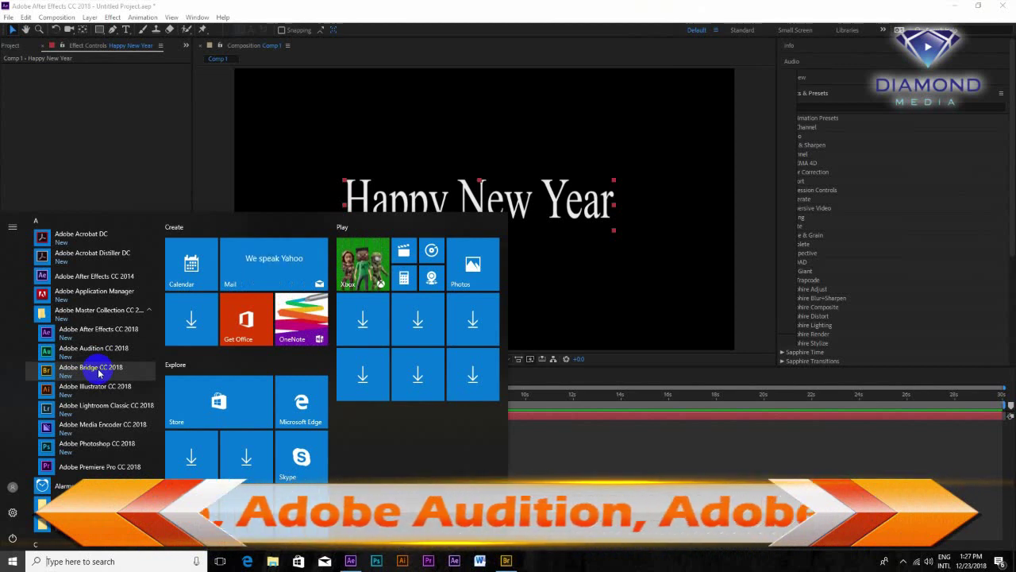
left_click(685, 403)
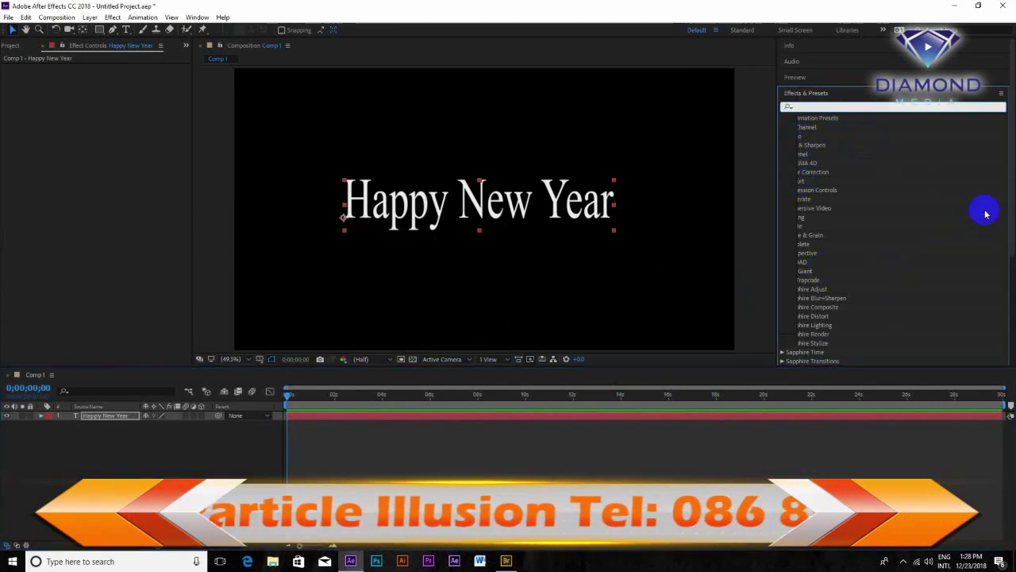
left_click_drag(1005, 193, 999, 311)
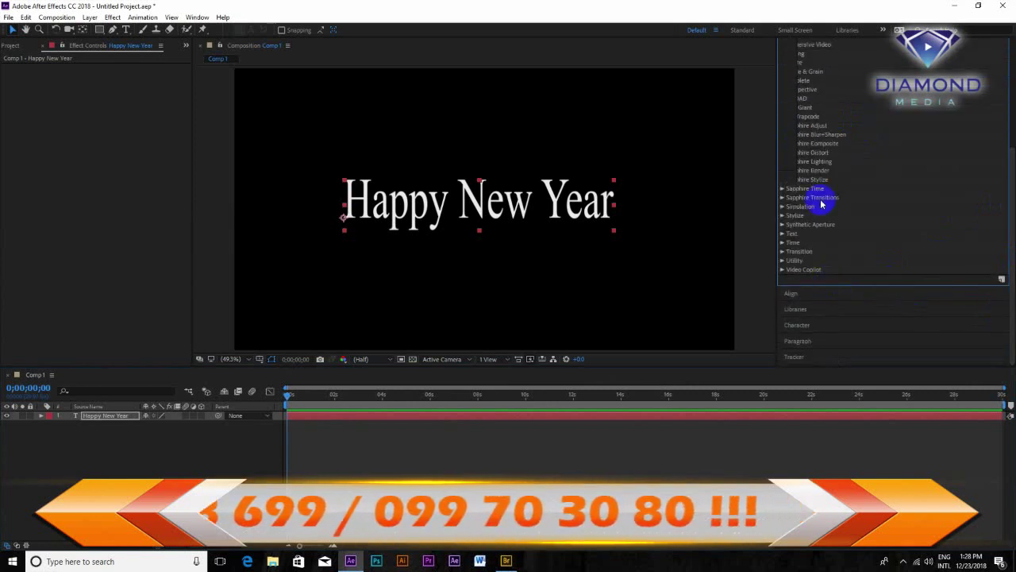
left_click_drag(777, 174, 735, 194)
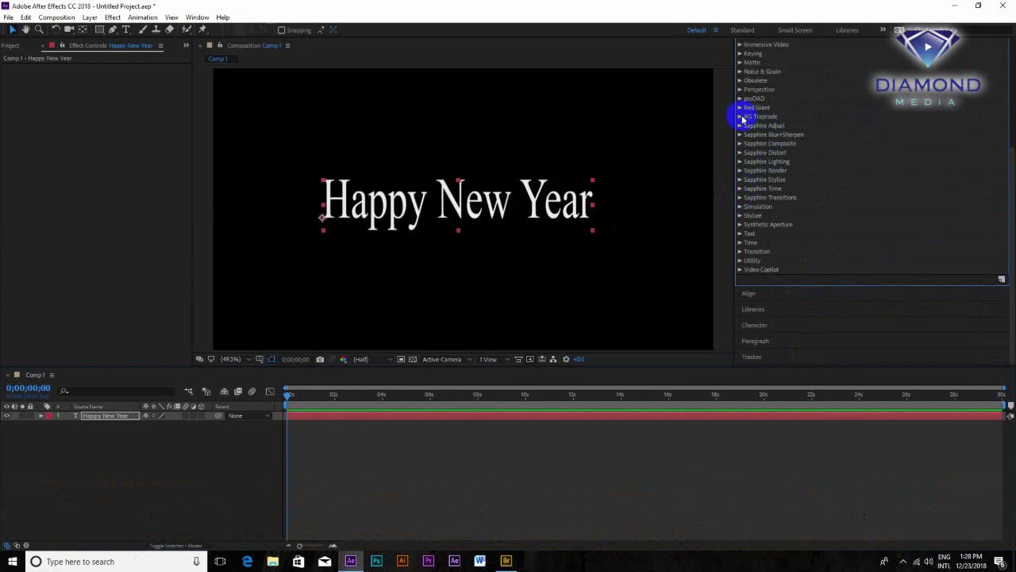
left_click(741, 116)
double_click(774, 192)
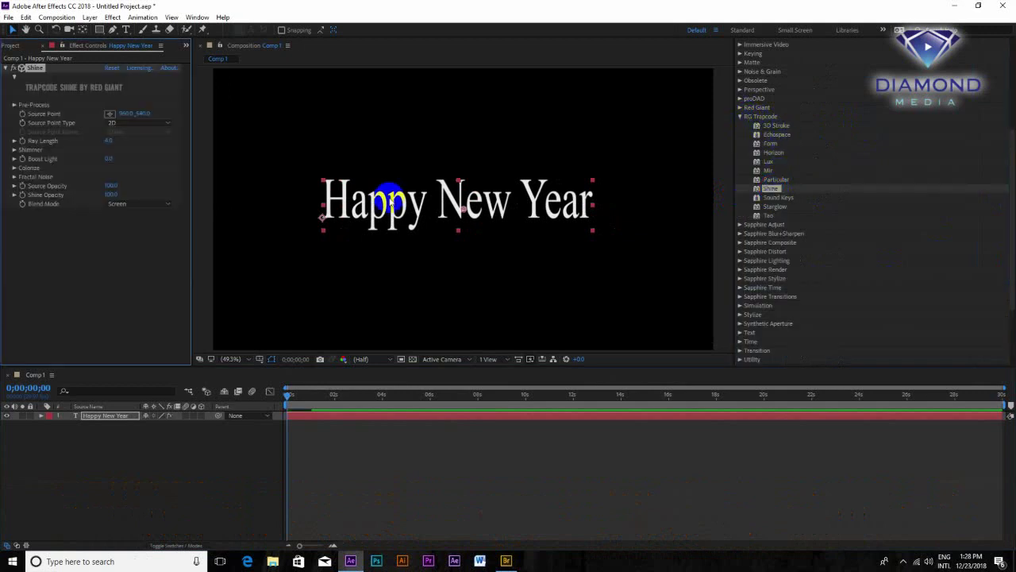
left_click(375, 215)
mouse_move(376, 214)
left_mouse_down()
mouse_move(458, 209)
mouse_move(454, 194)
left_mouse_up()
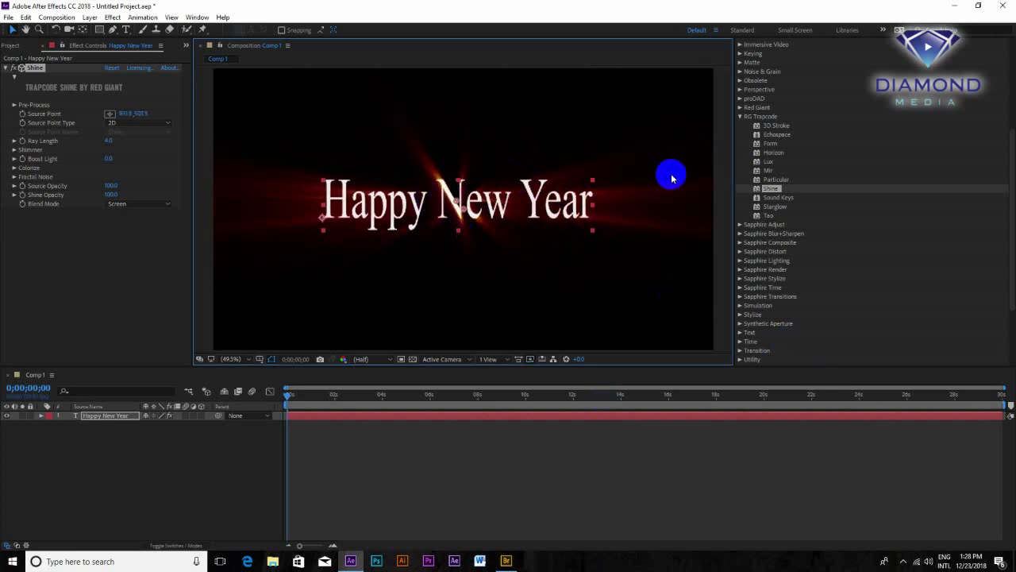
key("Delete")
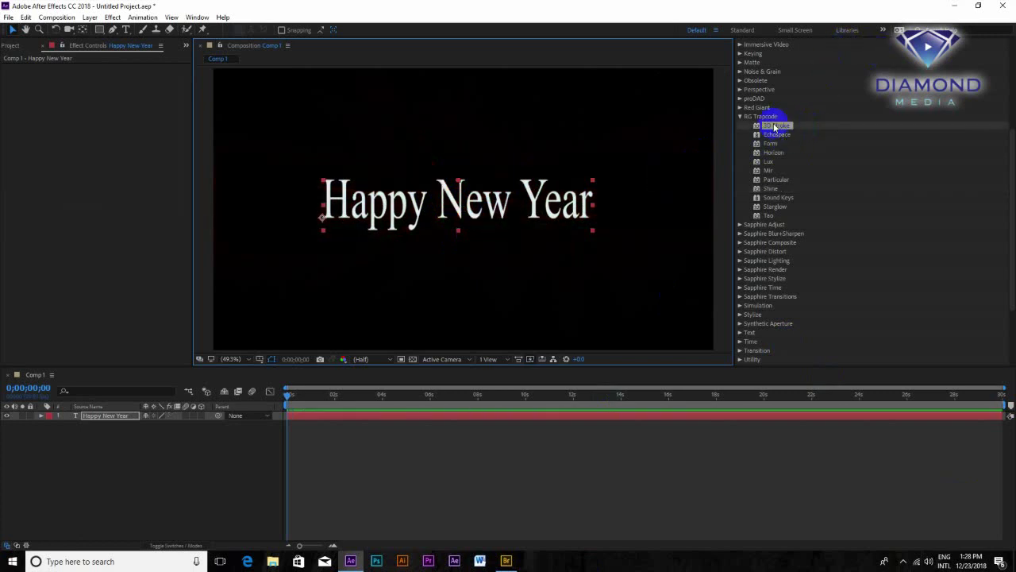
Try and remove 3D Stroke, then apply Starglow with Input Channel left at Lightness.
left_click_drag(776, 125, 465, 220)
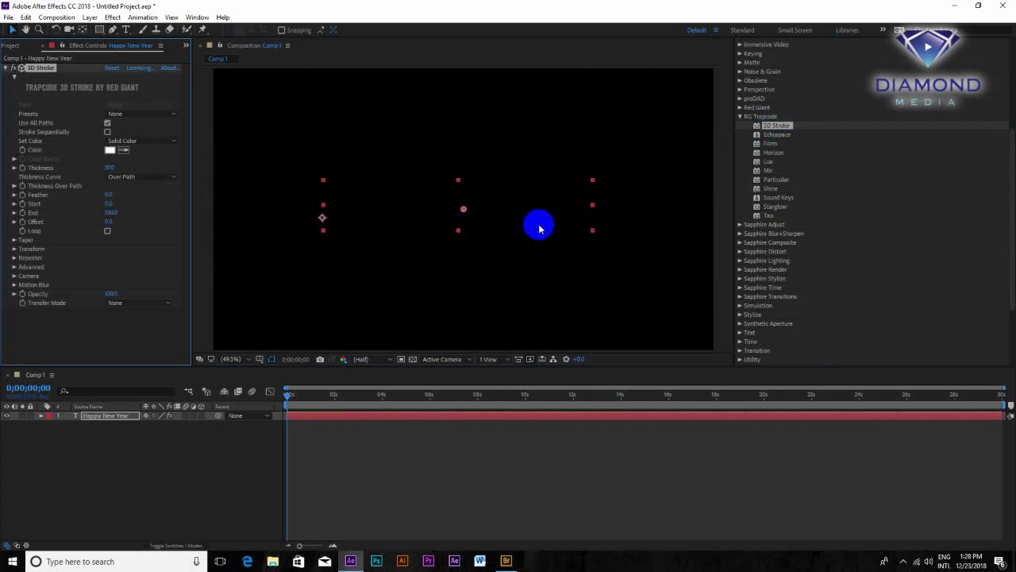
key("Delete")
double_click(774, 206)
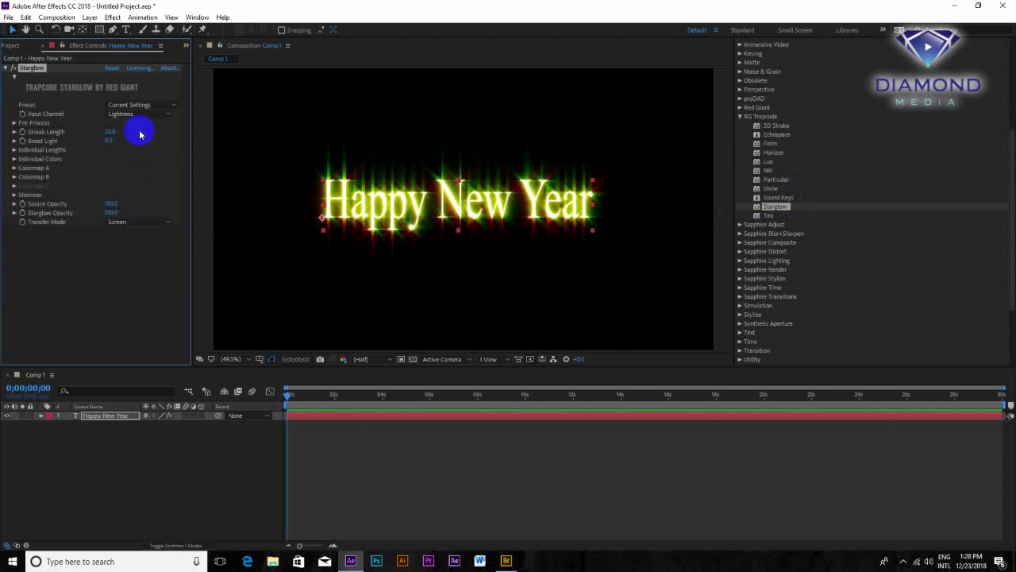
left_click(164, 115)
left_click(141, 230)
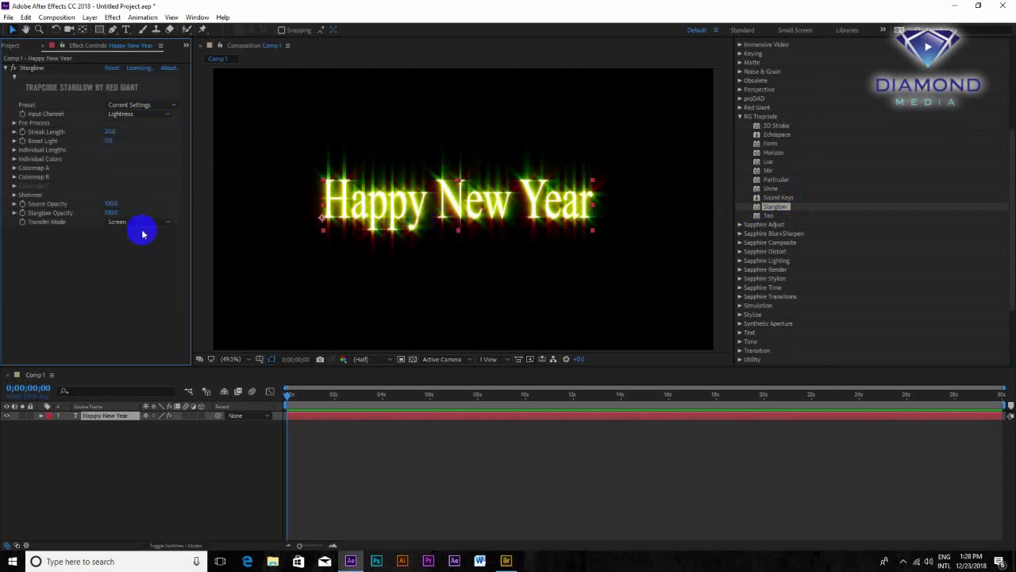
Set the Starglow preset to Electric X and increase the Streak Length.
left_click(171, 109)
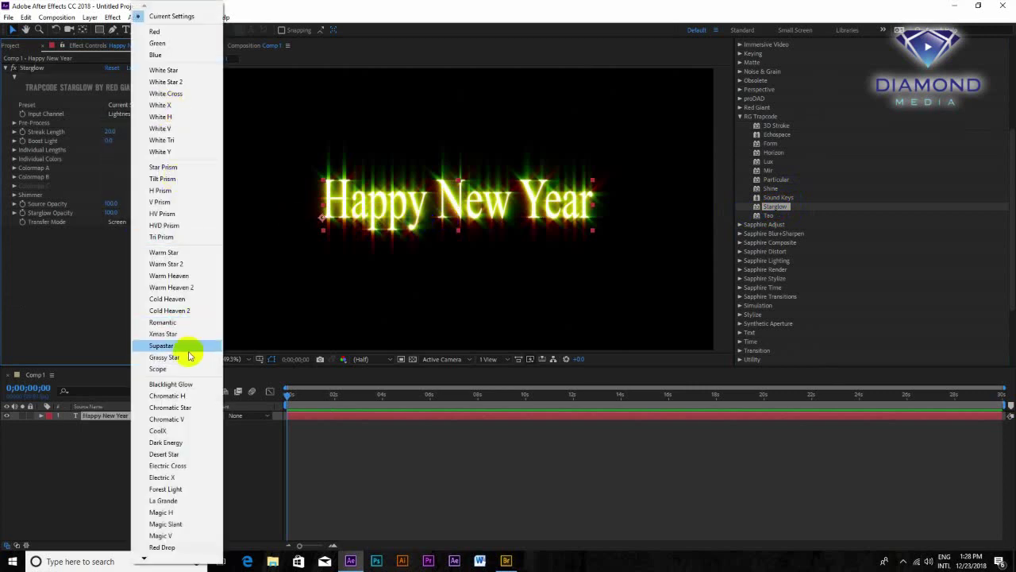
left_click(177, 477)
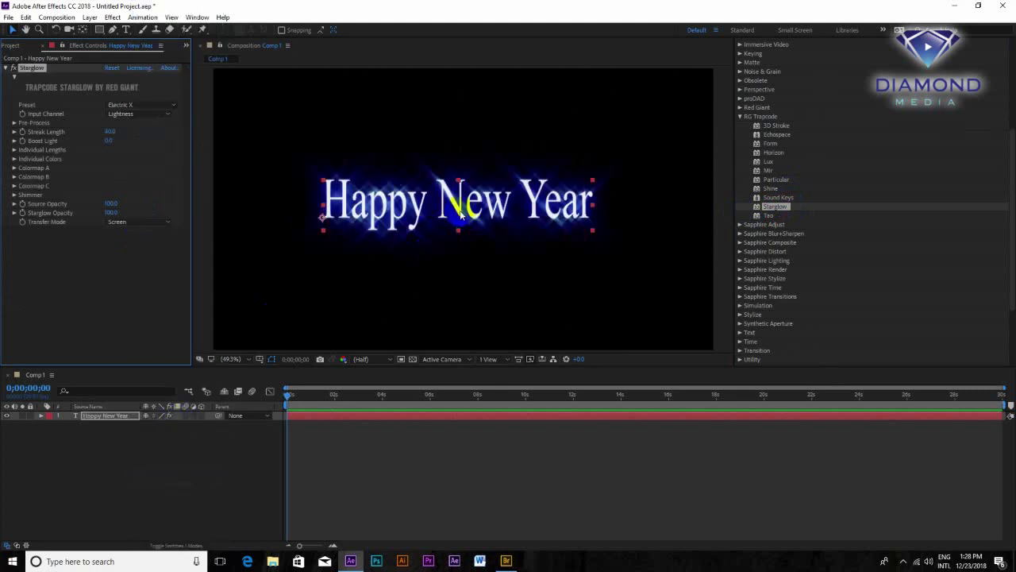
left_click(555, 205)
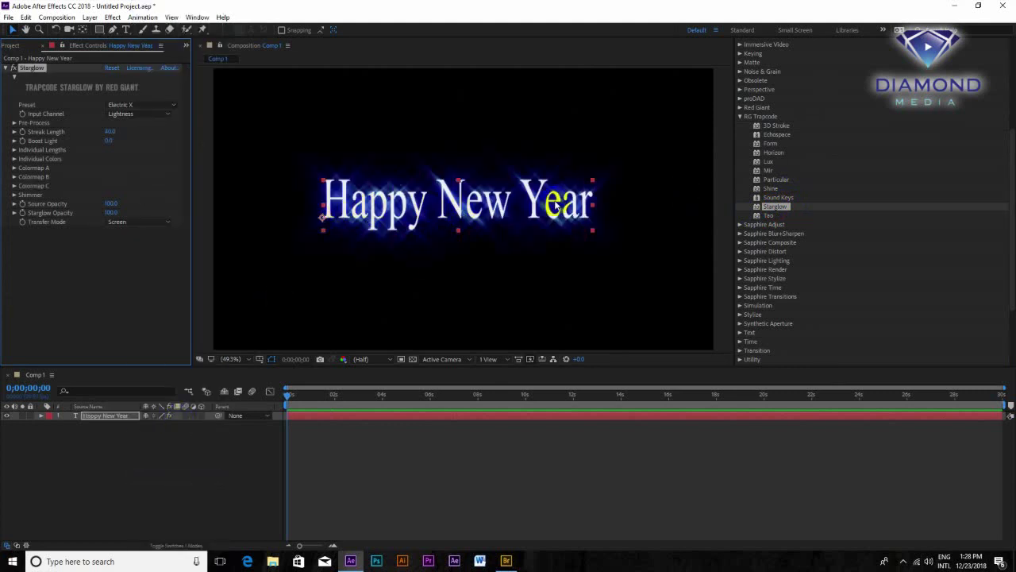
left_click_drag(108, 132, 149, 127)
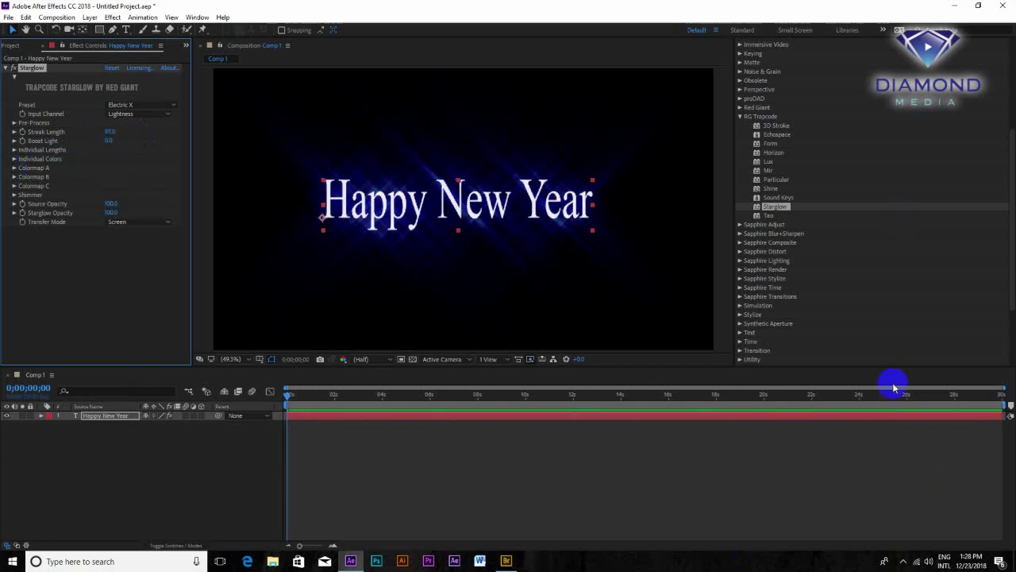
scroll(1012, 220, "down", 1)
left_click_drag(1012, 220, 1014, 302)
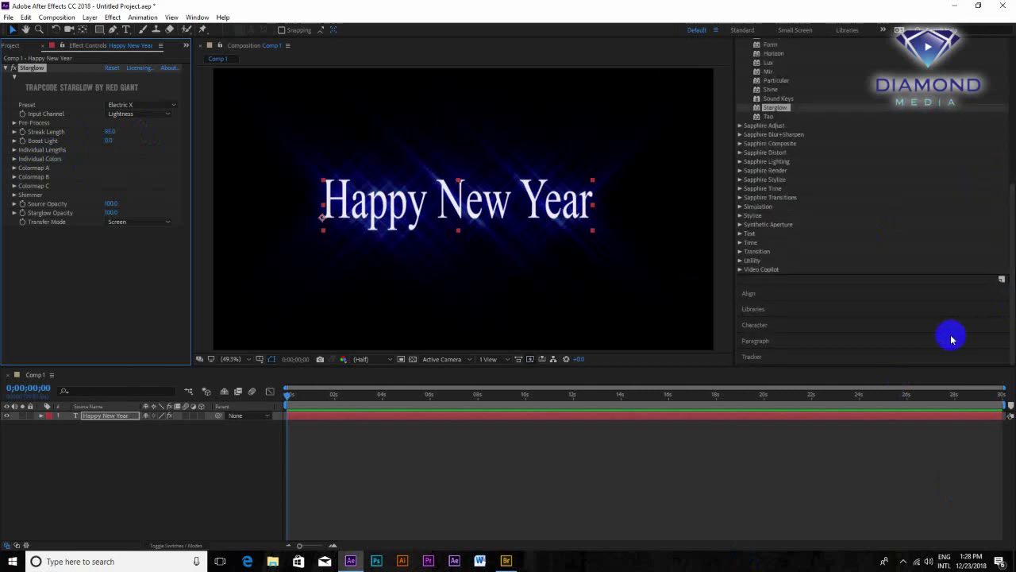
left_click(740, 269)
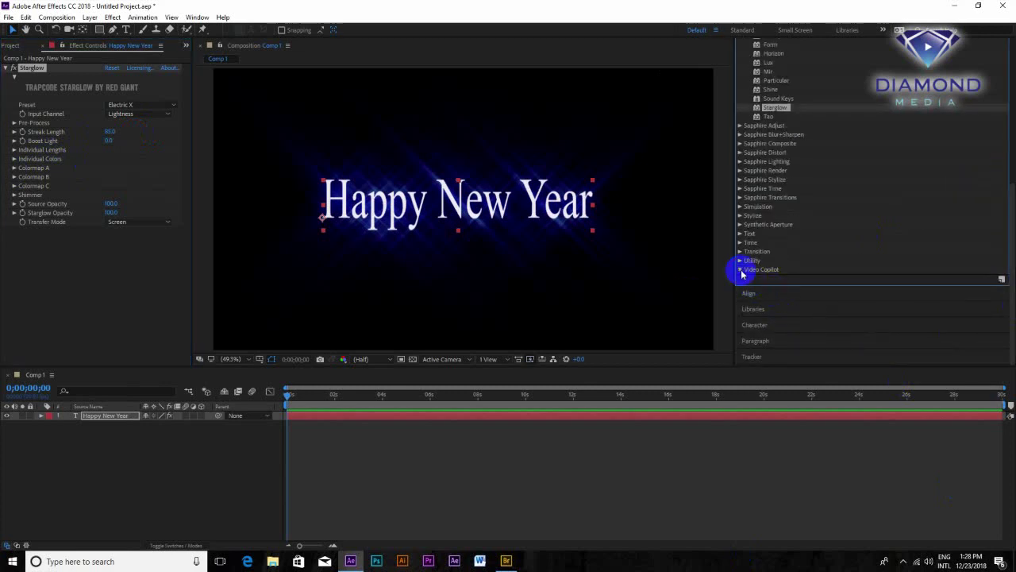
Add a new solid layer to the composition with default settings.
right_click(220, 458)
mouse_move(255, 342)
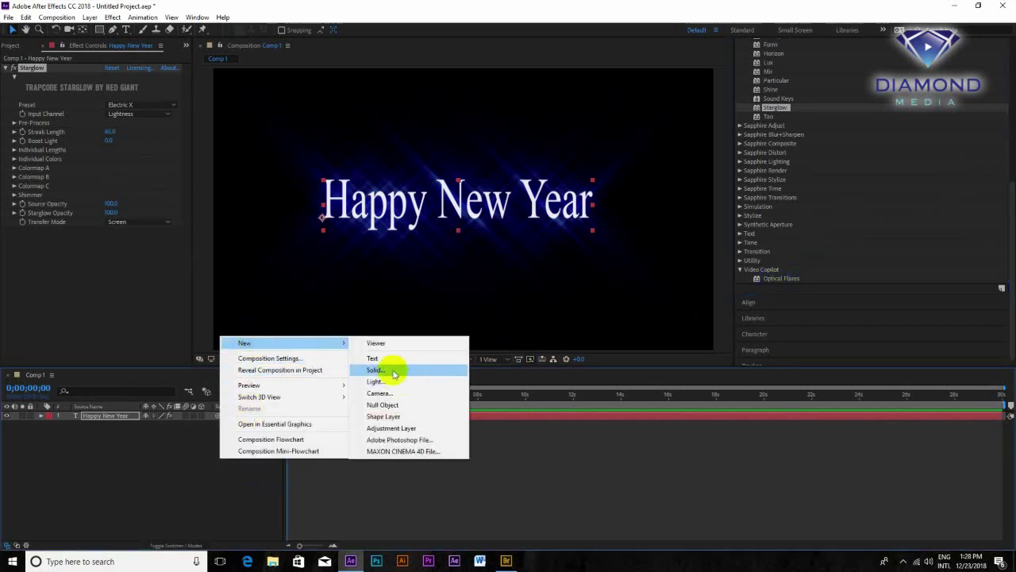
left_click(389, 369)
left_click(544, 370)
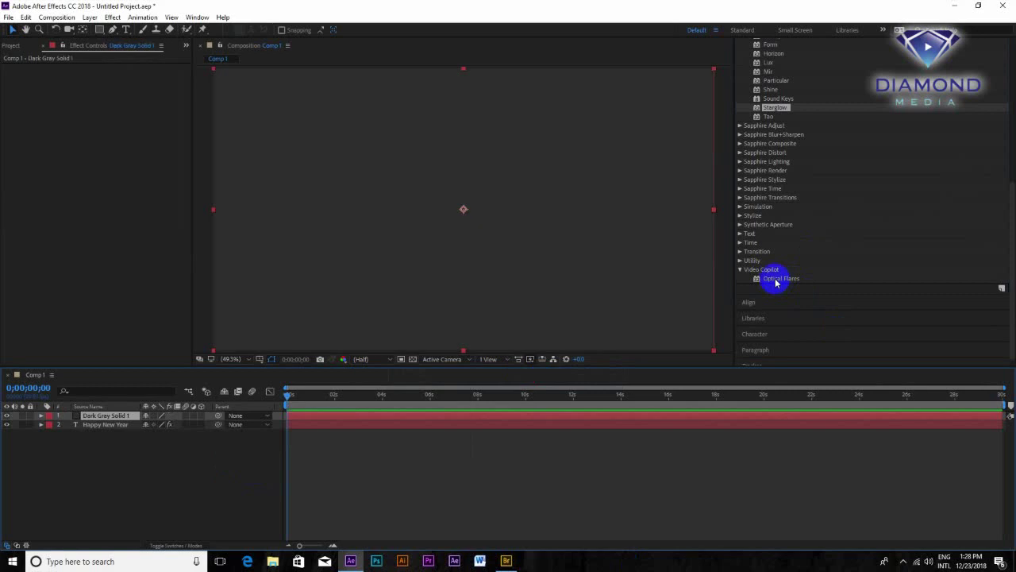
Apply Optical Flares to the solid, render On Transparent, and place the flare on the text.
left_click_drag(781, 278, 455, 265)
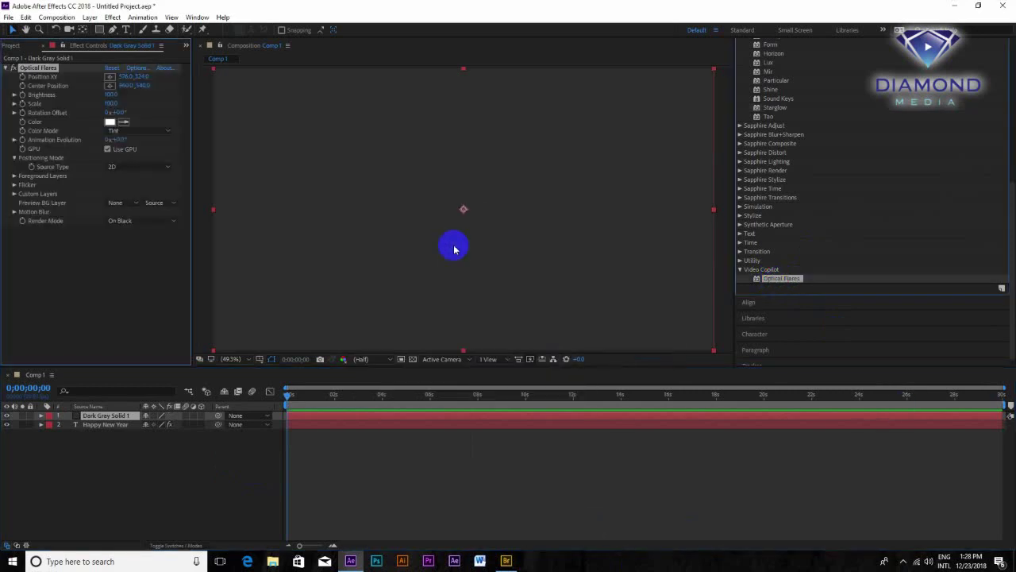
left_click_drag(362, 154, 441, 273)
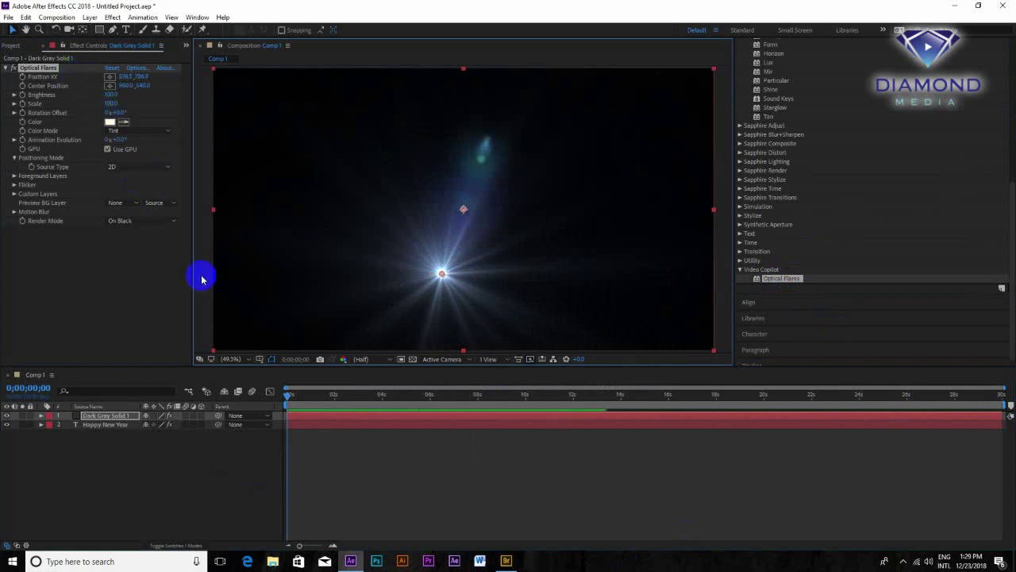
left_click(173, 221)
left_click(144, 244)
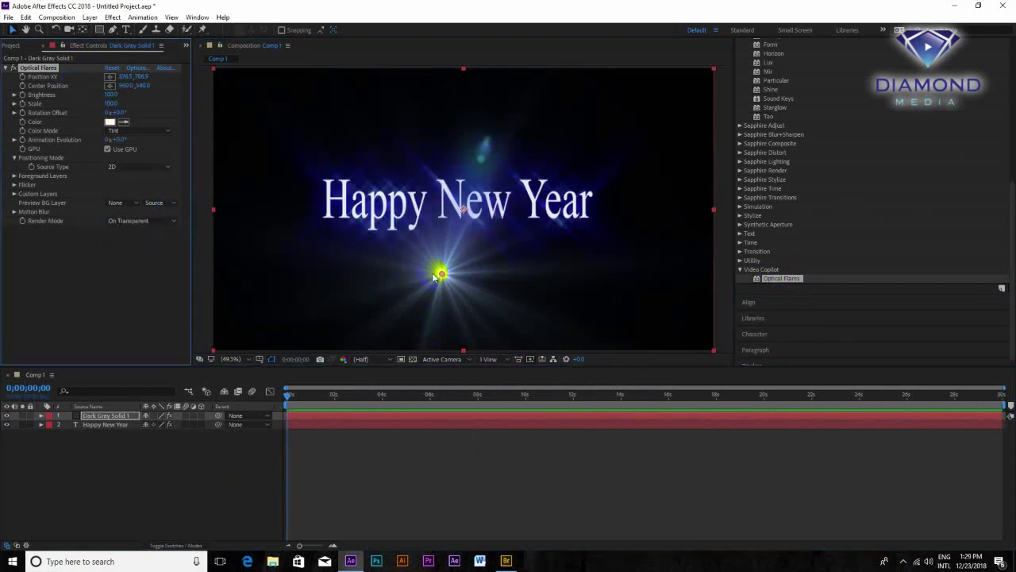
left_click_drag(441, 275, 454, 224)
Load the Natural Flares > Sankor 16 preset from the Optical Flares preset browser.
left_click(137, 68)
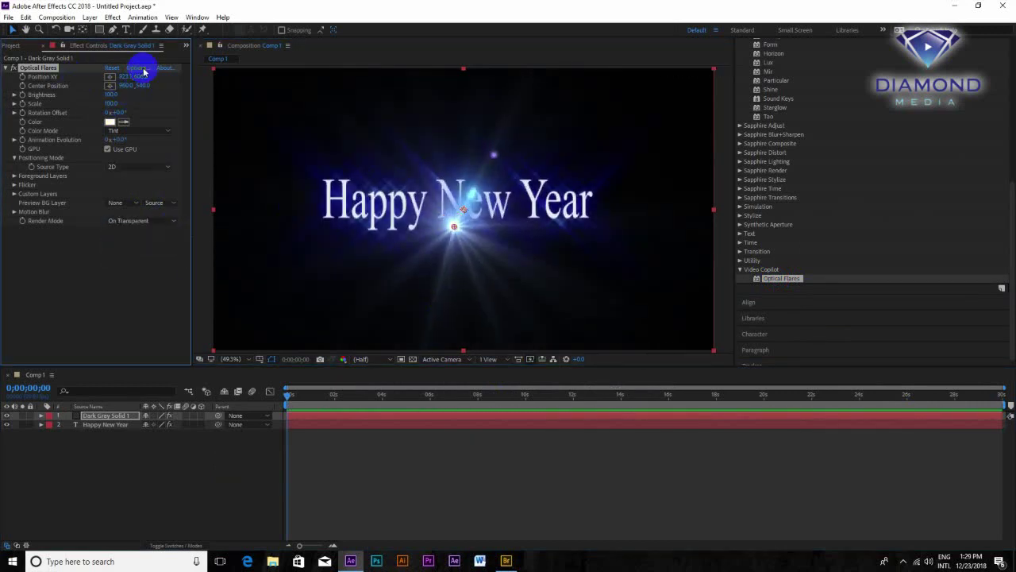
left_click(738, 118)
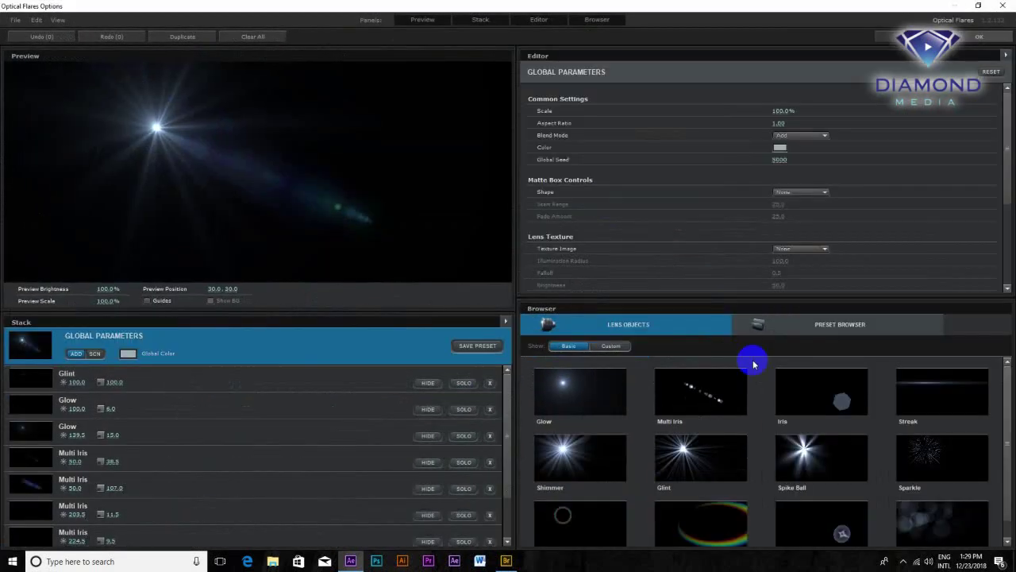
left_click(821, 324)
left_click(832, 389)
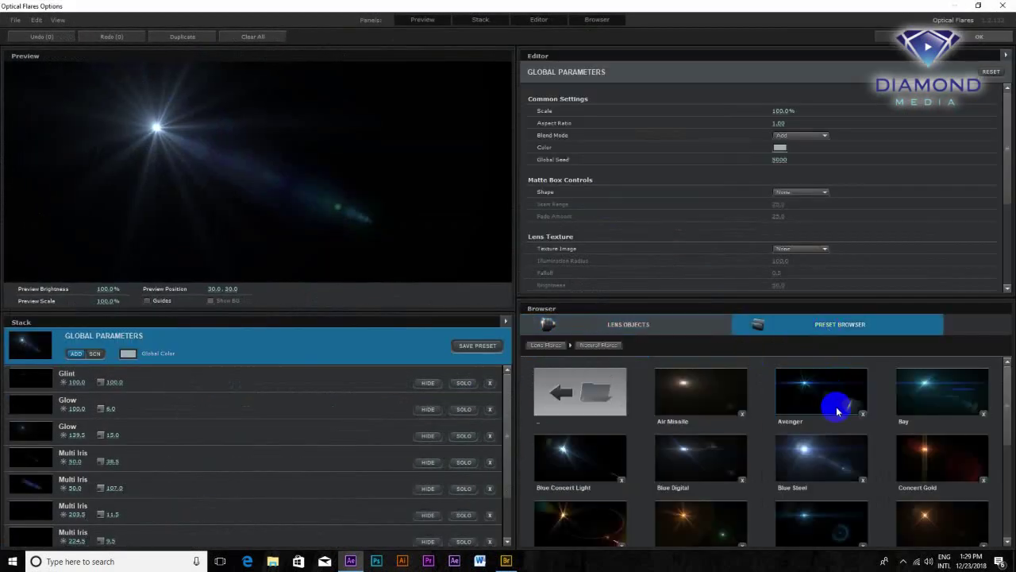
scroll(836, 405, "down", 5)
left_click(703, 501)
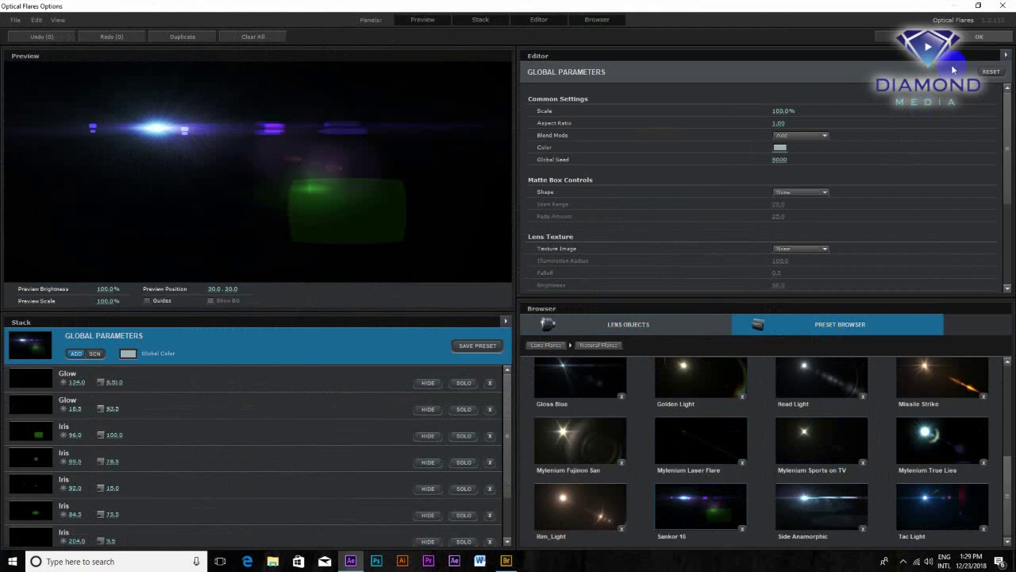
left_click(978, 37)
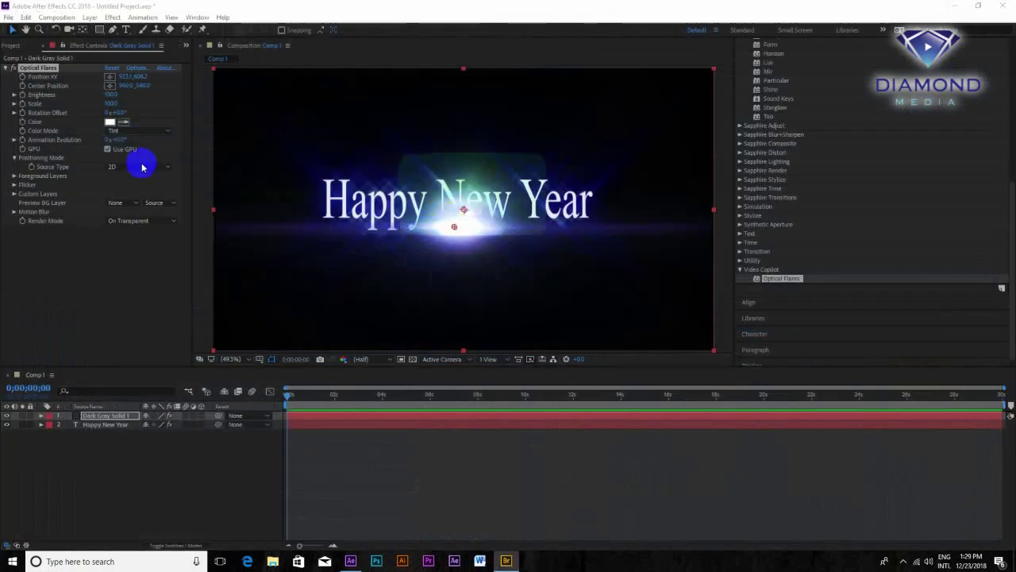
Move Dark Gray Solid 1 below the text layer, fine-tune the flare position, and scrub ahead.
left_click_drag(113, 413, 109, 433)
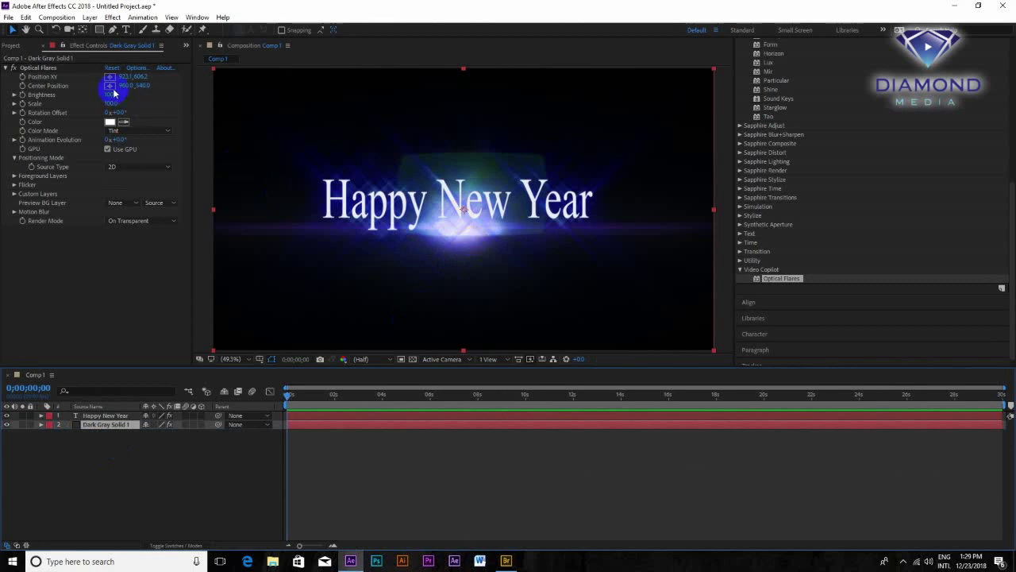
left_click(468, 230)
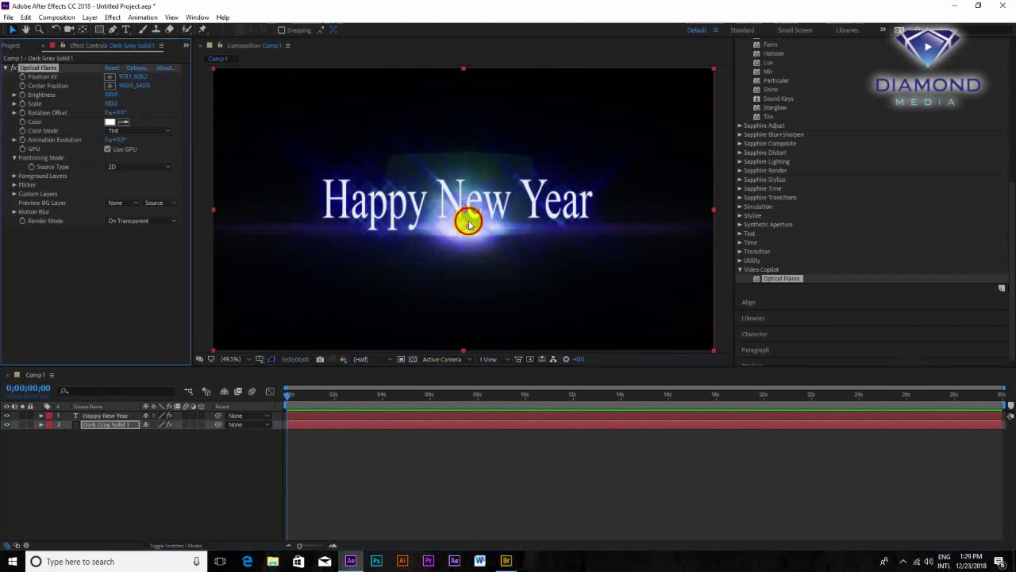
left_click_drag(468, 225, 464, 214)
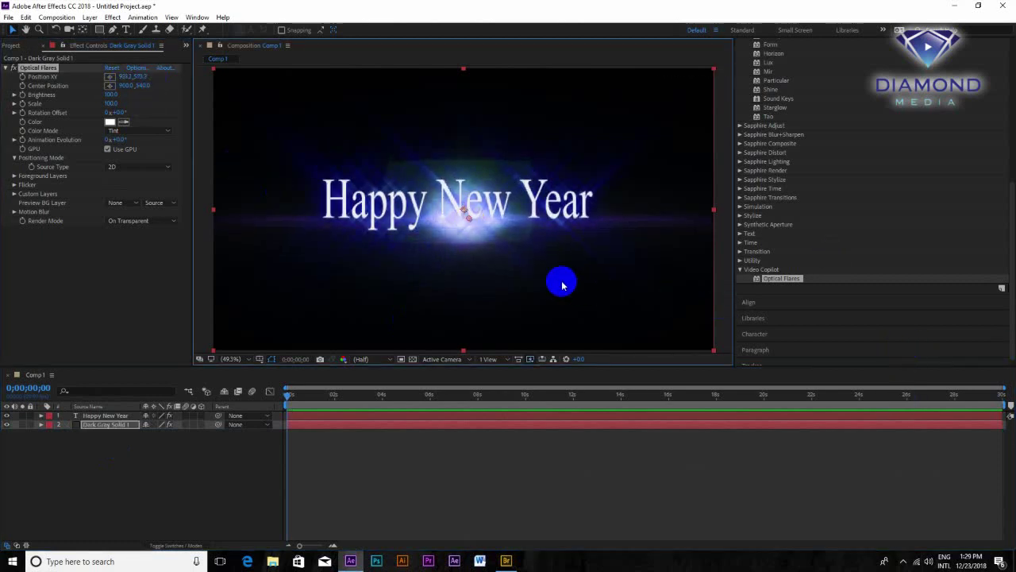
left_click_drag(304, 401, 360, 404)
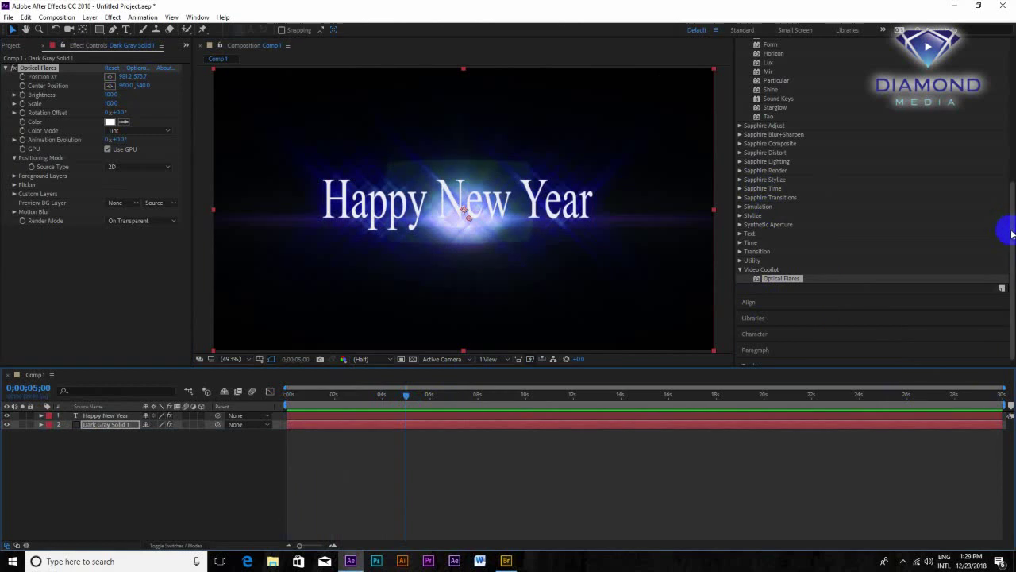
left_click_drag(1012, 233, 1011, 63)
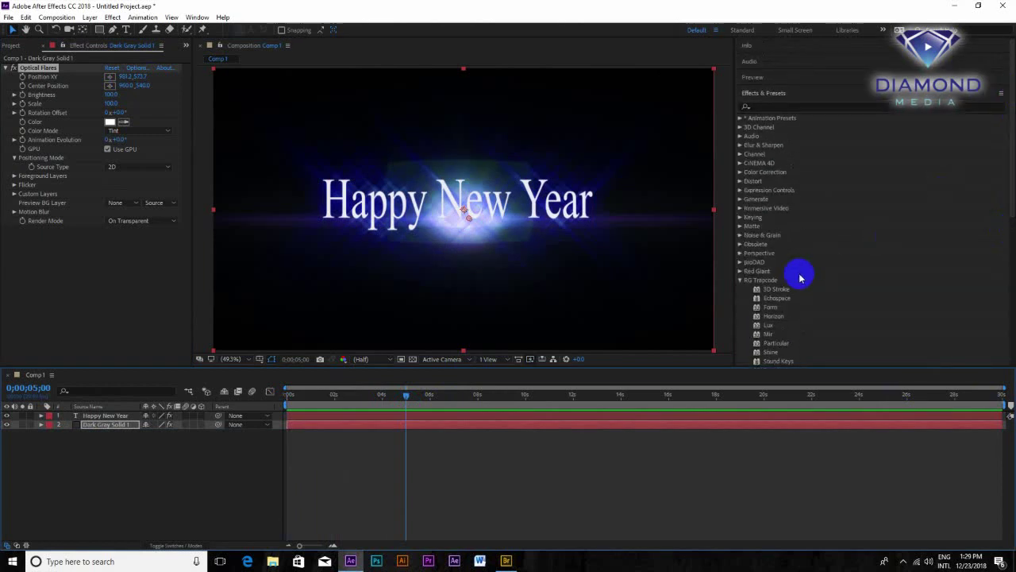
left_click(740, 281)
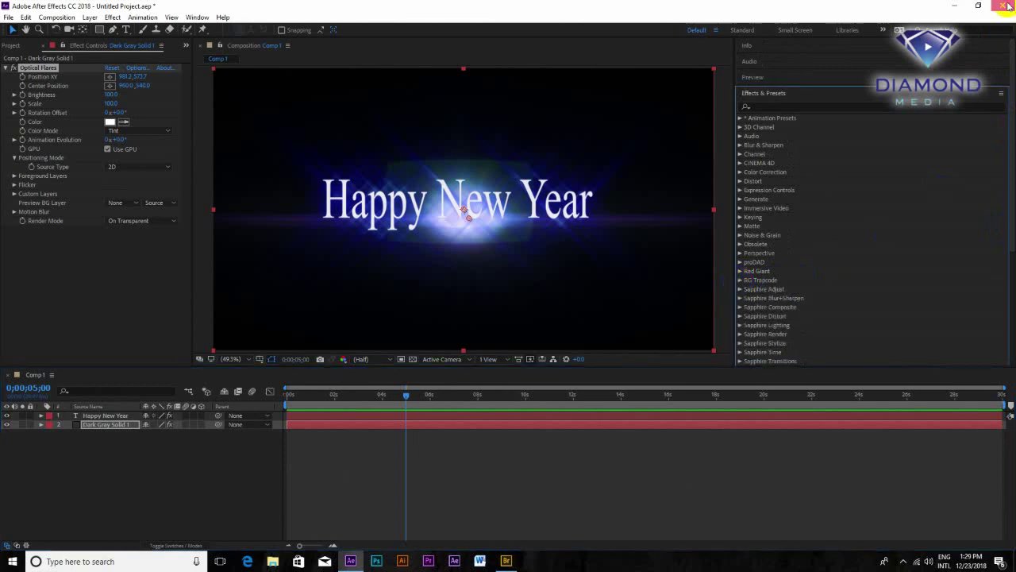
Quit After Effects with Don't Save, close Bridge, and open This PC.
left_click(1009, 5)
left_click(521, 294)
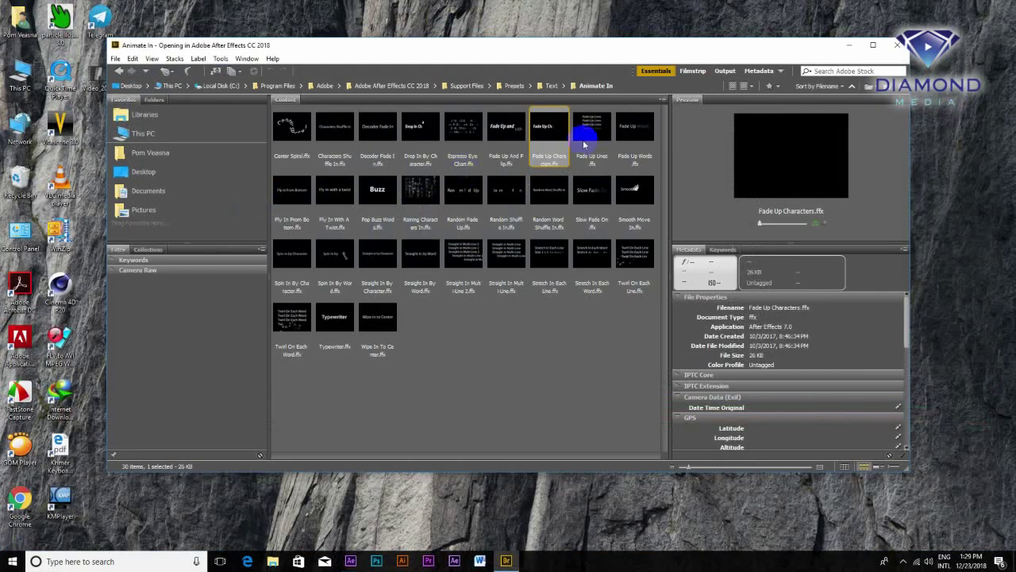
key("ctrl+q")
double_click(20, 75)
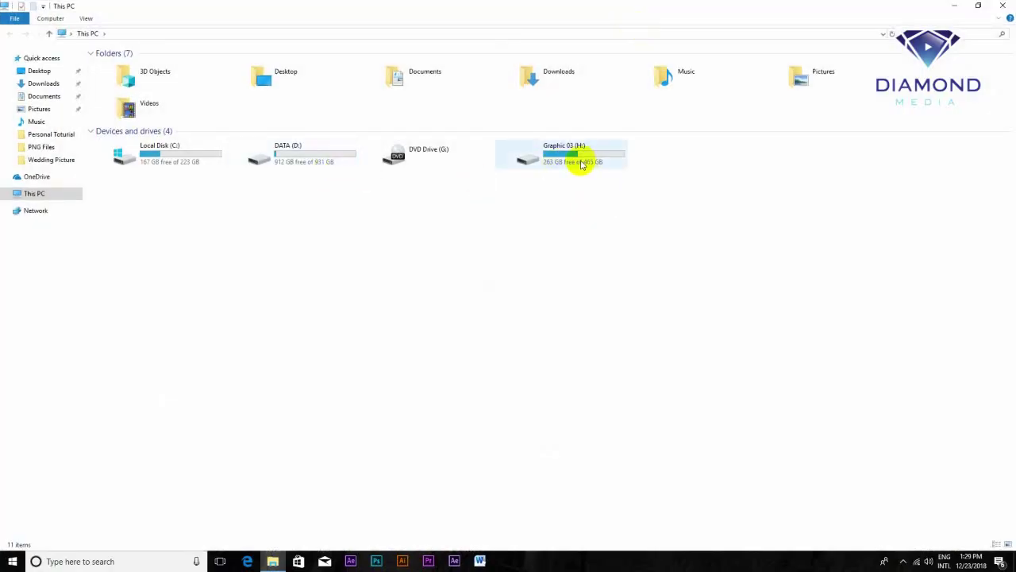
Copy the Optical Flares folder from Graphic 03 (H:)\Software, then open a new Explorer window on This PC.
double_click(582, 163)
double_click(115, 98)
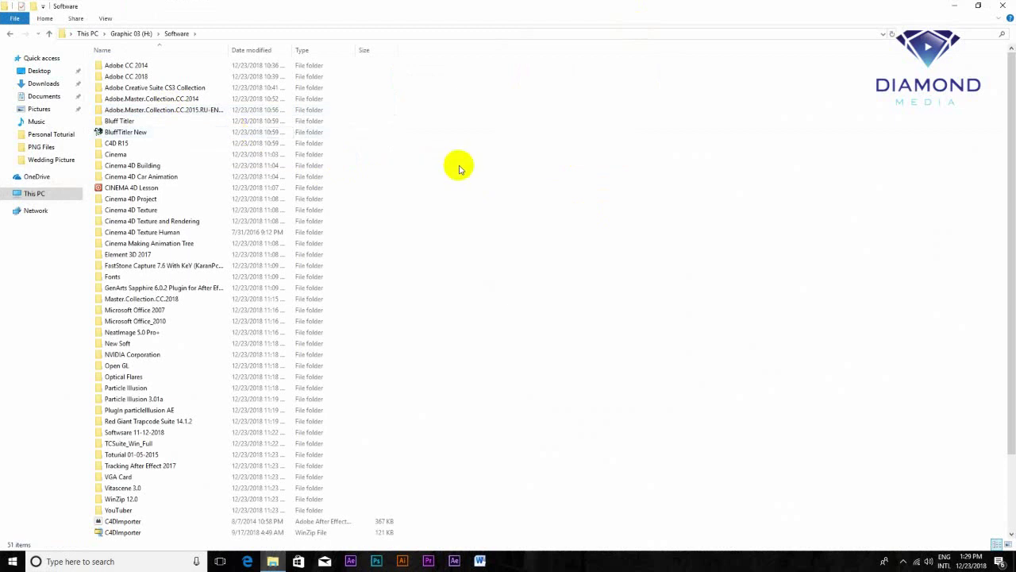
scroll(459, 168, "down", 2)
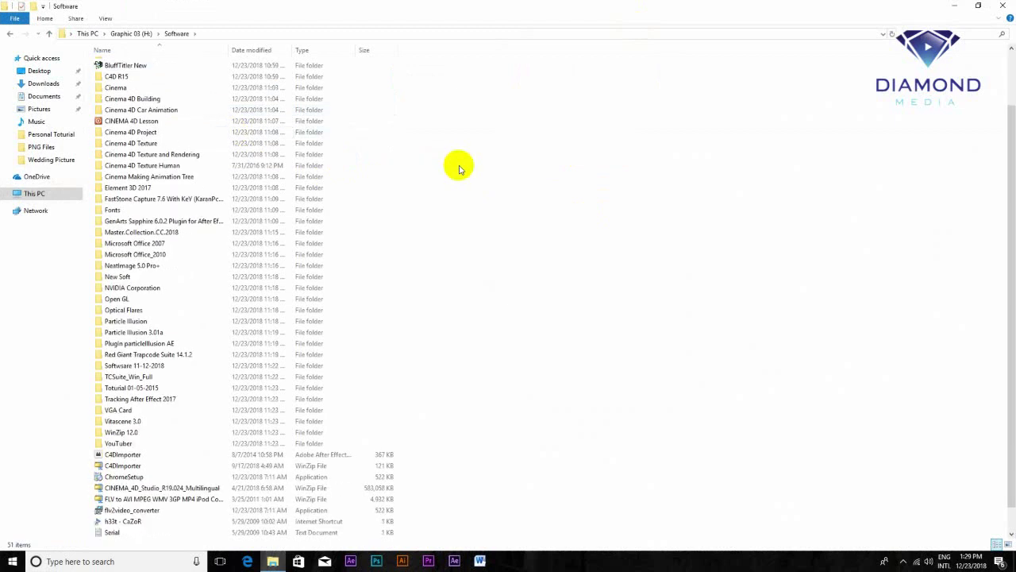
left_click(123, 312)
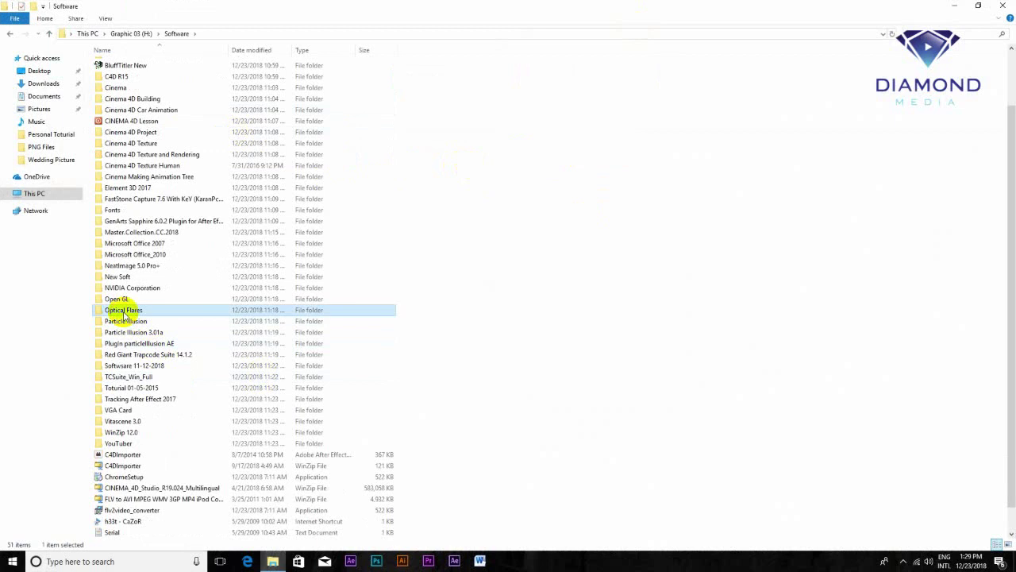
right_click(123, 312)
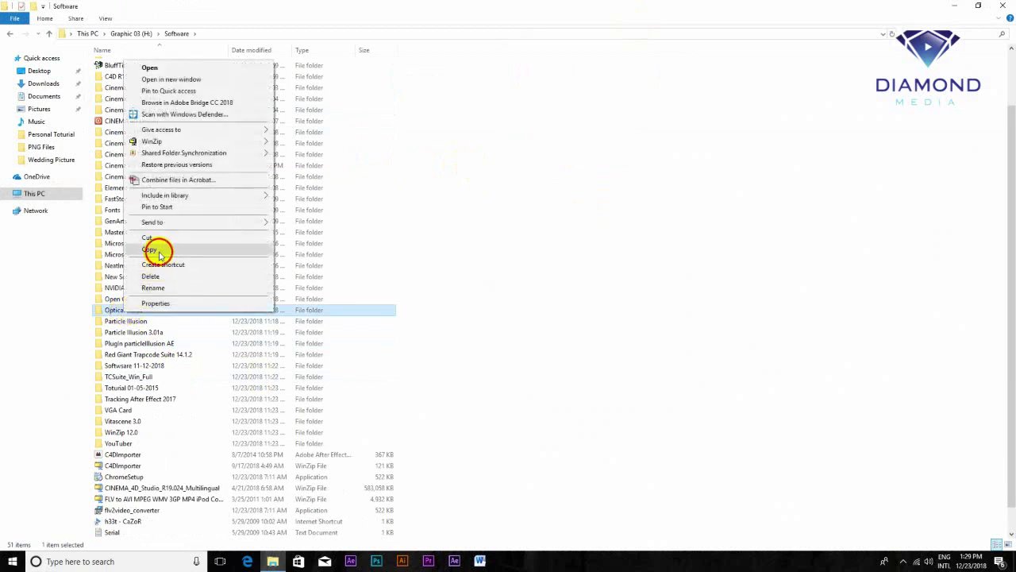
left_click(159, 251)
key("super+e")
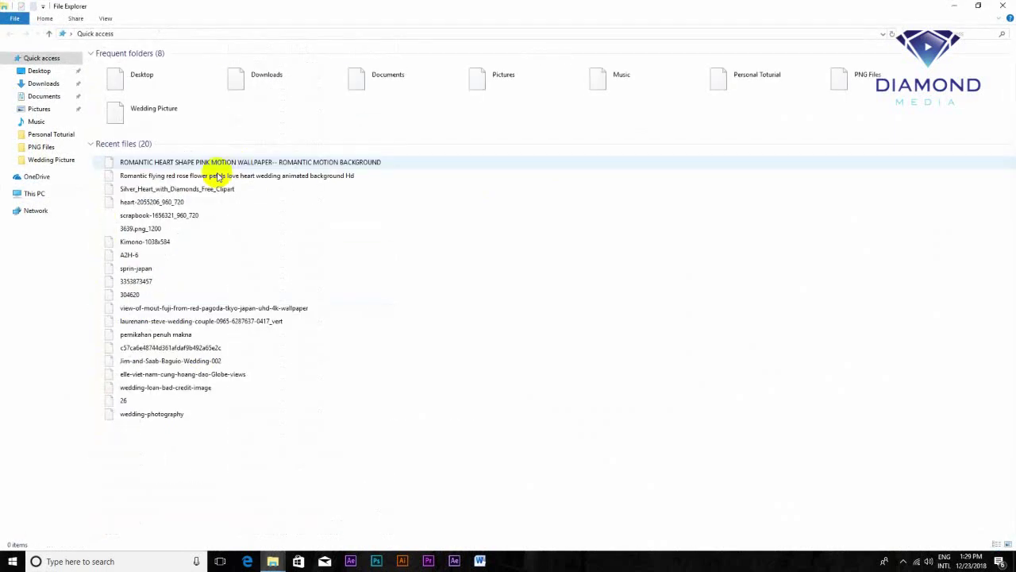
left_click(35, 194)
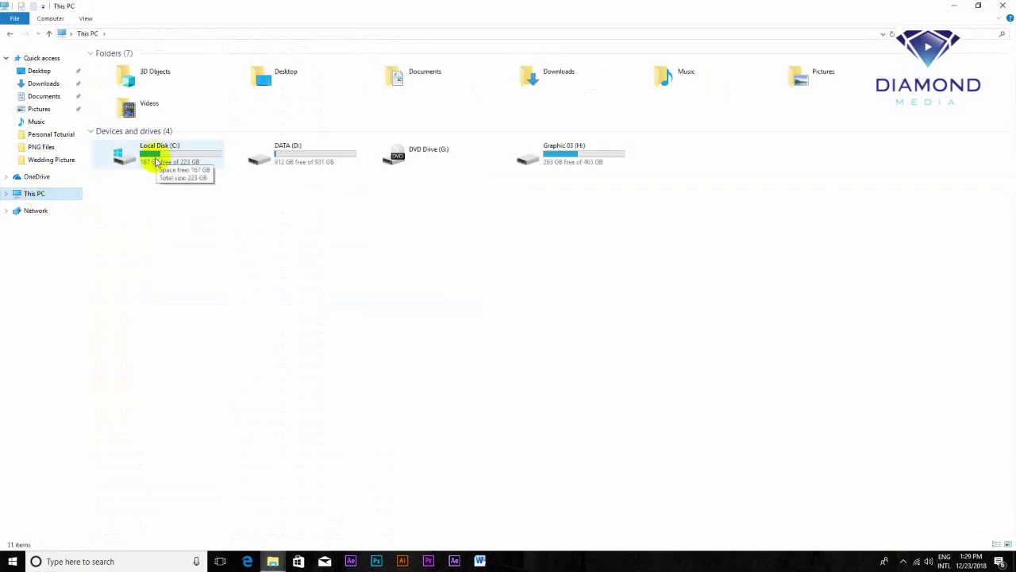
Navigate to C:\Program Files\Adobe\Adobe After Effects CC 2018\Support Files\Plug-ins.
double_click(156, 163)
double_click(121, 89)
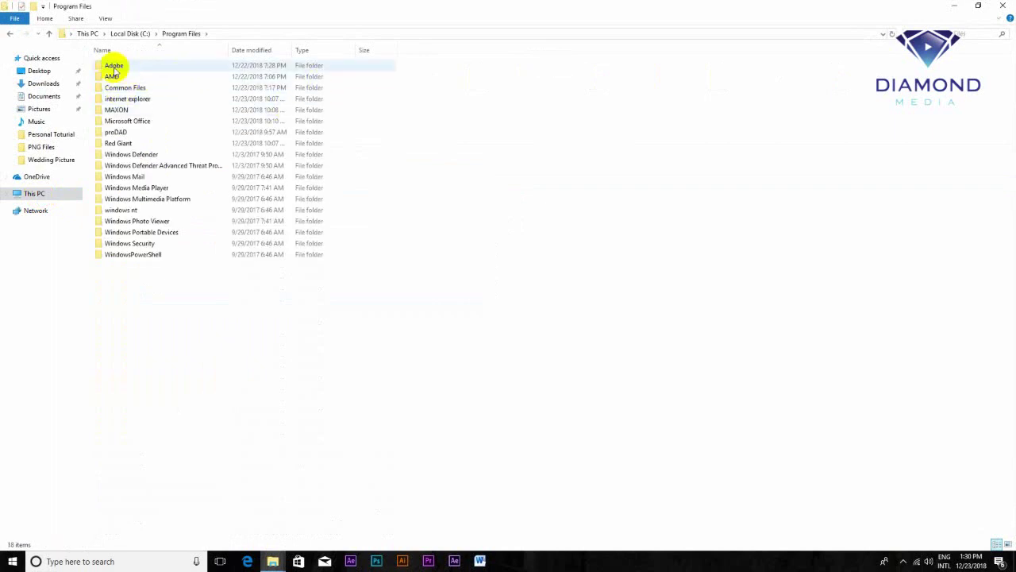
double_click(114, 67)
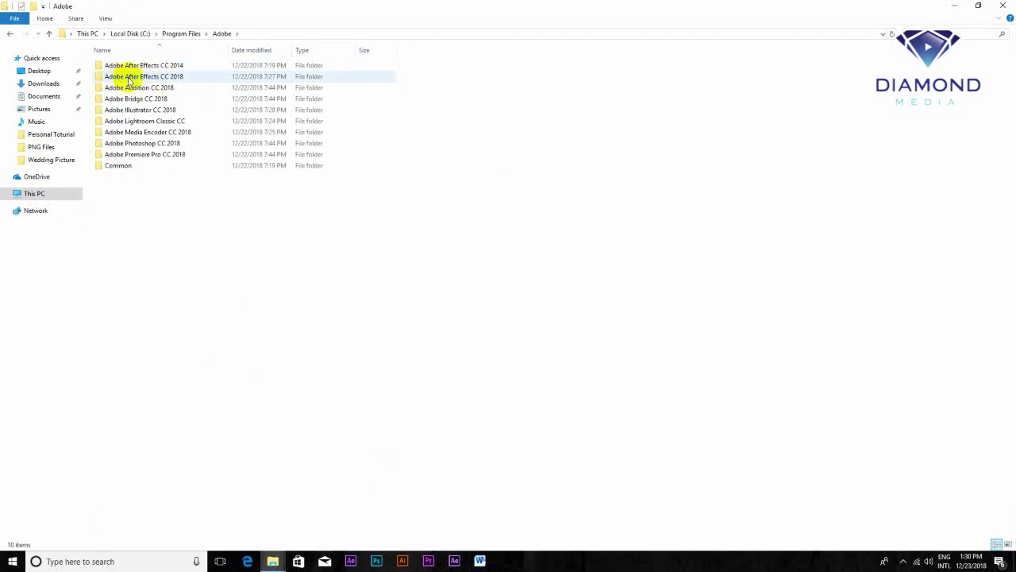
double_click(176, 79)
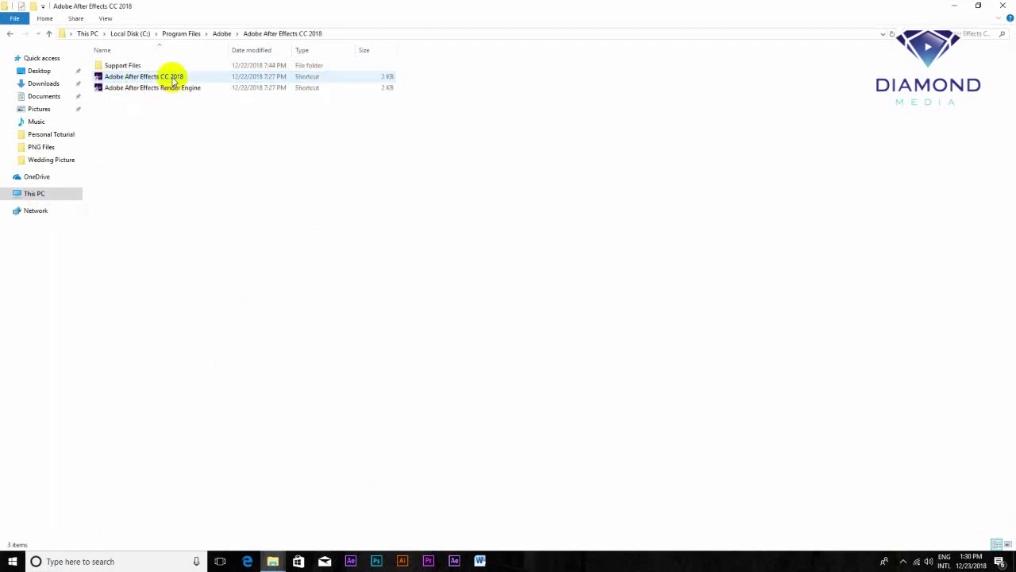
double_click(119, 64)
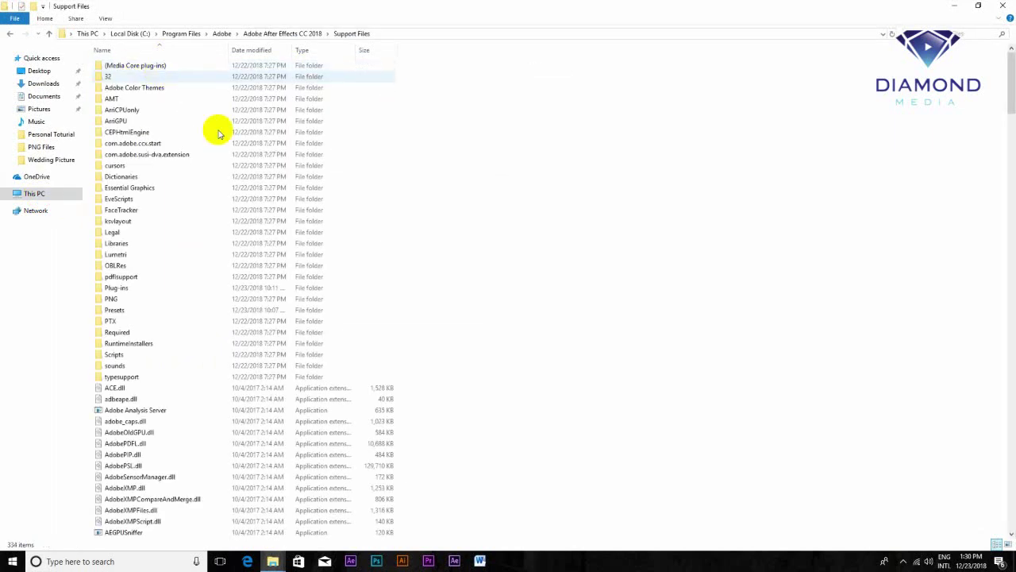
double_click(116, 288)
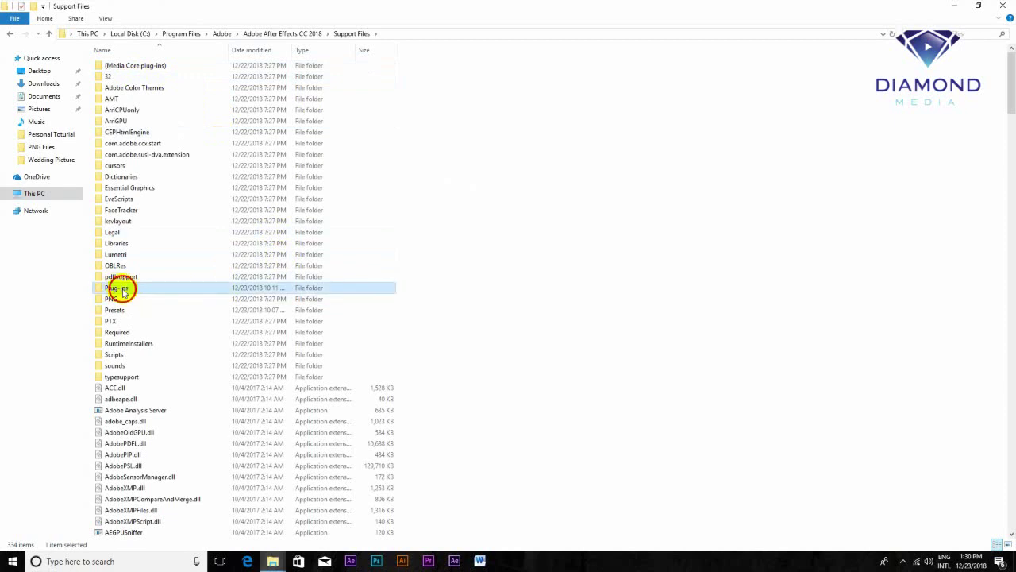
Bring up the Plug-ins context menu, dismiss it without pasting, and close the window.
right_click(199, 241)
right_click(397, 218)
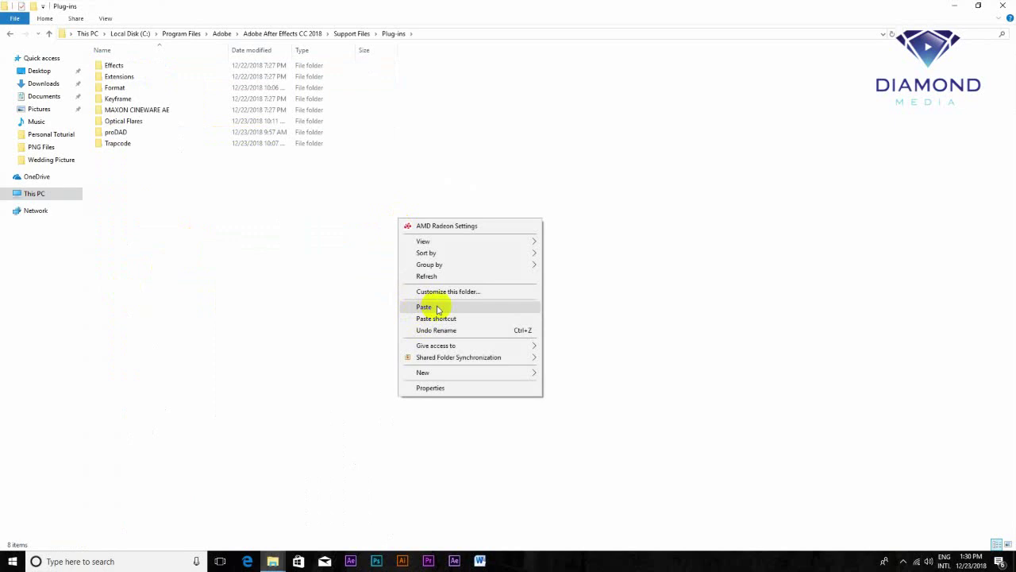
left_click(345, 281)
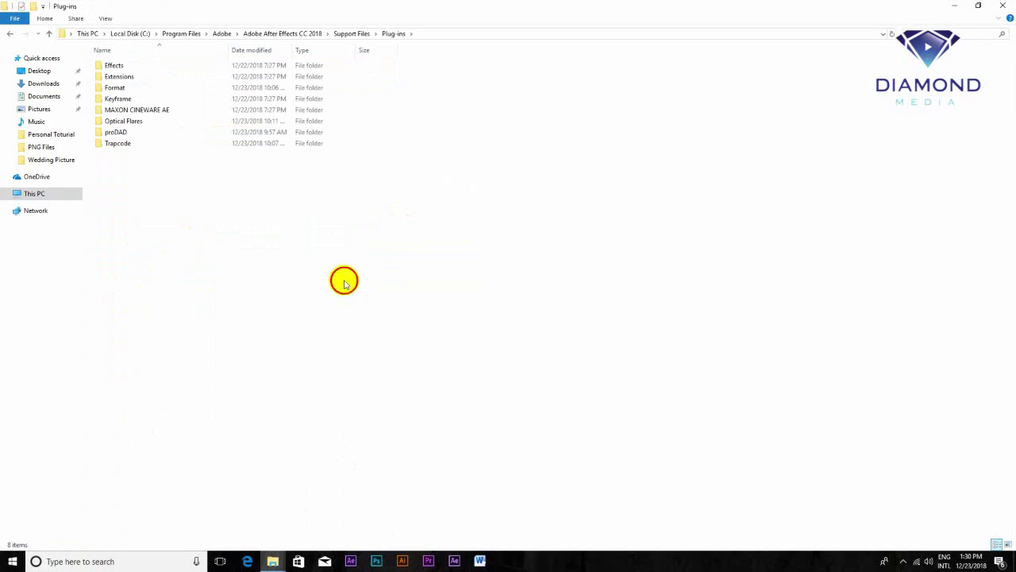
left_click(1004, 6)
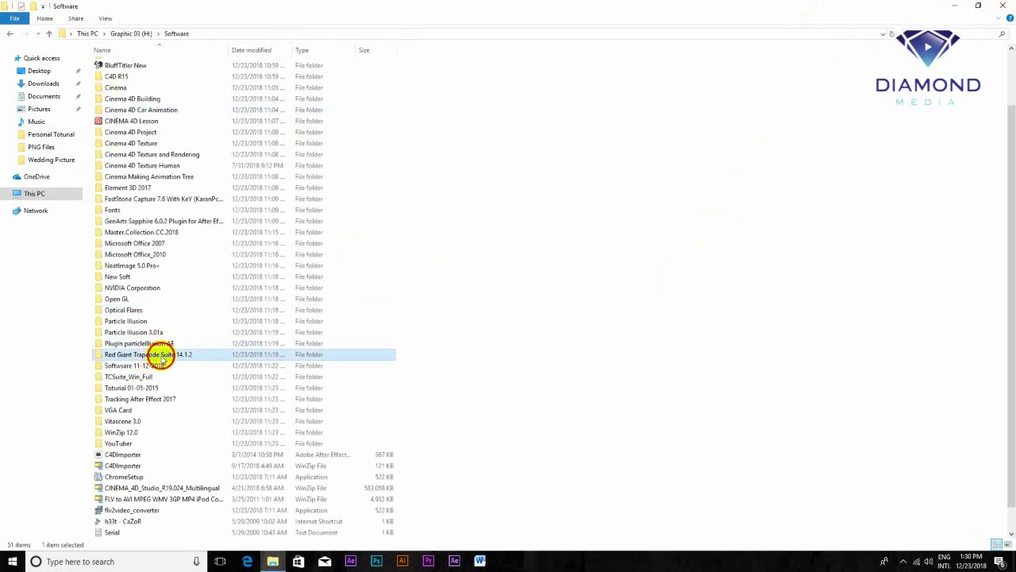
Launch the Trapcode Suite 14.1.2 installer, agree to the license, and install all 11 plug-ins.
double_click(163, 359)
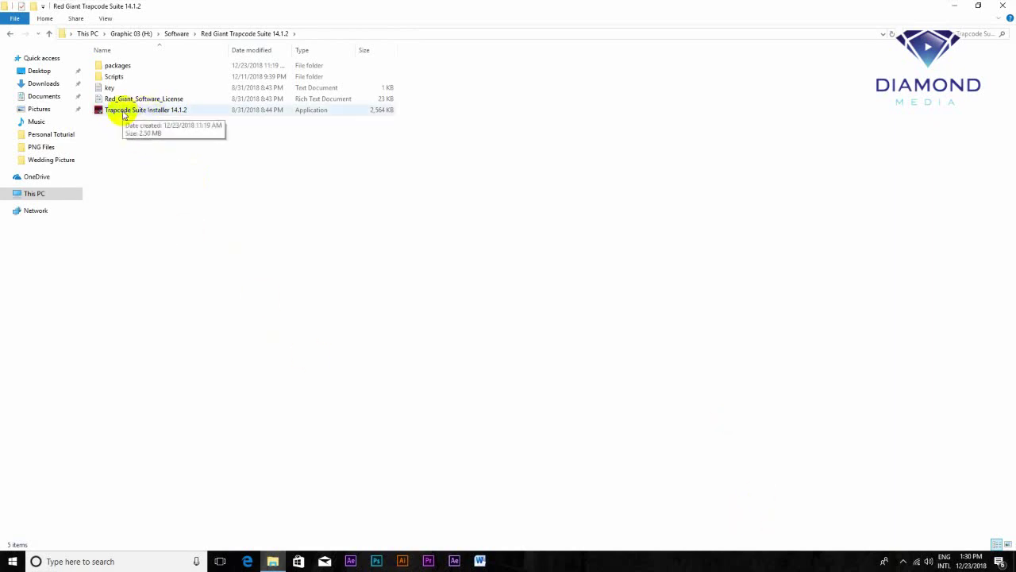
double_click(123, 111)
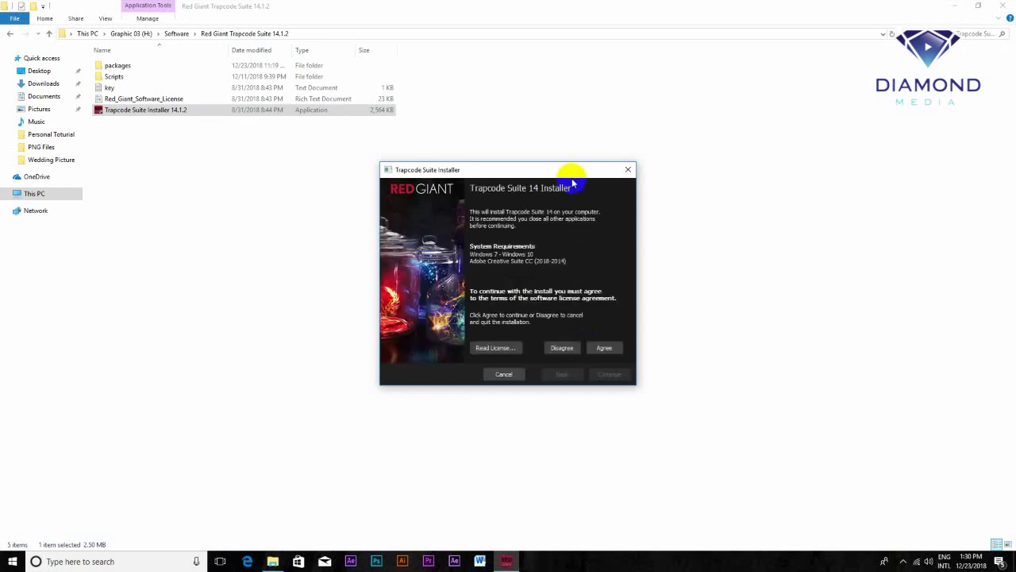
left_click(610, 350)
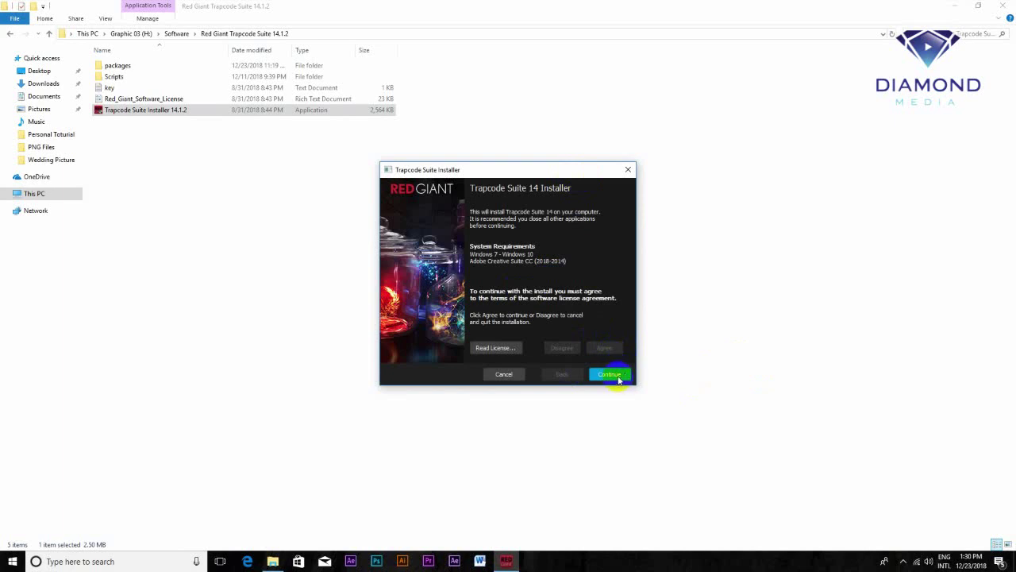
left_click(613, 375)
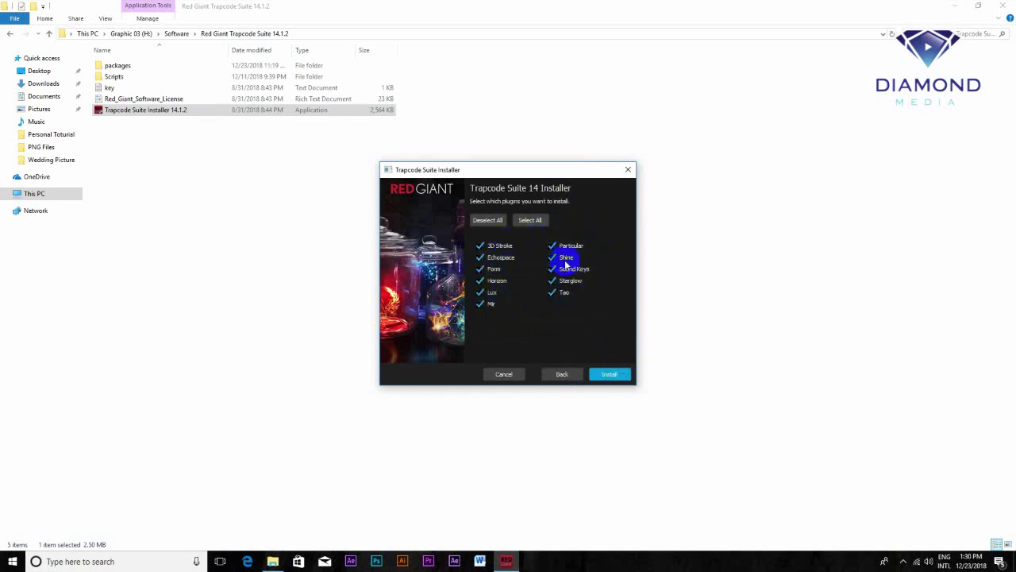
left_click(606, 378)
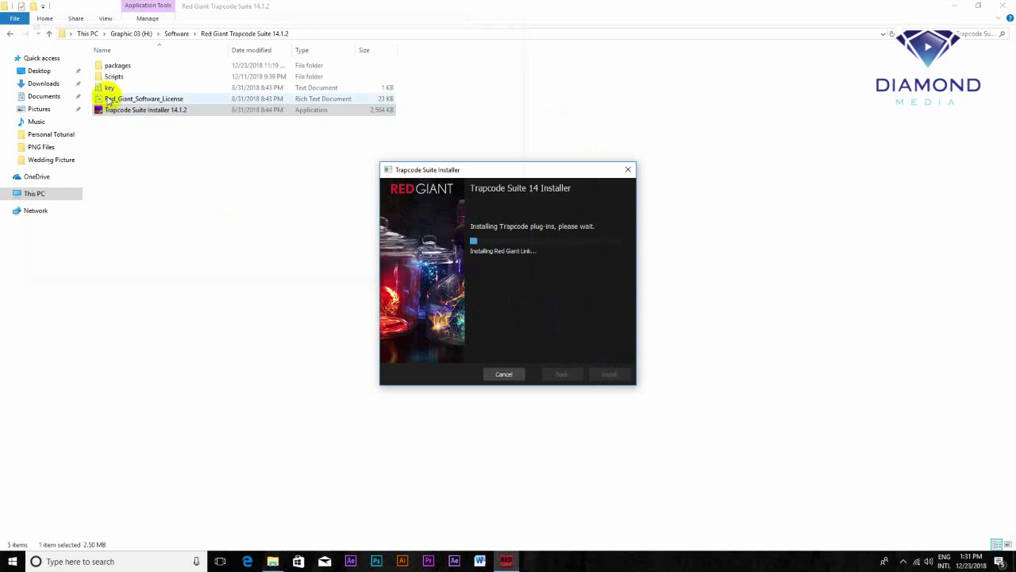
Copy the serial key from key.txt and bring the installer dialog back to the front.
double_click(109, 88)
key("ctrl+a")
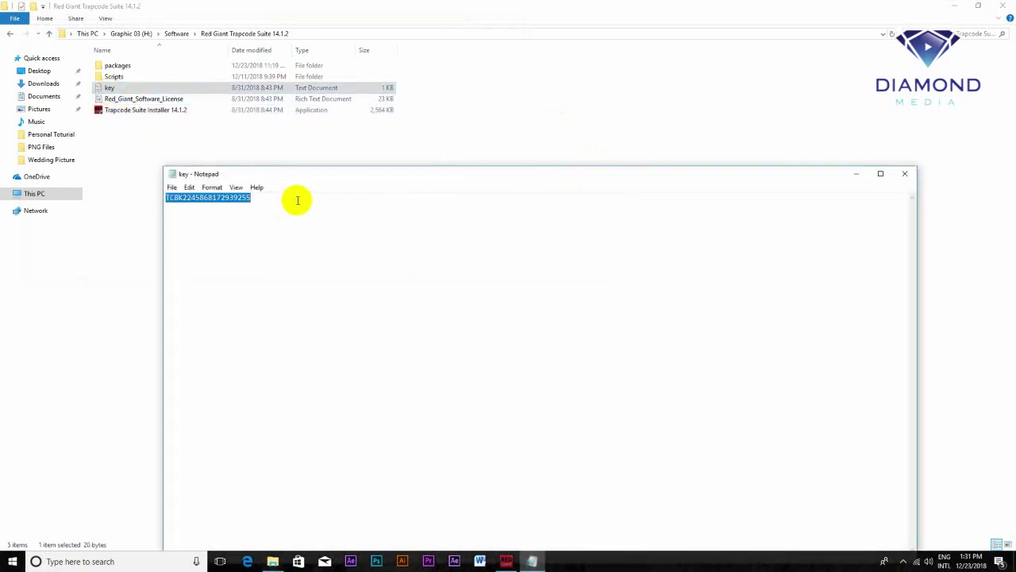
right_click(231, 199)
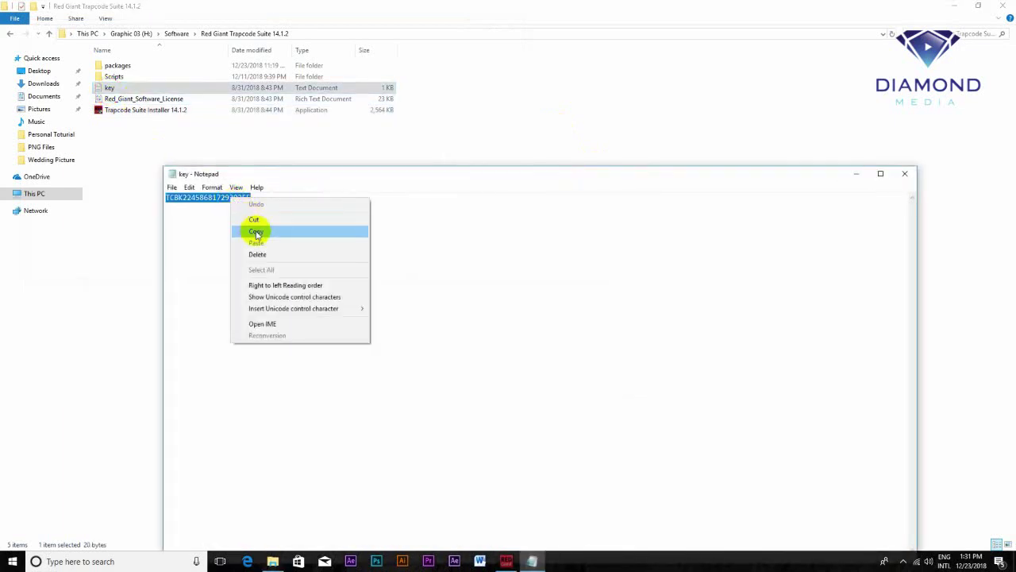
left_click(256, 232)
left_click(506, 561)
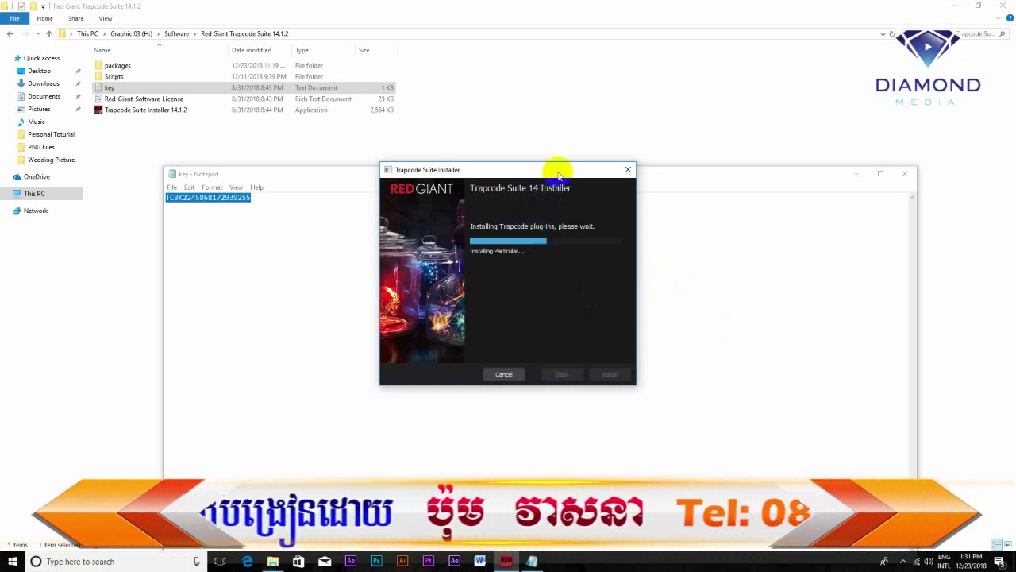
left_click_drag(556, 168, 540, 192)
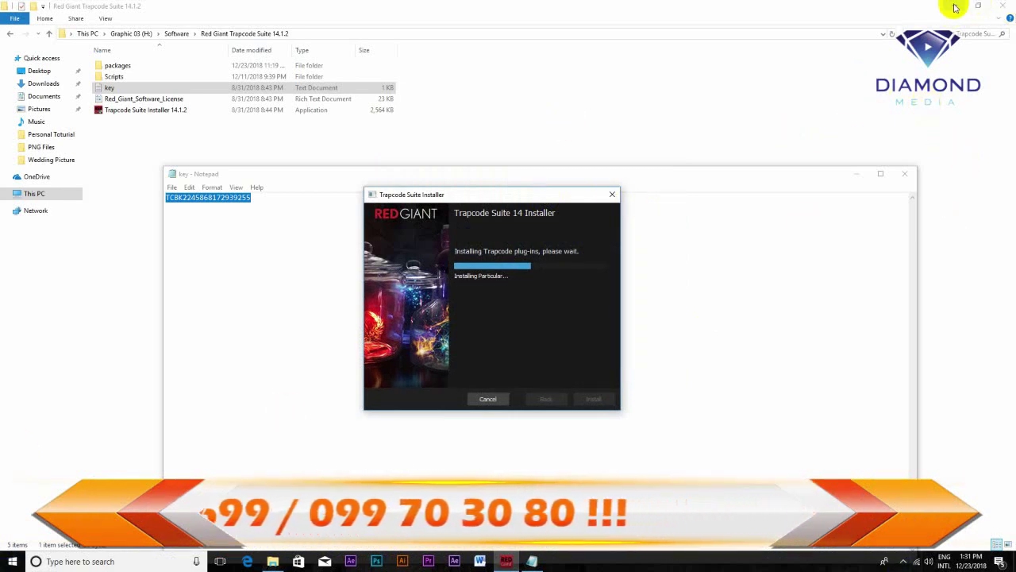
Minimize File Explorer and disconnect from Wi-Fi while the installation finishes.
left_click(956, 8)
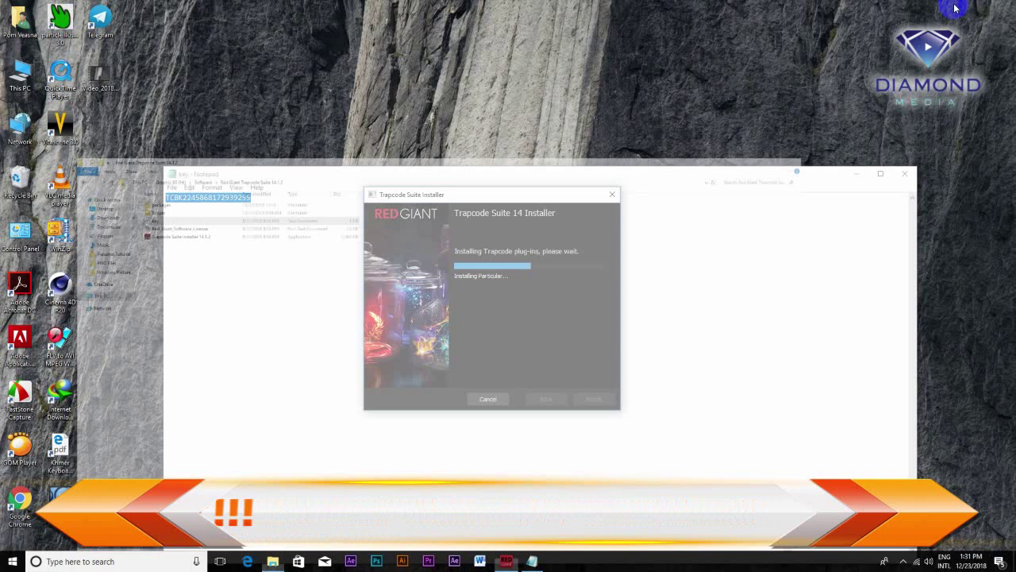
right_click(684, 98)
left_click(714, 144)
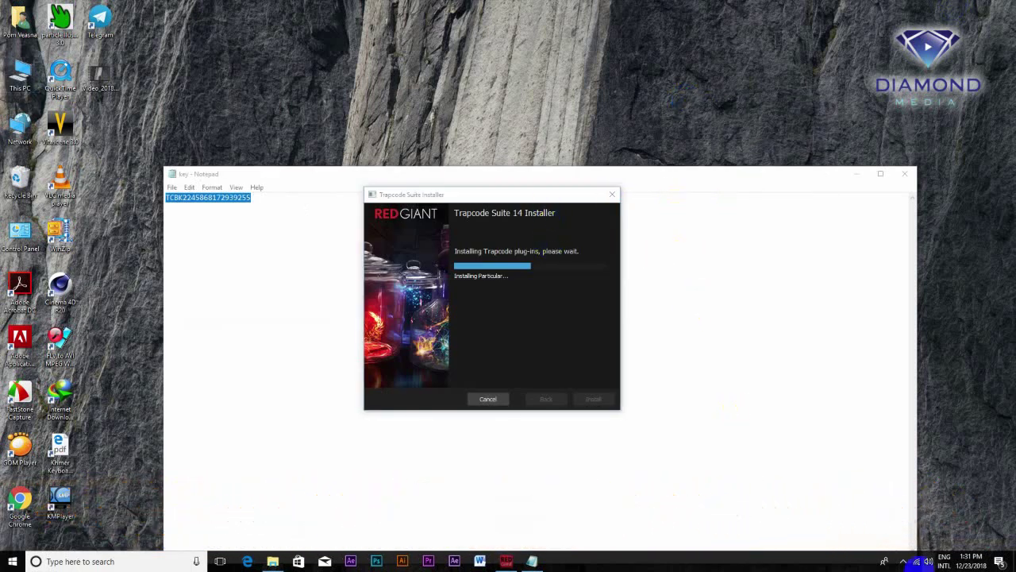
left_click(917, 561)
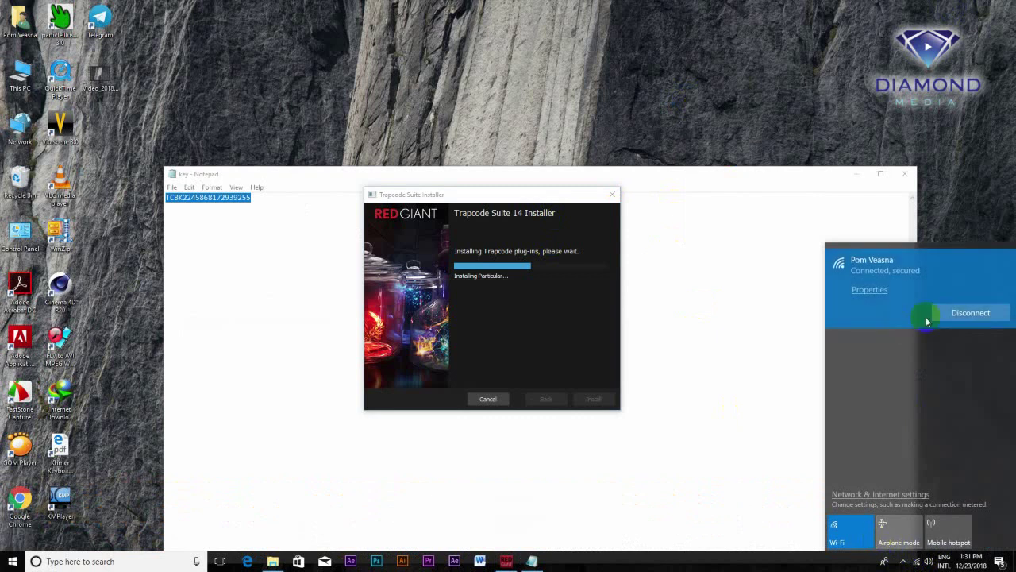
left_click(956, 313)
left_click(965, 189)
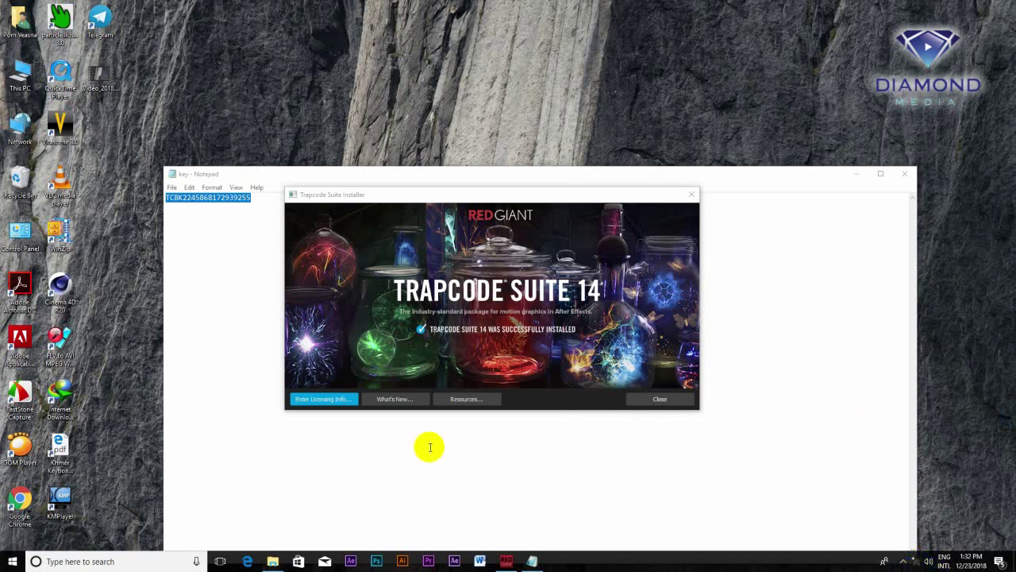
Paste the serial code into Enter Licensing Info, submit it, and close the installer.
left_click(303, 401)
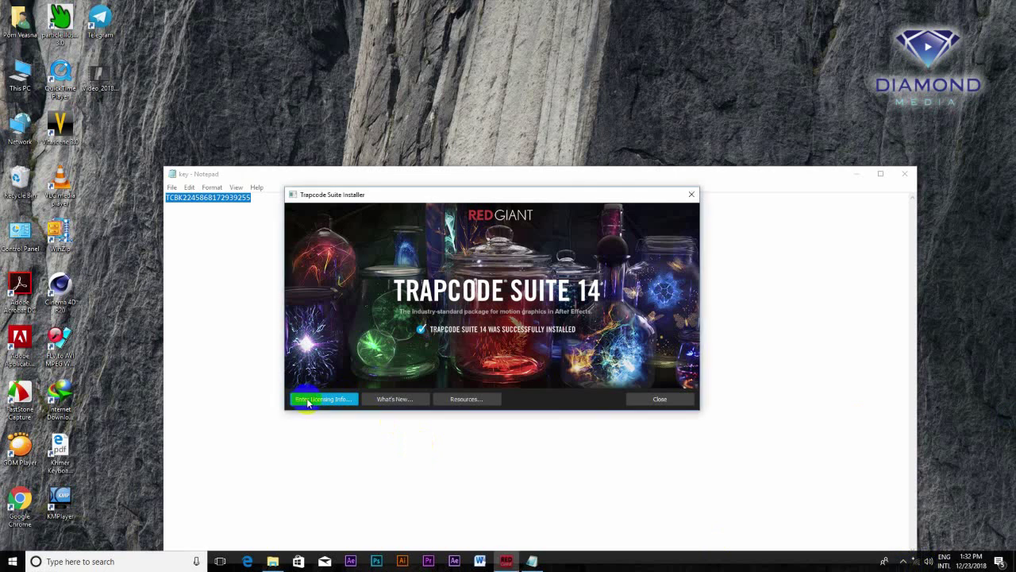
right_click(416, 319)
left_click(444, 366)
left_click(595, 344)
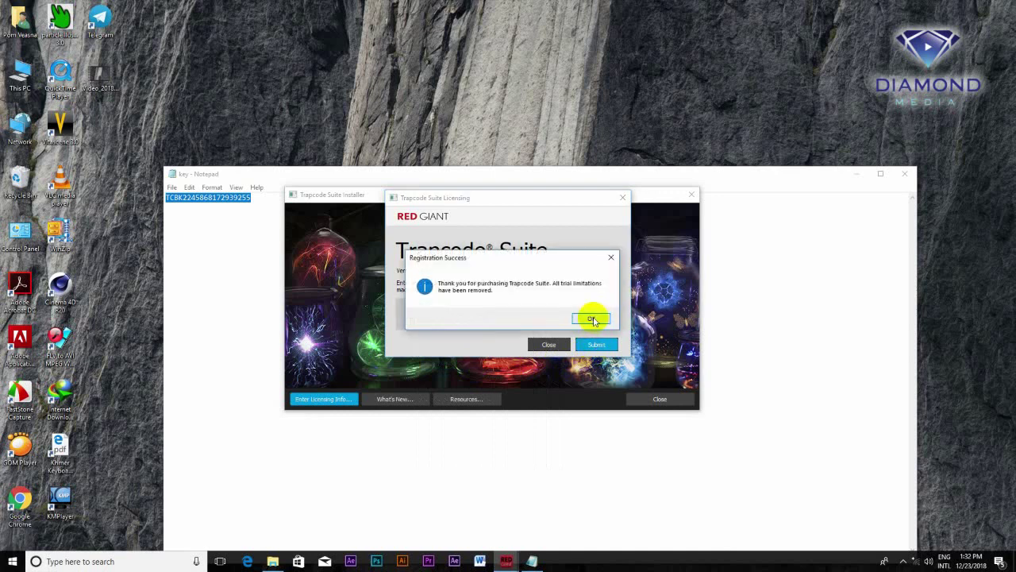
left_click(592, 320)
left_click(547, 344)
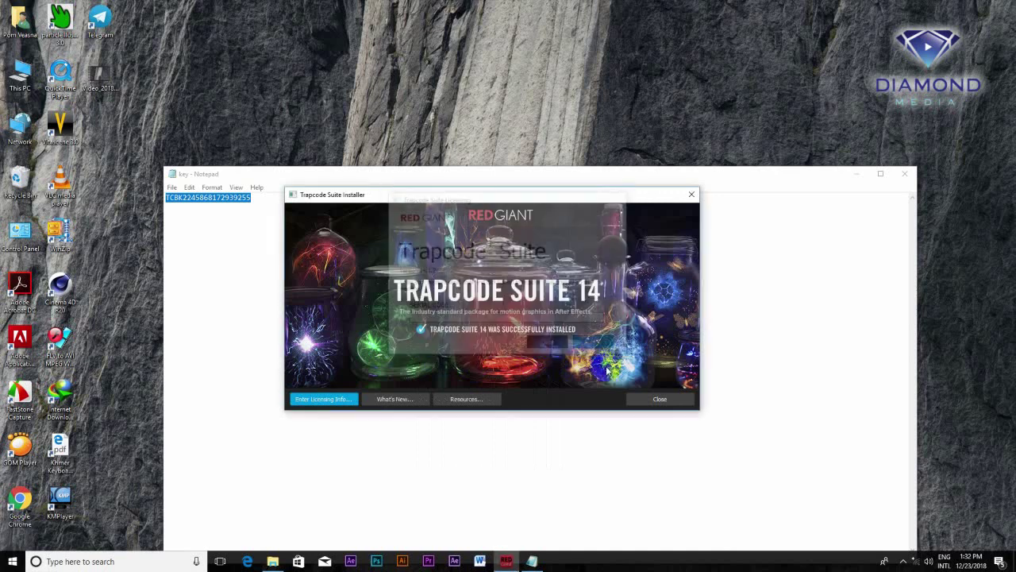
left_click(660, 400)
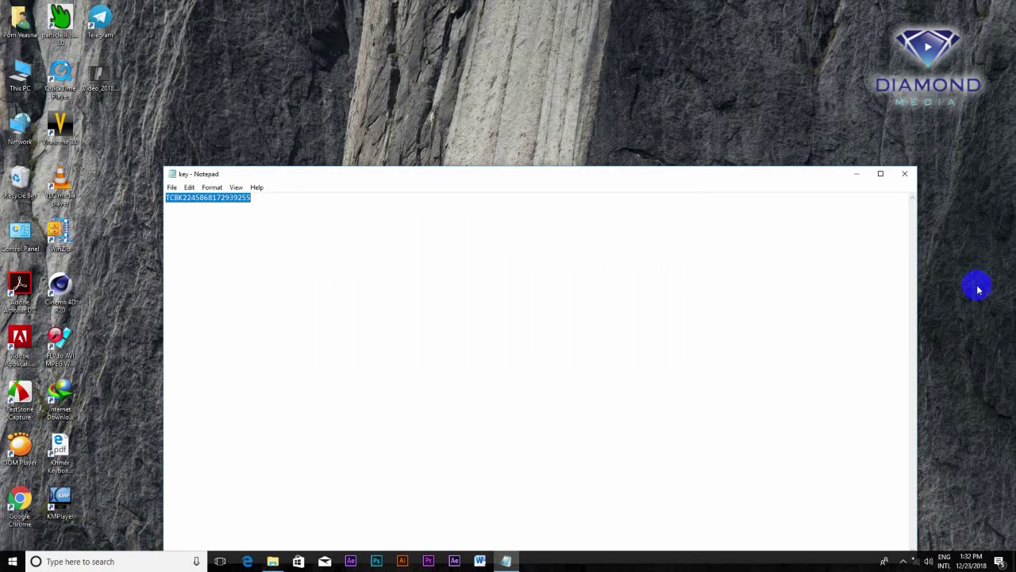
Close the Notepad licence key file and bring up the Start menu app list.
left_click(904, 175)
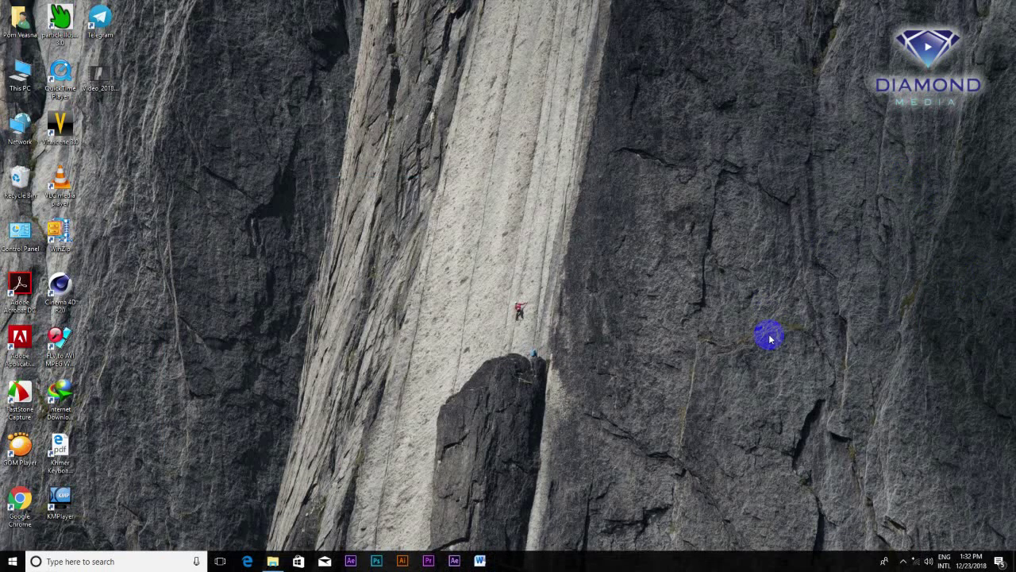
left_click(904, 559)
left_click(12, 561)
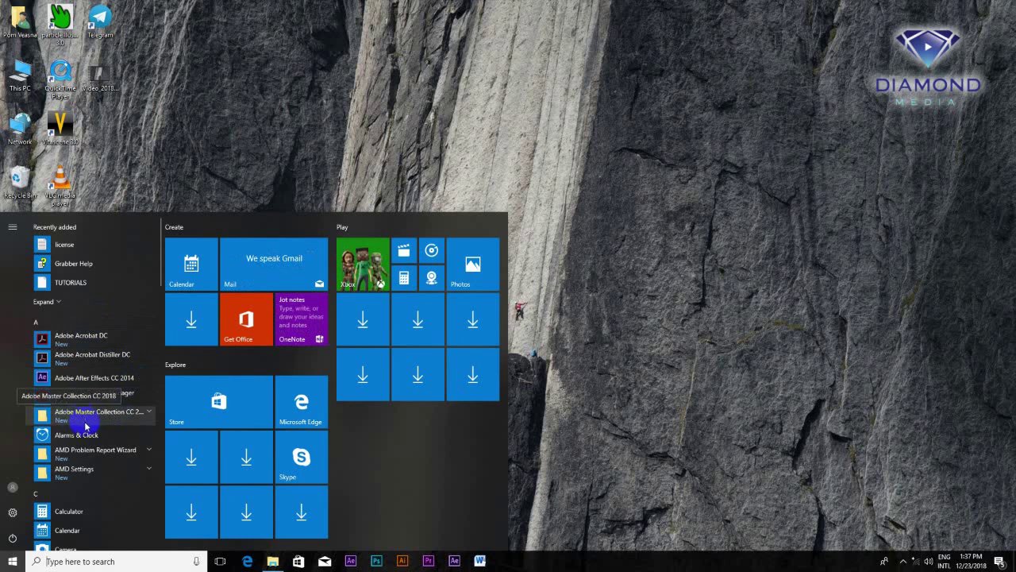
Expand the Adobe Master Collection CC 2018 folder and launch After Effects CC 2018.
scroll(83, 419, "down", 2)
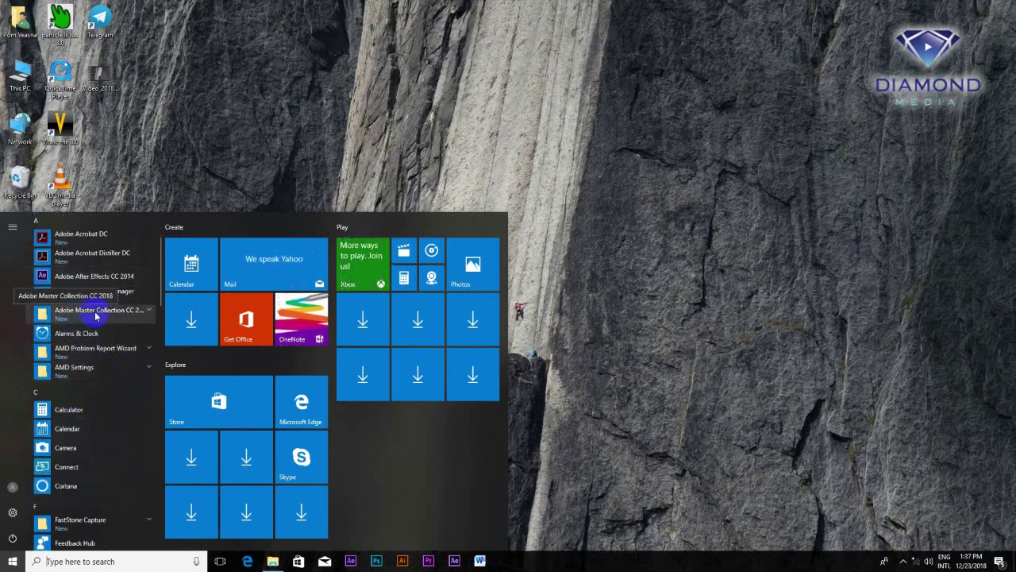
left_click(114, 314)
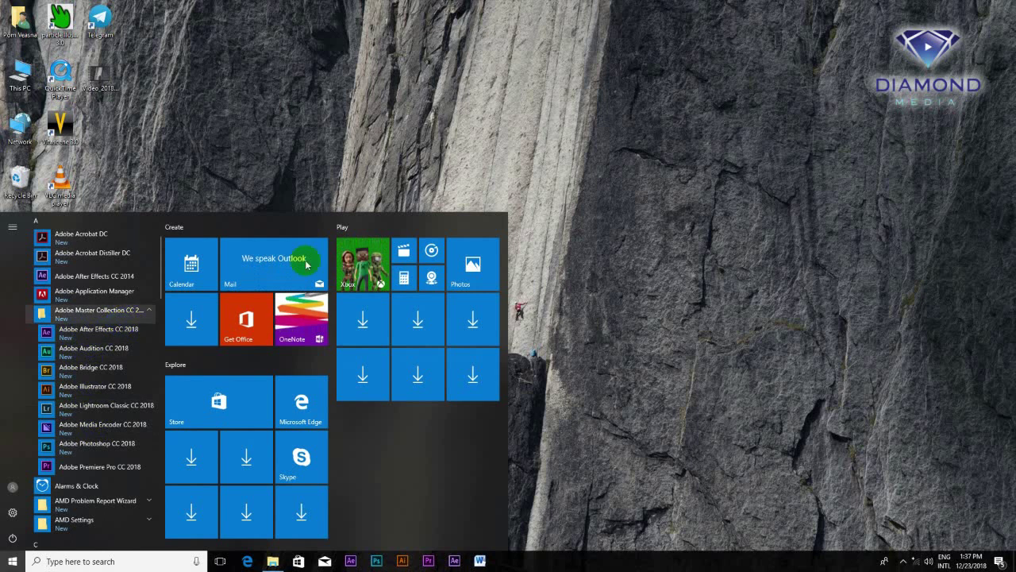
left_click(589, 233)
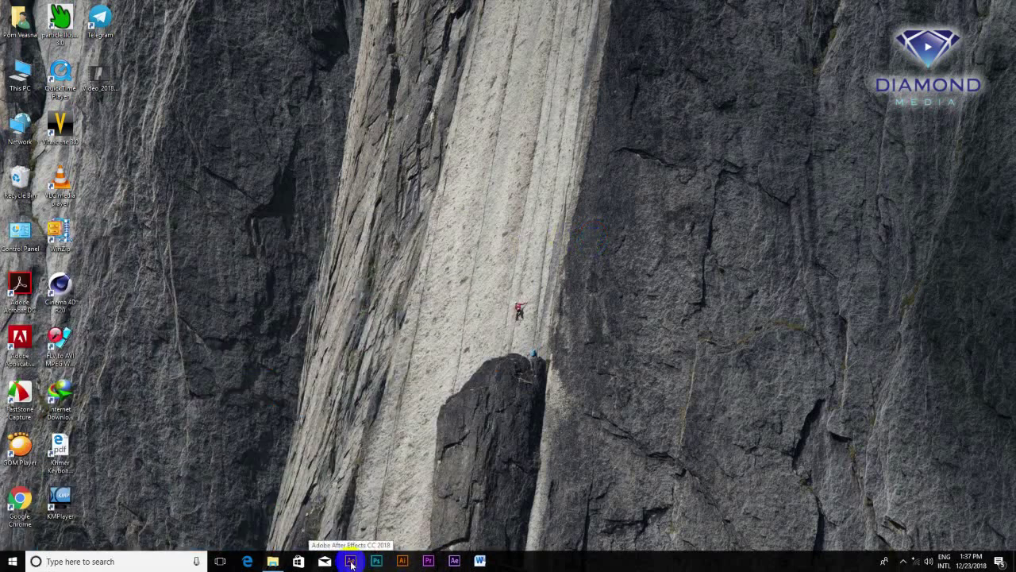
left_click(470, 299)
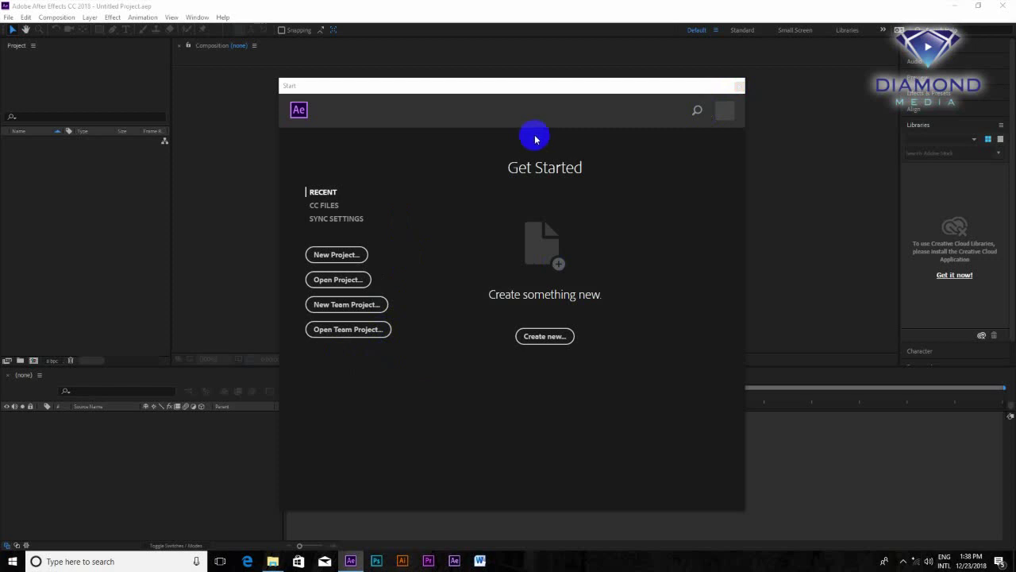
Close the After Effects start screen and choose Composition > New Composition.
left_click(739, 88)
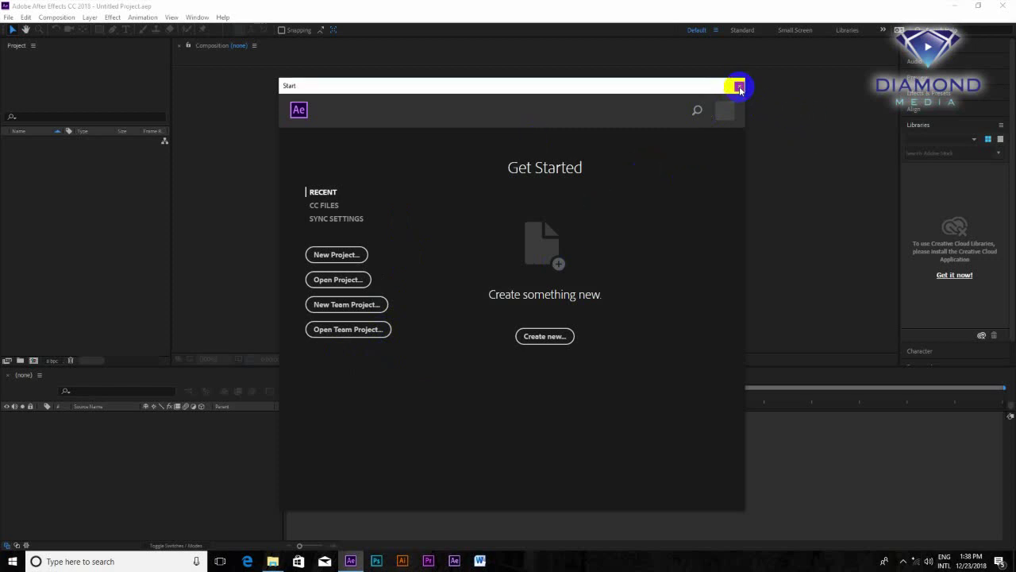
left_click(739, 88)
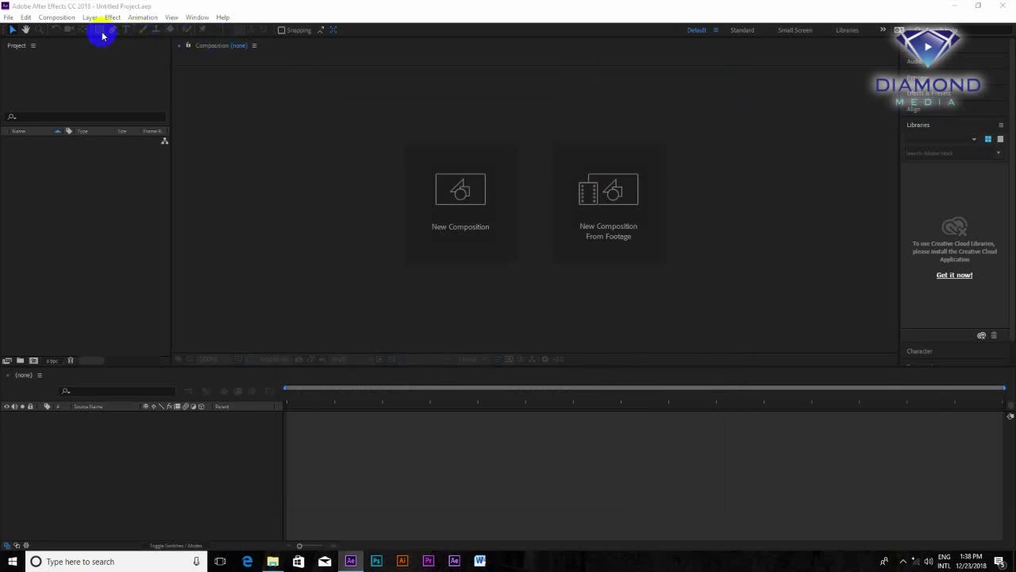
left_click(58, 21)
left_click(69, 30)
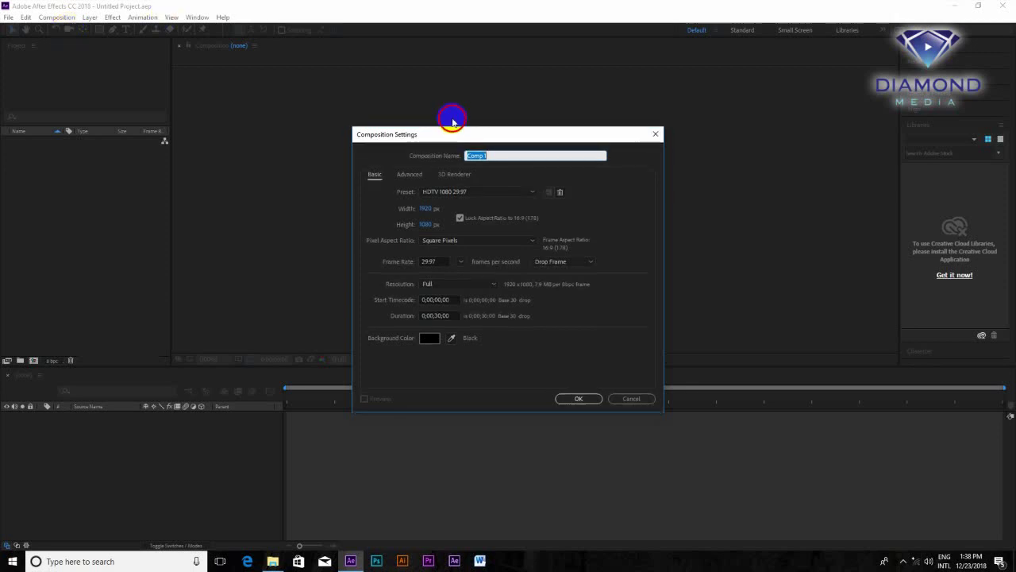
Replace the default name Comp 1 with 'Text' in Composition Settings.
left_click_drag(454, 138, 446, 105)
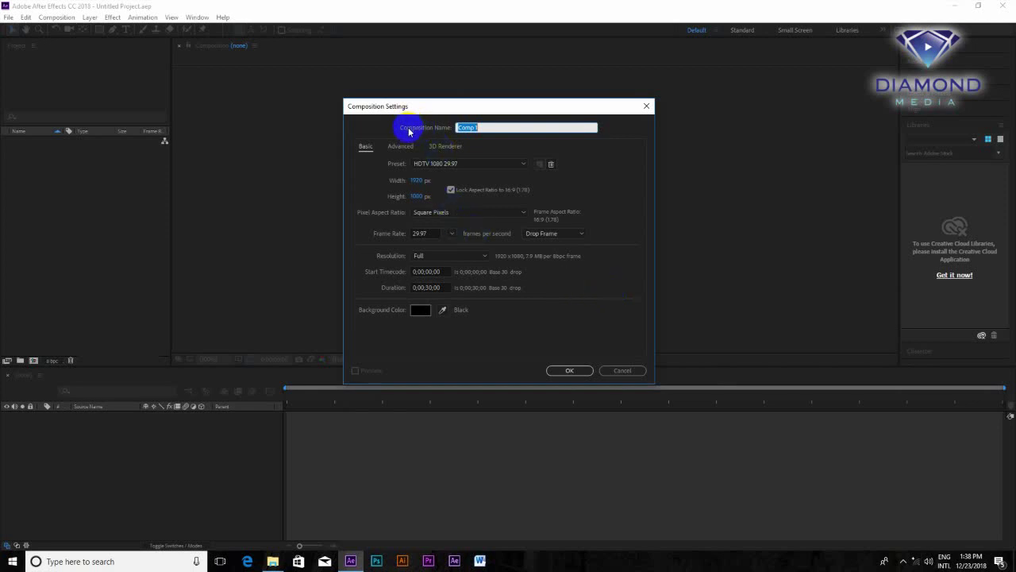
left_click(552, 127)
left_click_drag(458, 127, 529, 127)
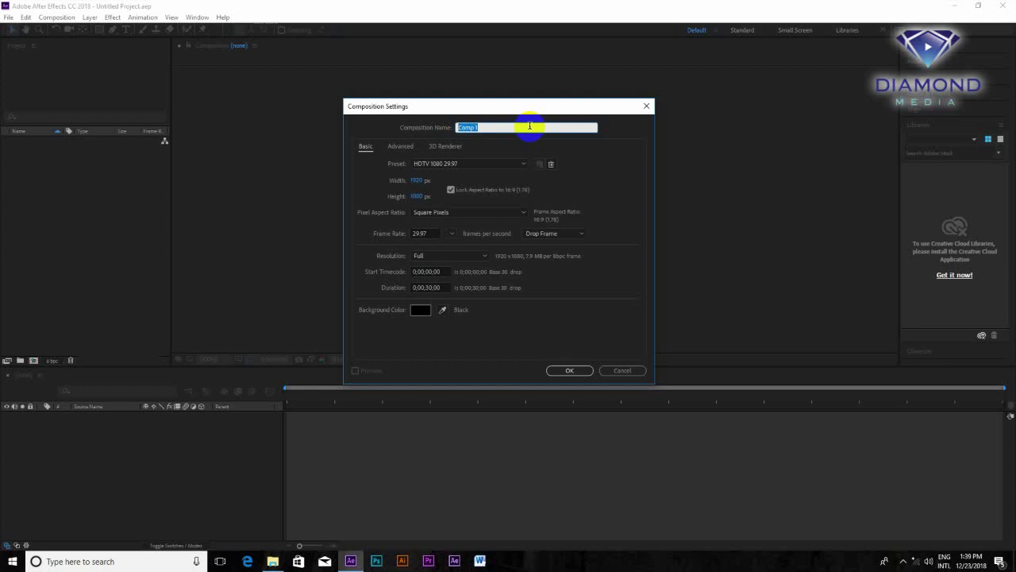
type("Text")
key("BackSpace")
key("BackSpace")
key("BackSpace")
key("BackSpace")
type("Text")
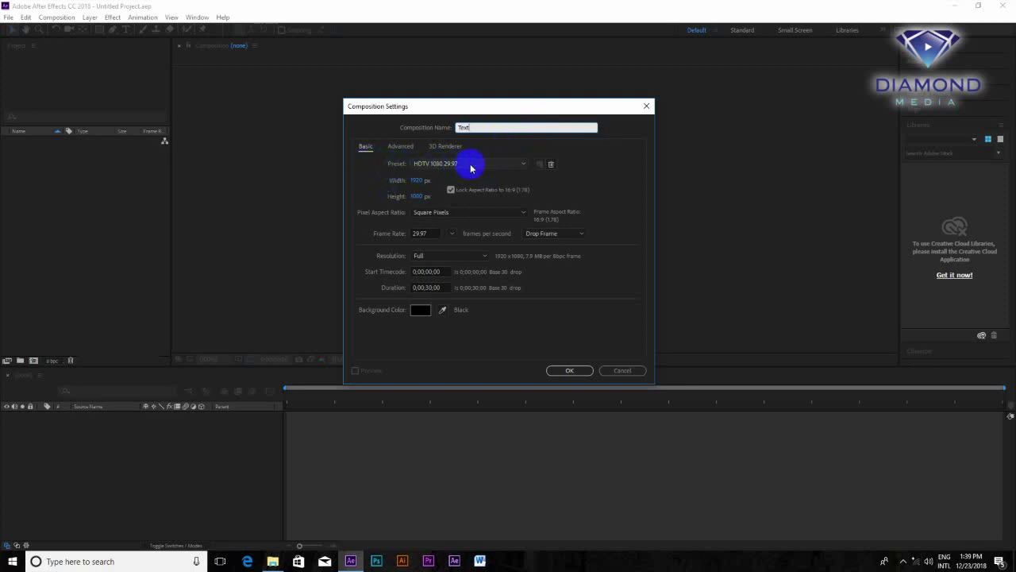
left_click(430, 165)
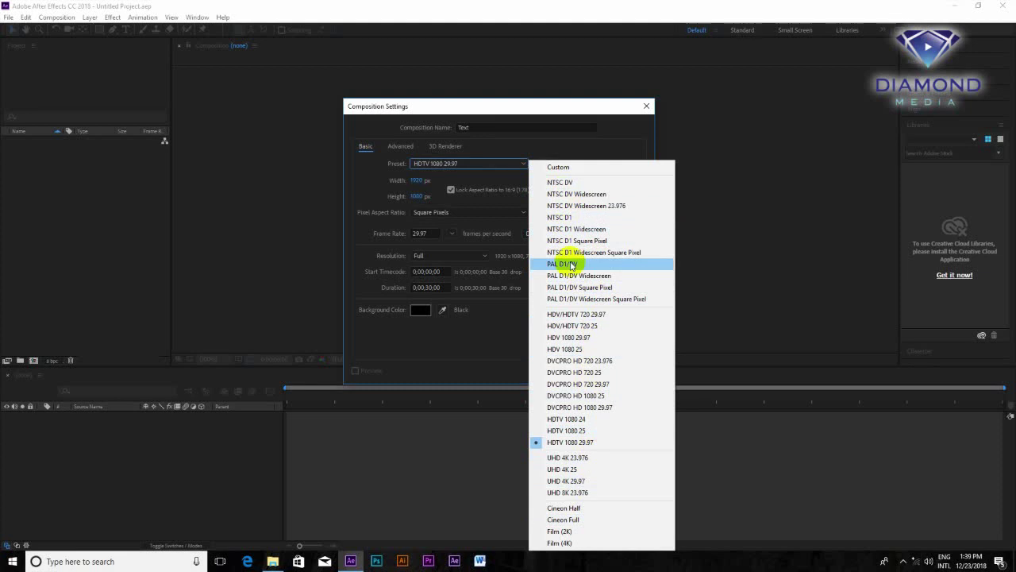
Set the composition preset to HDTV 1080 25 with Square Pixels at 25 fps.
left_click(572, 264)
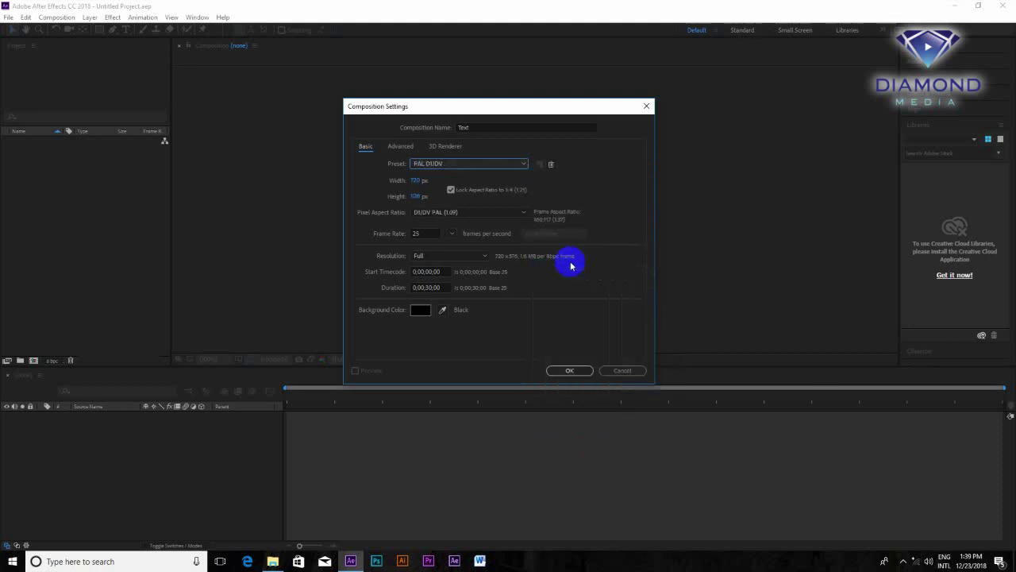
left_click(522, 165)
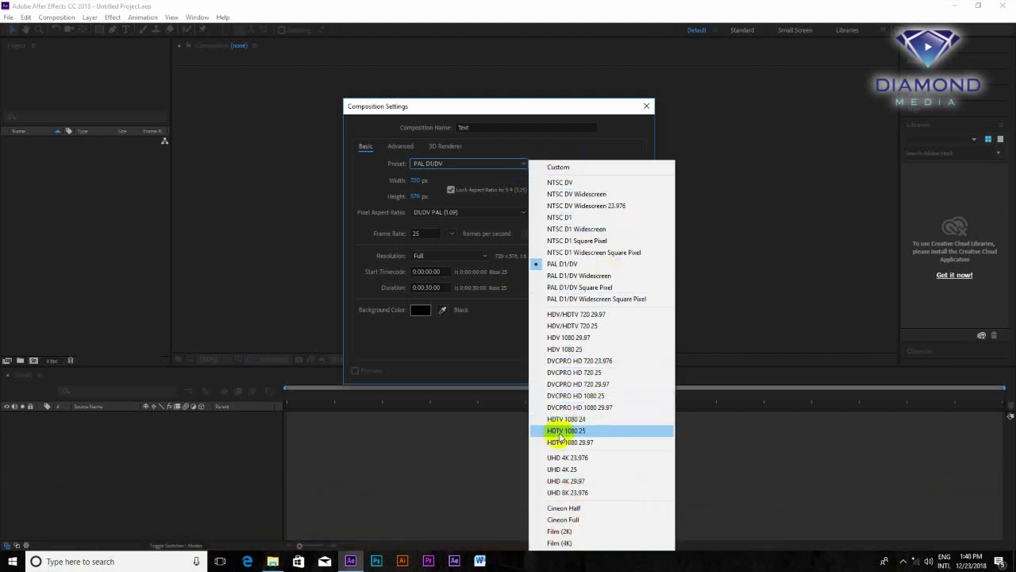
left_click(590, 431)
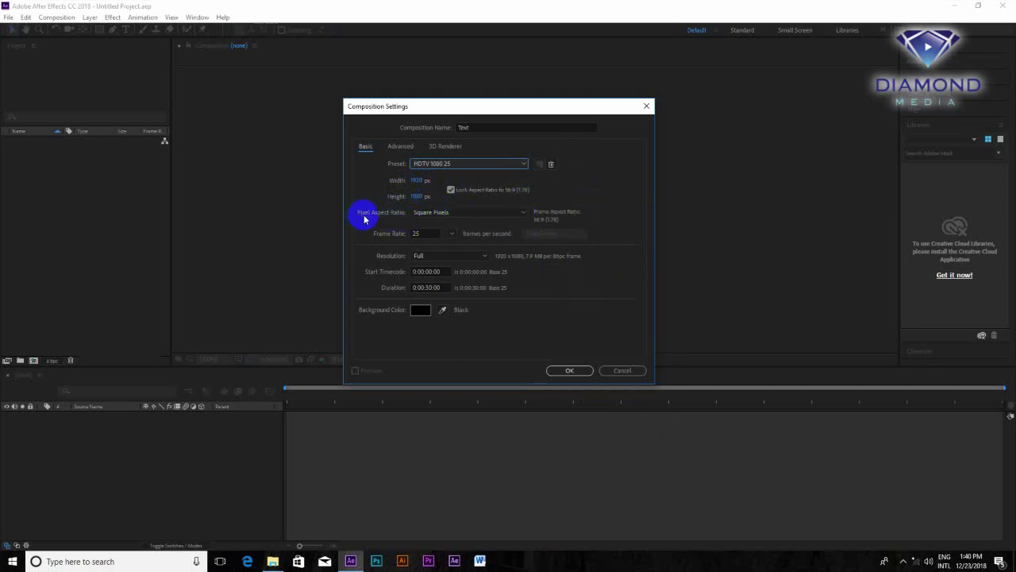
left_click(524, 214)
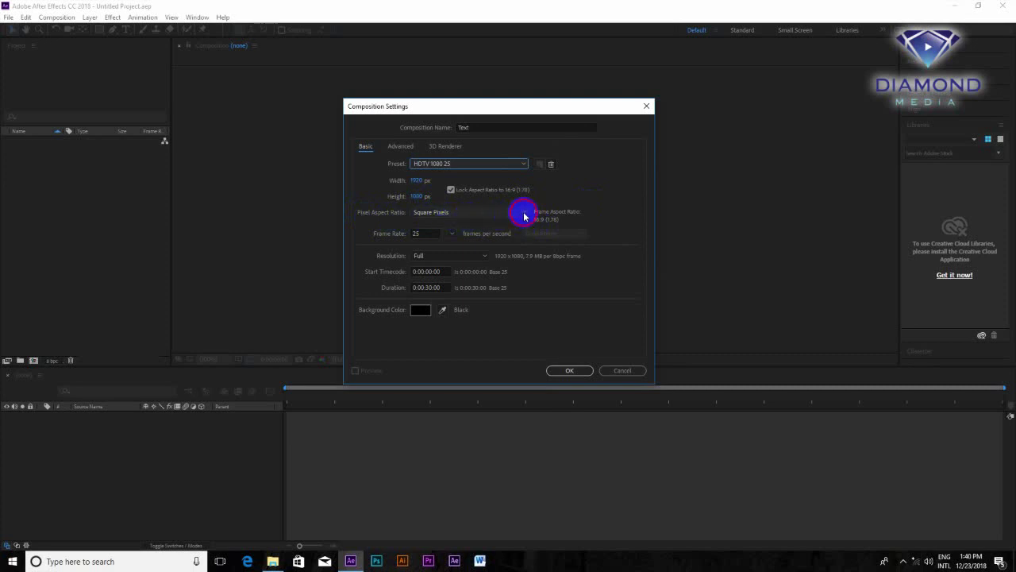
left_click(571, 191)
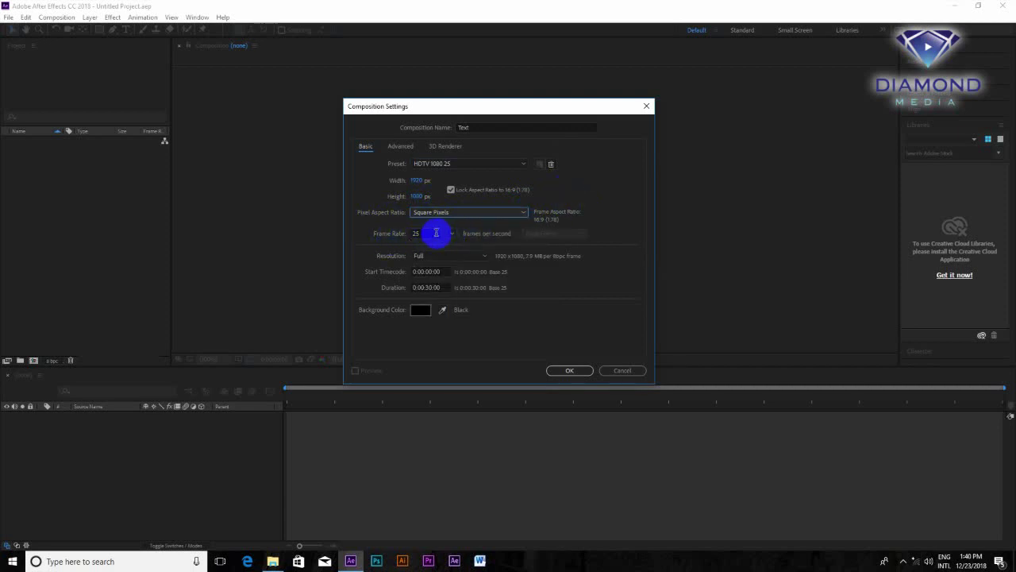
left_click(435, 233)
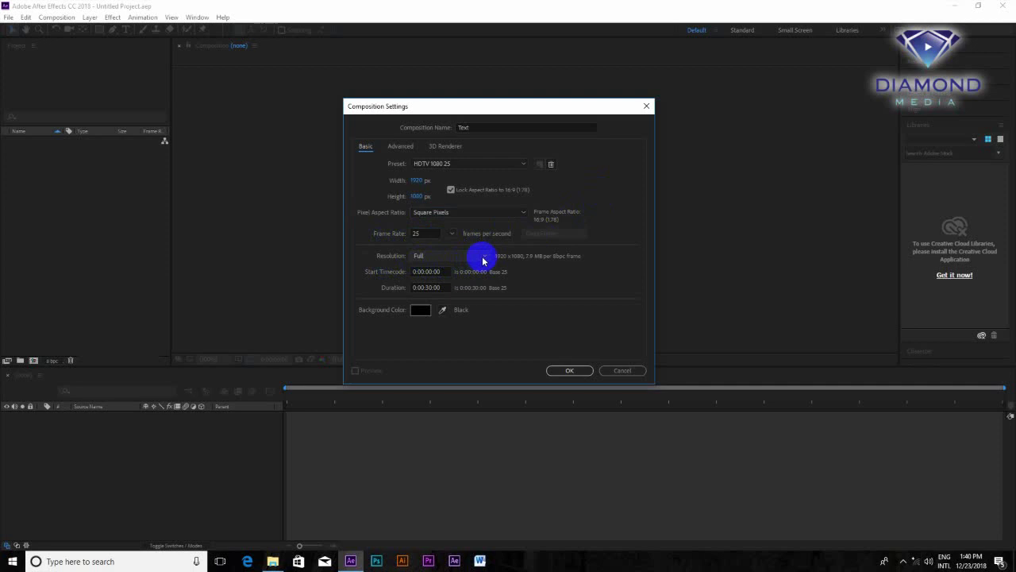
left_click(423, 274)
left_click(442, 273)
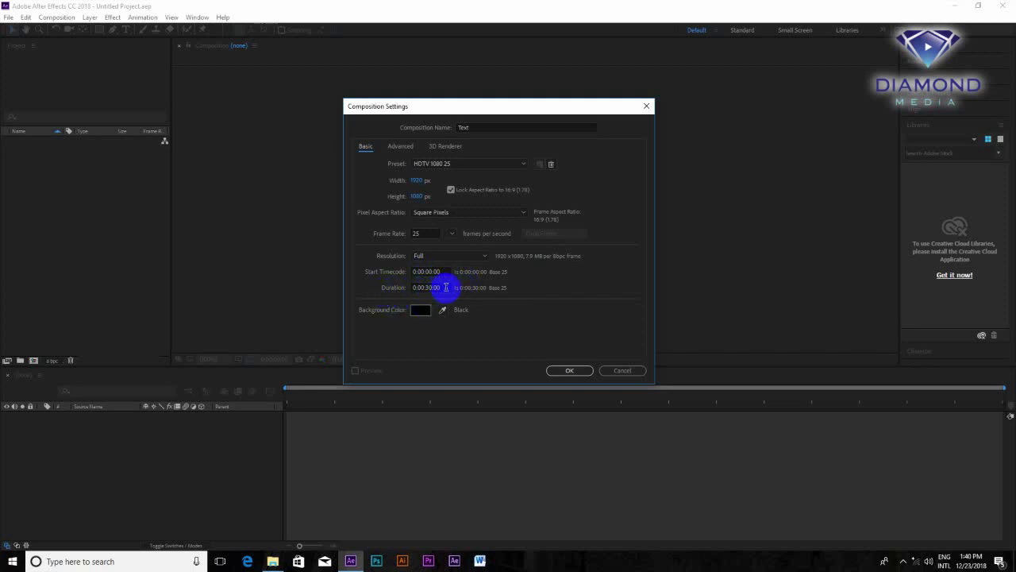
left_click(413, 287)
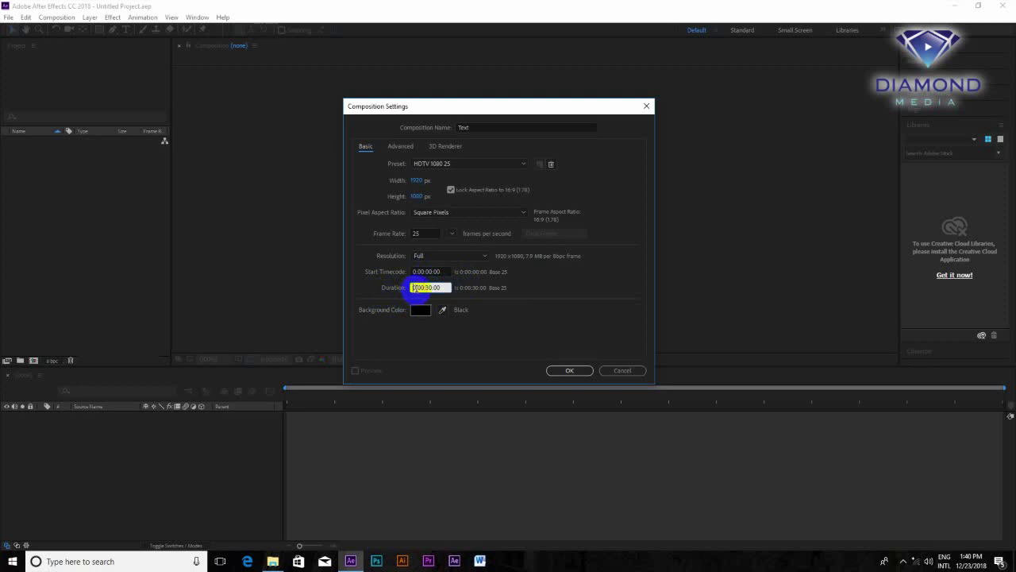
left_click(439, 287)
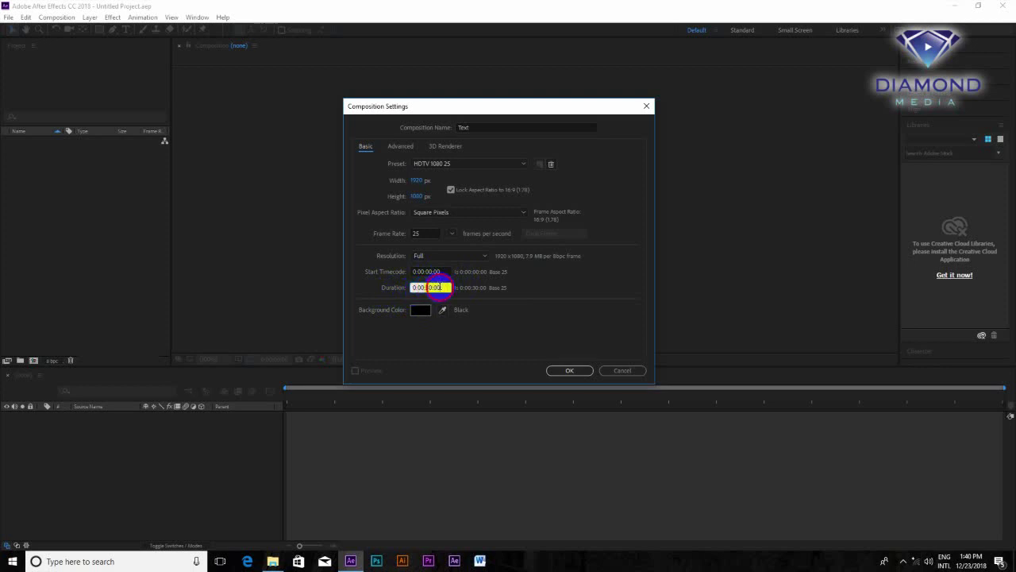
left_click(620, 291)
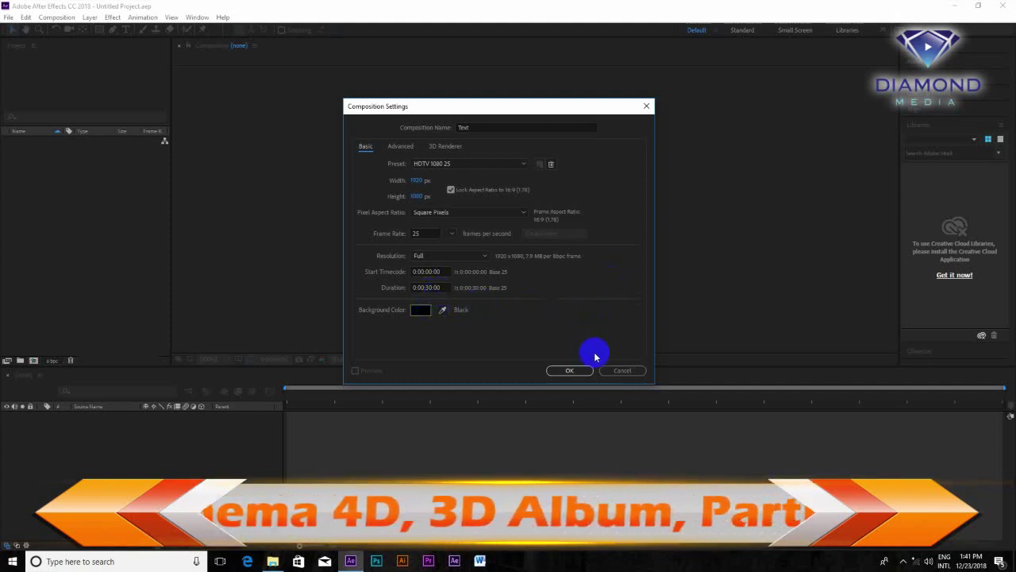
Confirm the Text composition settings and enlarge the viewer above the timeline.
left_click(569, 370)
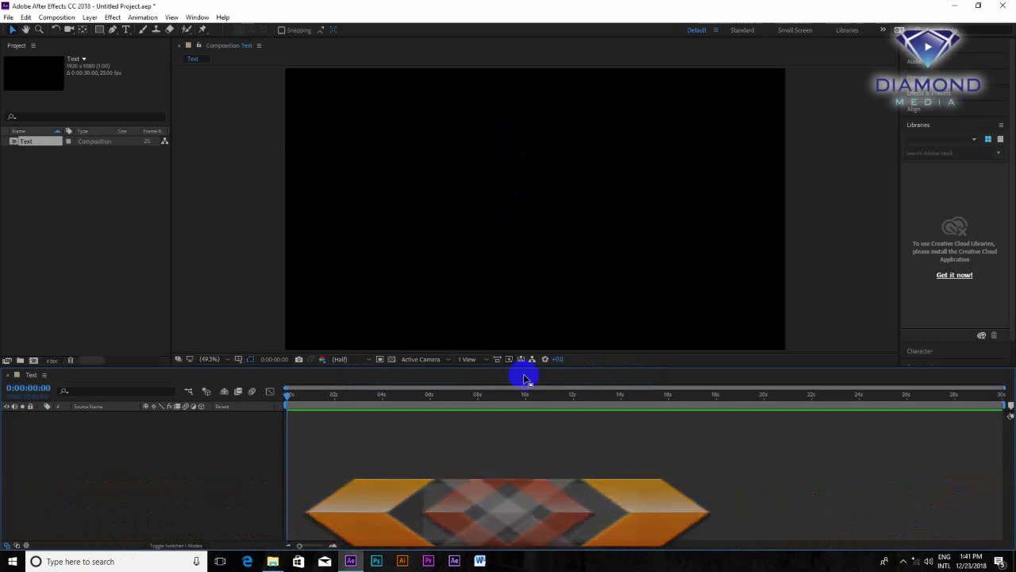
mouse_move(569, 367)
left_mouse_down()
mouse_move(573, 401)
mouse_move(574, 386)
left_mouse_up()
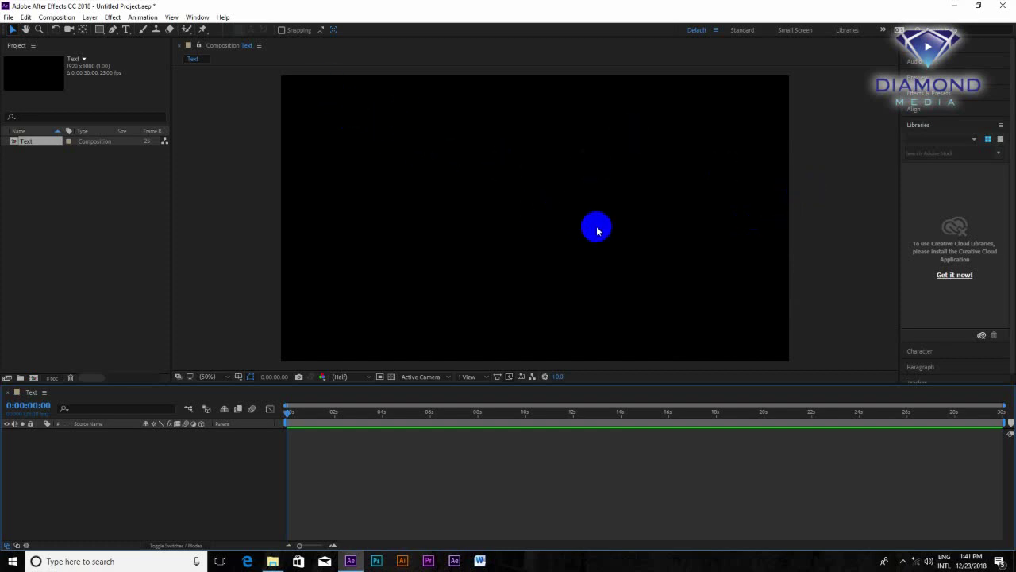
Show title/action safe guides over the empty Text composition viewer.
left_click(238, 377)
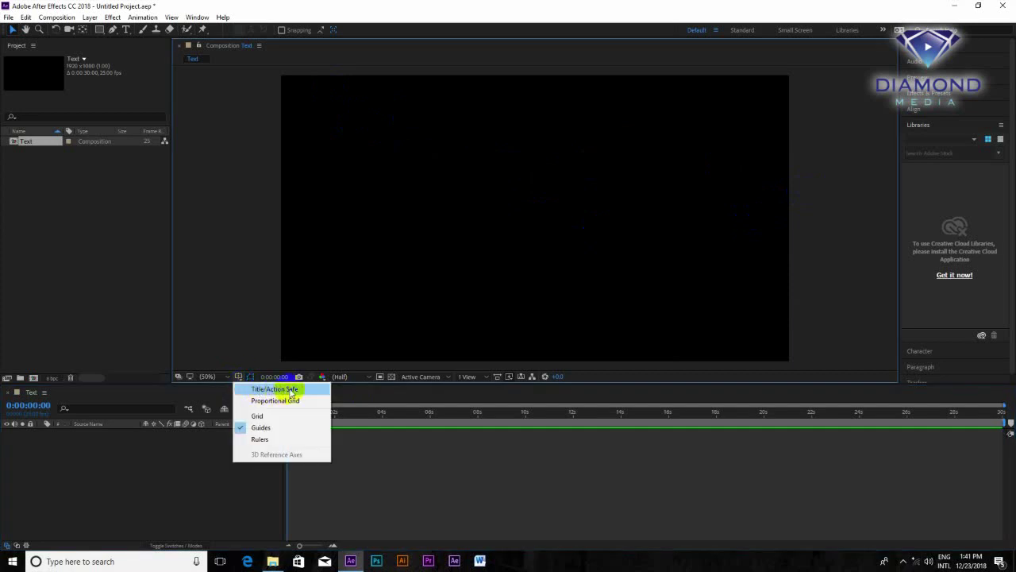
left_click(291, 390)
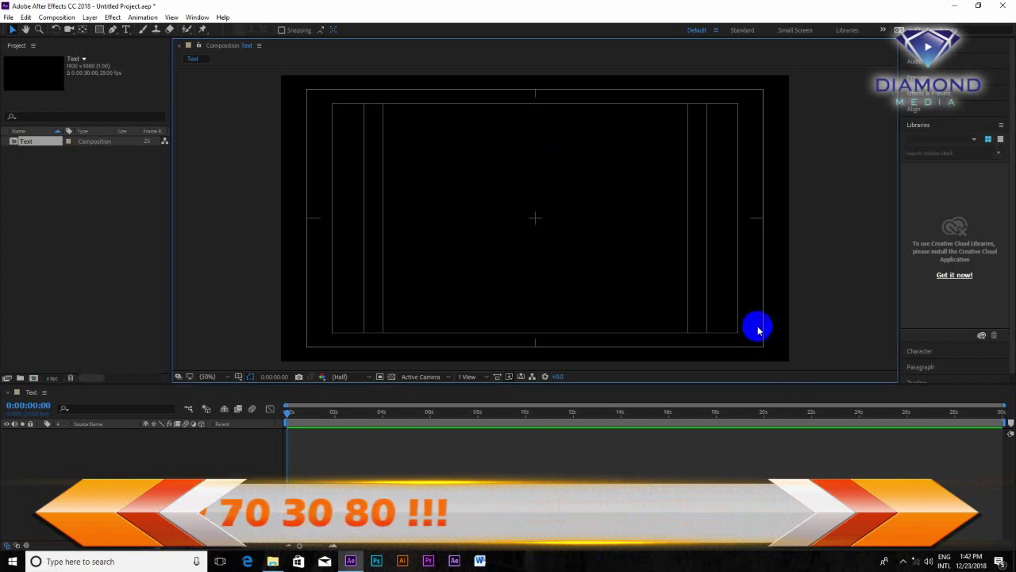
left_click(25, 21)
Set the Type preferences text engine to South Asian and Middle Eastern and confirm.
mouse_move(91, 314)
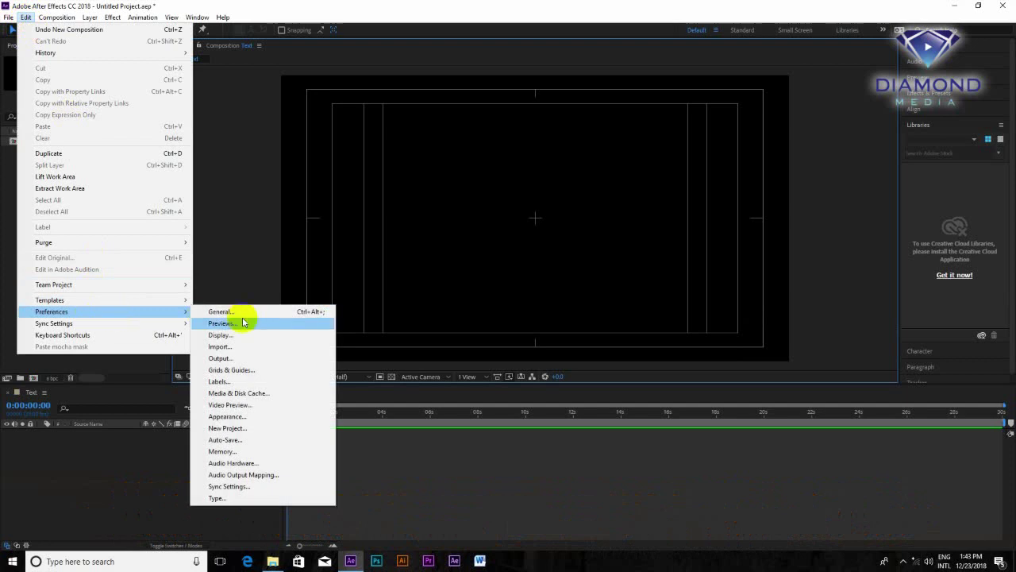
left_click(217, 499)
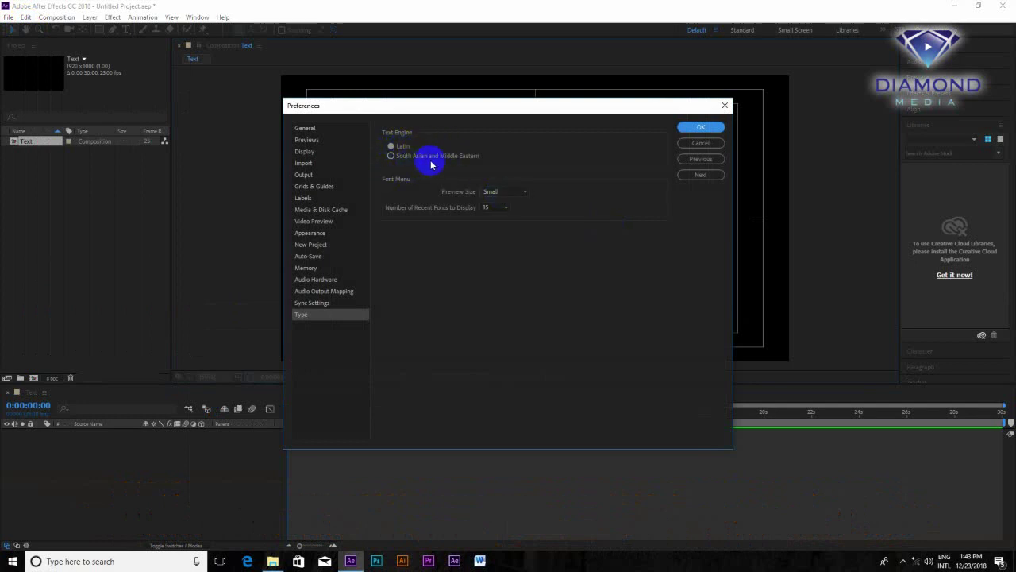
left_click(391, 156)
left_click(701, 127)
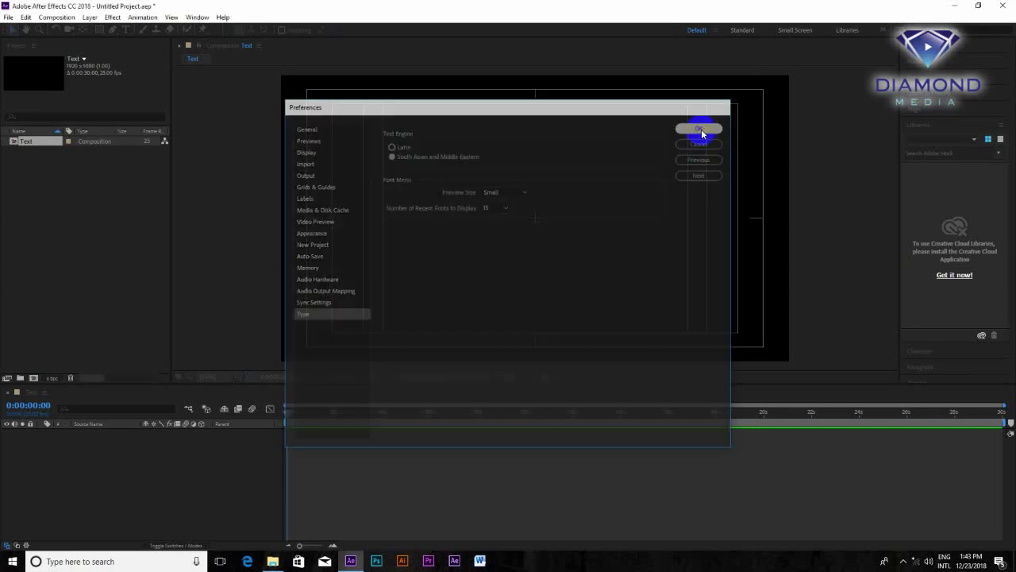
Start a text layer on the canvas and switch the keyboard input language to Khmer.
left_click(125, 29)
left_click(446, 227)
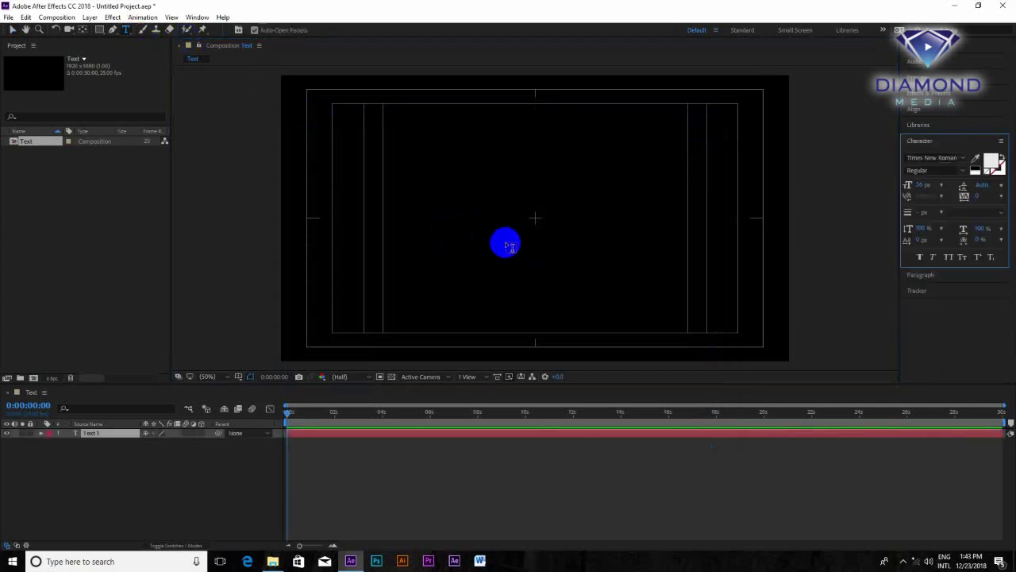
type("s")
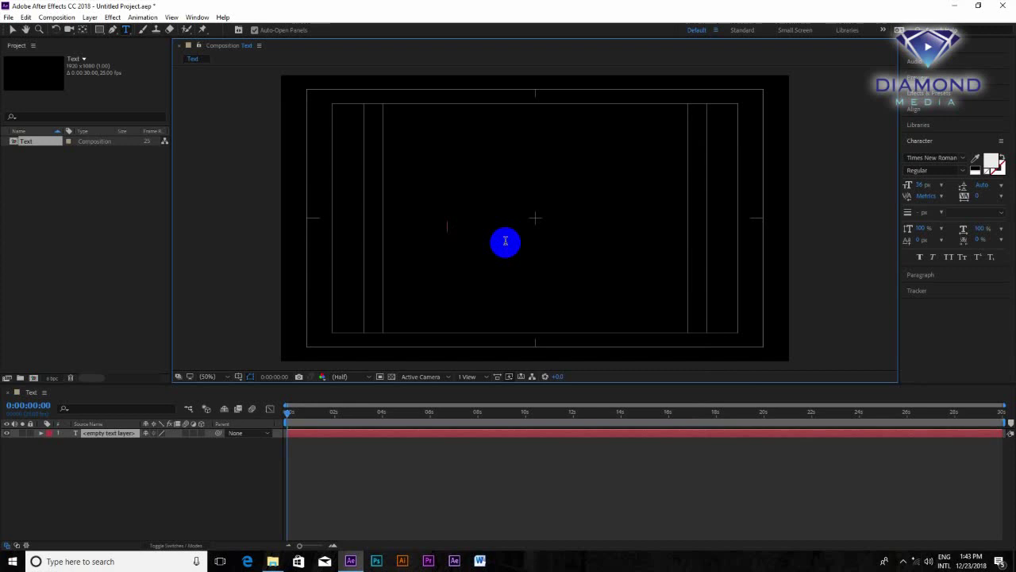
left_click(943, 564)
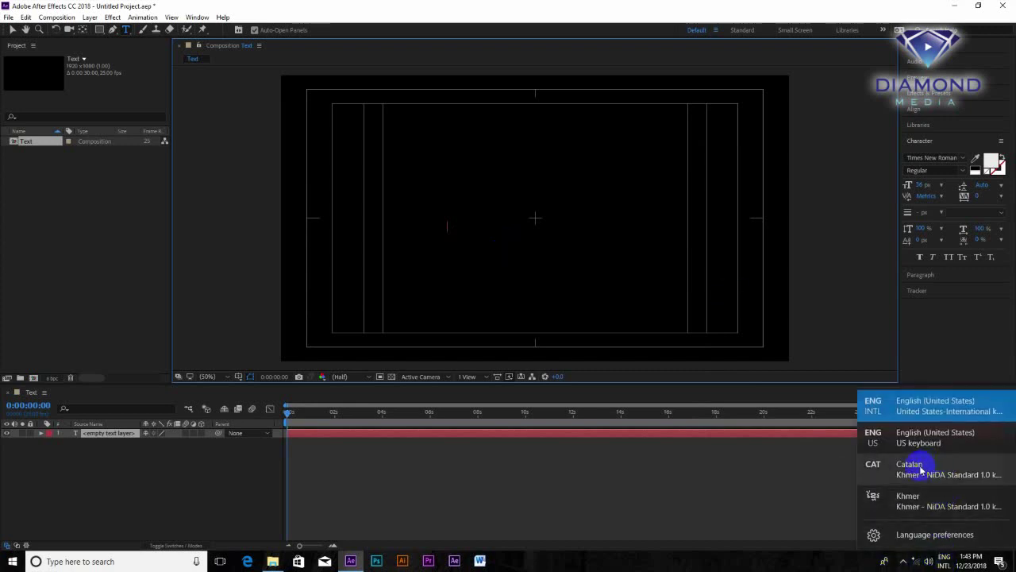
left_click(907, 499)
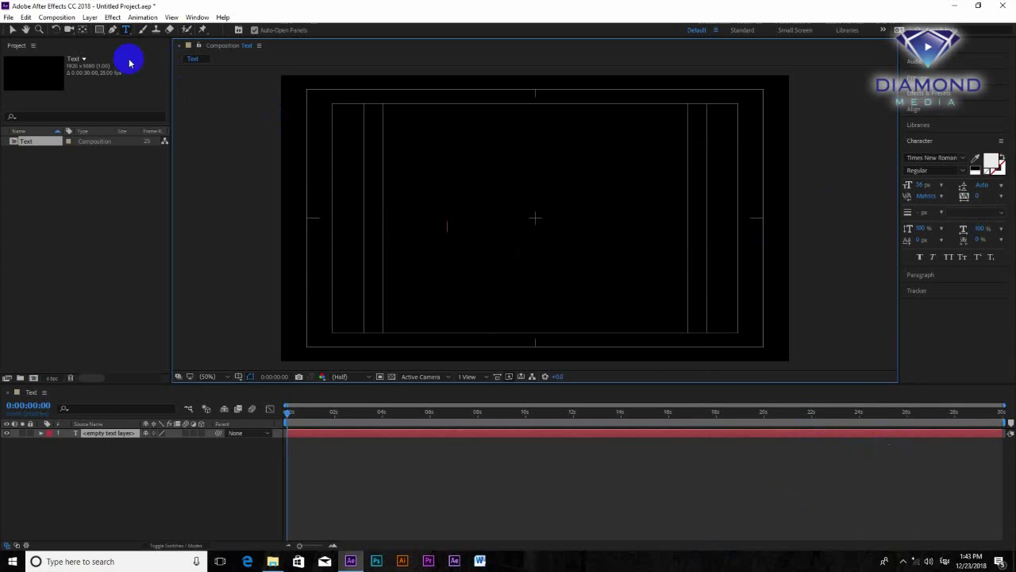
Discard the stray text layer, start a fresh empty one and widen the Character panel.
left_click(126, 30)
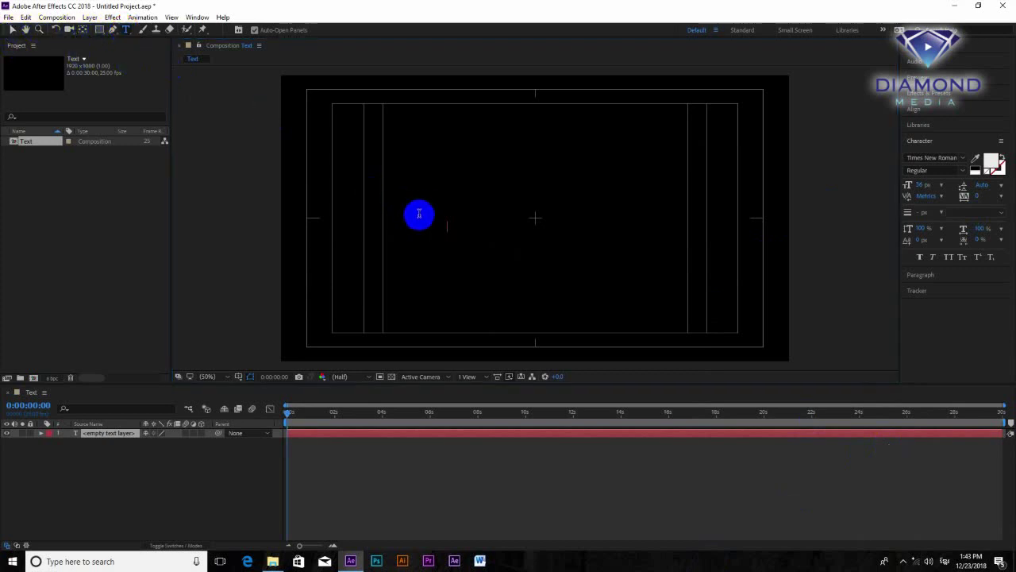
key("Escape")
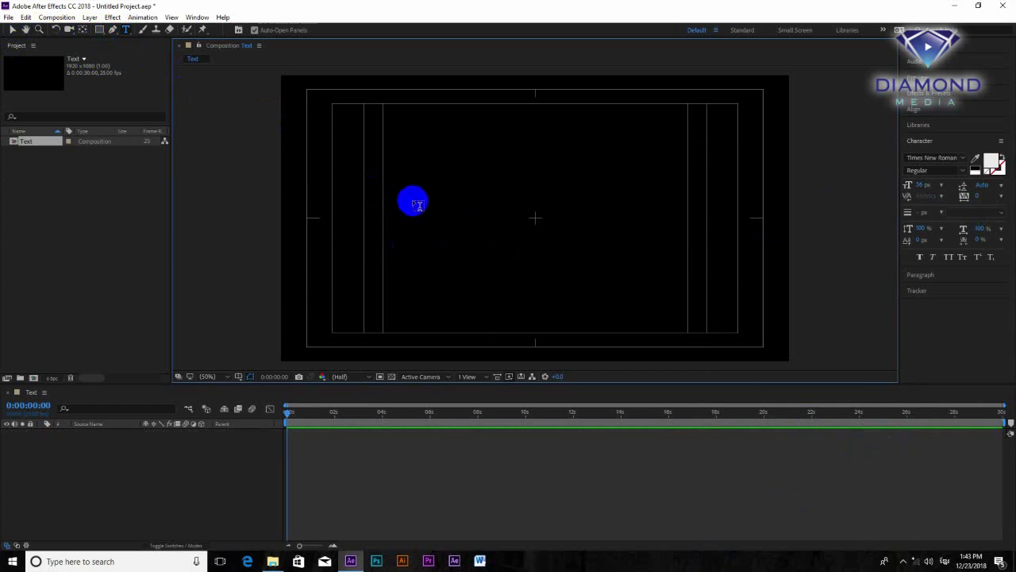
left_click(131, 36)
left_click(437, 225)
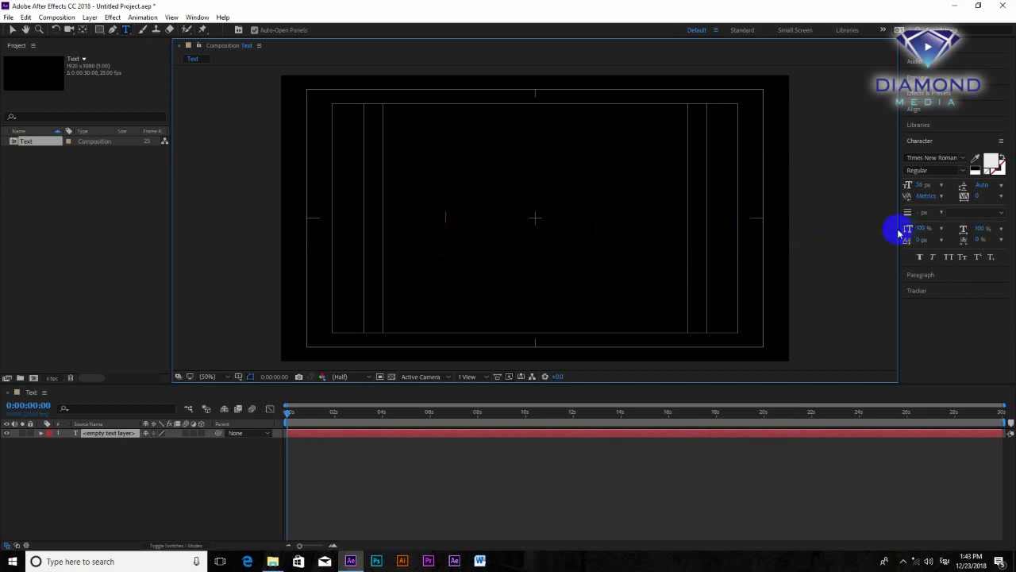
left_click_drag(898, 230, 709, 253)
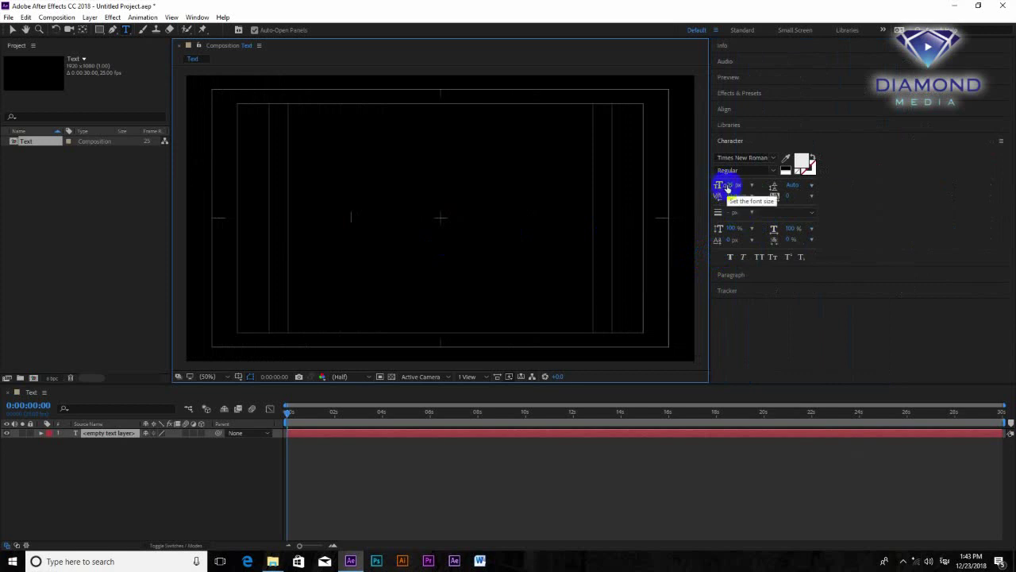
Set the font size to 152 px and type the Khmer greeting 'សួស្តីឆ្នាំថ្មី' on the canvas.
left_click_drag(728, 185, 778, 188)
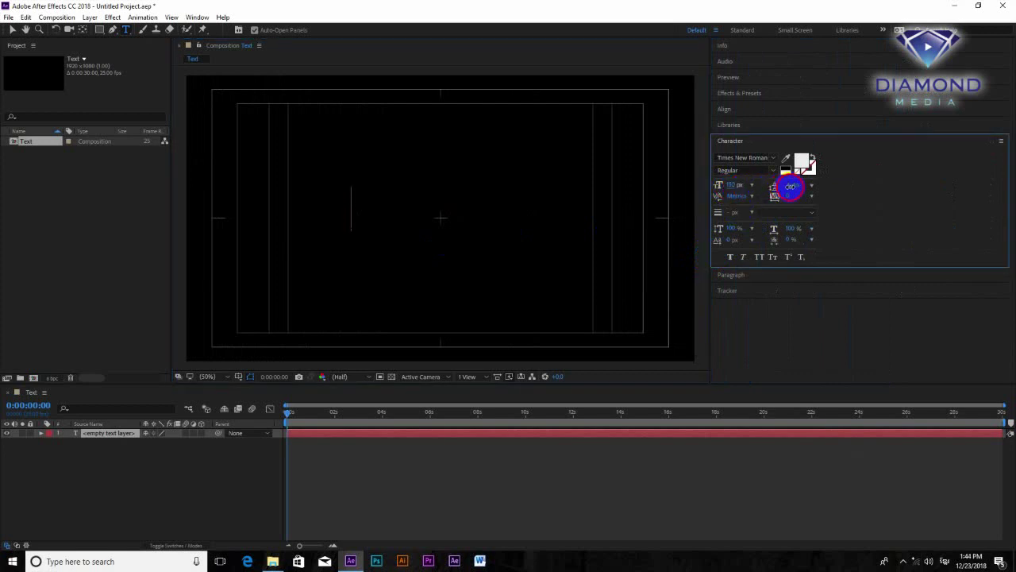
left_click(353, 216)
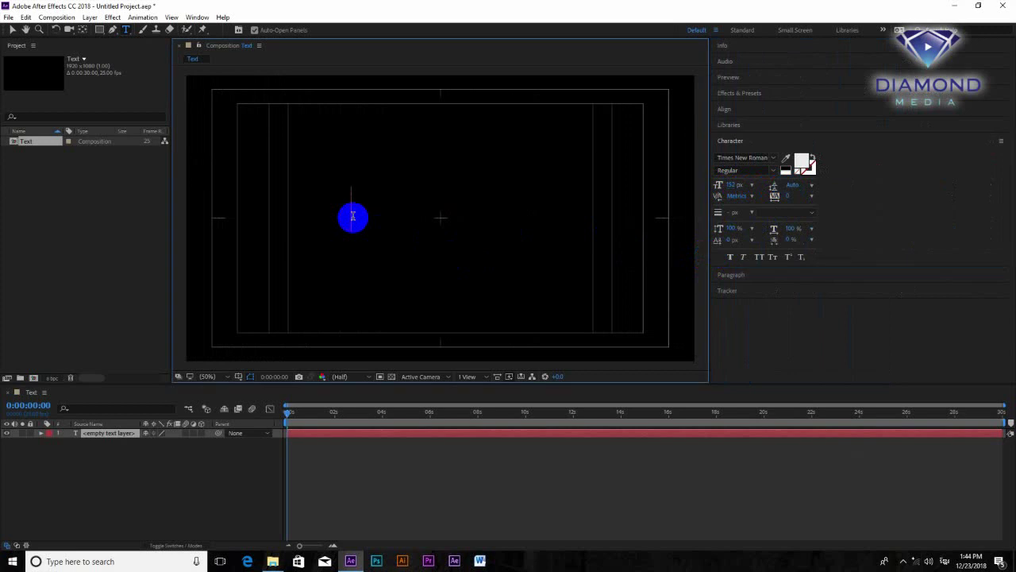
type("សួស្តី")
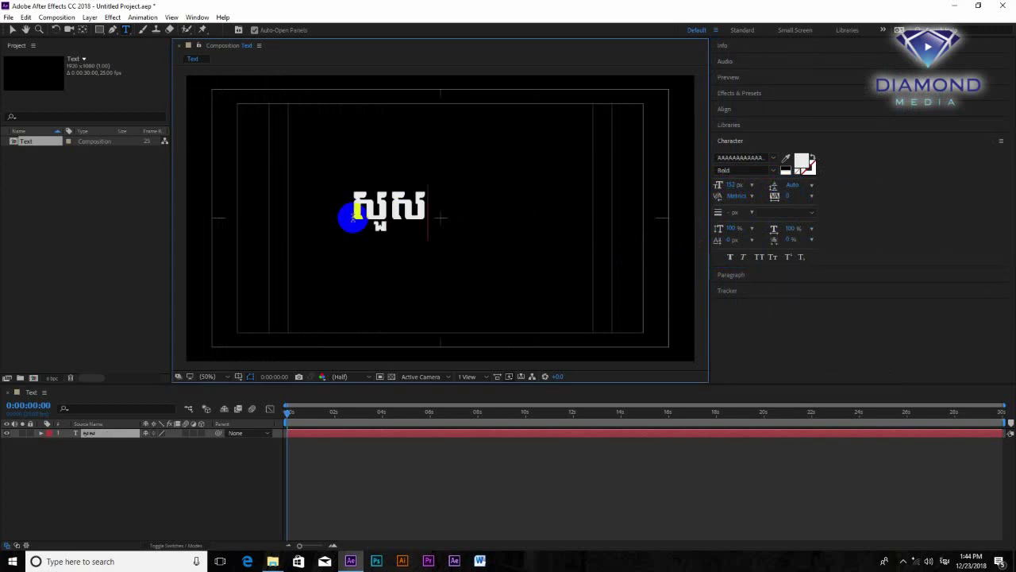
type("ឆ្នាំថ្មី")
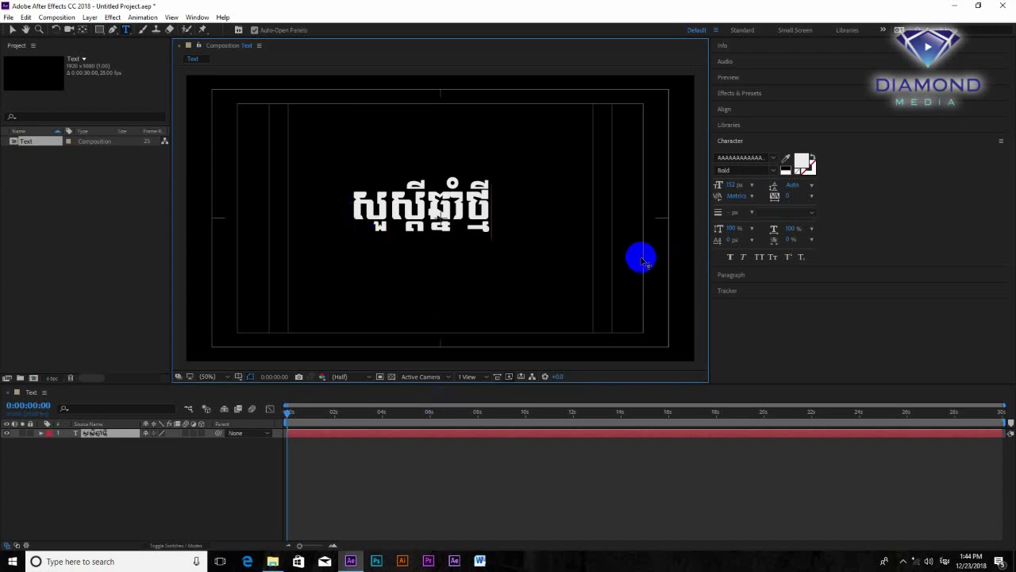
left_click(351, 204)
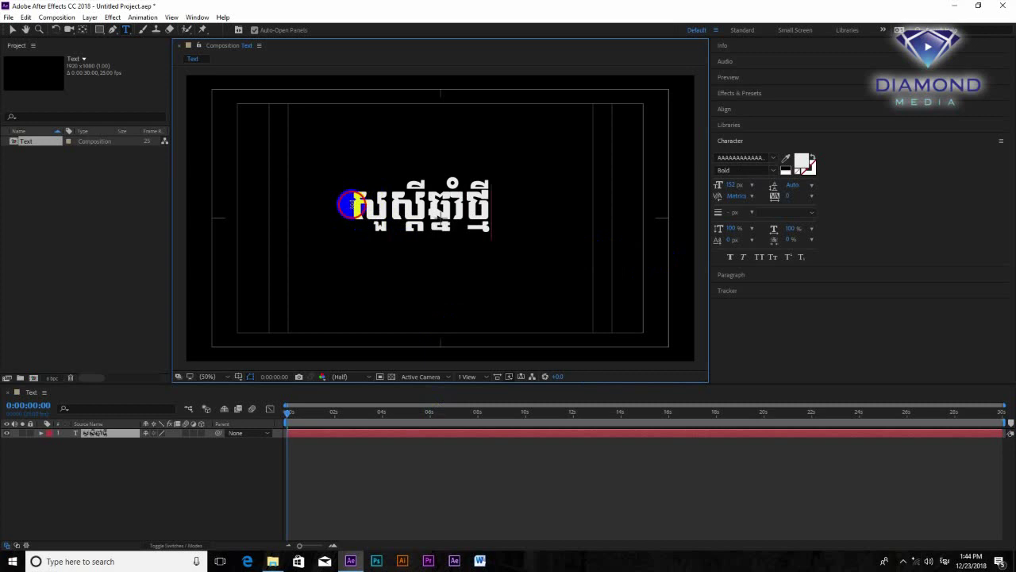
left_click_drag(351, 205, 492, 210)
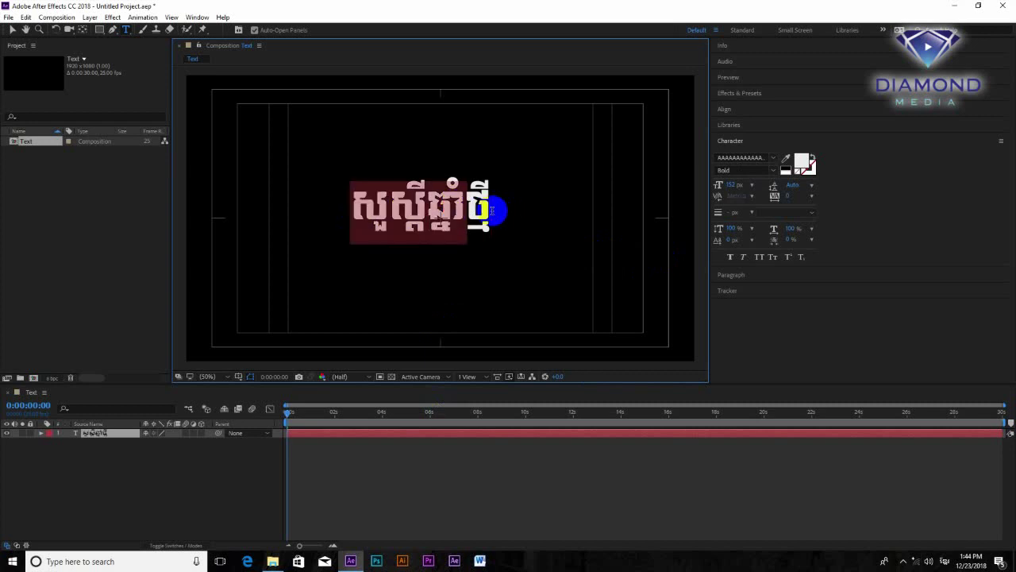
left_click(494, 210)
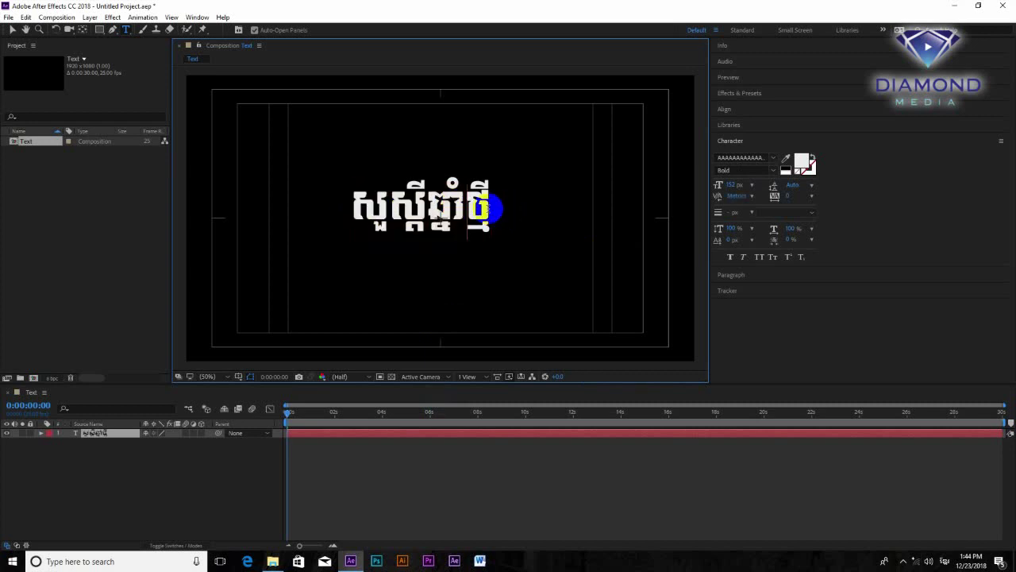
Select the whole greeting and apply the Kh Bokor font.
left_click(358, 205)
left_click_drag(357, 204, 512, 210)
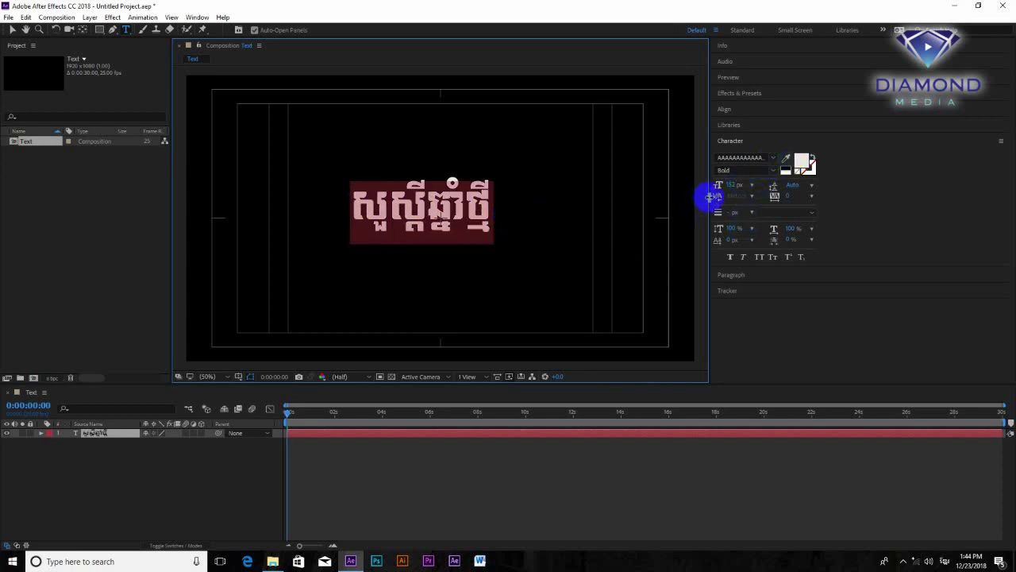
left_click_drag(704, 204, 677, 211)
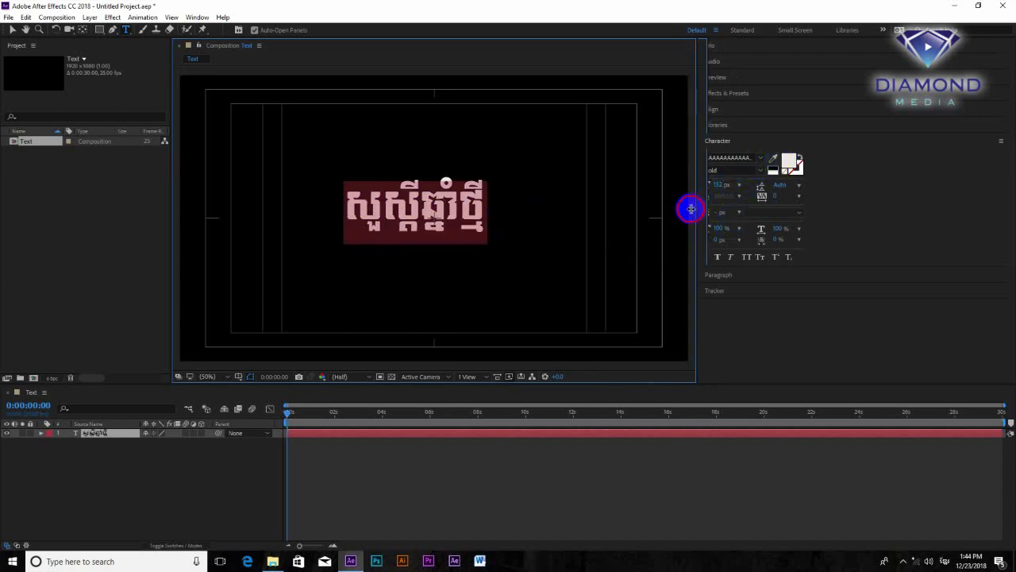
left_click(741, 158)
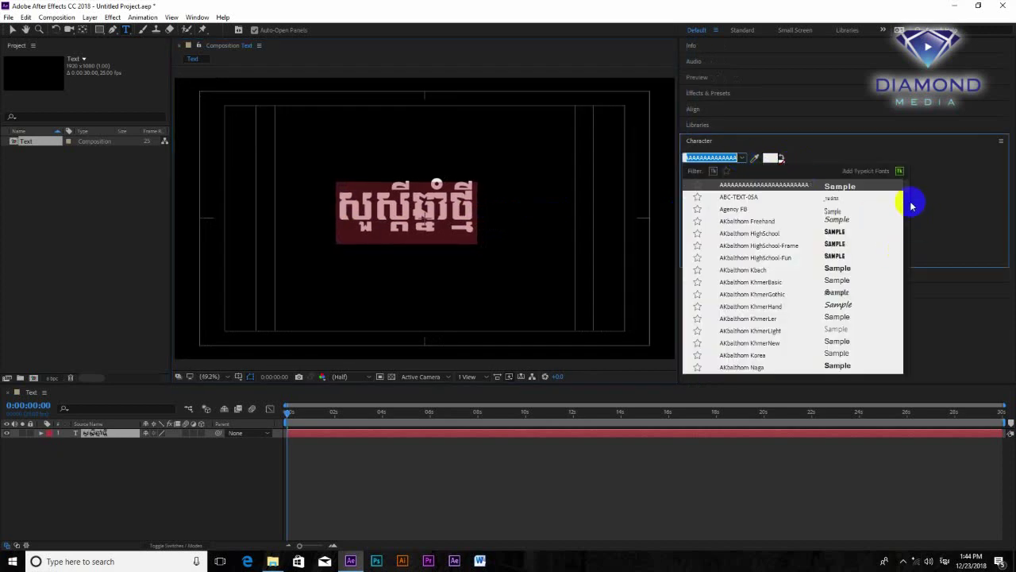
left_click_drag(907, 195, 896, 254)
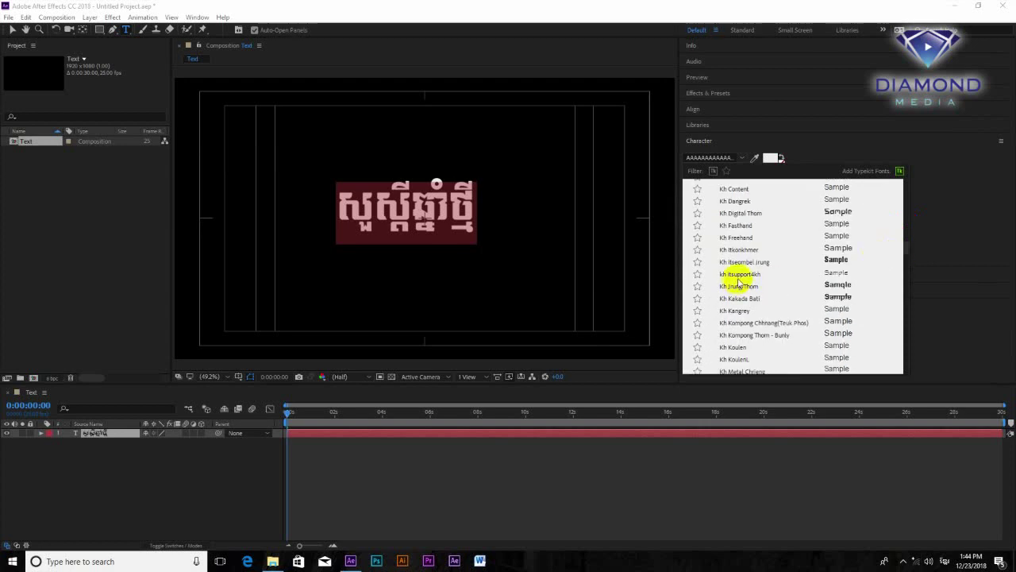
scroll(738, 281, "up", 2)
left_click(737, 239)
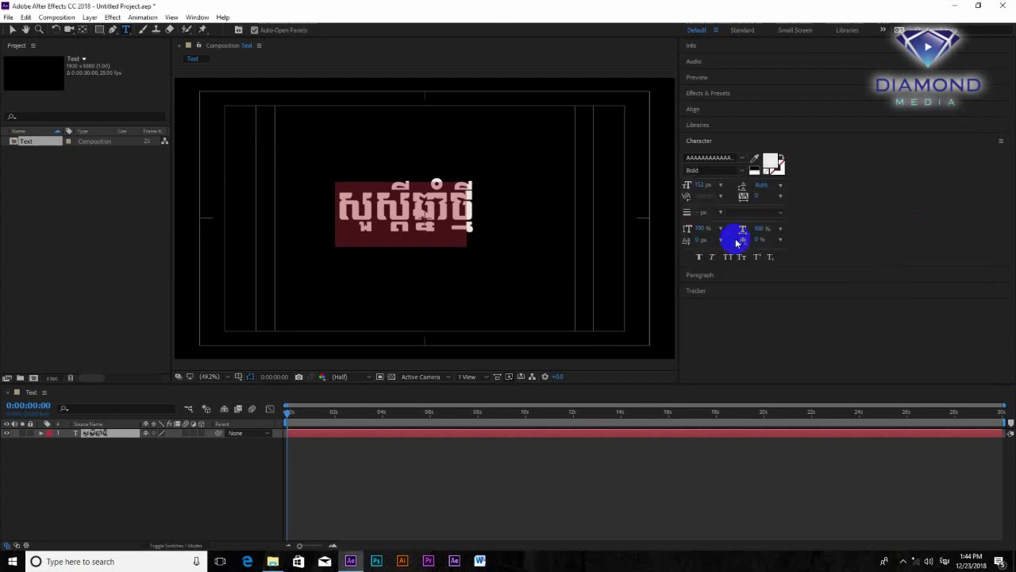
Try Kh Digital Thom, undo back to Kh Bokor, and finish editing the text.
left_click(717, 157)
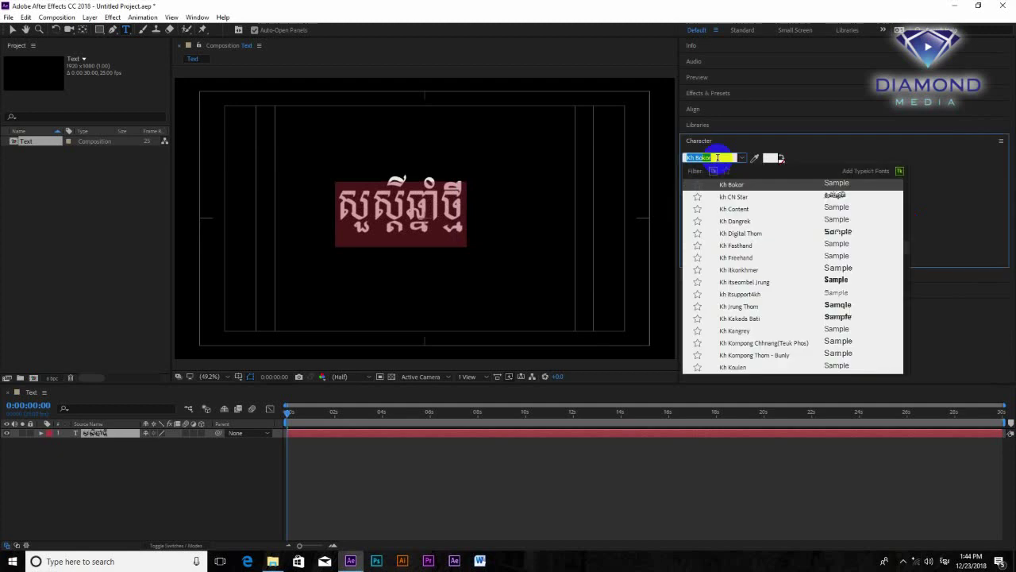
key("Down")
key("Down")
key("Down")
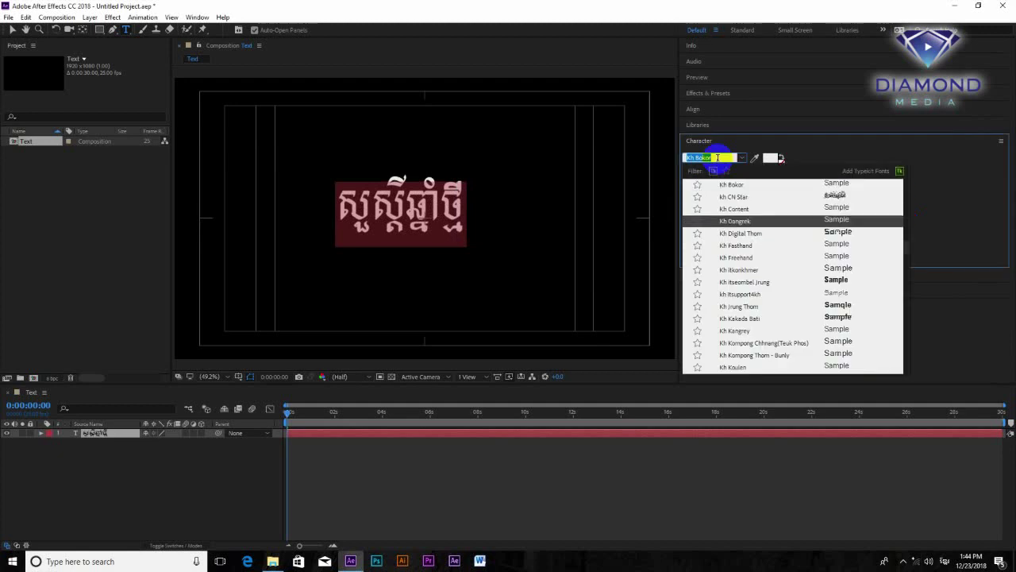
key("Down")
key("Return")
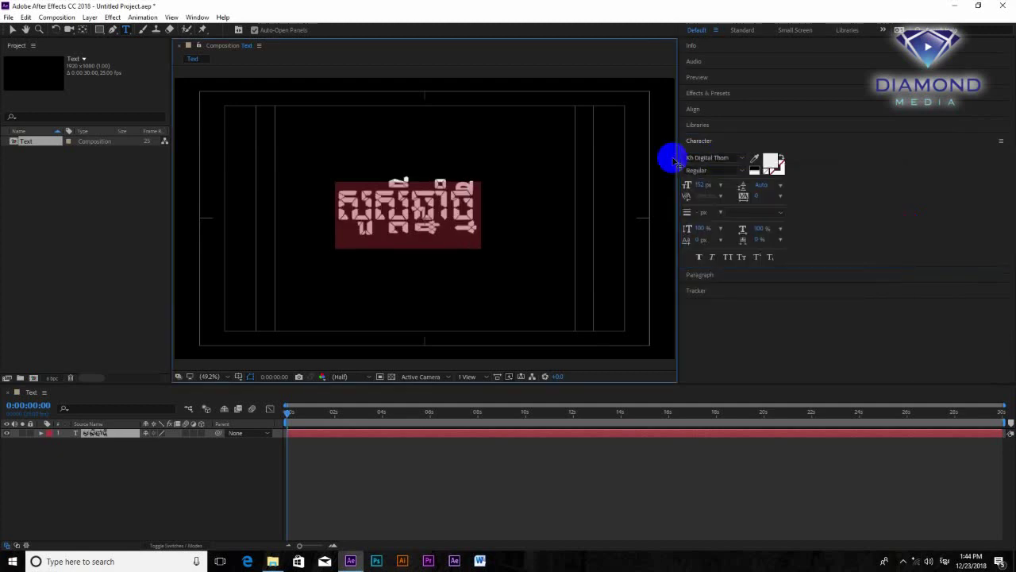
key("ctrl+z")
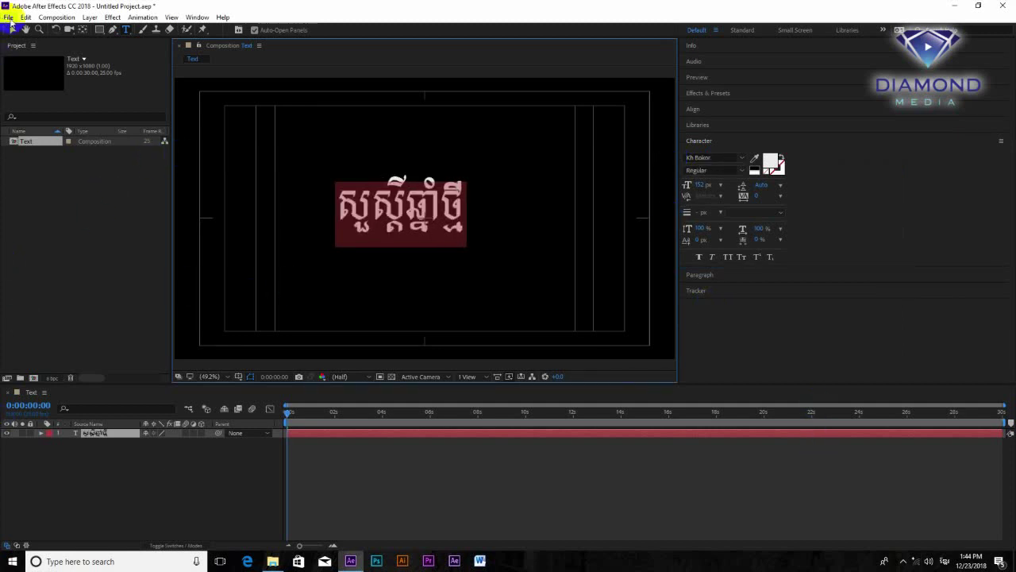
left_click(12, 30)
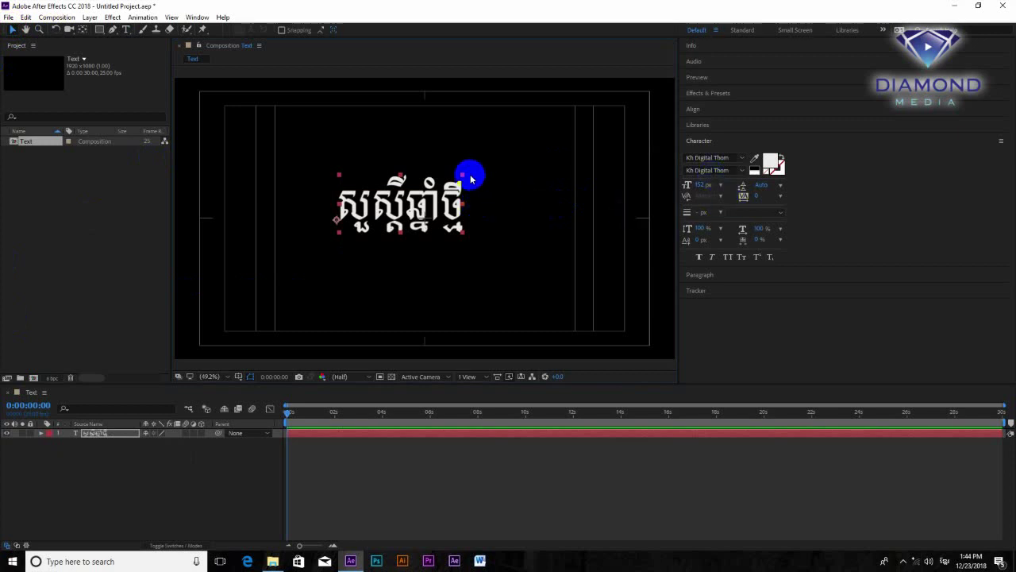
Stretch the greeting wider and set its fill colour to red.
mouse_move(462, 201)
left_mouse_down()
mouse_move(505, 204)
mouse_move(486, 215)
left_mouse_up()
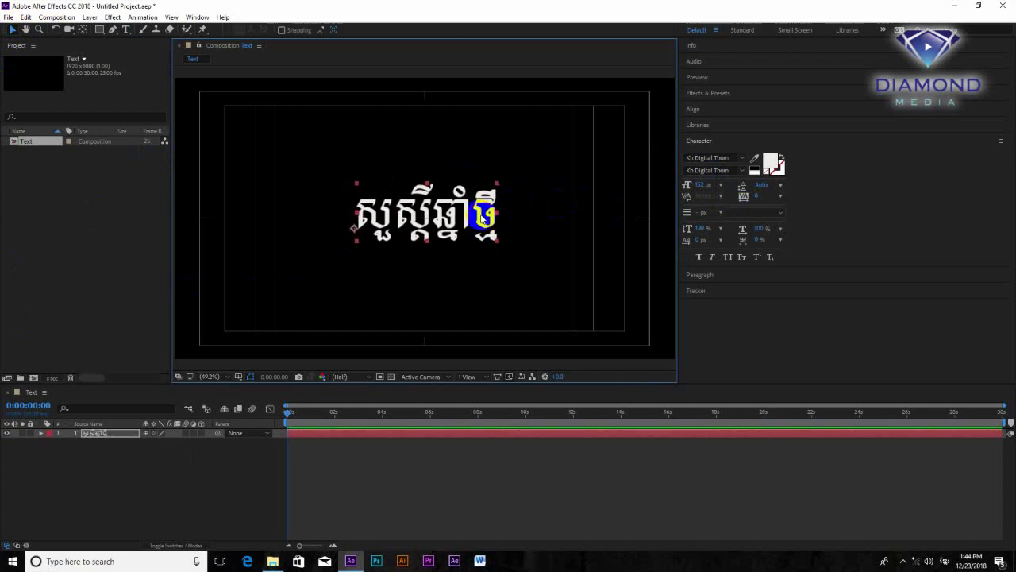
left_click(773, 161)
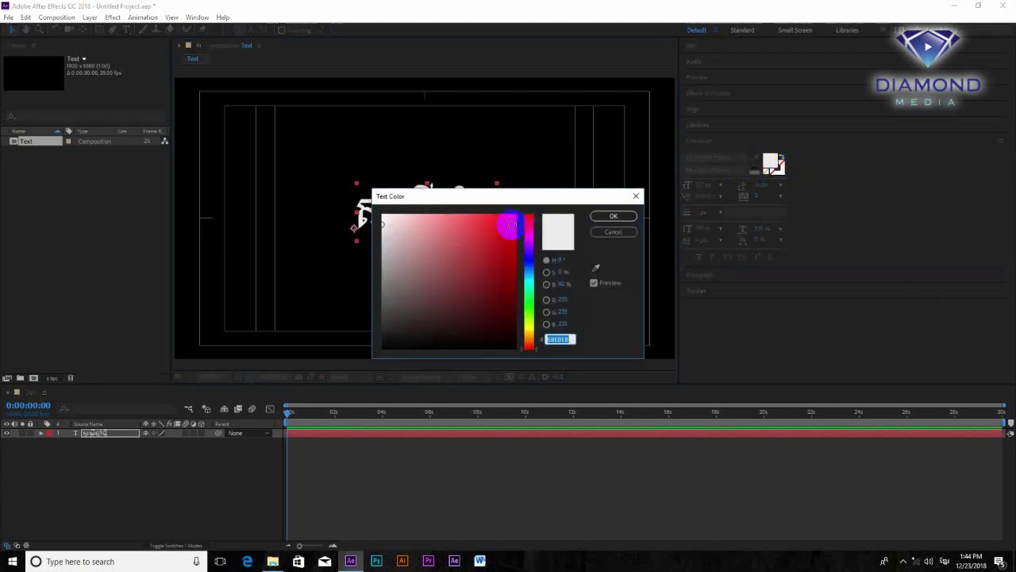
left_click(512, 225)
left_click(611, 216)
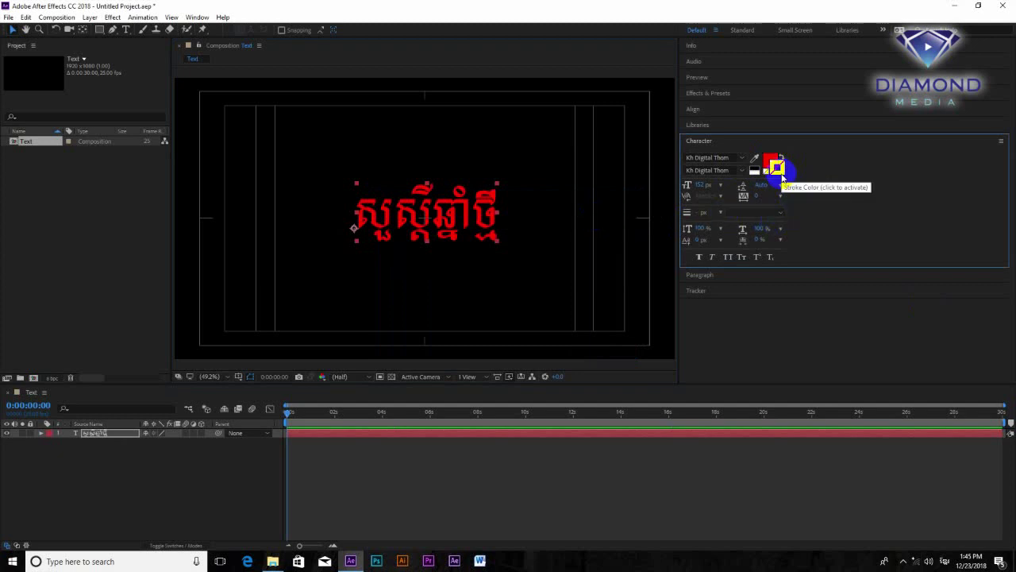
Set the text stroke colour to bright yellow FFD800.
left_click(777, 167)
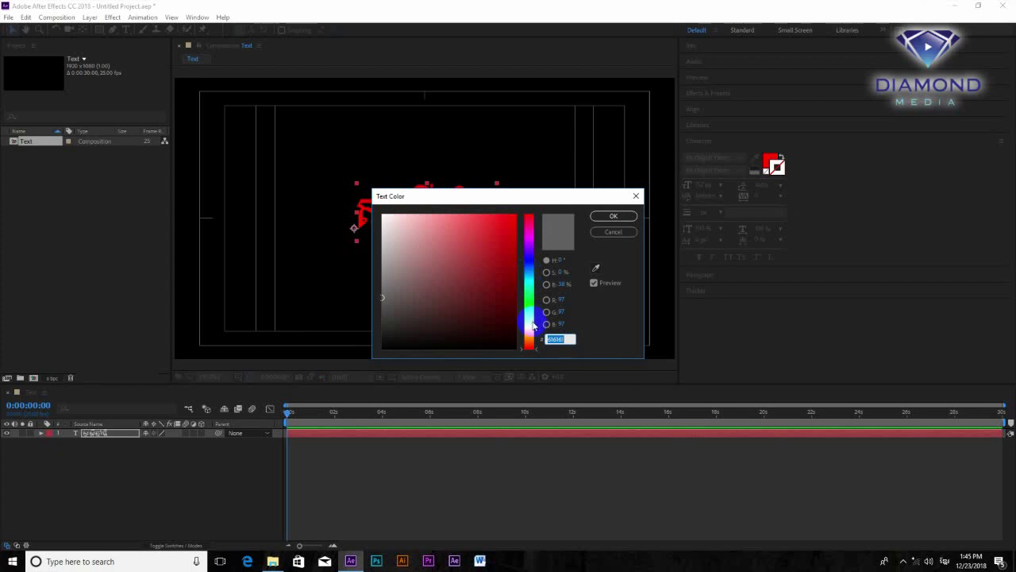
left_click(530, 327)
left_click(512, 217)
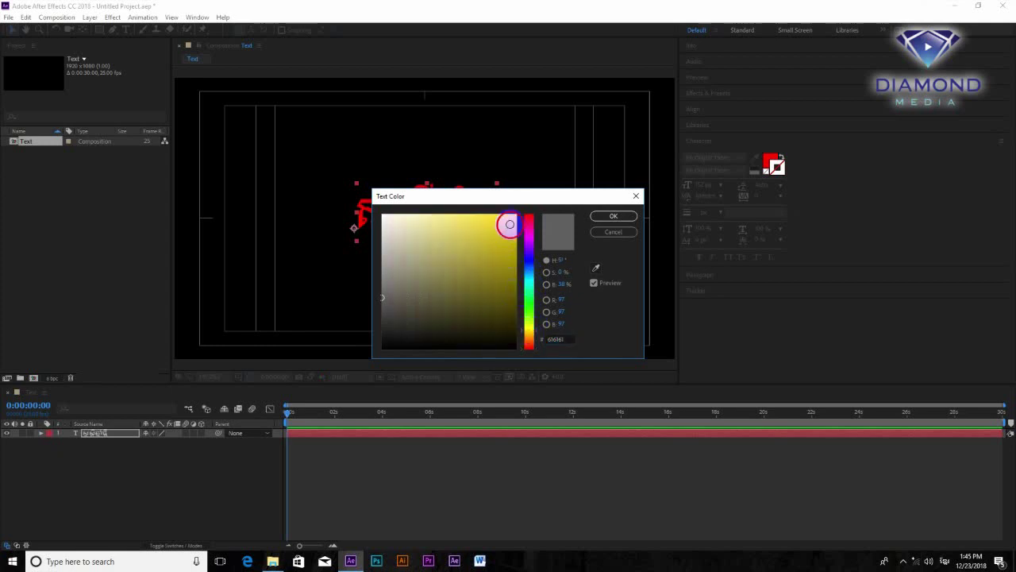
left_click(613, 216)
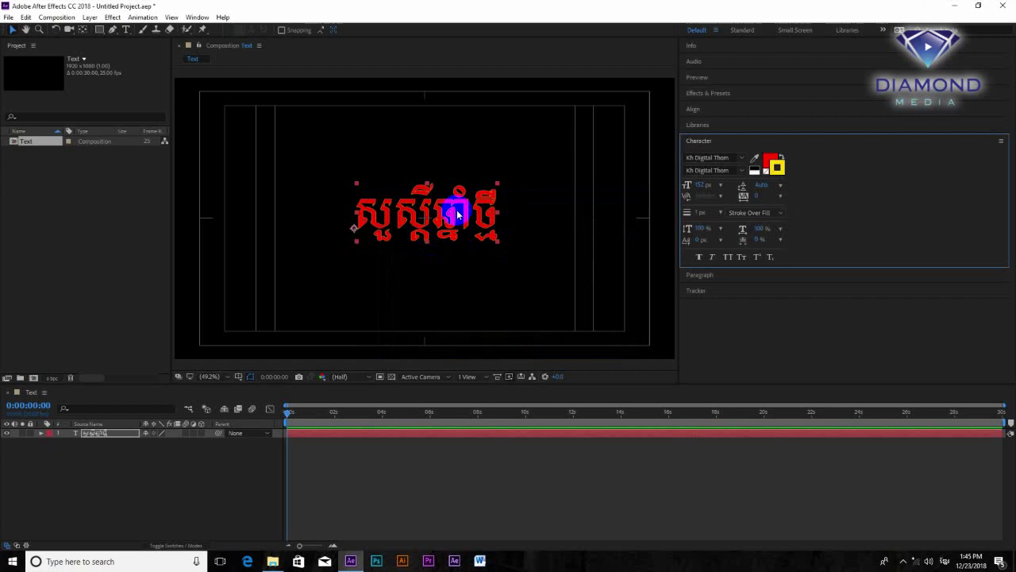
Give the title a 14 px yellow stroke with Fill Over Stroke ordering.
left_click_drag(697, 213, 705, 213)
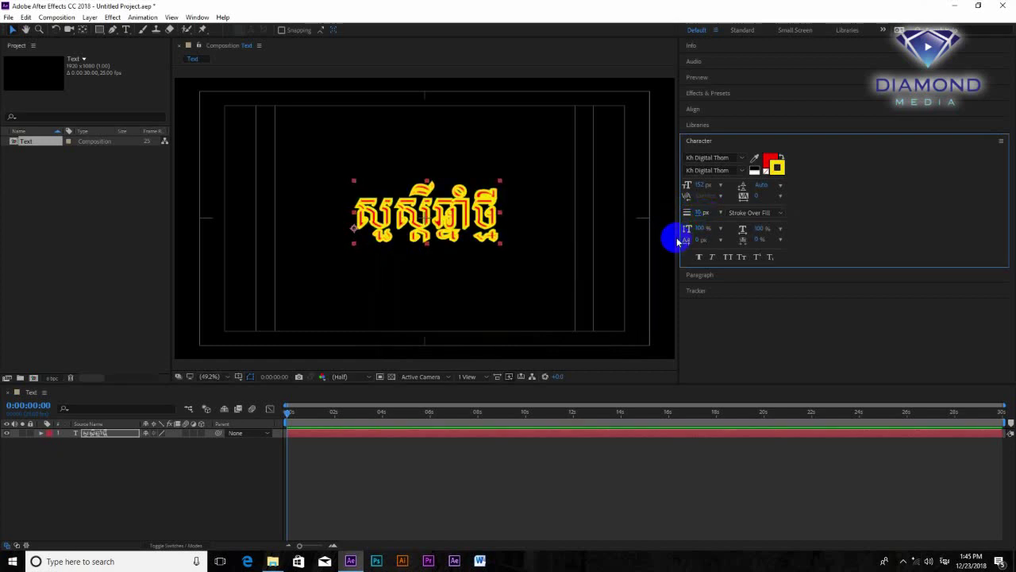
left_click_drag(677, 238, 671, 238)
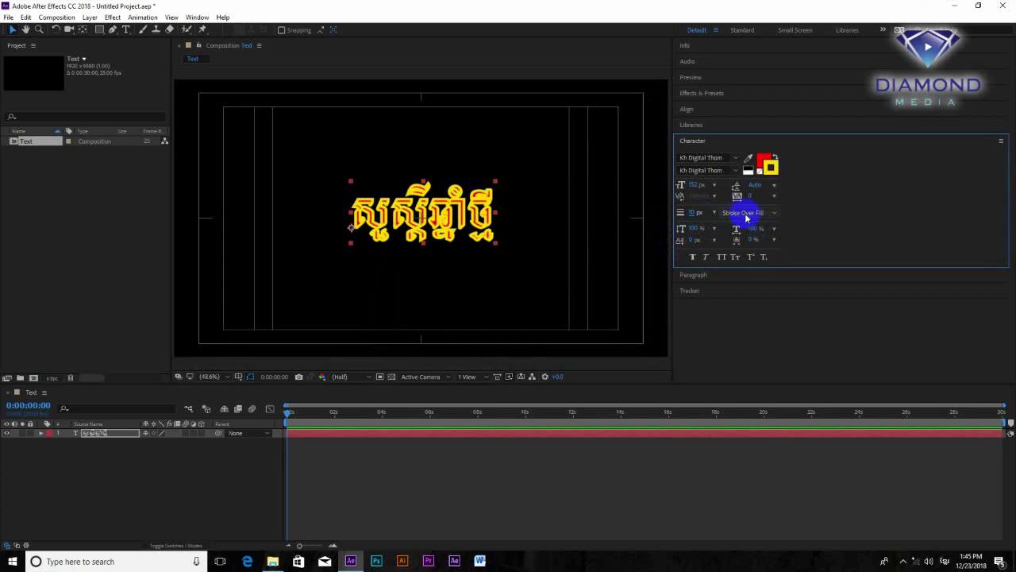
left_click(753, 212)
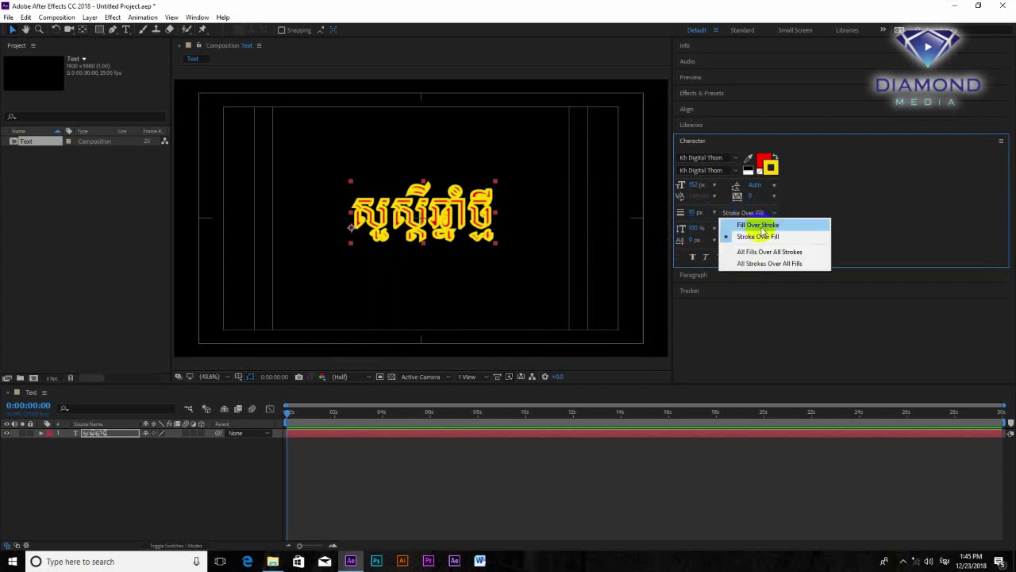
left_click(760, 225)
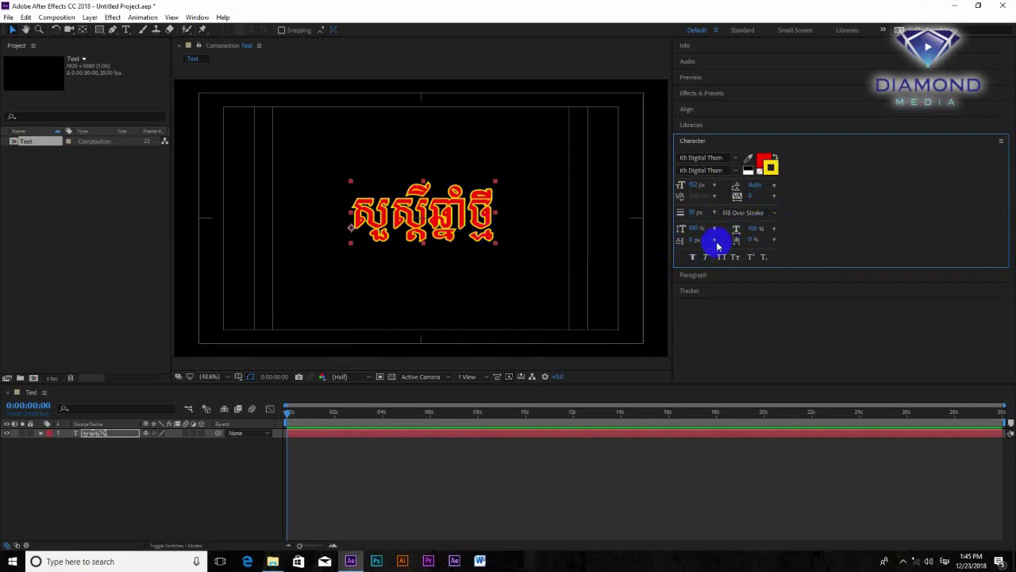
left_click_drag(694, 213, 701, 219)
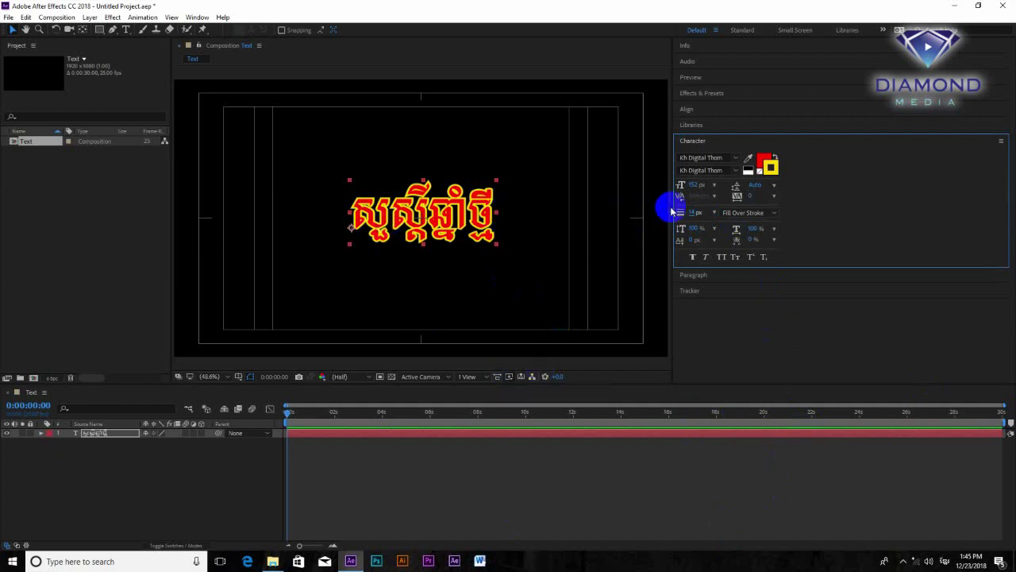
left_click_drag(670, 209, 794, 220)
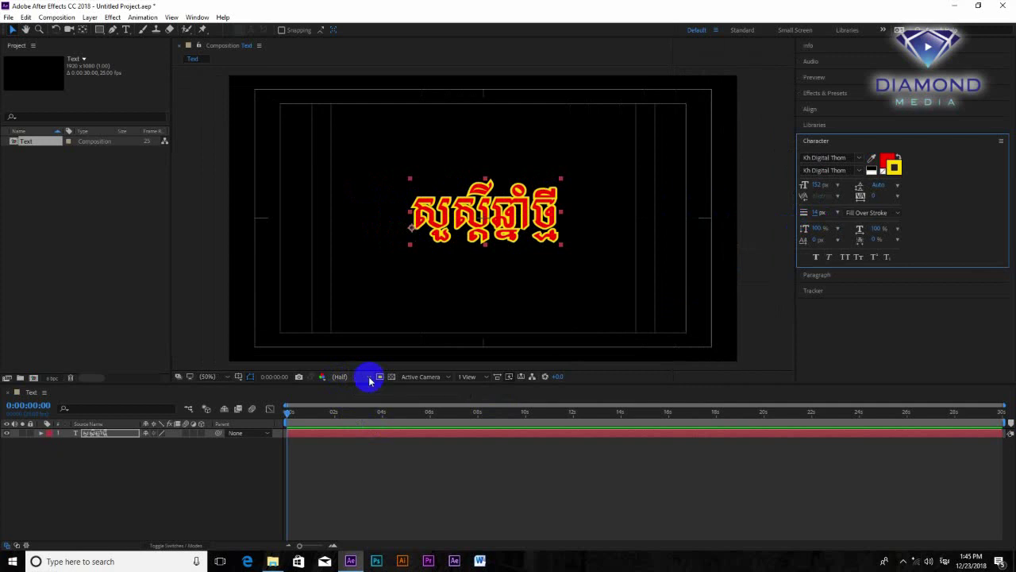
Set the preview resolution to Full and magnify the view to 100%.
left_click(369, 379)
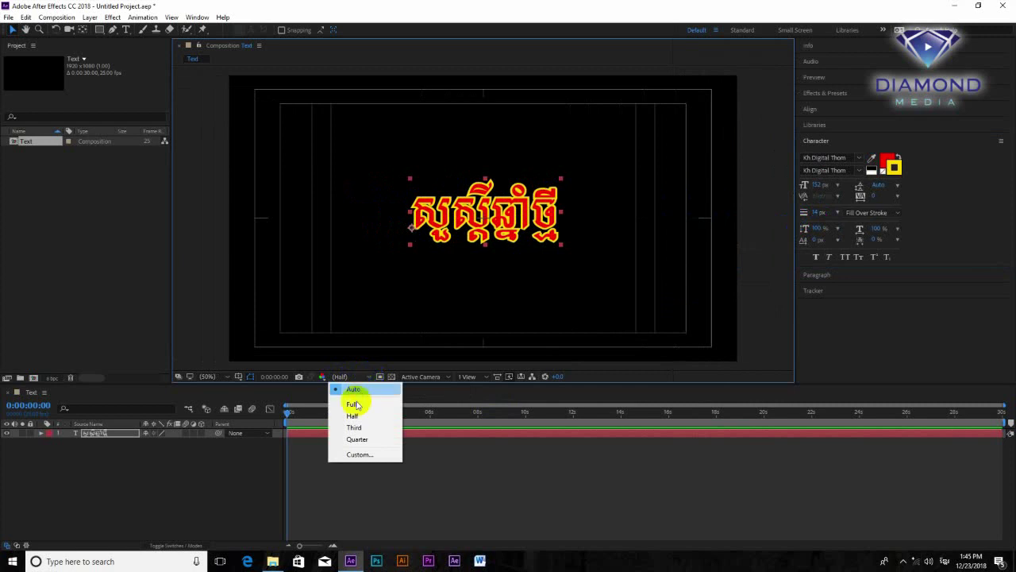
left_click(351, 404)
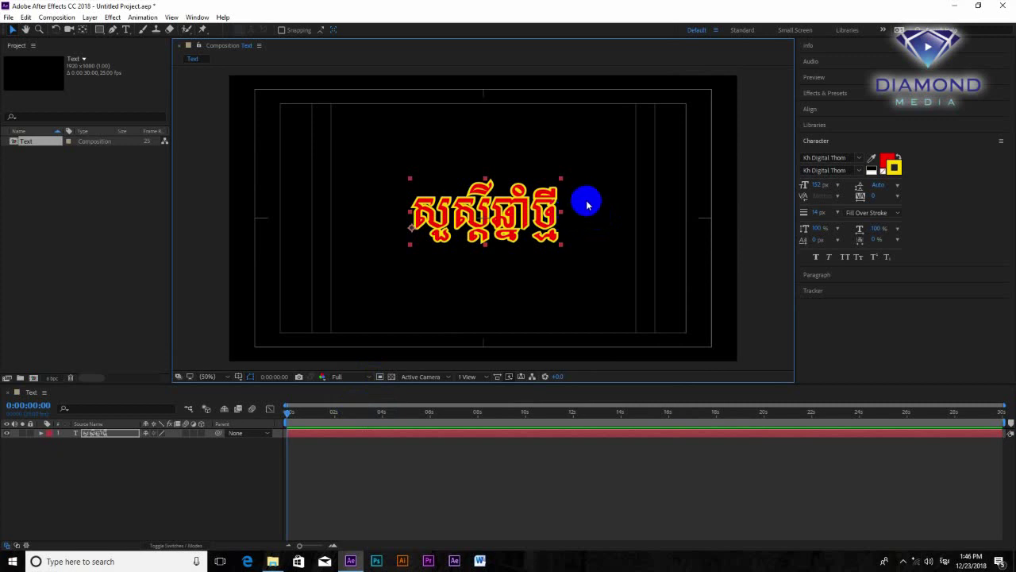
key("period")
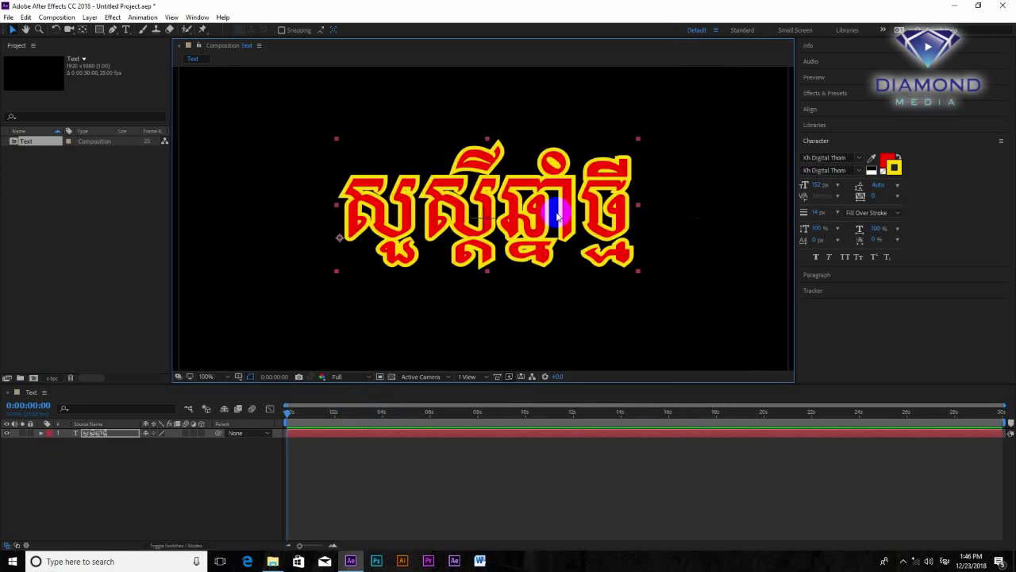
Zoom in and out on the outlined Khmer title to inspect it.
left_click(27, 30)
scroll(548, 223, "up", 2)
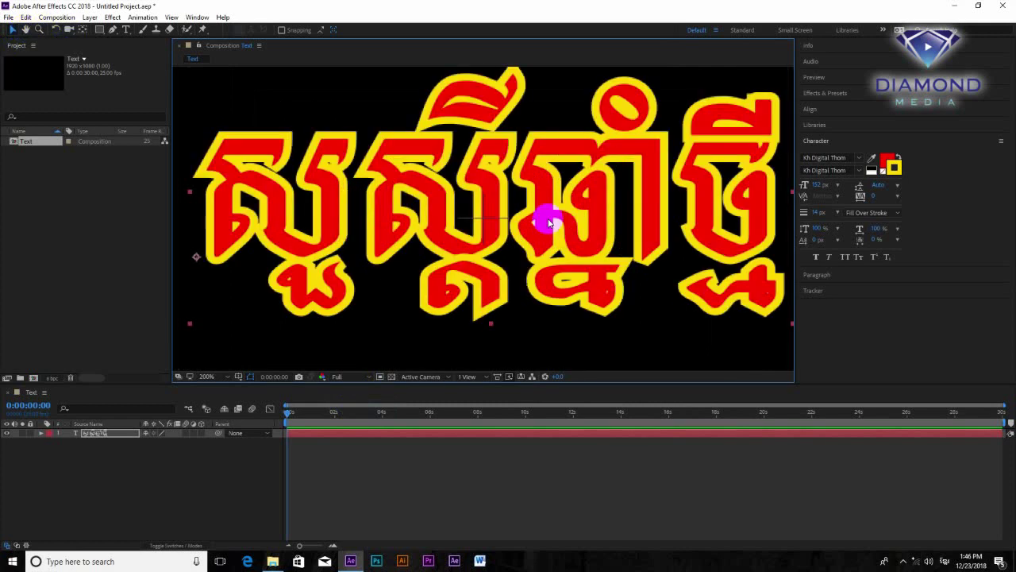
scroll(548, 223, "down", 2)
scroll(548, 223, "down", 2)
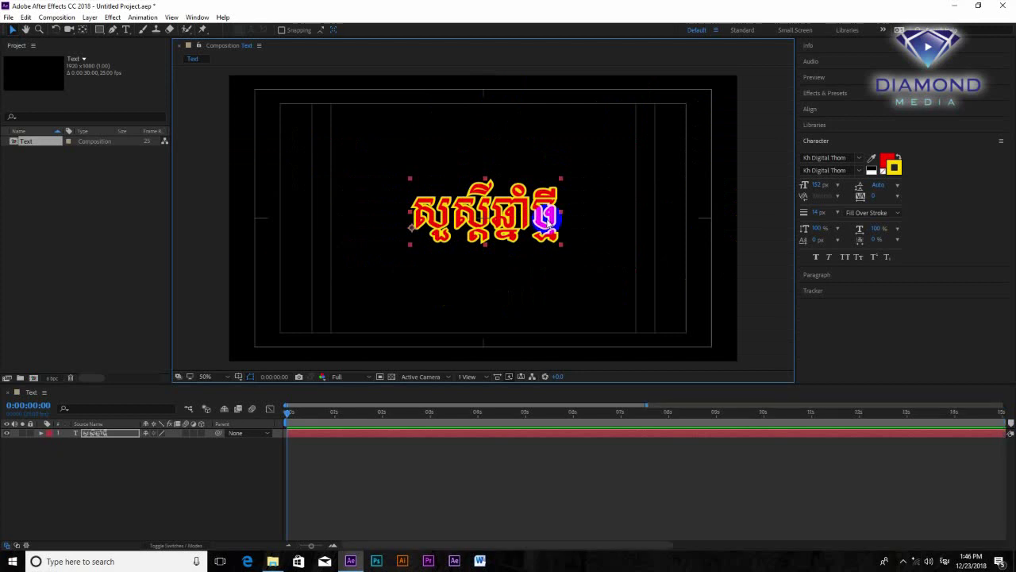
scroll(531, 231, "up", 2)
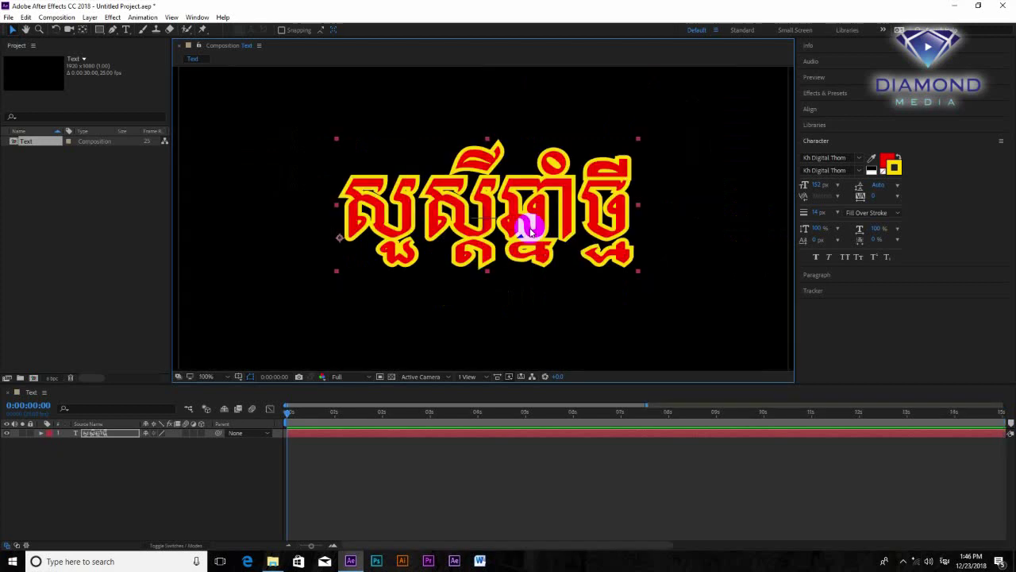
scroll(531, 231, "up", 2)
scroll(531, 230, "down", 2)
scroll(531, 230, "up", 2)
Pan the view to shift the title right and zoom to check its outline.
left_click(25, 29)
mouse_move(397, 193)
left_mouse_down()
mouse_move(491, 203)
mouse_move(480, 231)
left_mouse_up()
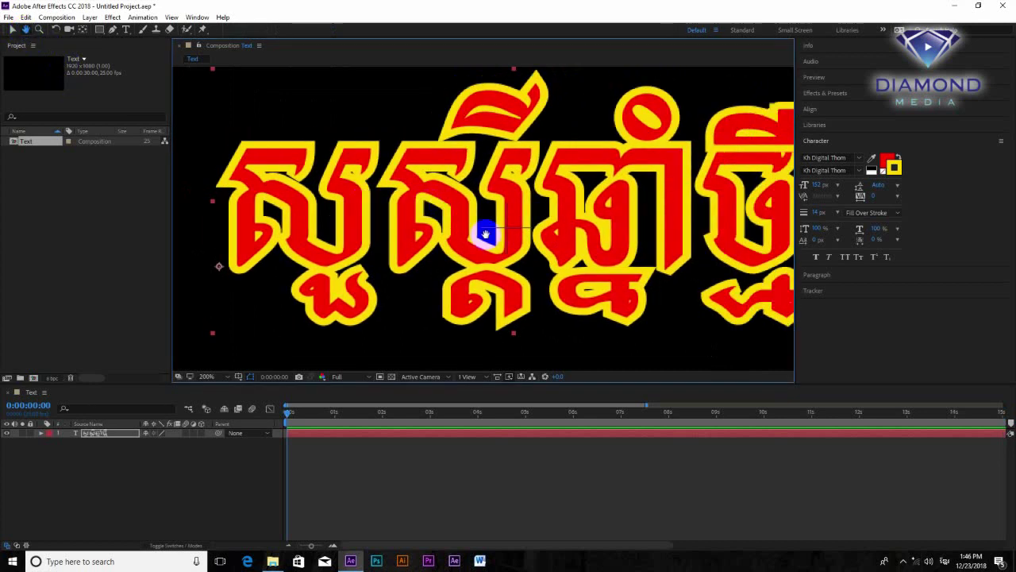
scroll(479, 232, "down", 5)
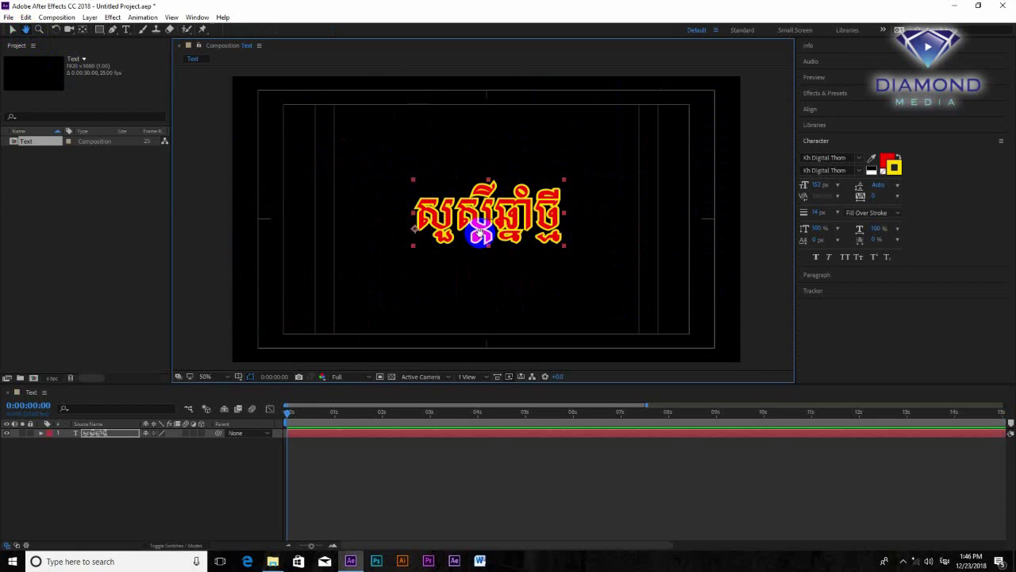
scroll(492, 233, "up", 3)
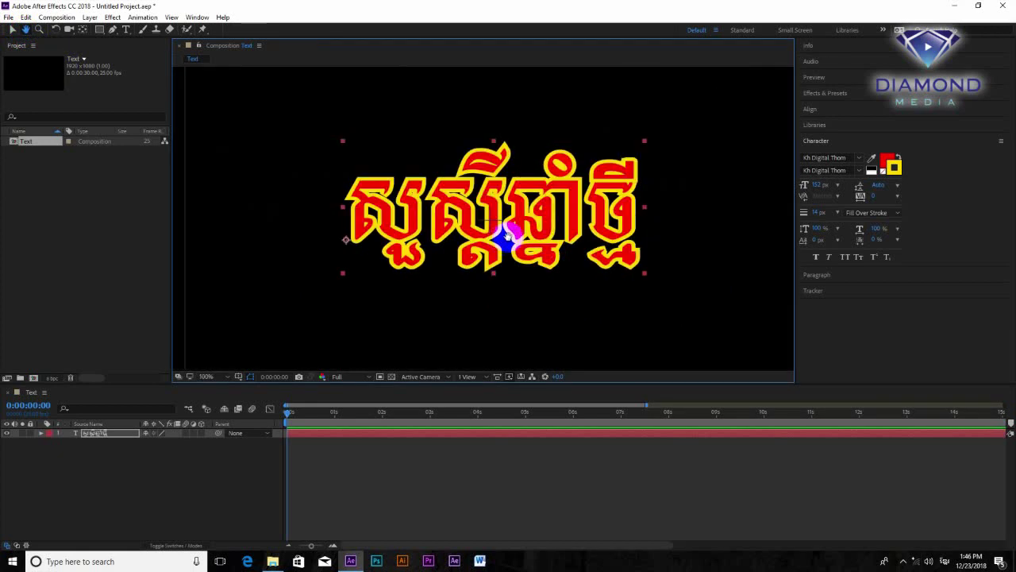
scroll(506, 237, "down", 4)
scroll(511, 247, "up", 2)
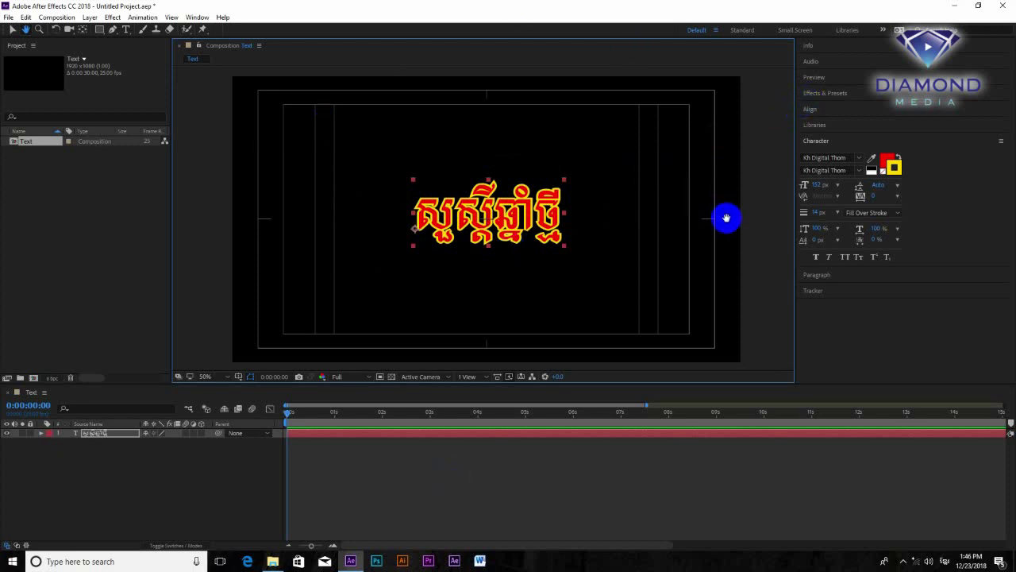
Choose Browse Presets from the Effects & Presets panel menu to open Bridge.
left_click(811, 97)
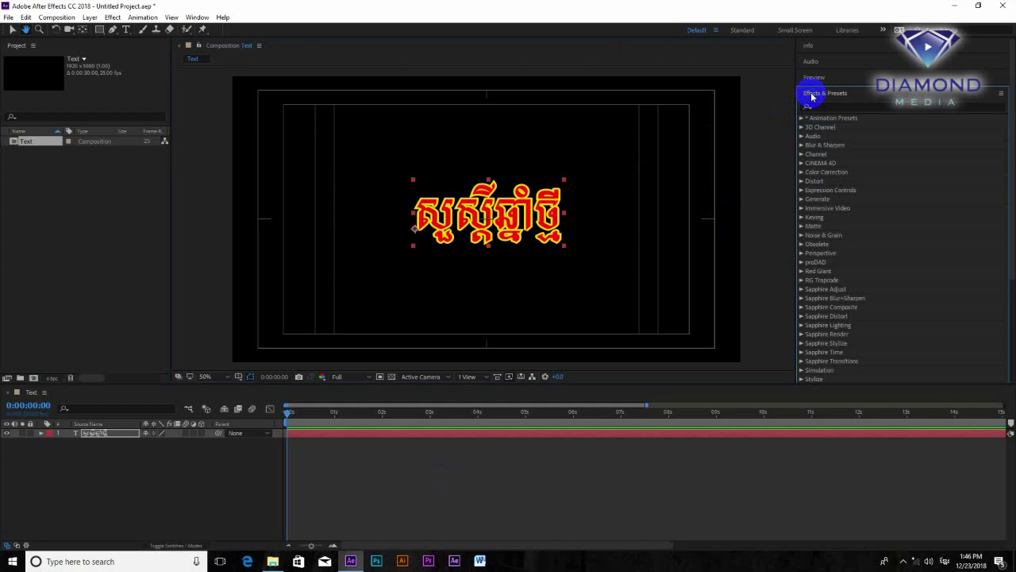
right_click(811, 97)
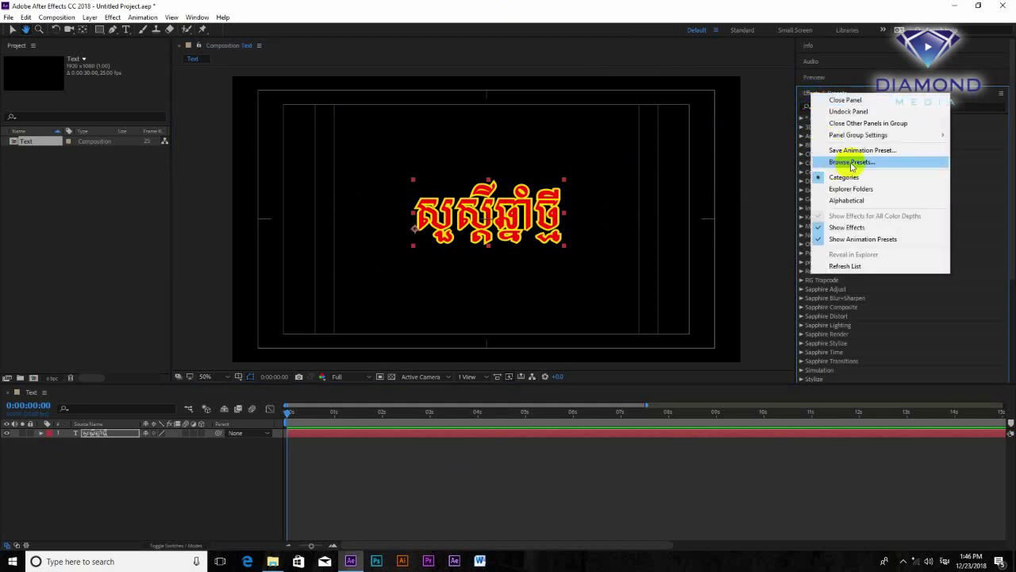
left_click(851, 163)
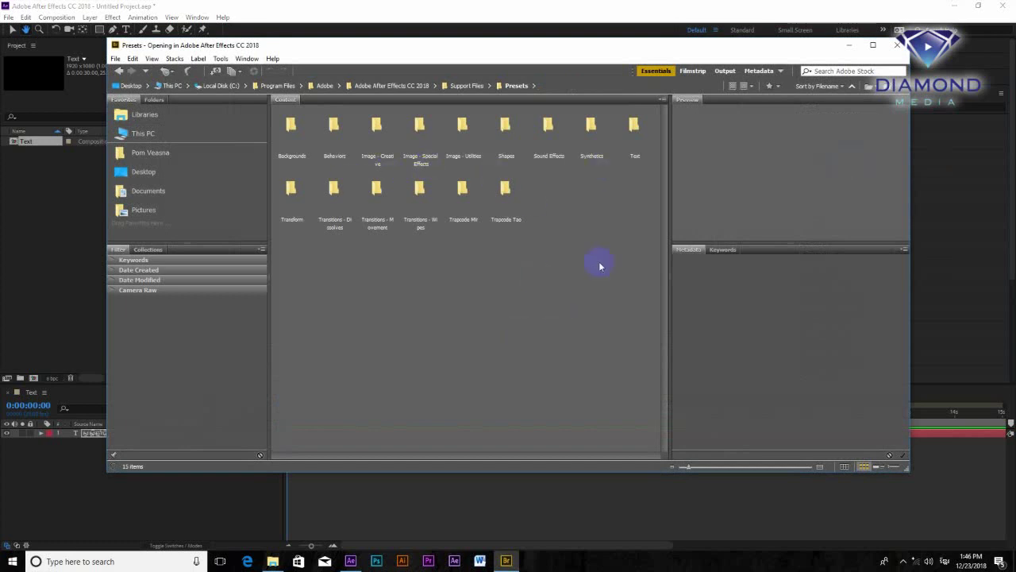
View the Presets folder in Filmstrip mode, then minimize Bridge.
left_click(705, 73)
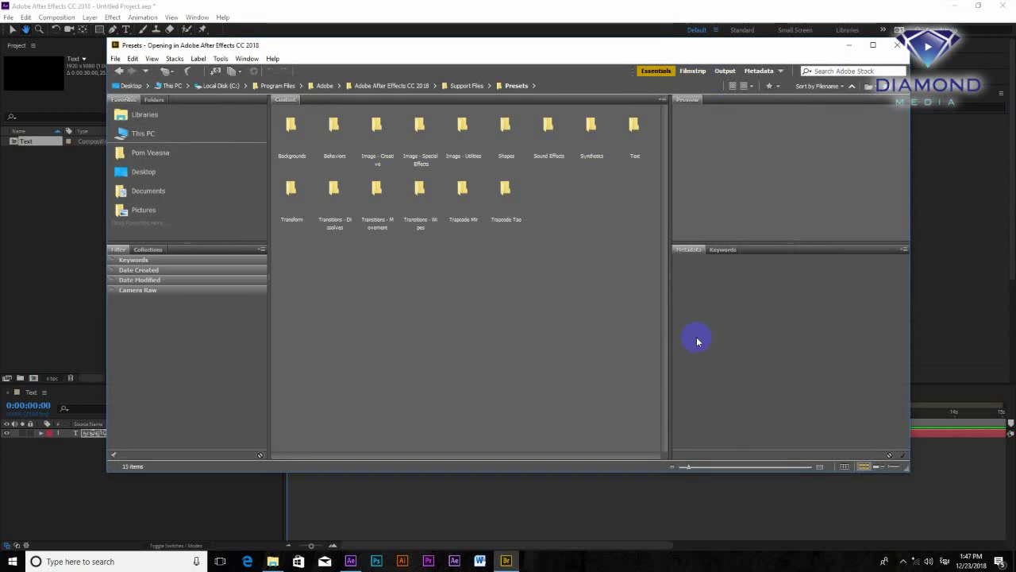
left_click(514, 492)
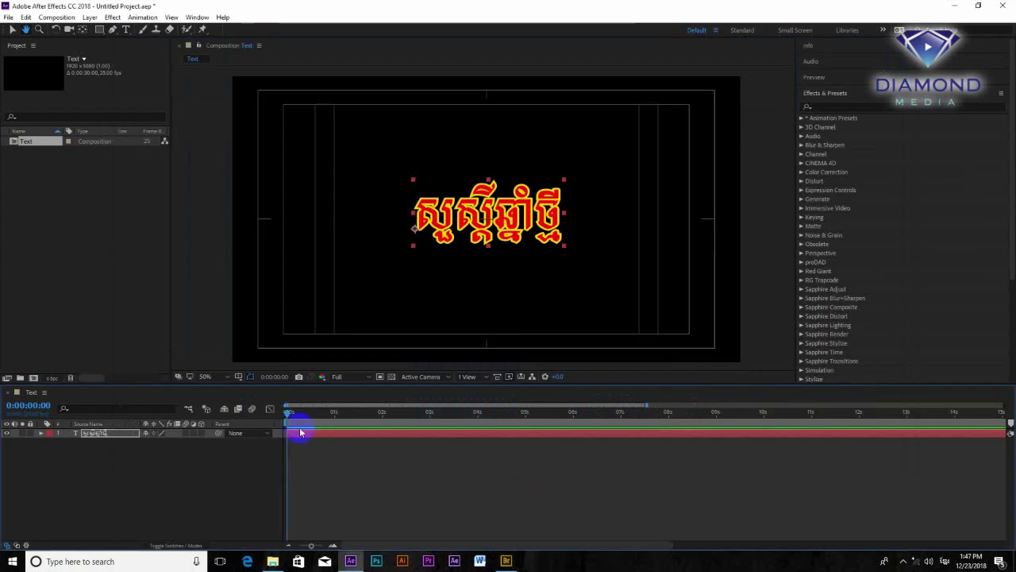
left_click_drag(320, 416, 286, 411)
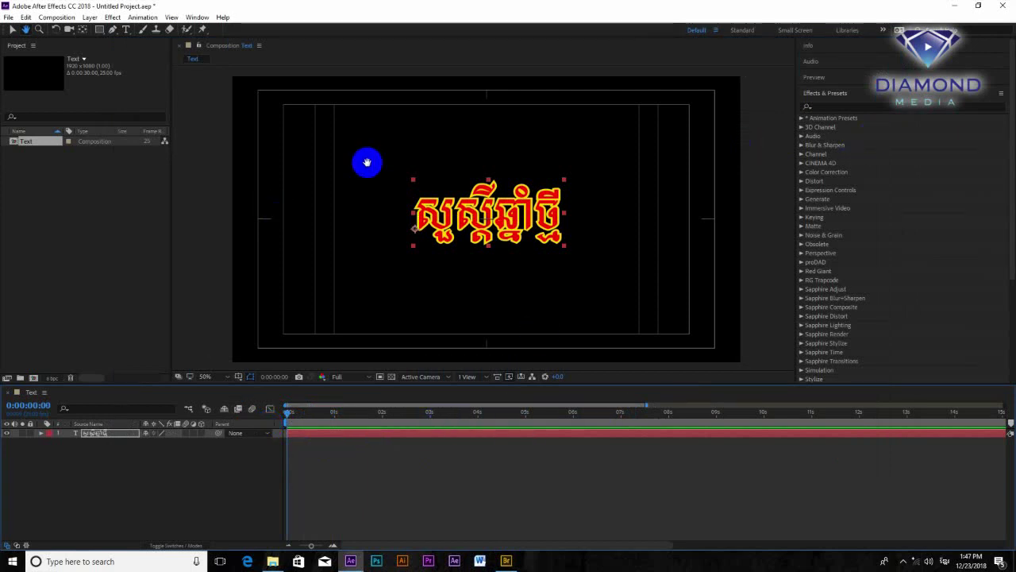
left_click(19, 52)
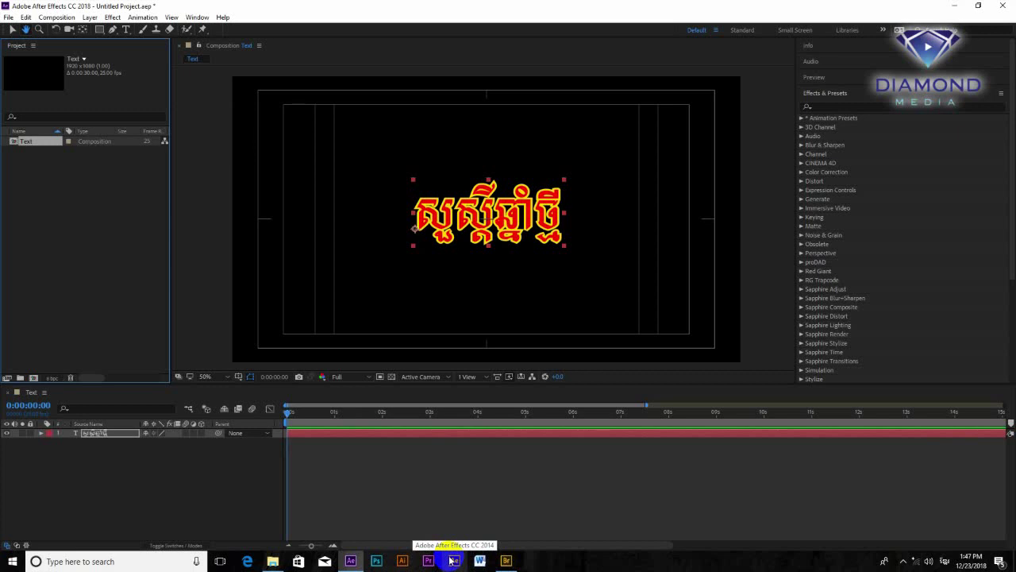
In Bridge, open Text > 3D Text and apply 3D Fly Down Behind Camera.ffx to the title.
left_click(517, 566)
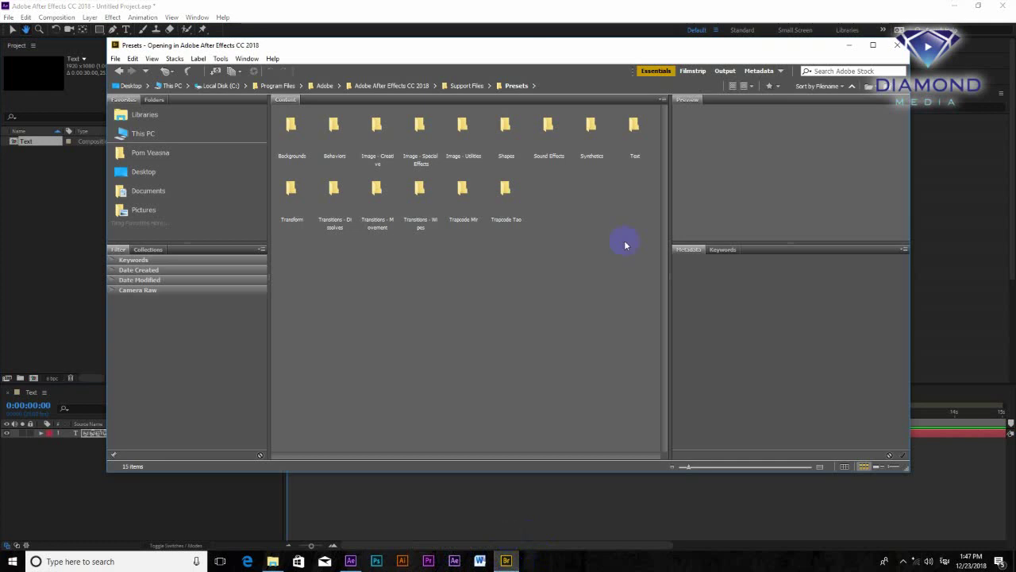
double_click(633, 139)
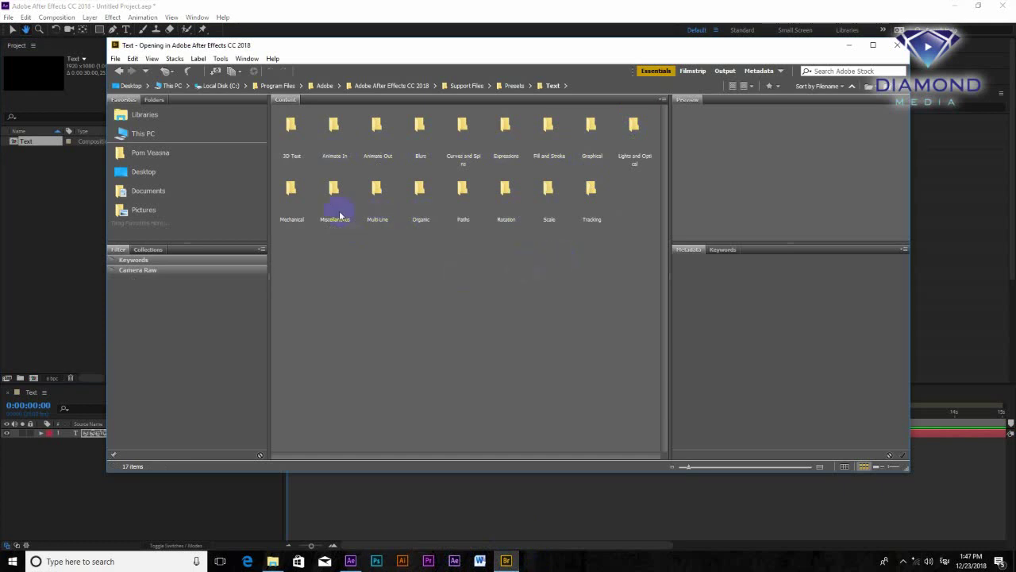
double_click(293, 150)
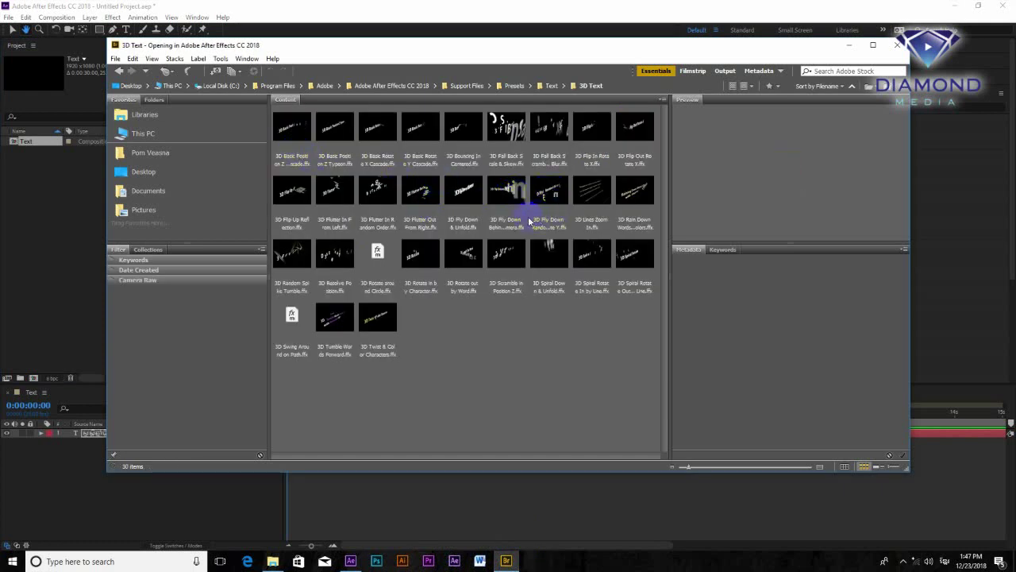
double_click(516, 197)
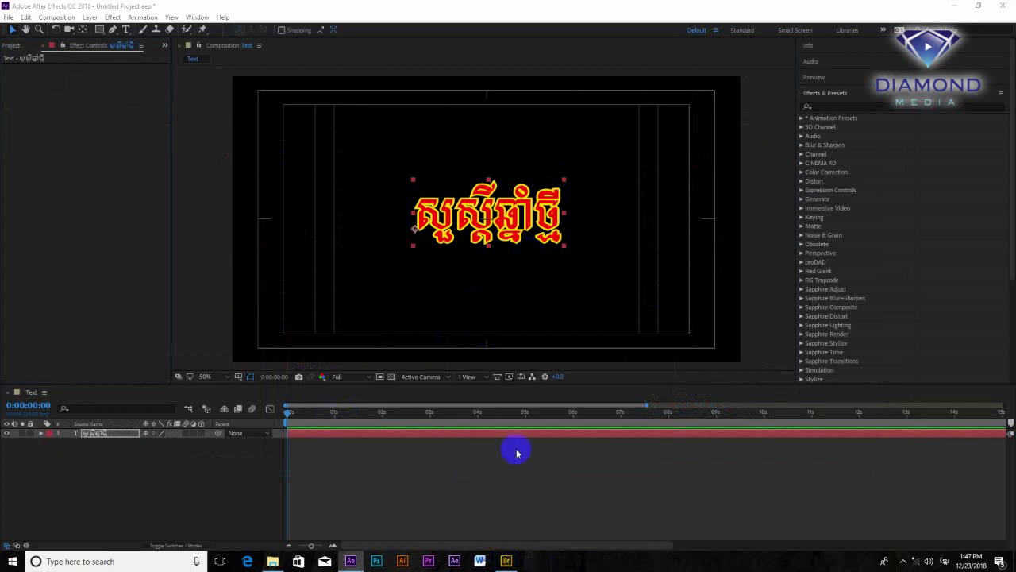
left_click(507, 562)
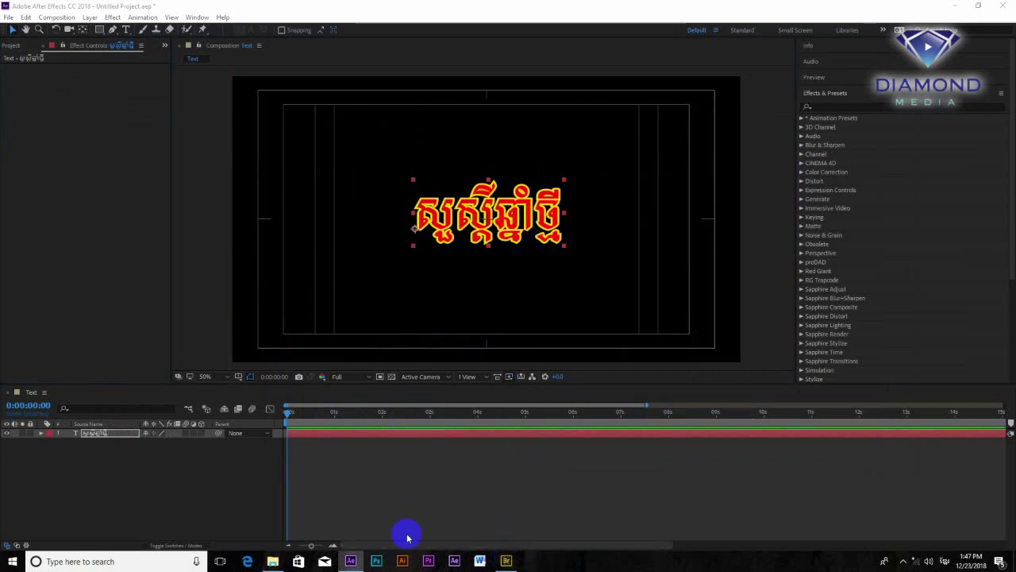
left_click(956, 7)
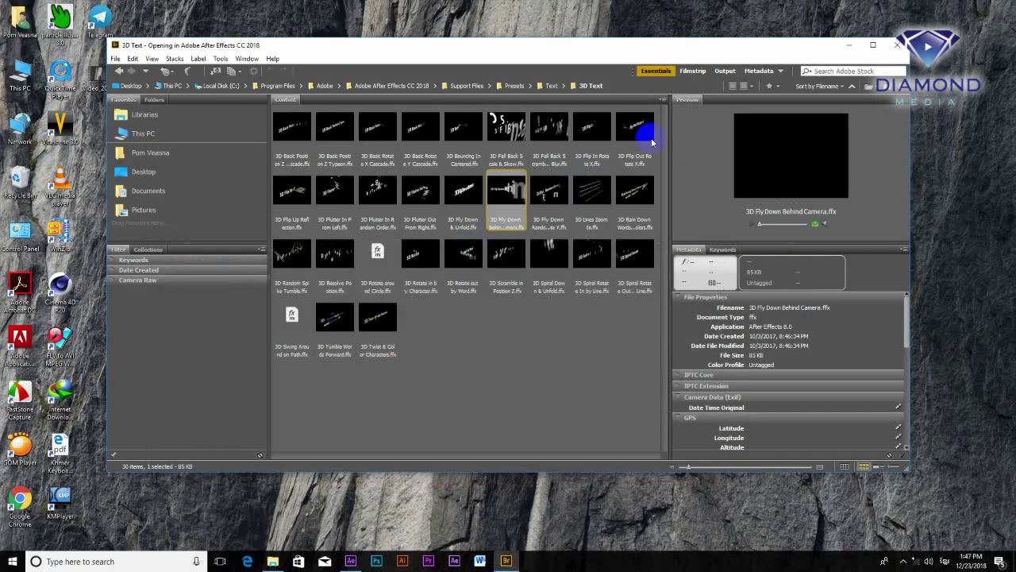
Browse the 3D Text, Animate In and Blurs presets, then apply Transporter.ffx to the title.
left_click(872, 47)
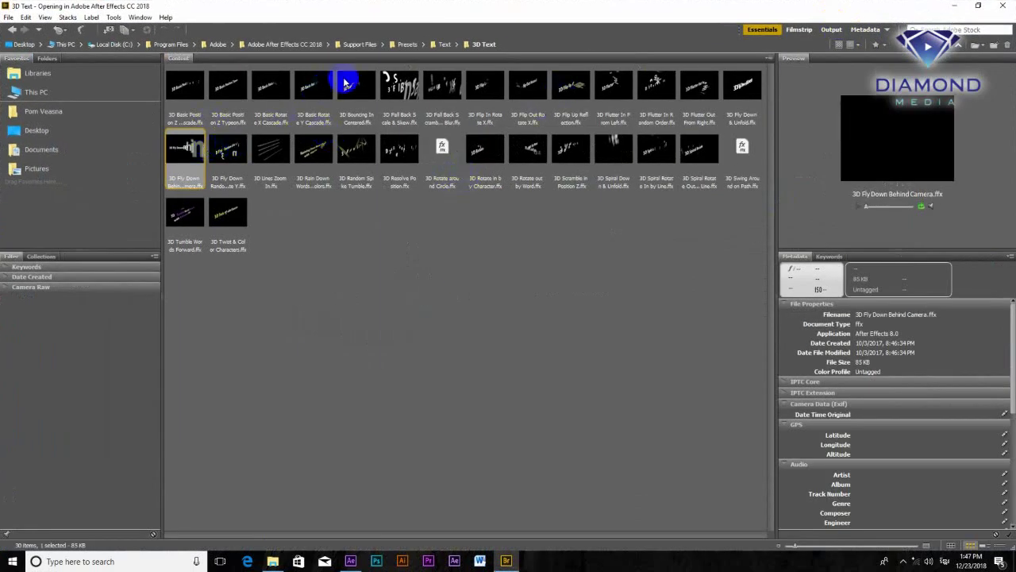
left_click(399, 87)
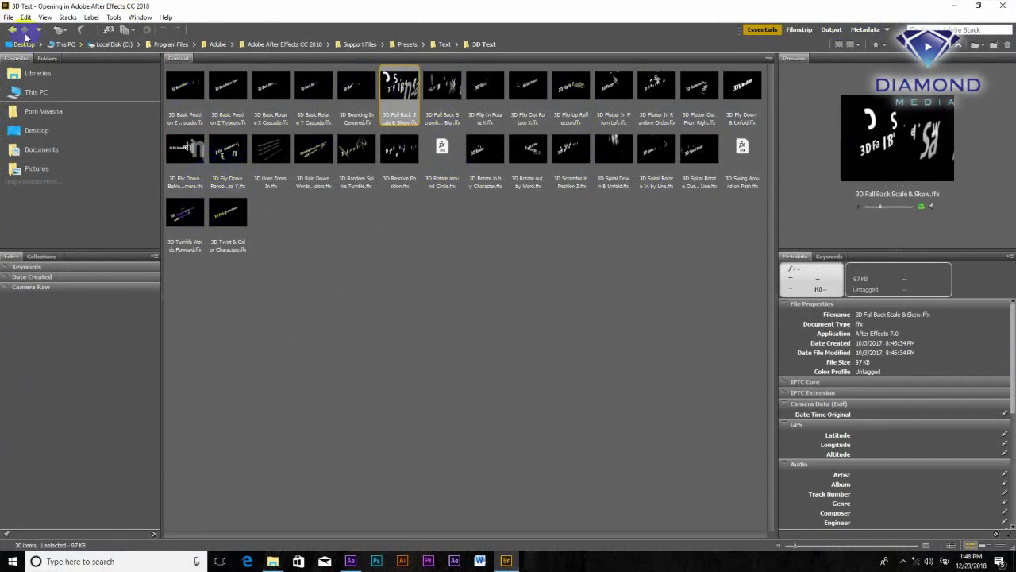
left_click(13, 32)
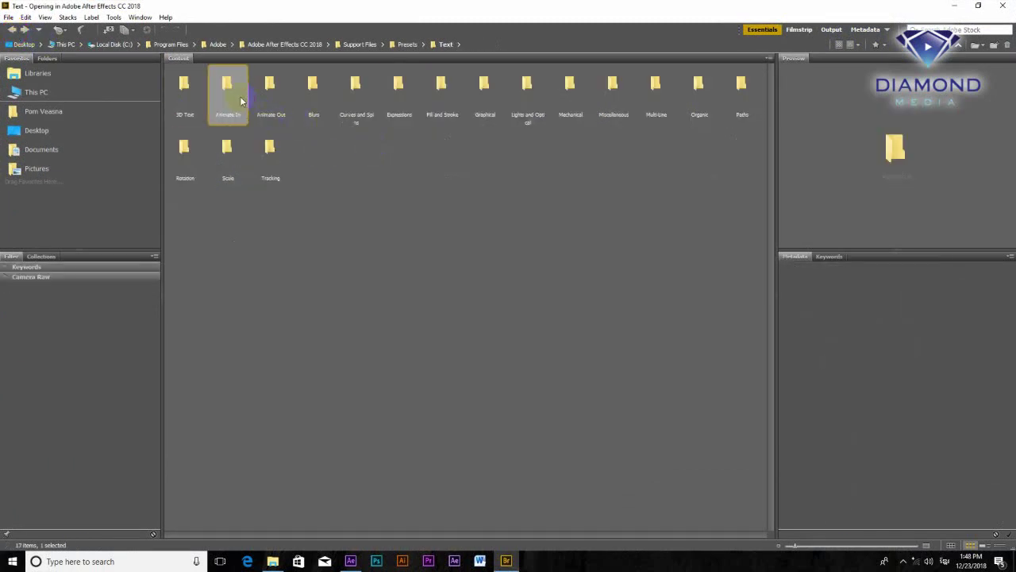
double_click(238, 95)
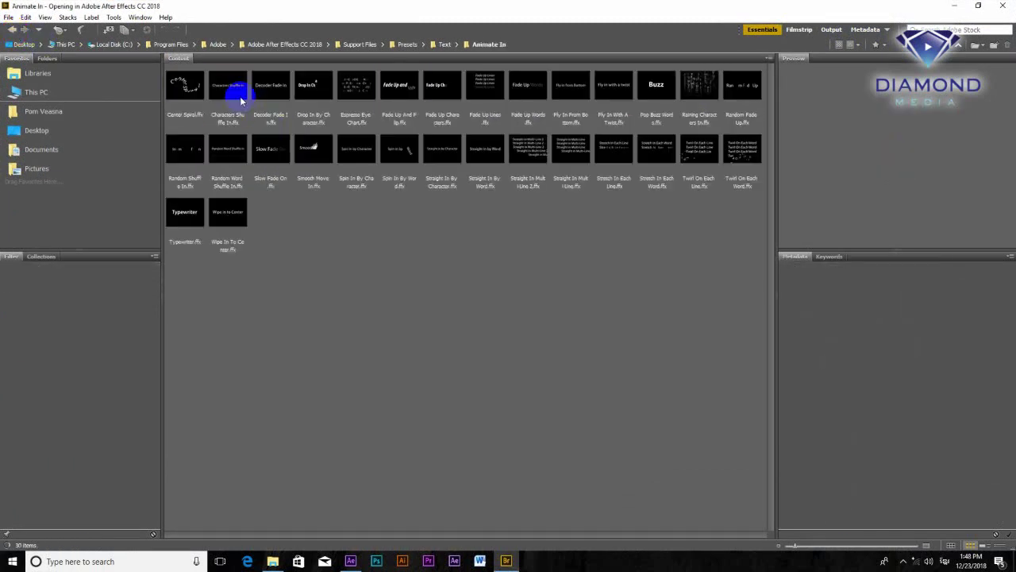
left_click(27, 30)
double_click(314, 91)
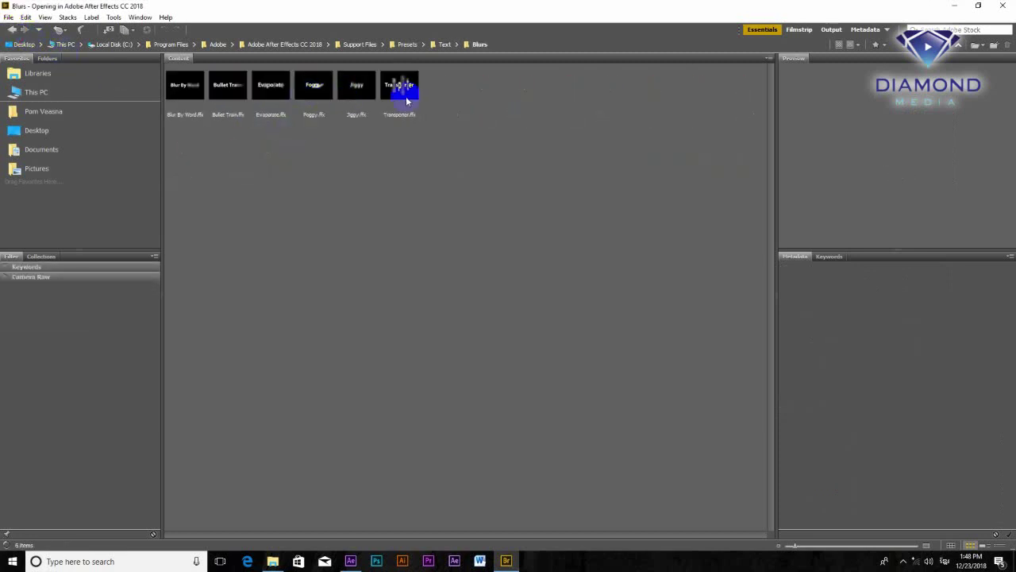
left_click(399, 95)
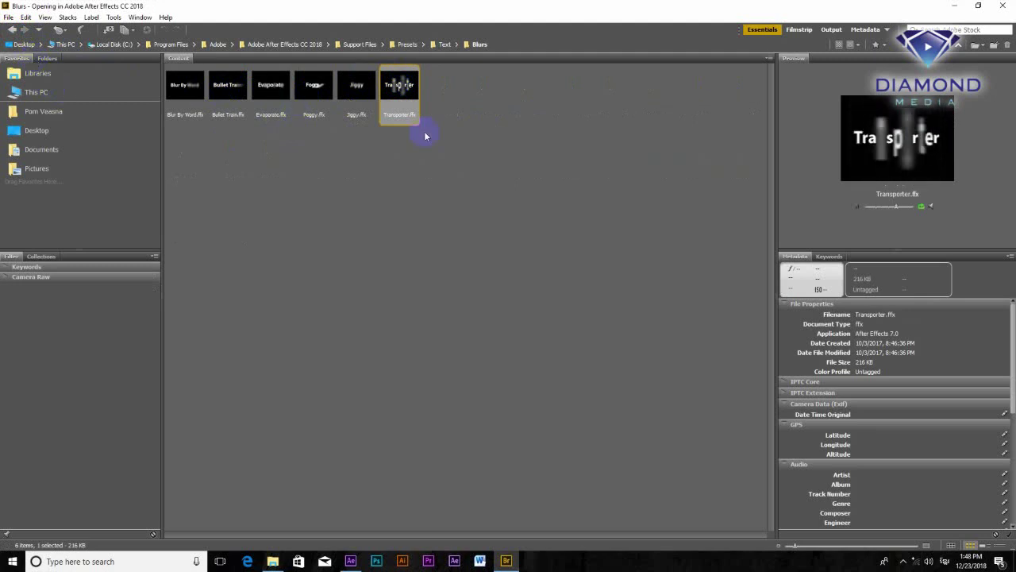
double_click(404, 91)
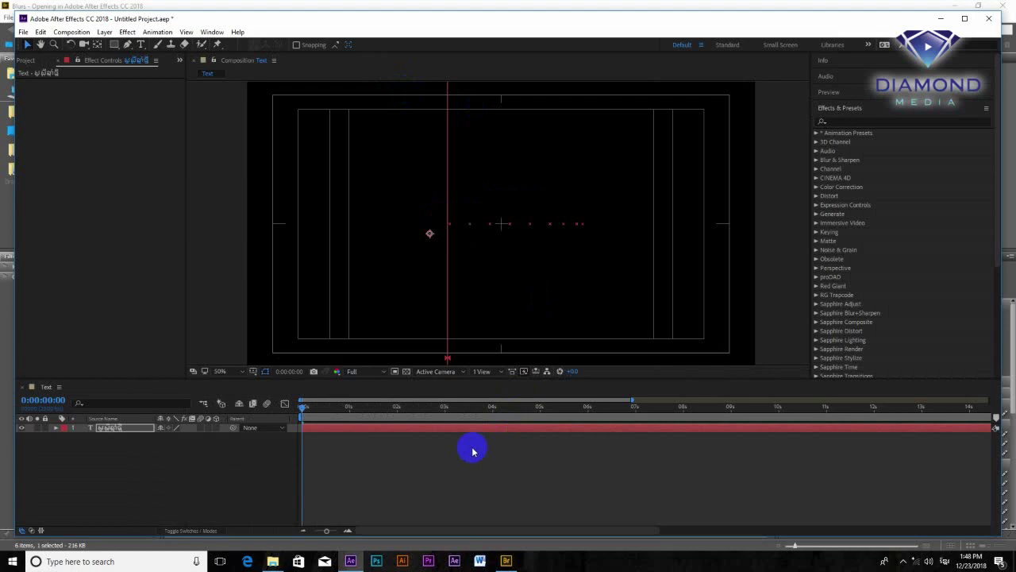
Preview the Transporter animation, stop at 0:00:00:16, and maximize the After Effects window.
key("space")
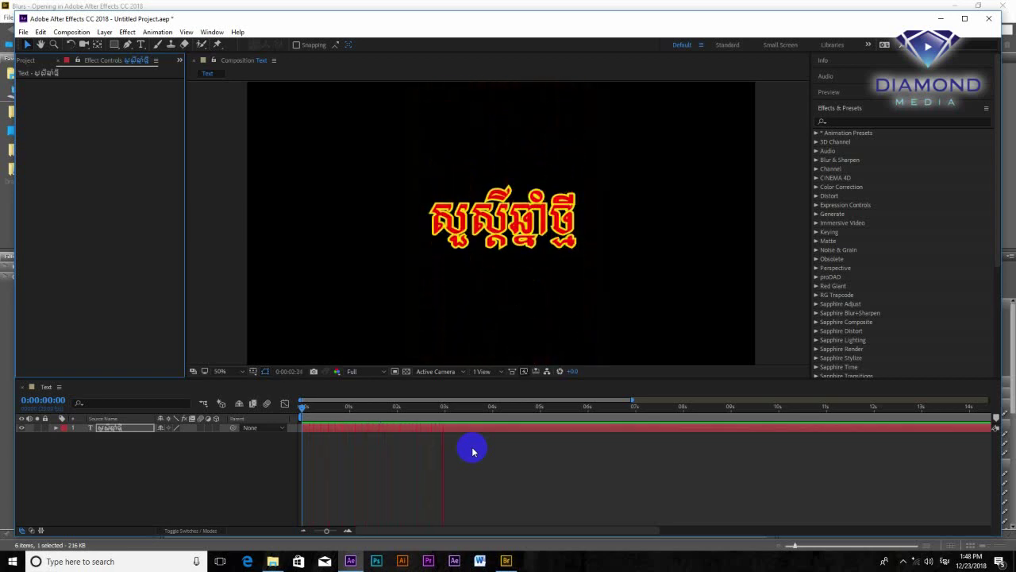
left_click(472, 447)
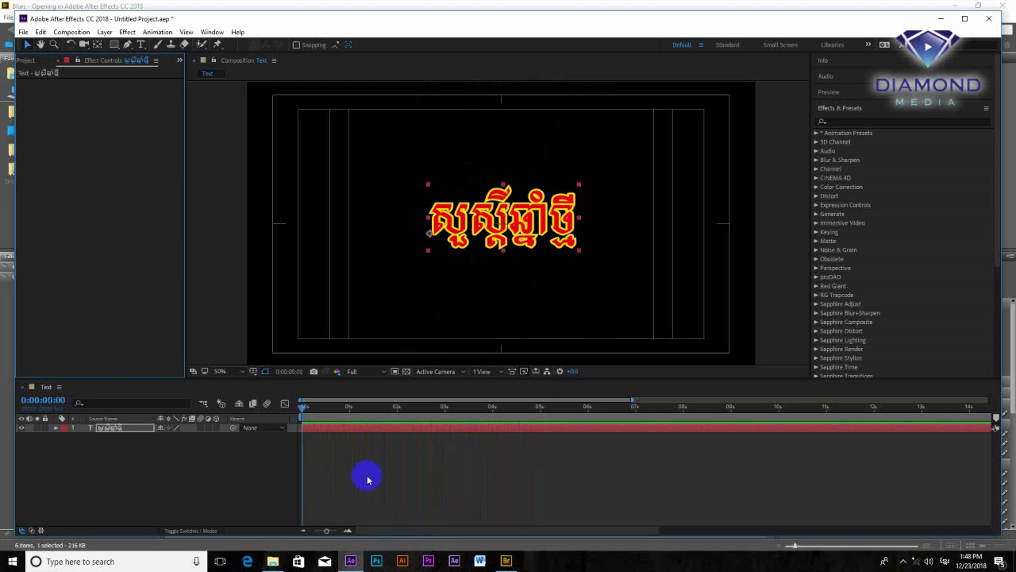
left_click_drag(295, 410, 332, 414)
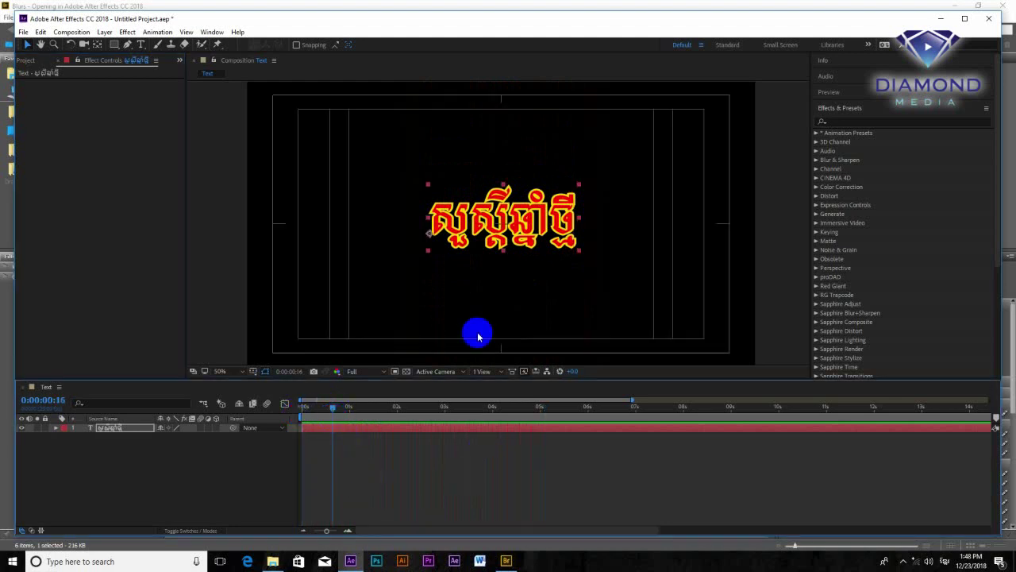
left_click(964, 19)
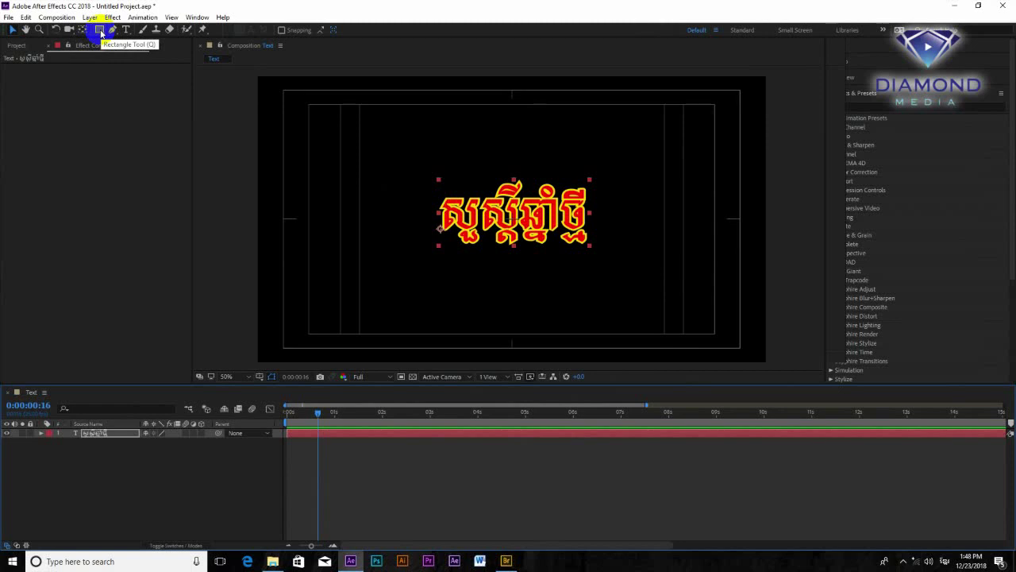
Switch to the Pen tool and select the Khmer text layer.
left_click(101, 31)
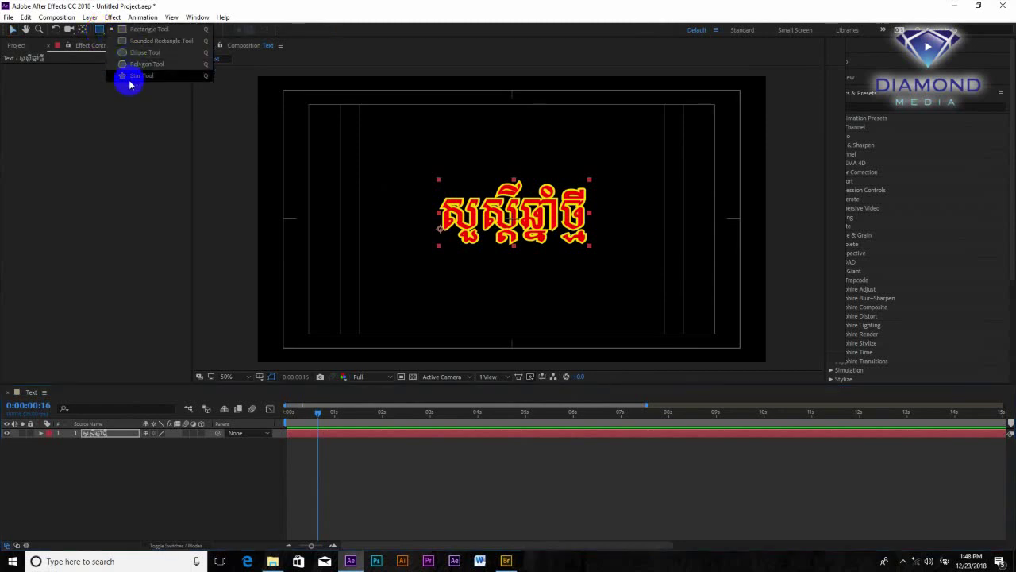
left_click(283, 30)
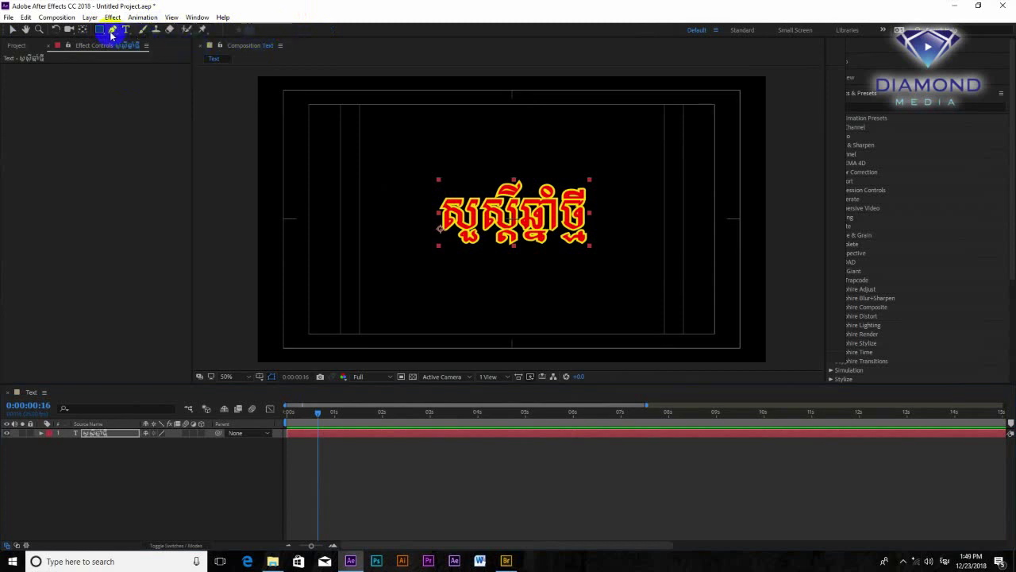
left_click(470, 308)
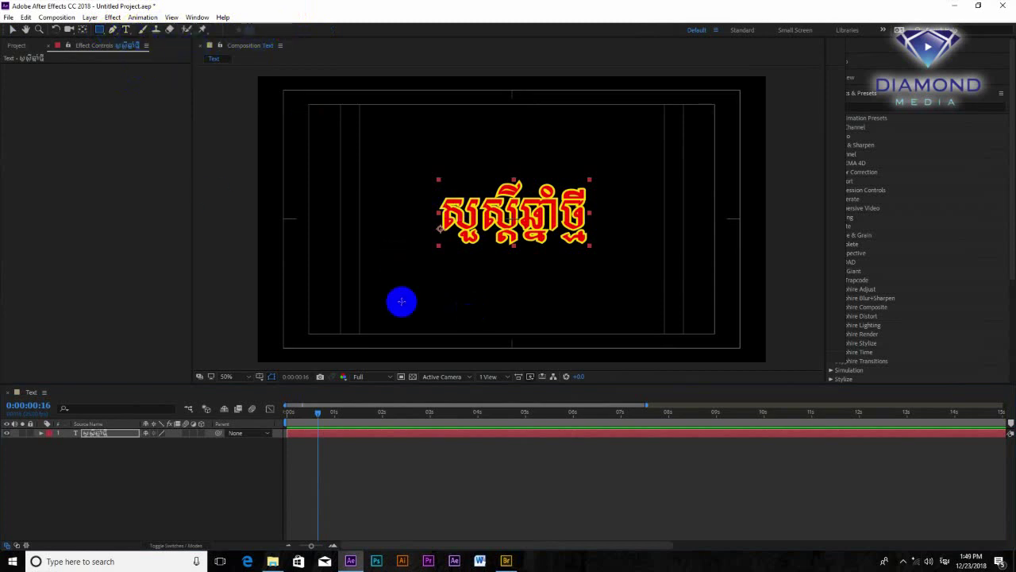
left_click(124, 31)
left_click(113, 31)
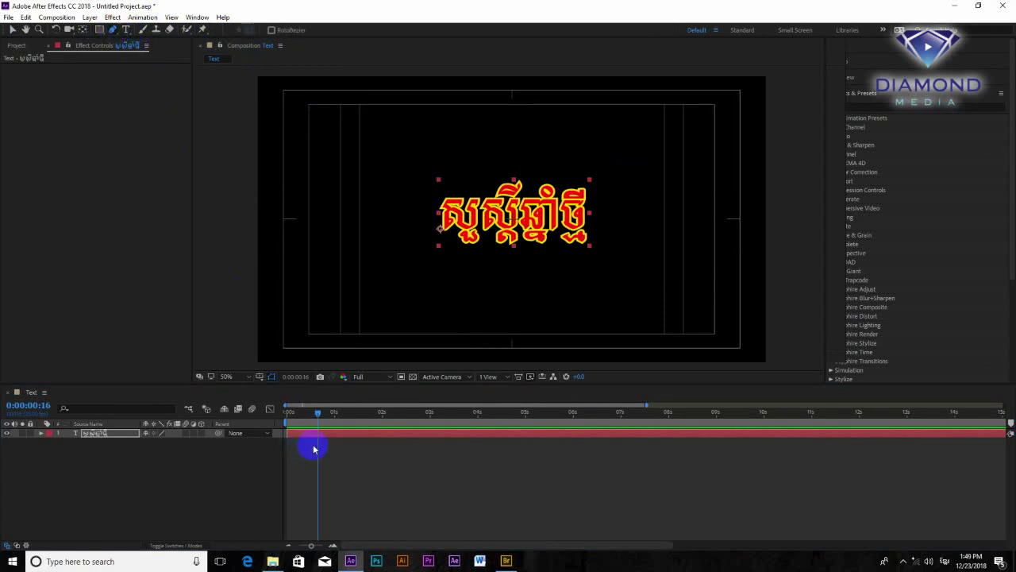
left_click(303, 433)
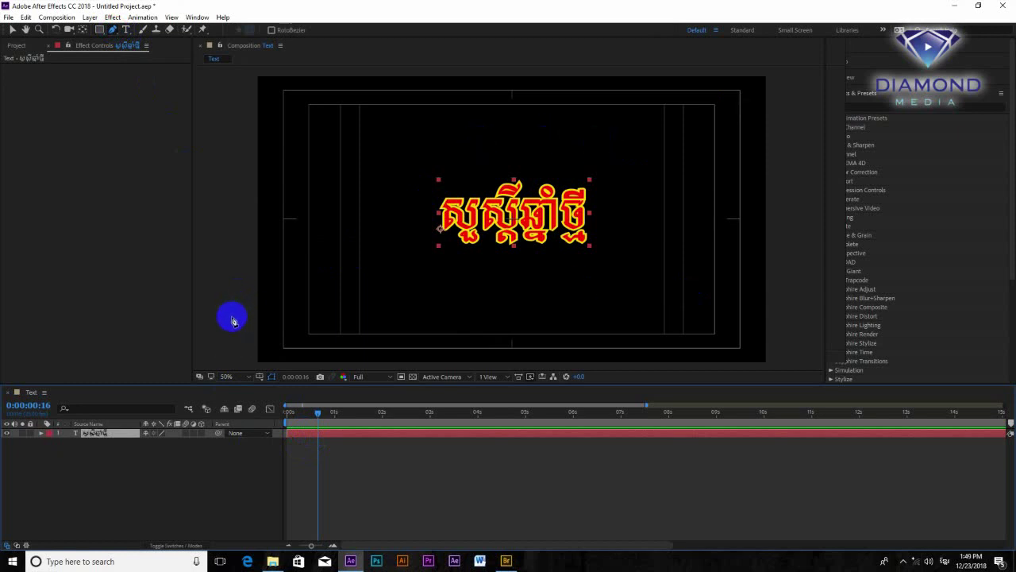
Draw a six-point wavy open mask from the lower left to the right edge.
left_click(231, 318)
left_click_drag(357, 155, 390, 219)
left_click_drag(430, 280, 441, 230)
left_click_drag(533, 149, 566, 256)
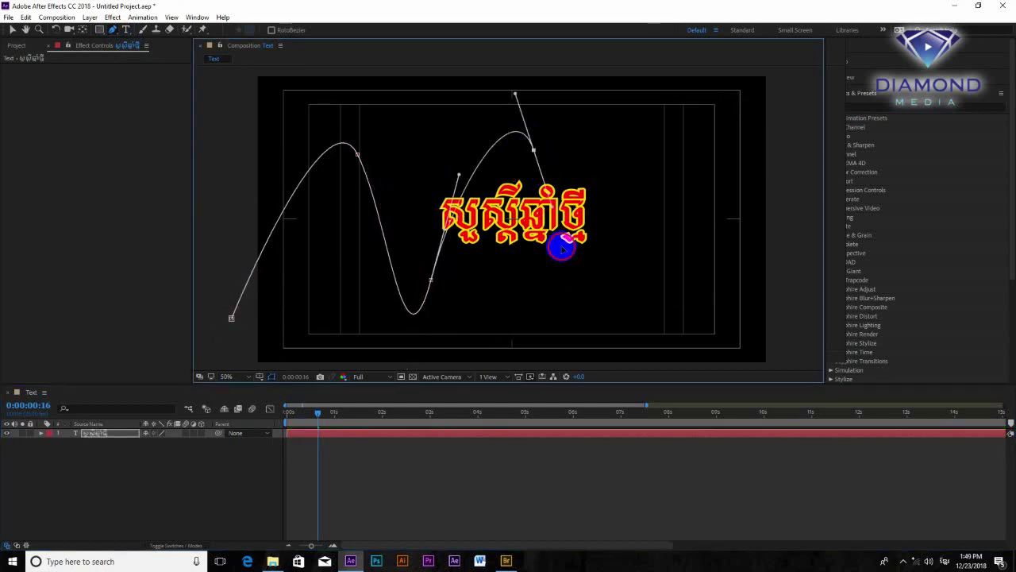
left_click_drag(633, 164, 669, 99)
left_click_drag(759, 267, 790, 109)
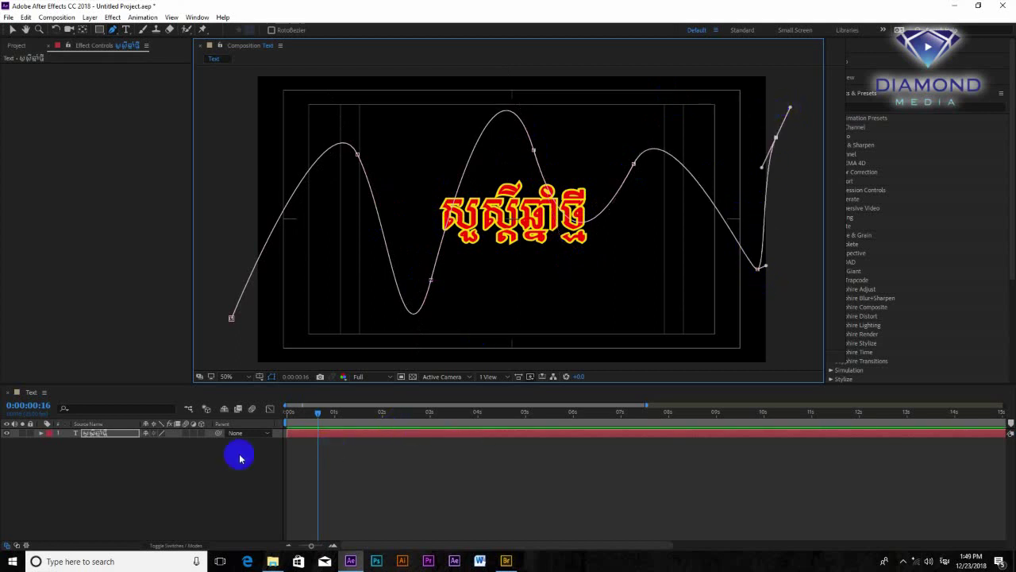
Set the text layer's Path Options path to Mask 1.
left_click(42, 434)
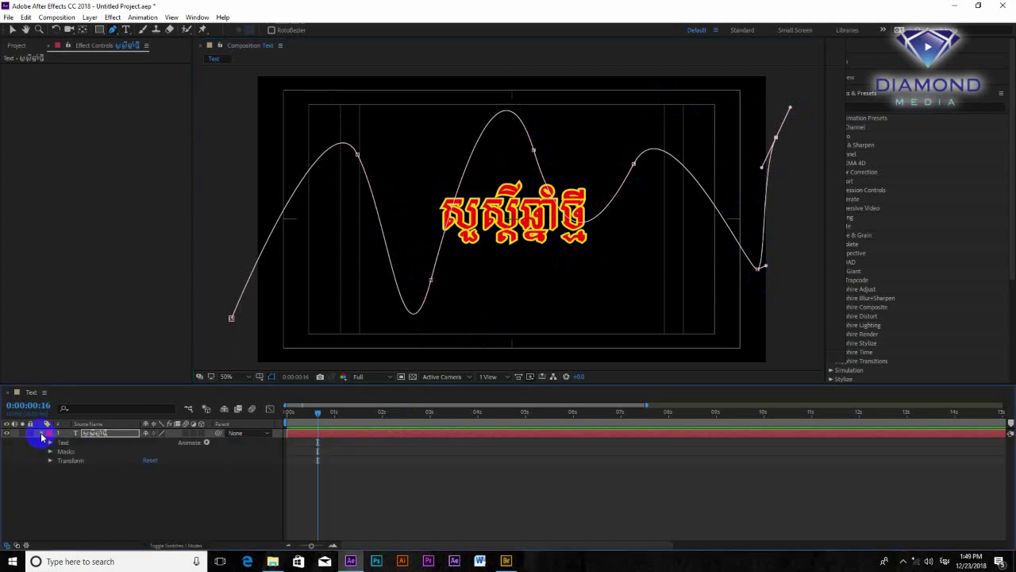
left_click(50, 442)
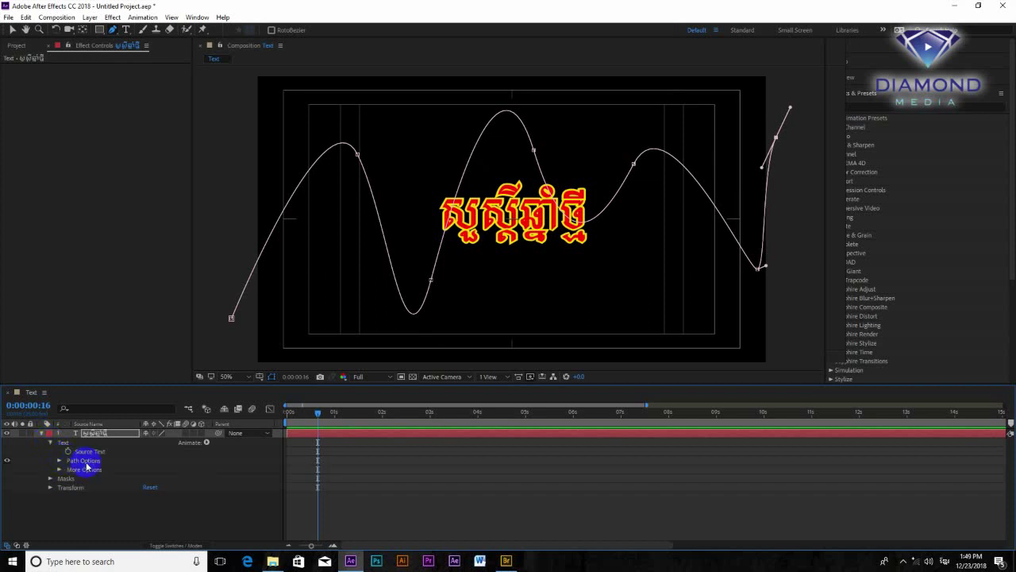
left_click(60, 461)
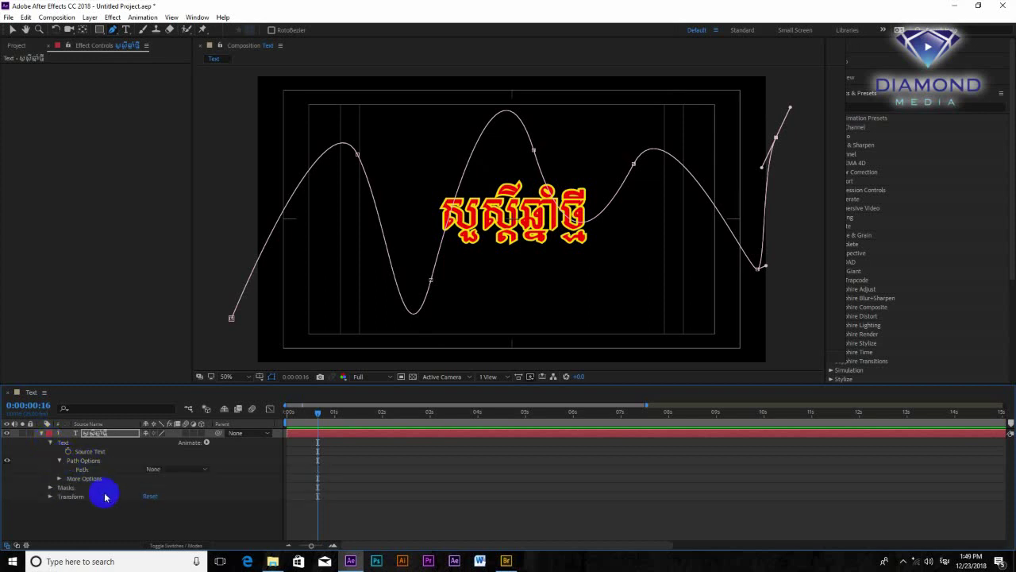
left_click(192, 473)
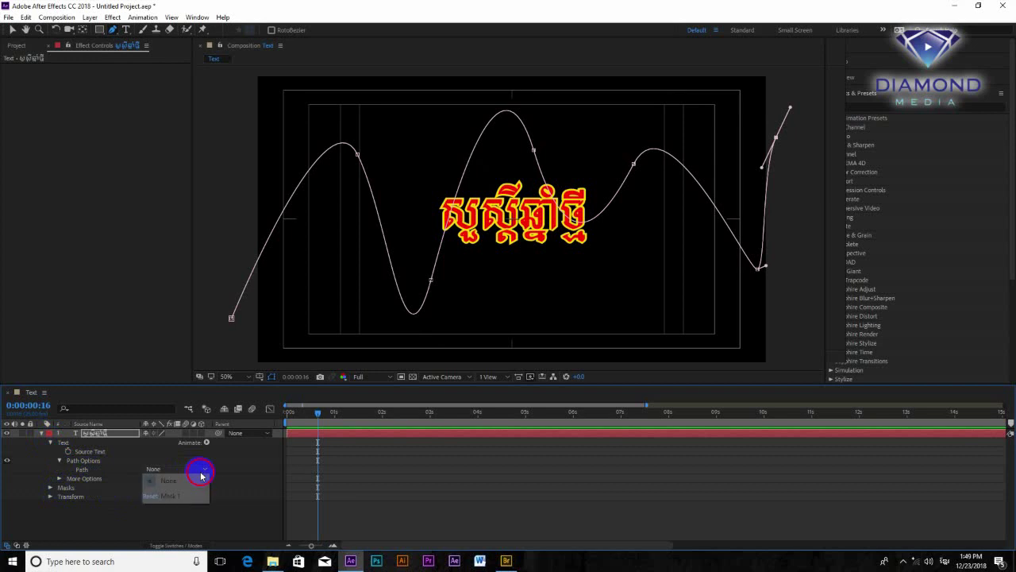
left_click(179, 496)
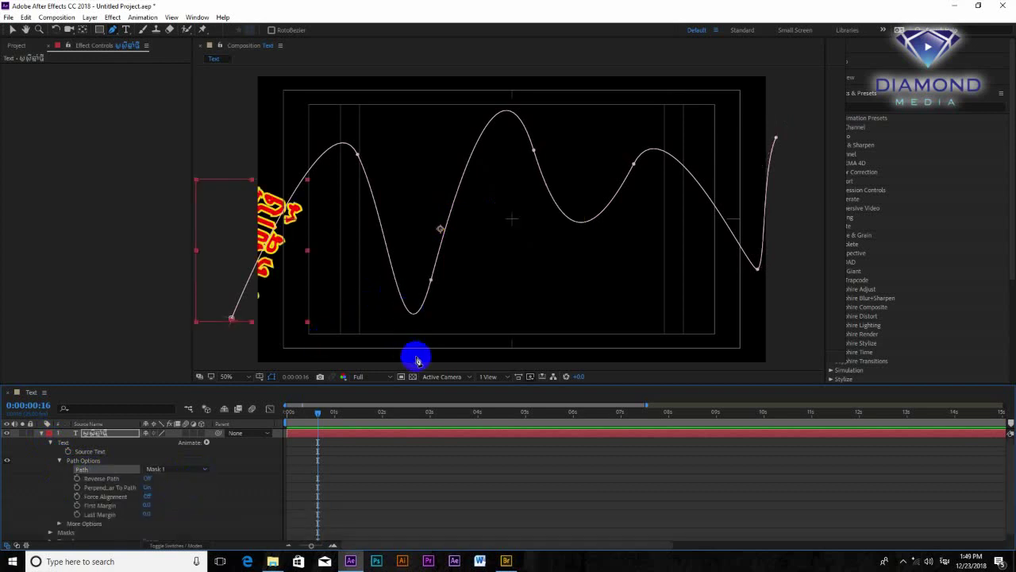
Enlarge the timeline panel and scrub First Margin to 595.
left_click_drag(437, 386, 451, 346)
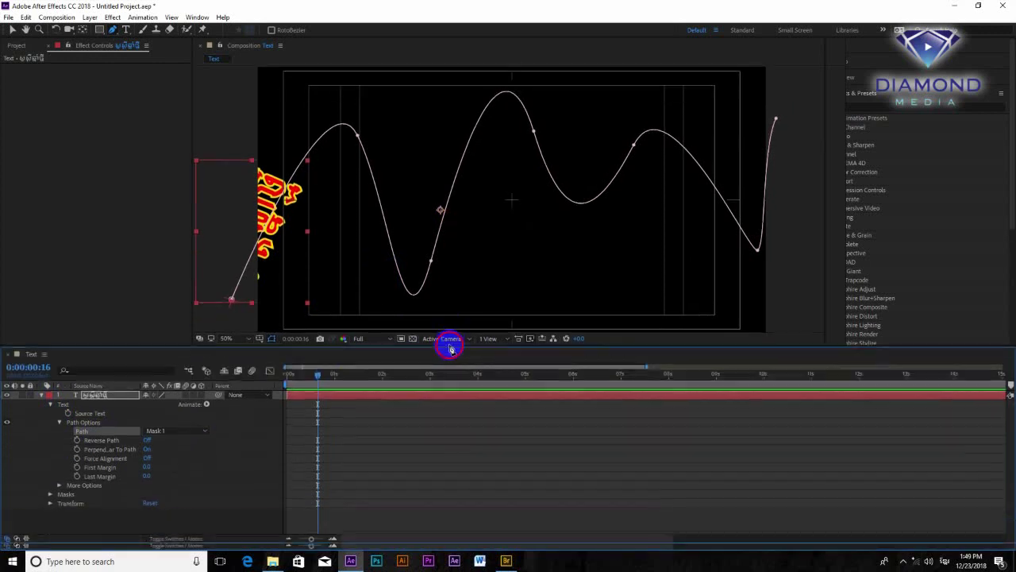
left_click(168, 462)
mouse_move(168, 461)
left_mouse_down()
mouse_move(92, 485)
mouse_move(335, 432)
left_mouse_up()
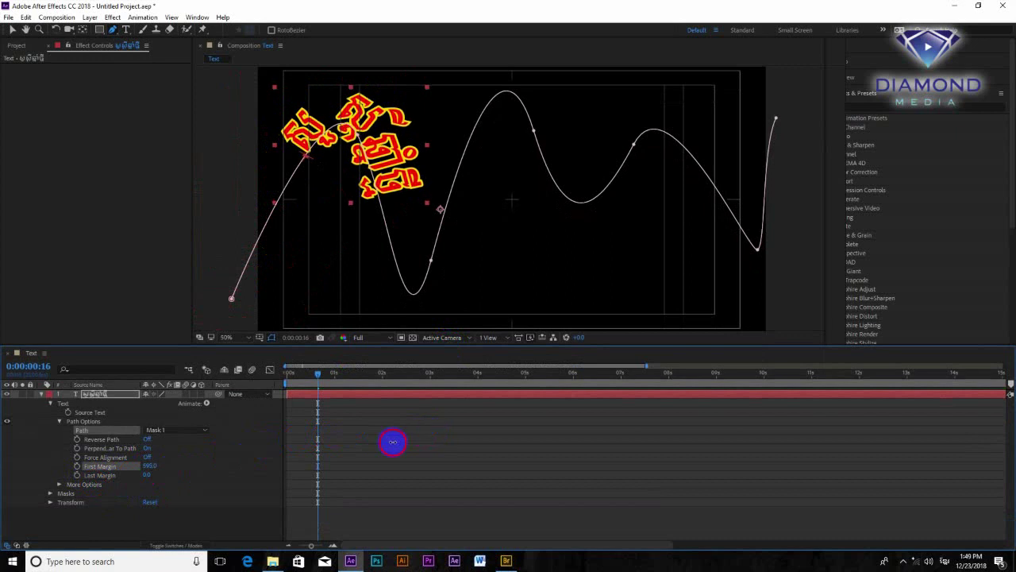
Set First Margin to -118 at the start of the timeline.
left_click_drag(334, 433, 268, 487)
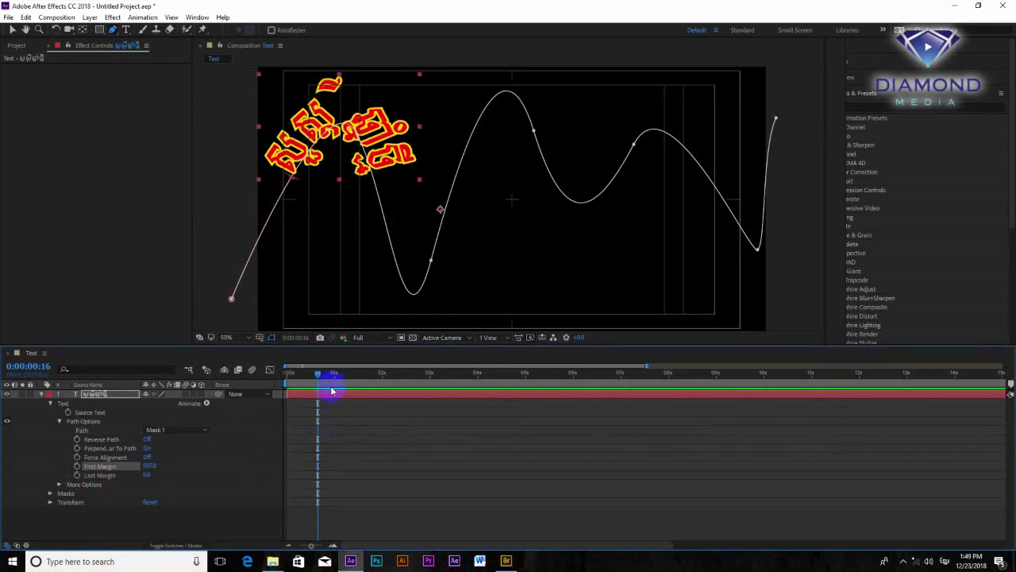
left_click_drag(332, 376, 378, 371)
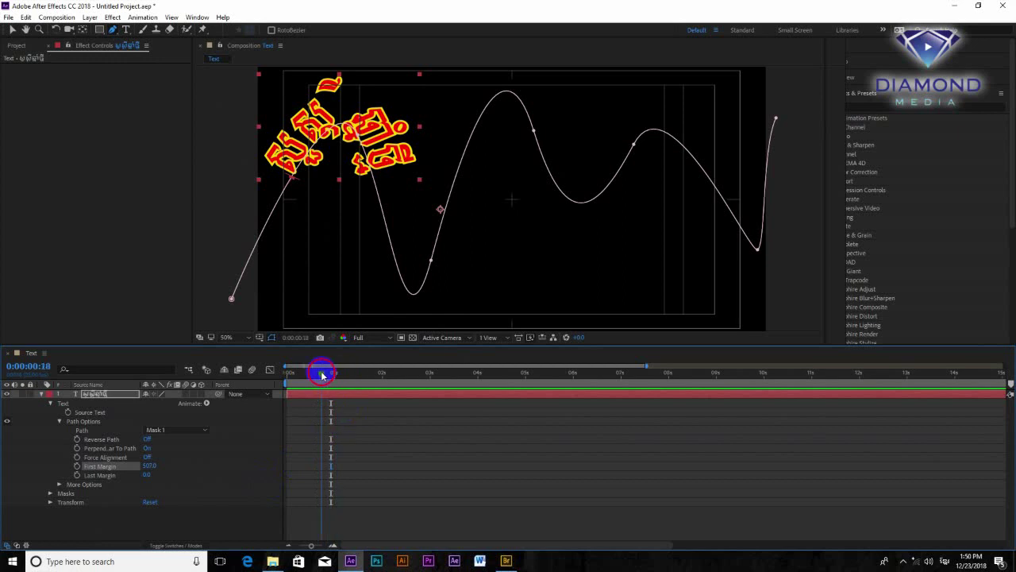
left_click_drag(377, 371, 281, 391)
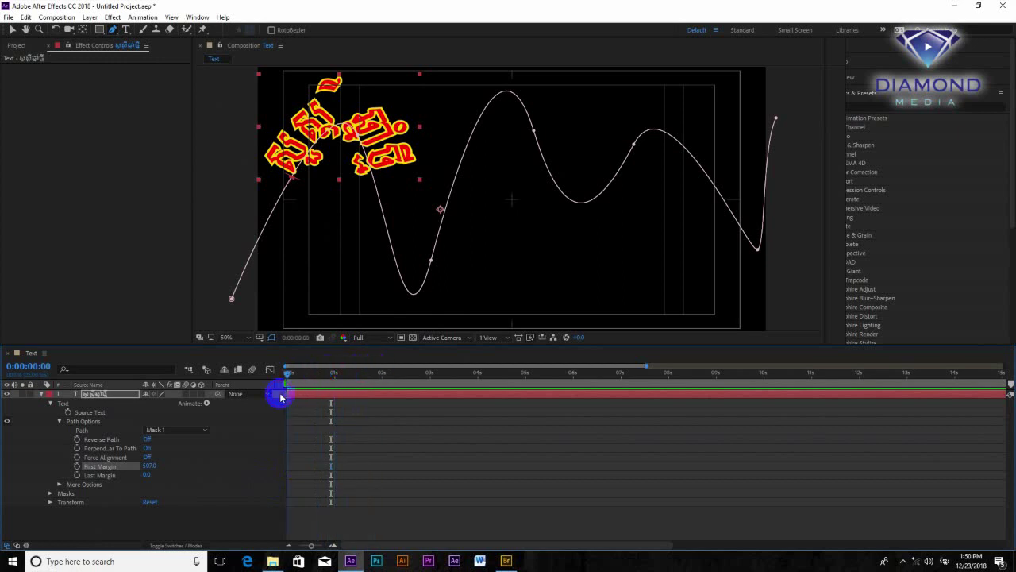
left_click_drag(150, 466, 45, 540)
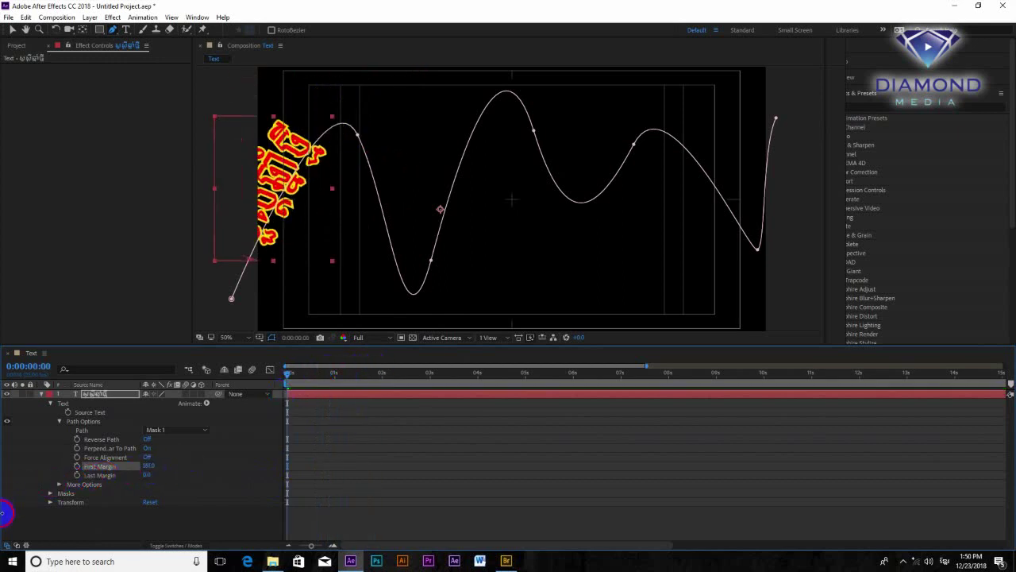
mouse_move(147, 470)
left_mouse_down()
mouse_move(119, 476)
mouse_move(128, 469)
left_mouse_up()
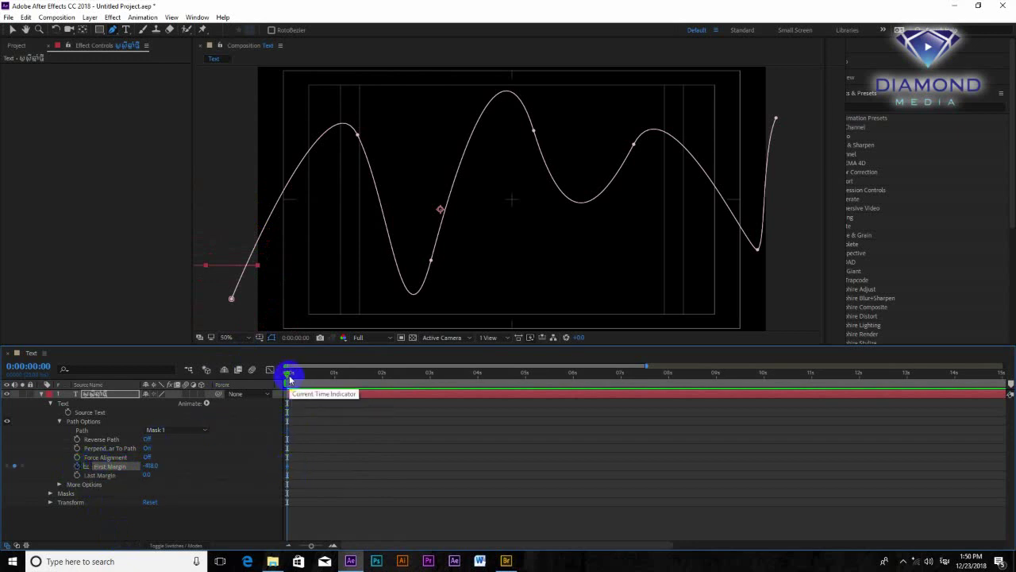
At 0:00:05:01, scrub First Margin to 5152 and return to the start.
left_click_drag(289, 374, 530, 386)
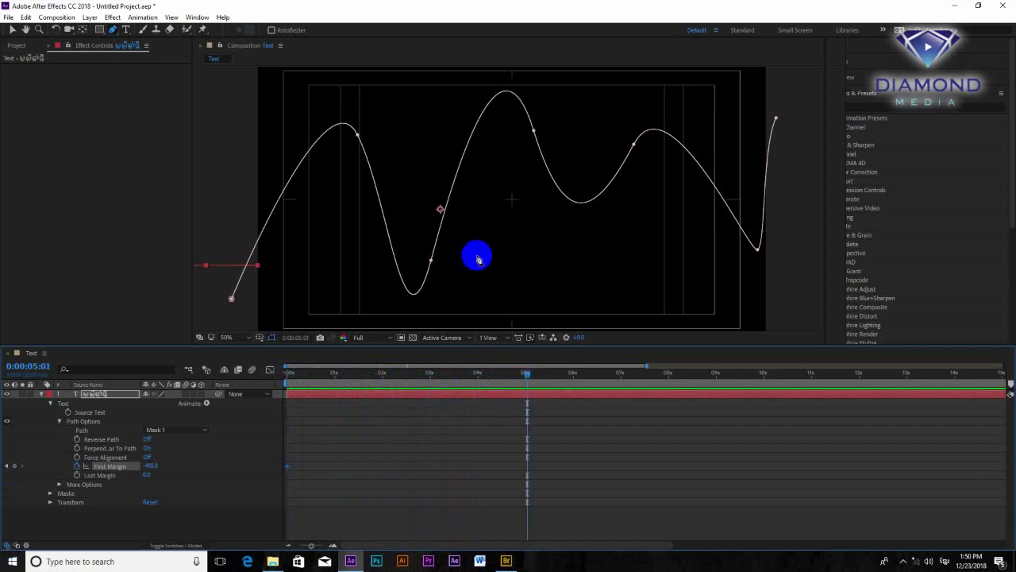
left_click_drag(149, 471, 442, 469)
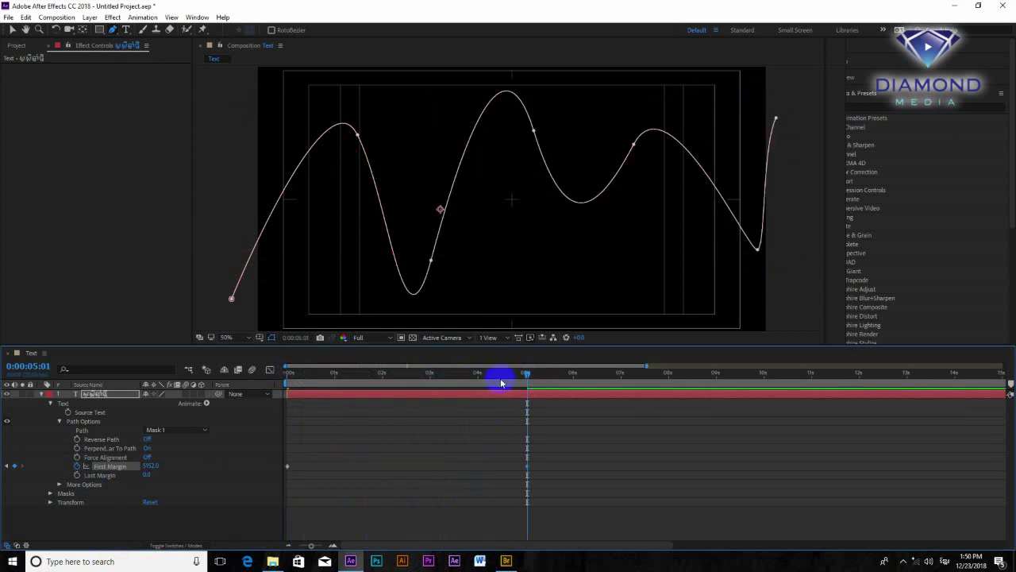
key("Home")
key("space")
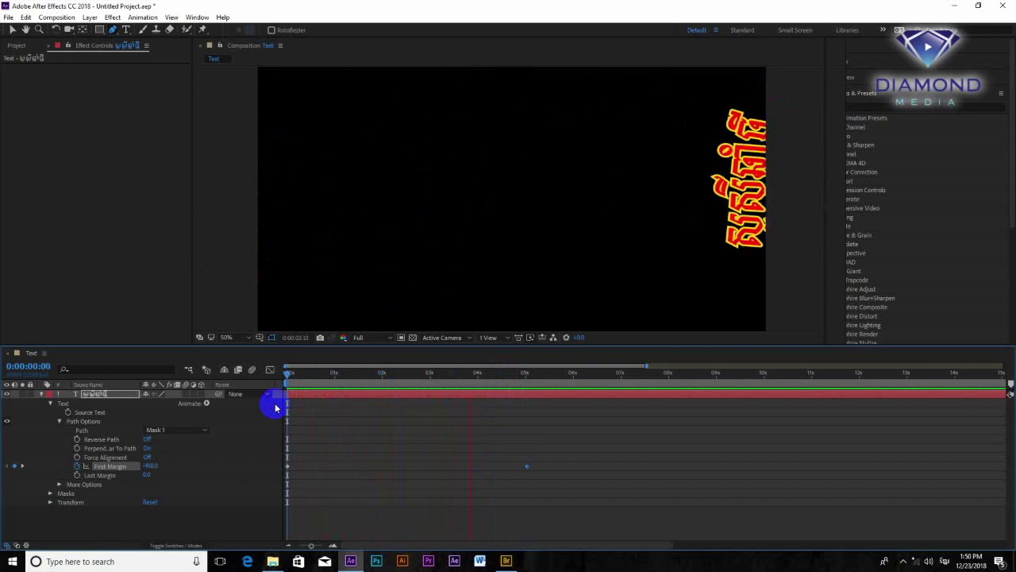
left_click(361, 378)
mouse_move(363, 381)
left_mouse_down()
mouse_move(327, 395)
mouse_move(461, 409)
left_mouse_up()
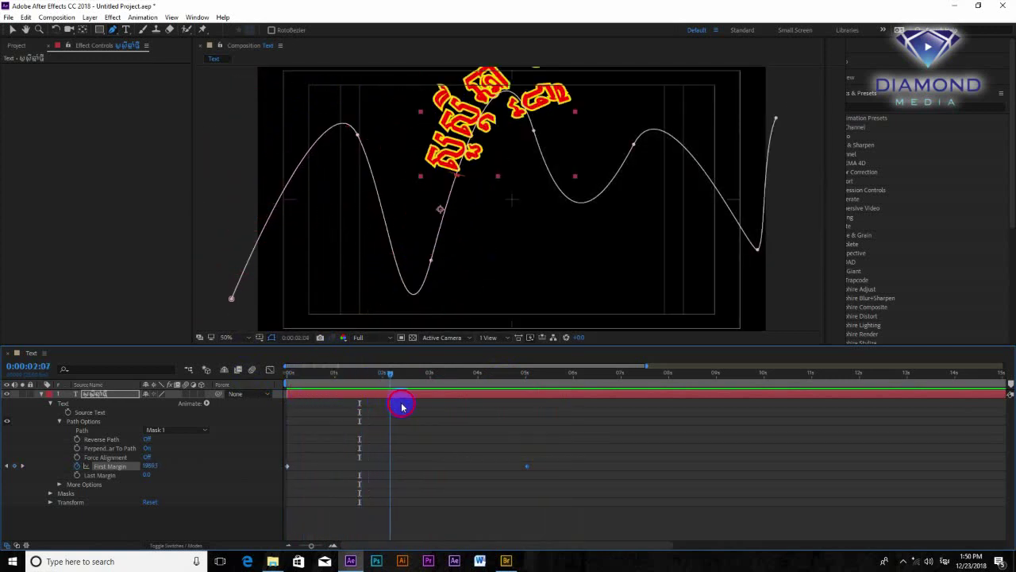
mouse_move(461, 408)
left_mouse_down()
mouse_move(526, 416)
mouse_move(323, 451)
left_mouse_up()
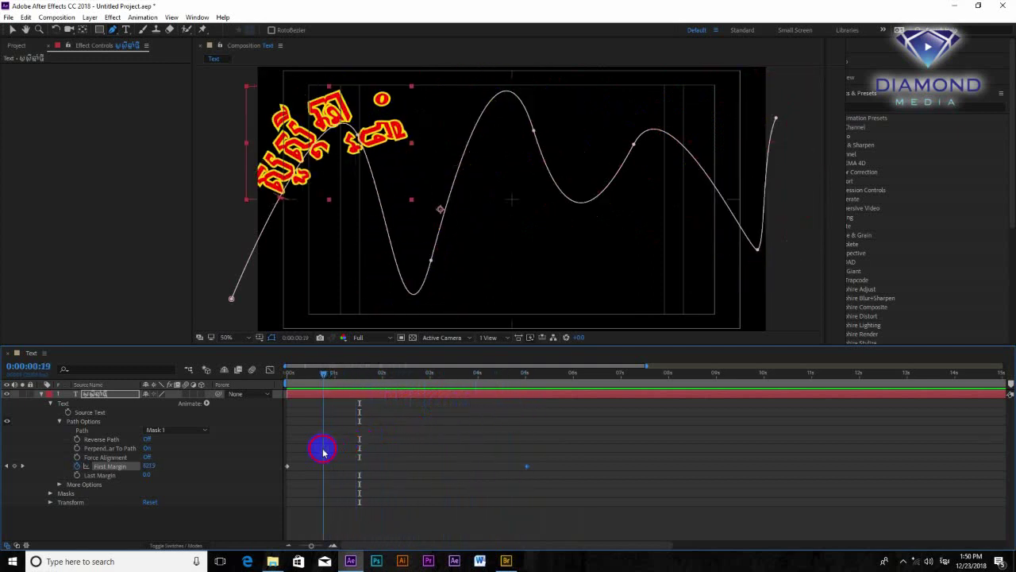
mouse_move(323, 451)
left_mouse_down()
mouse_move(337, 464)
mouse_move(522, 458)
left_mouse_up()
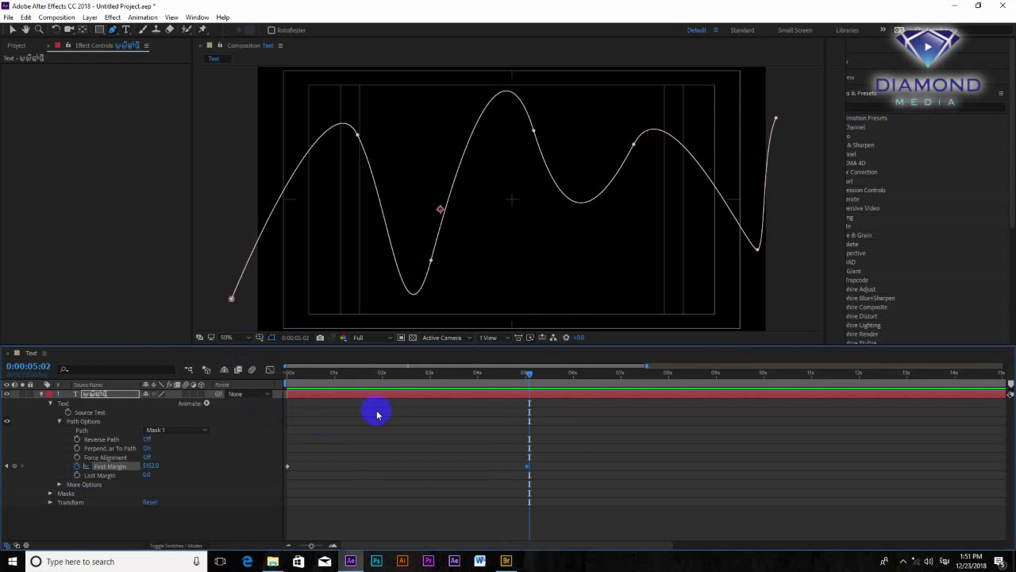
Create a new composition named New Title.
left_click(55, 17)
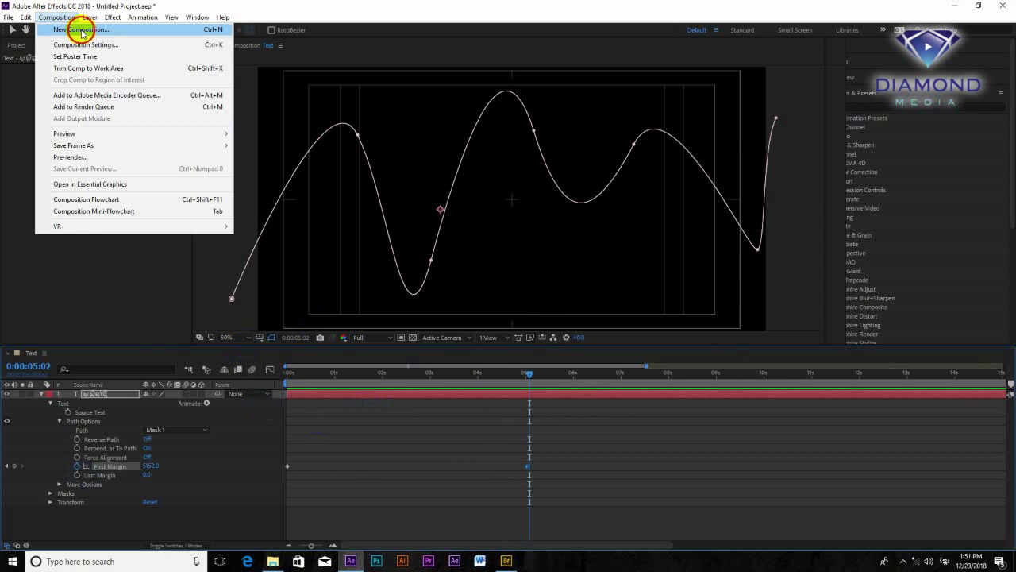
left_click(81, 33)
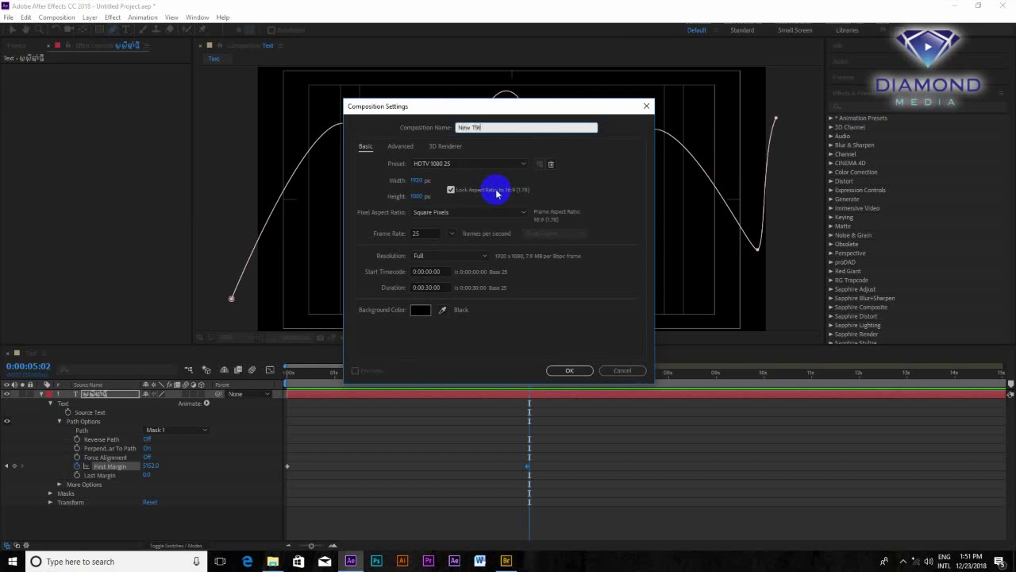
type("New Title")
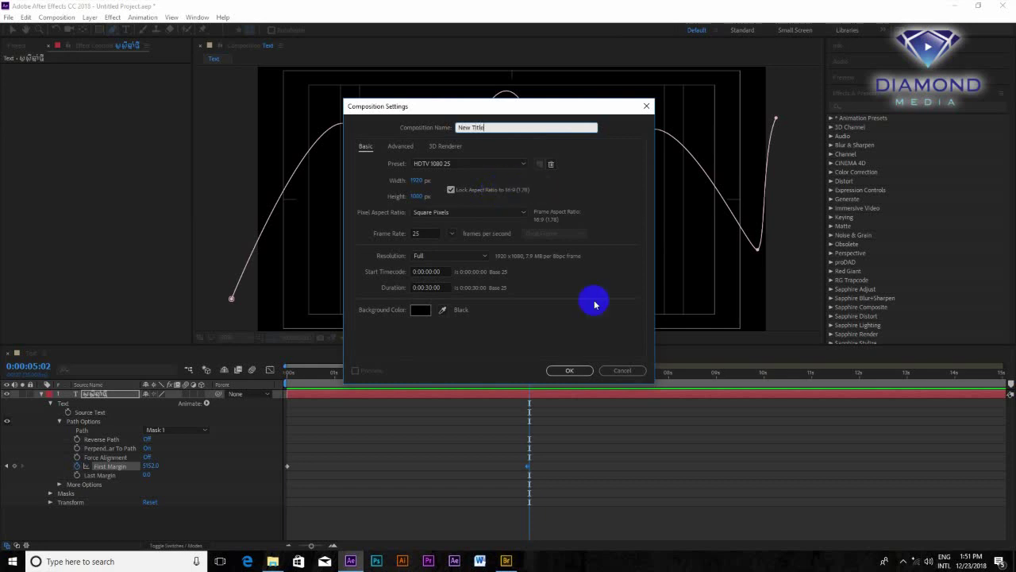
left_click(570, 370)
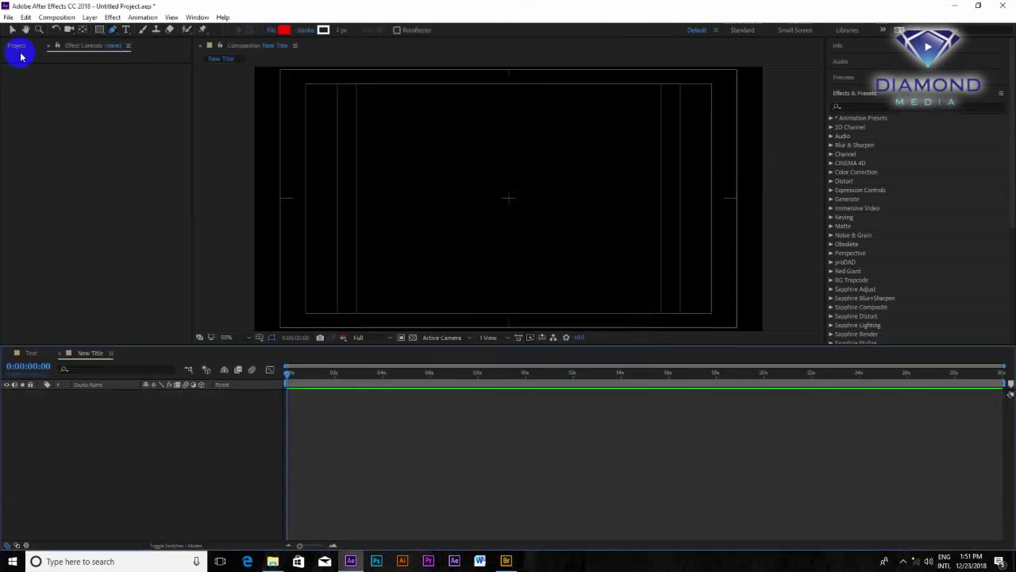
Type the Khmer title 'សួស្តីឆ្នាំថ្មី 2019' on the canvas.
left_click(126, 30)
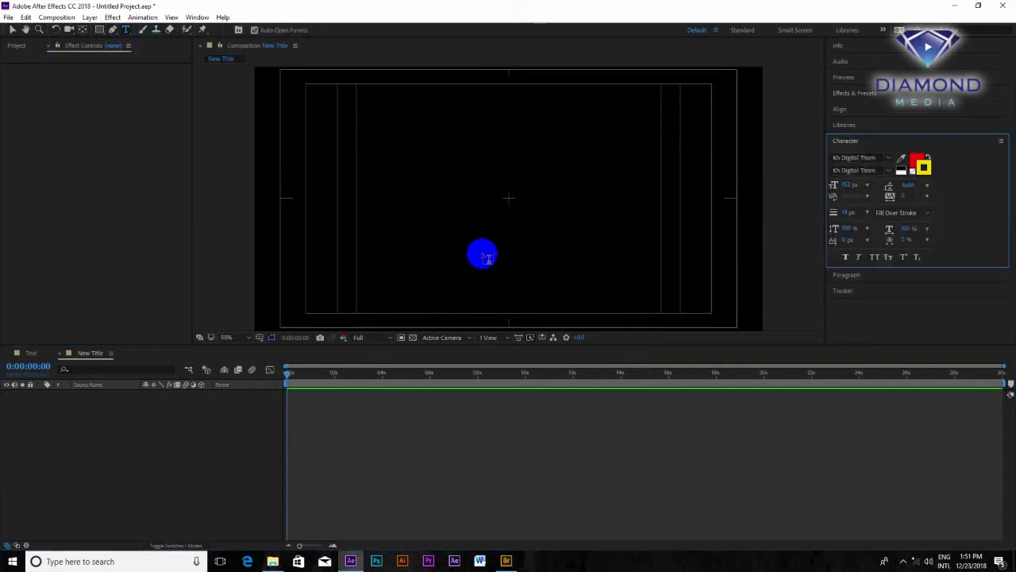
left_click(434, 202)
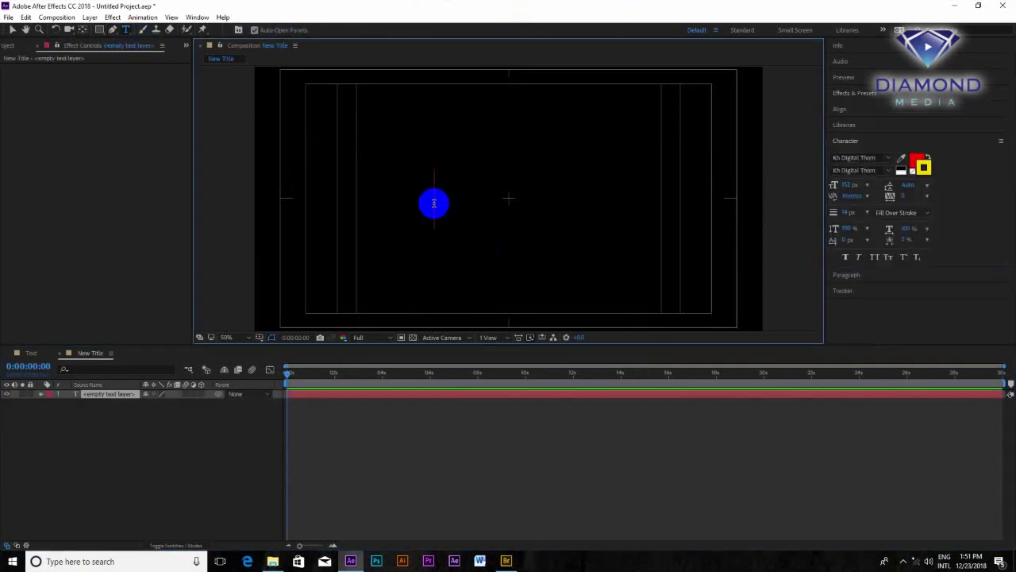
type("s")
key("BackSpace")
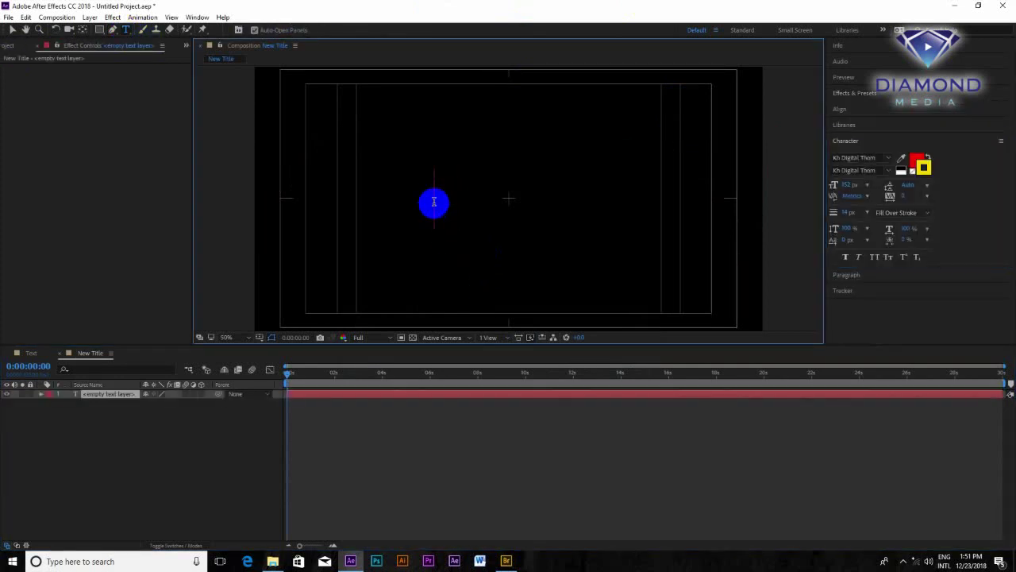
type("s")
key("BackSpace")
type("s")
type("ួស្តី")
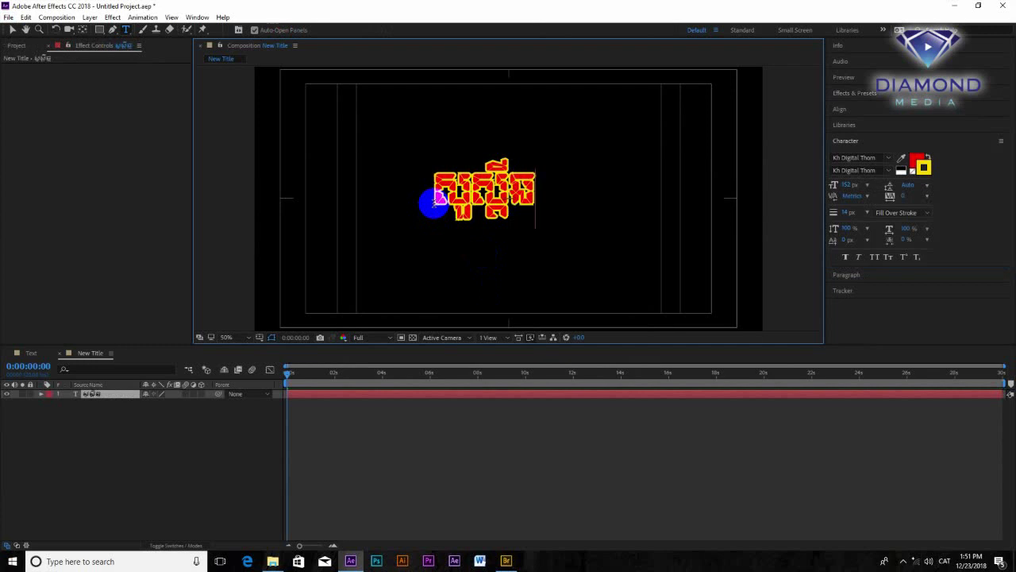
type("ឆ្នាំថ្មី")
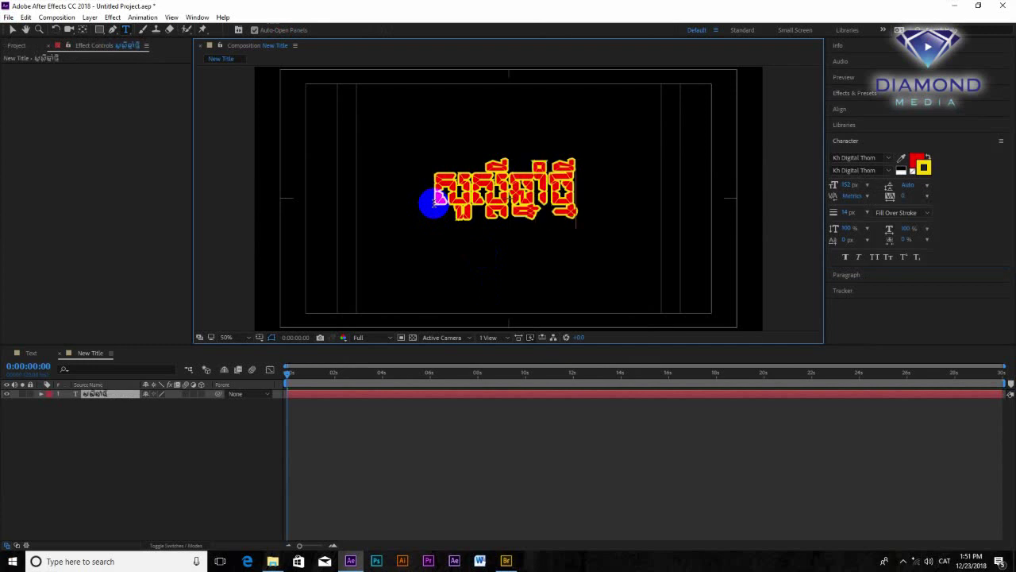
type(" ឆ")
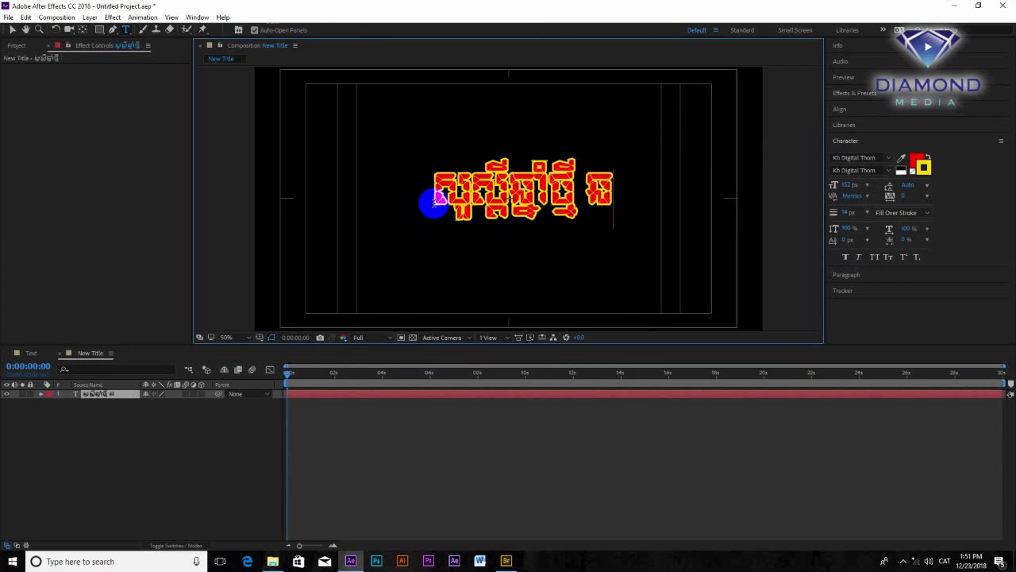
key("BackSpace")
type("2019")
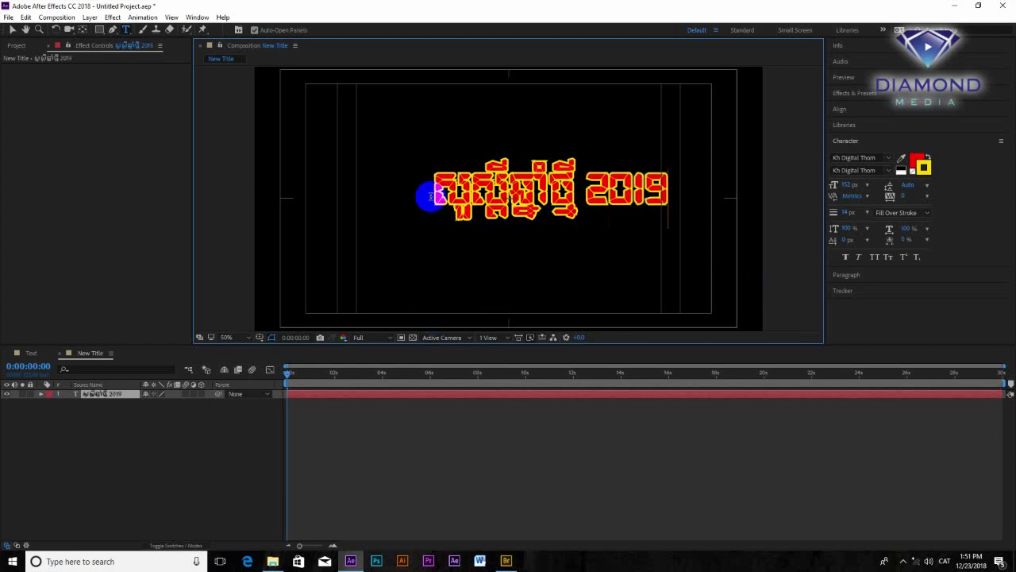
key("ctrl+a")
key("Escape")
key("v")
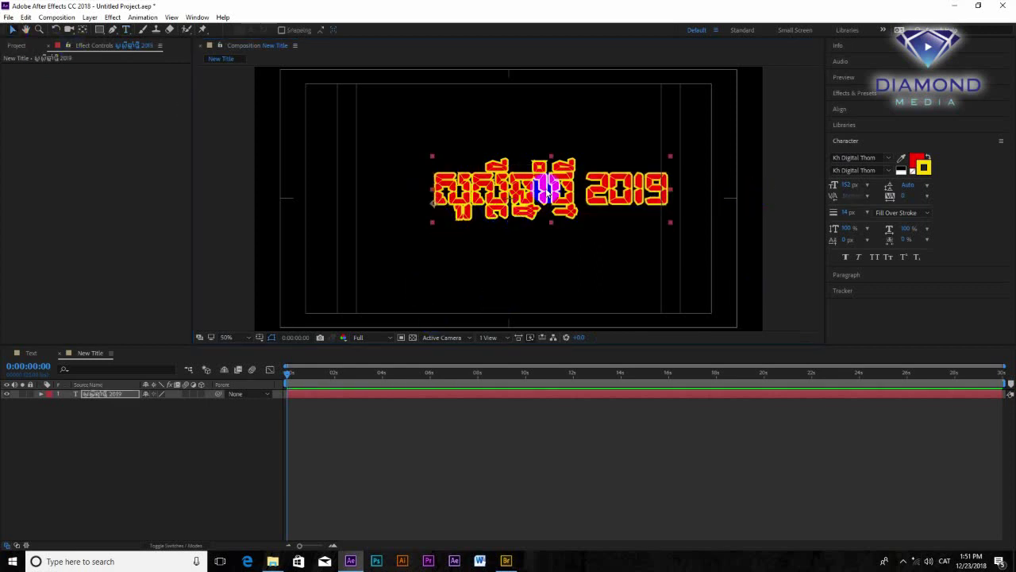
Move the title near the frame centre and reselect its text.
left_click_drag(547, 190, 512, 188)
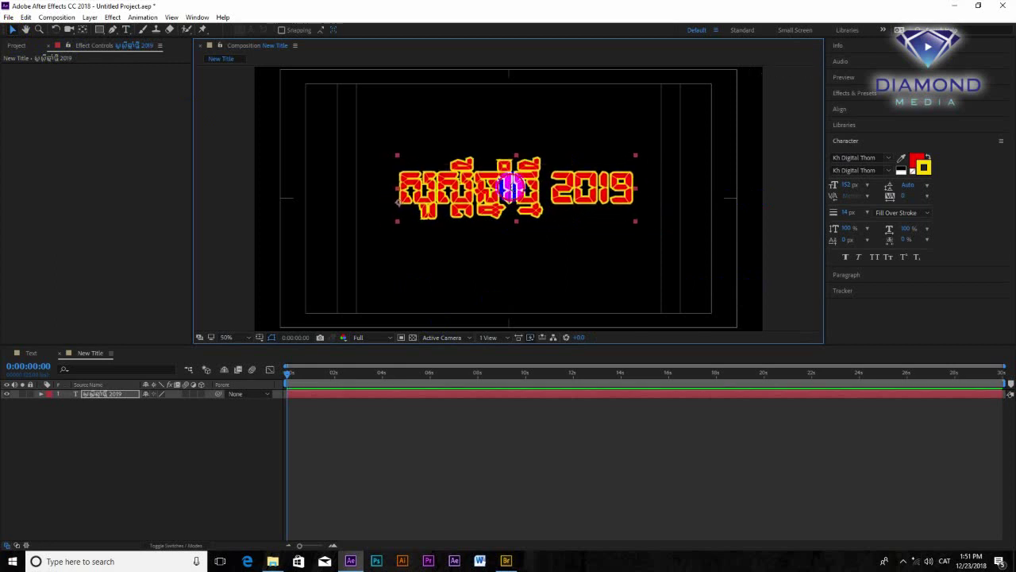
double_click(512, 189)
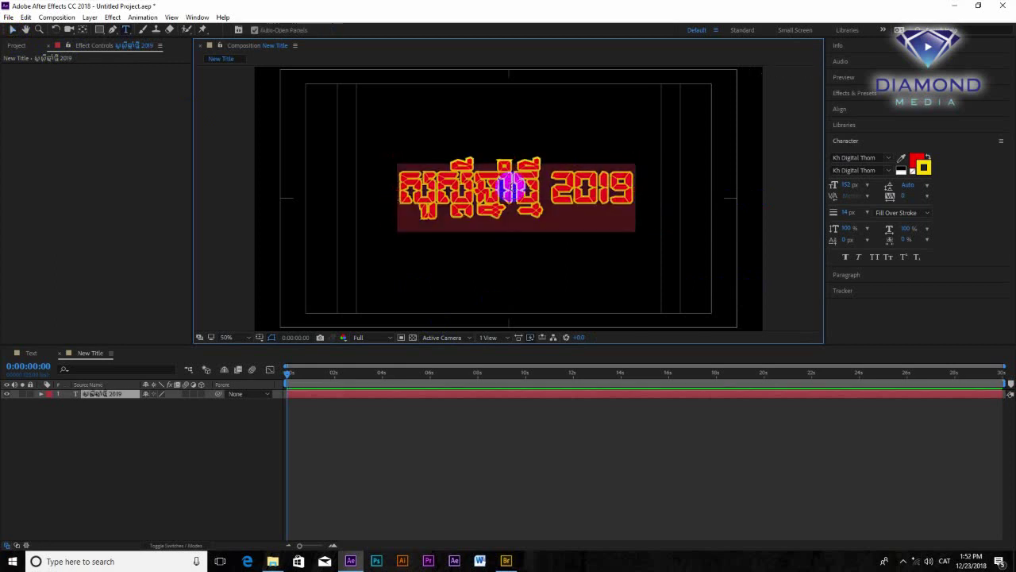
left_click(13, 32)
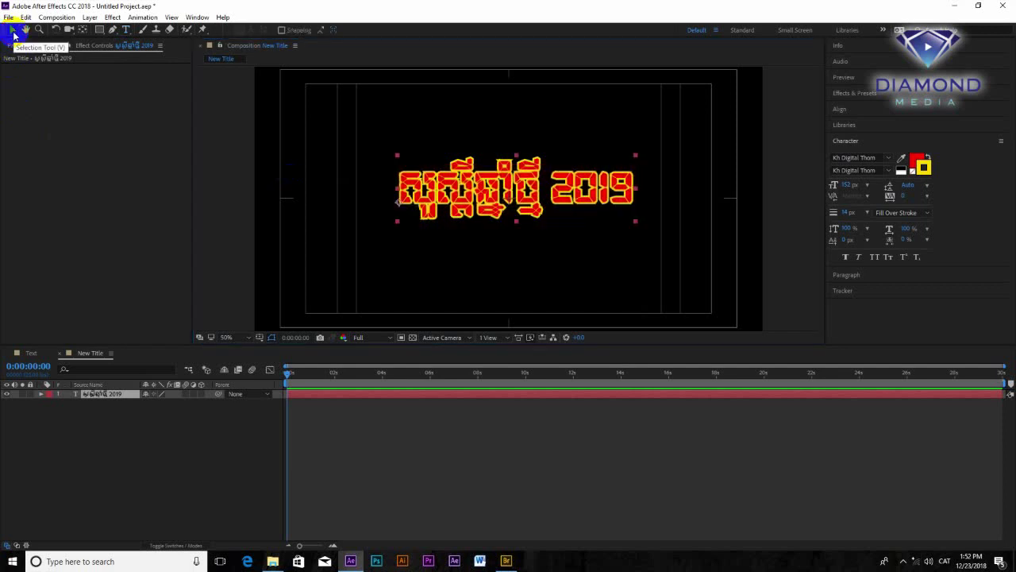
mouse_move(465, 188)
left_mouse_down()
mouse_move(369, 127)
mouse_move(569, 165)
mouse_move(456, 196)
left_mouse_up()
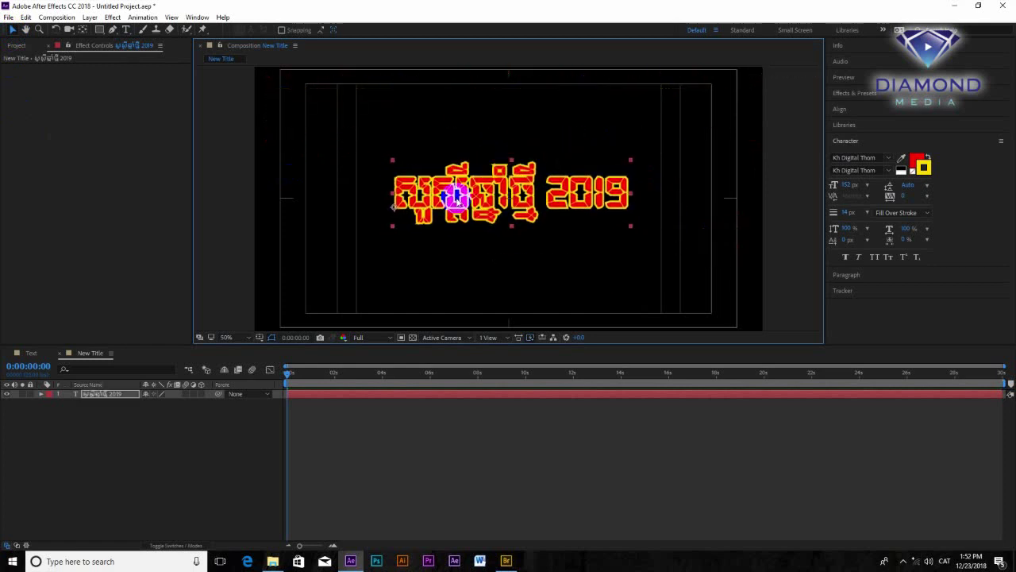
left_click_drag(462, 205, 466, 204)
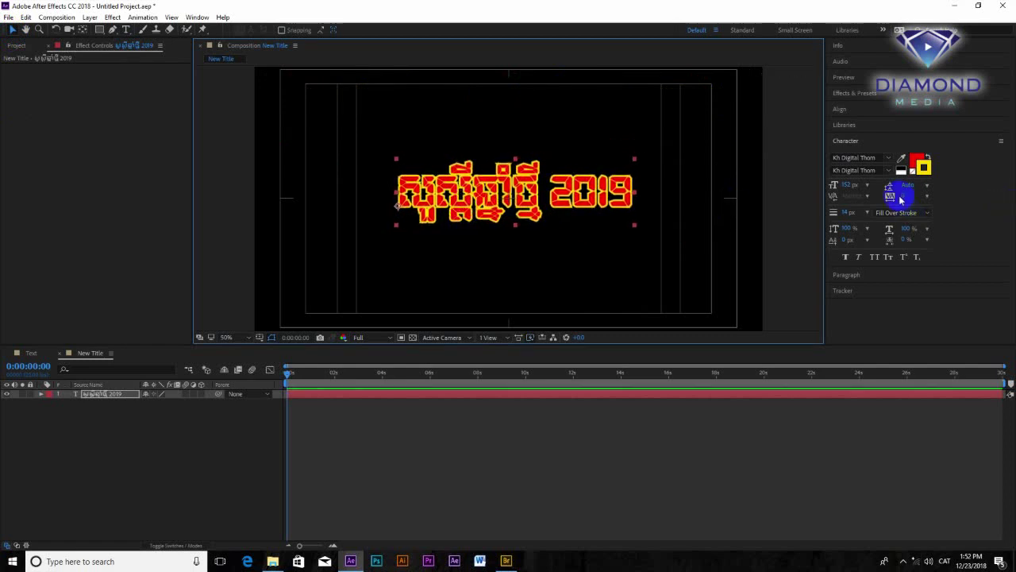
double_click(618, 195)
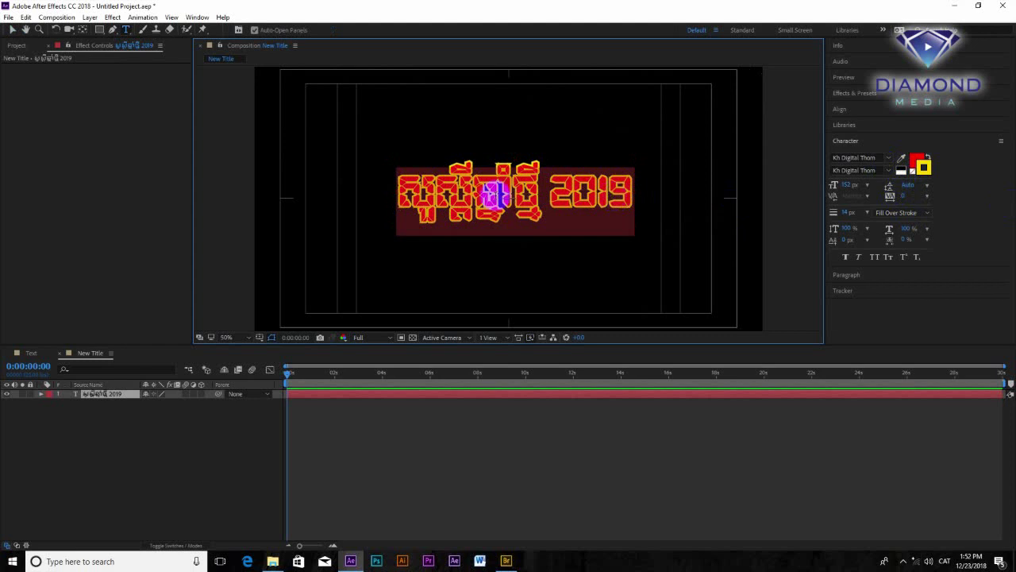
Set the title font to AKbalthom Kbach.
left_click(889, 157)
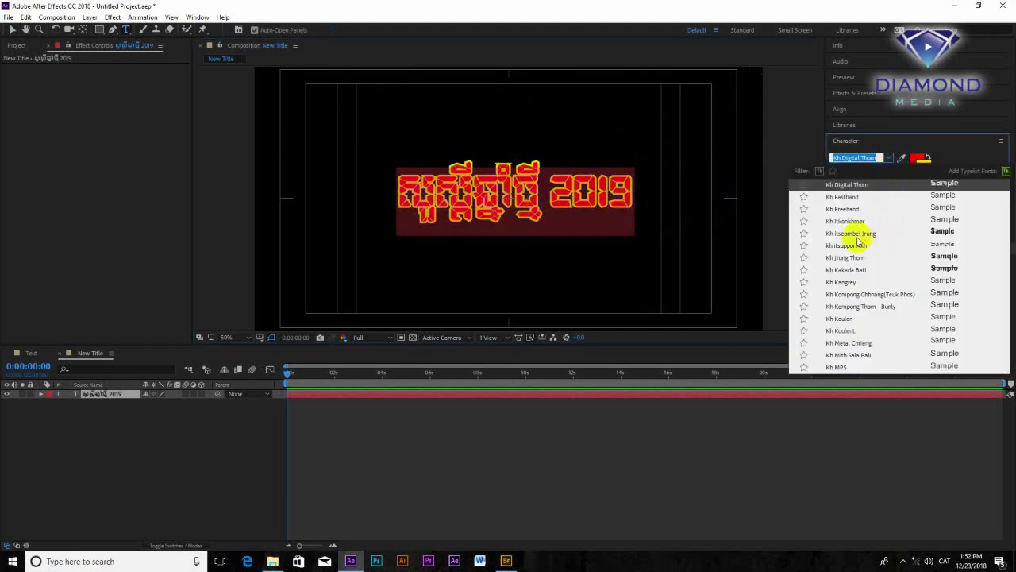
left_click_drag(1009, 257, 1006, 191)
left_click(867, 224)
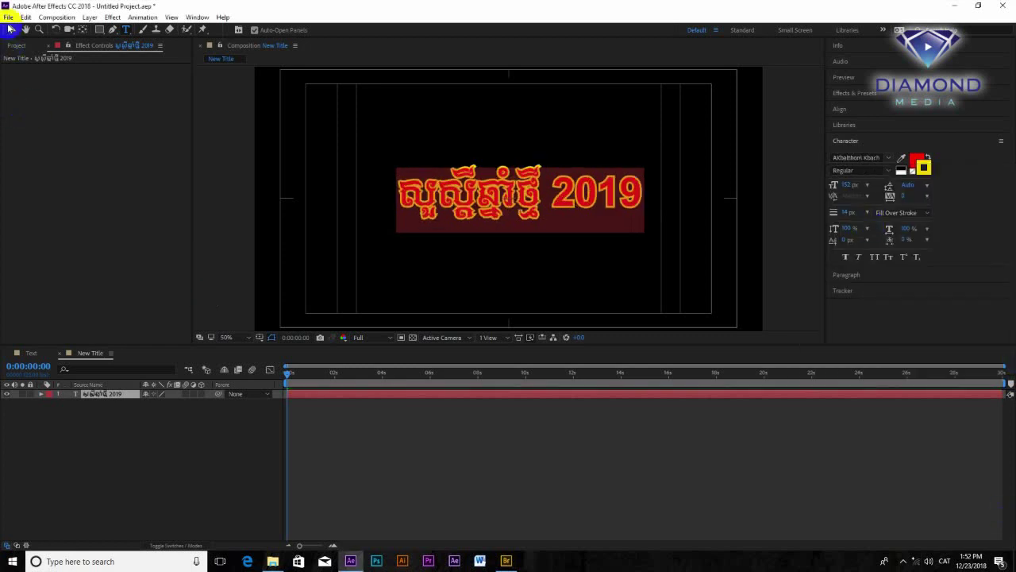
Enlarge the title to 207 px and centre it in the frame.
left_click(12, 29)
left_click_drag(490, 191, 468, 198)
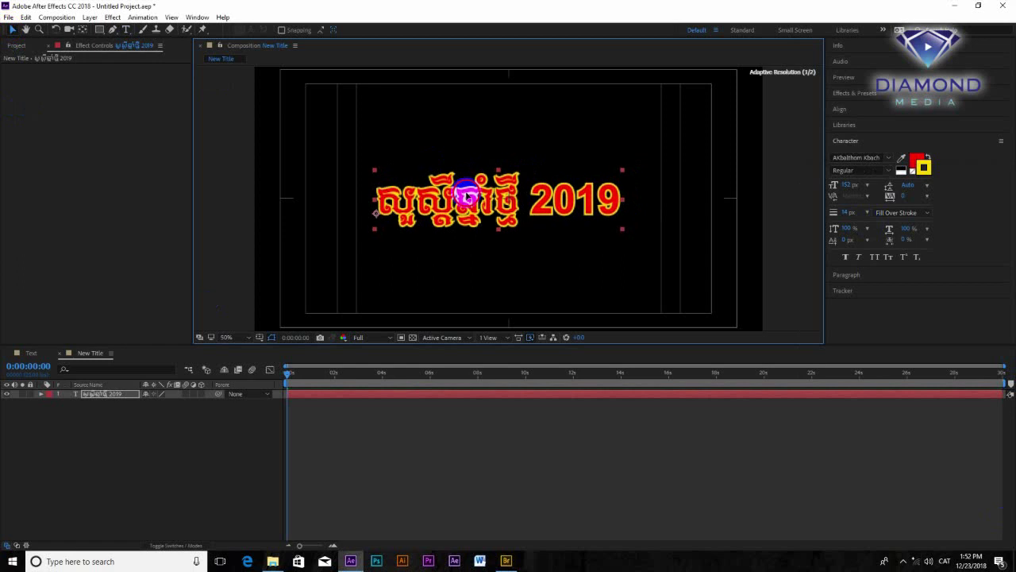
left_click_drag(846, 188, 877, 186)
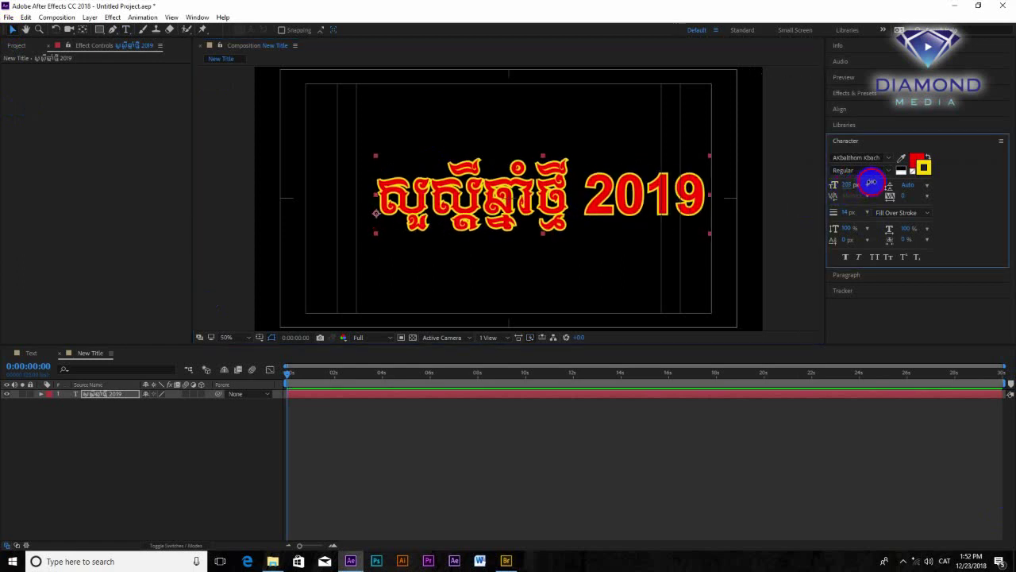
left_click_drag(597, 193, 607, 188)
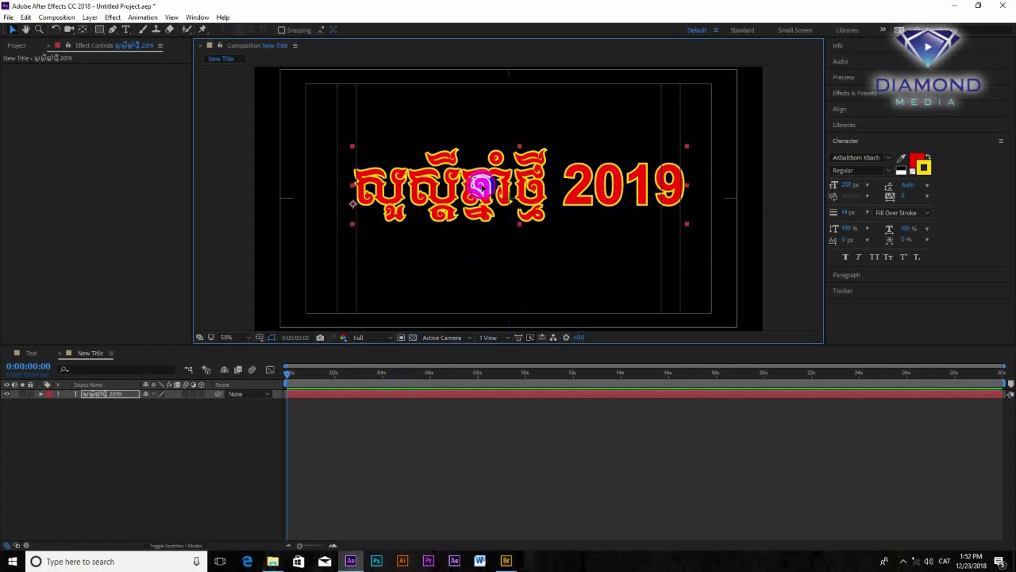
left_click_drag(482, 185, 473, 189)
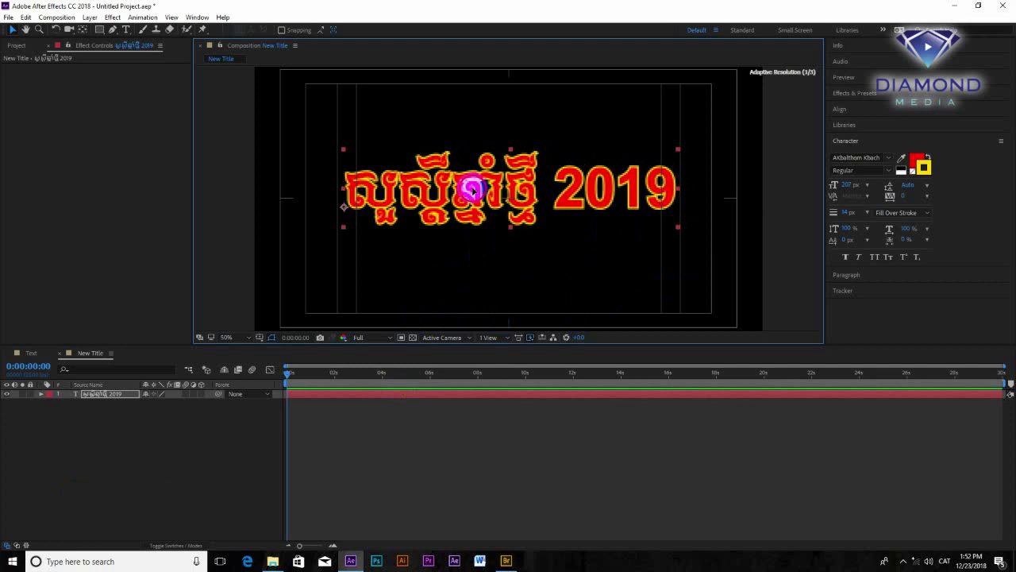
left_click(846, 95)
right_click(844, 95)
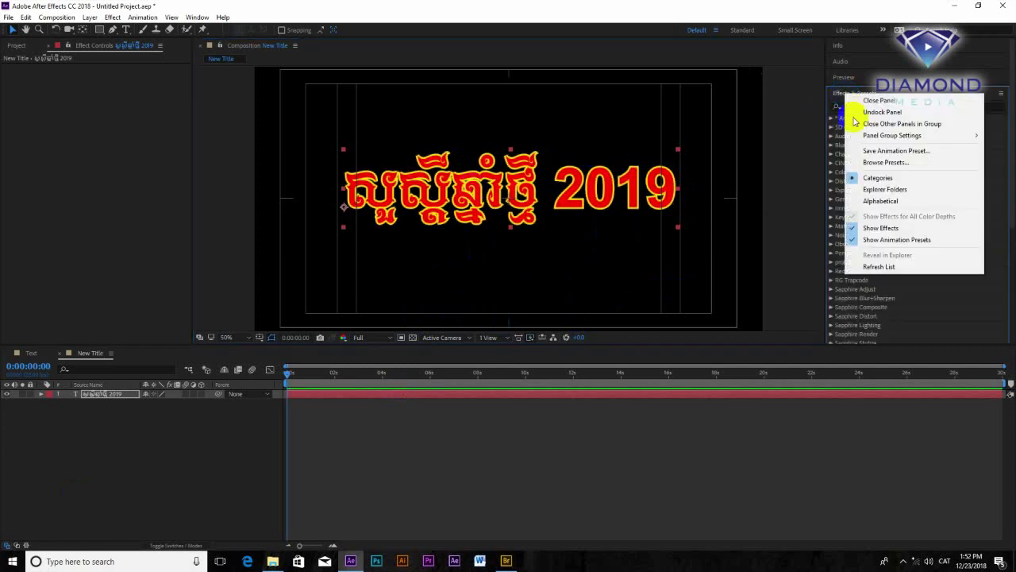
Browse presets in Bridge and apply a Text > 3D Text preset to the title.
left_click(882, 163)
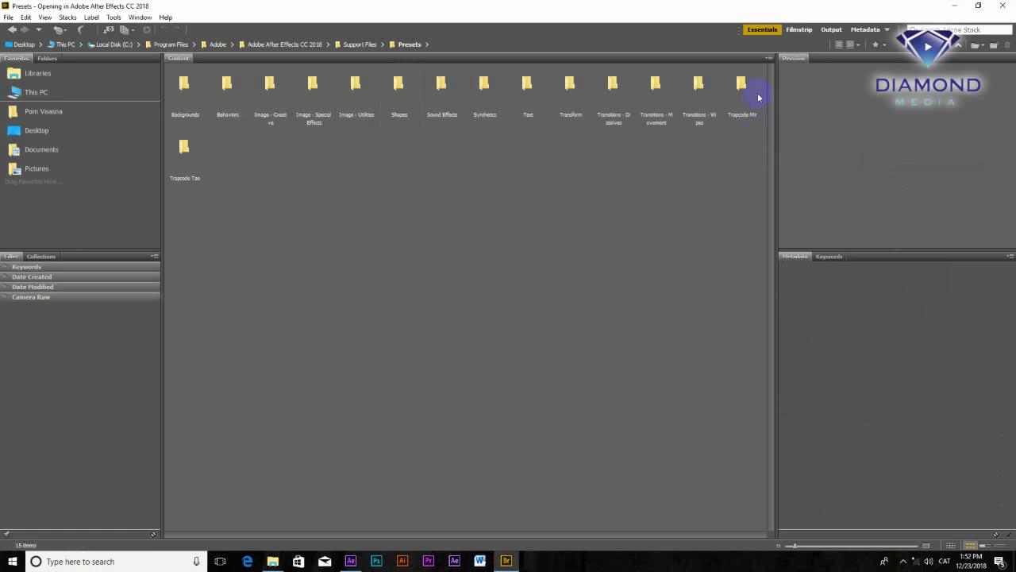
double_click(535, 95)
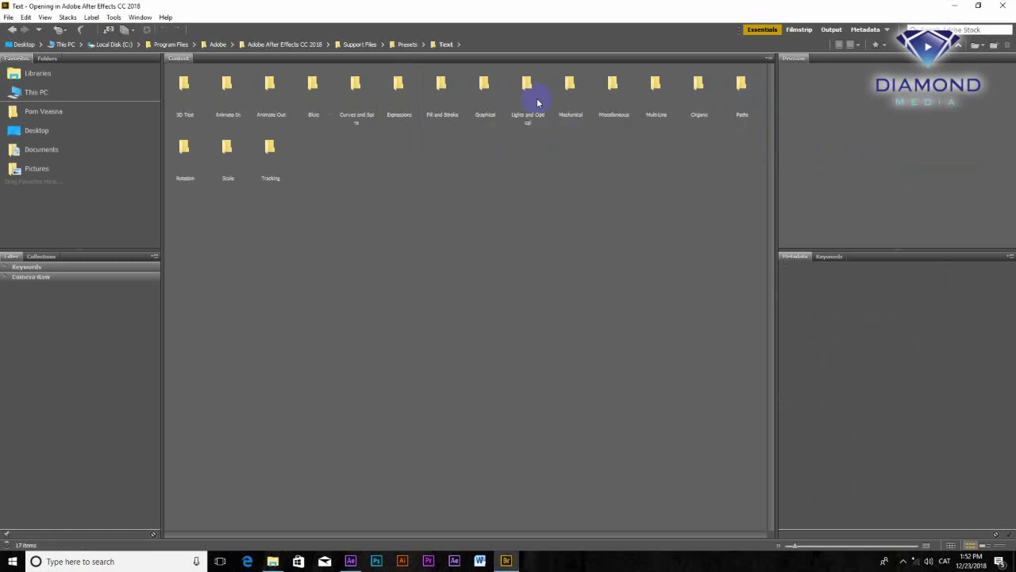
double_click(197, 100)
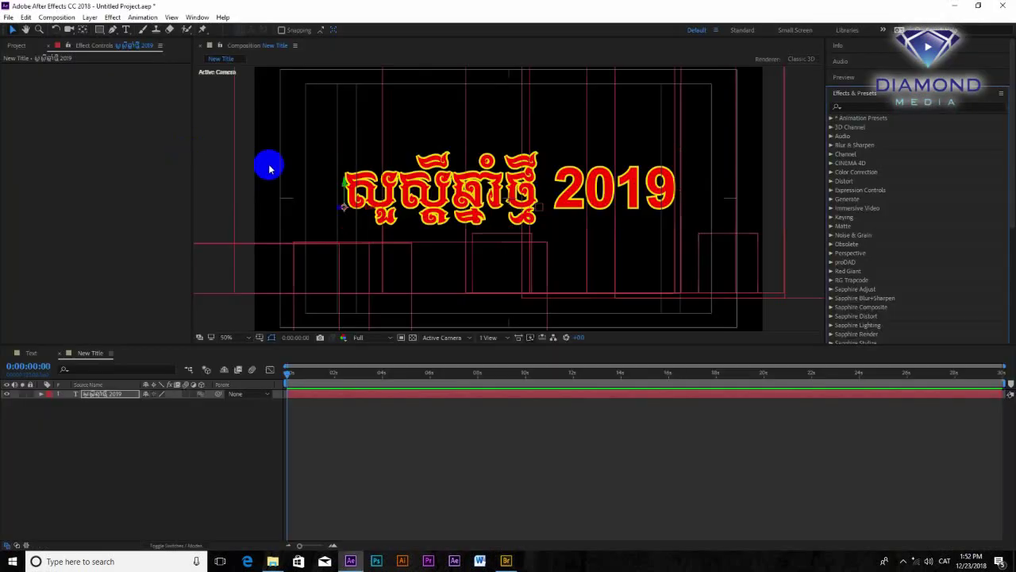
left_click(523, 338)
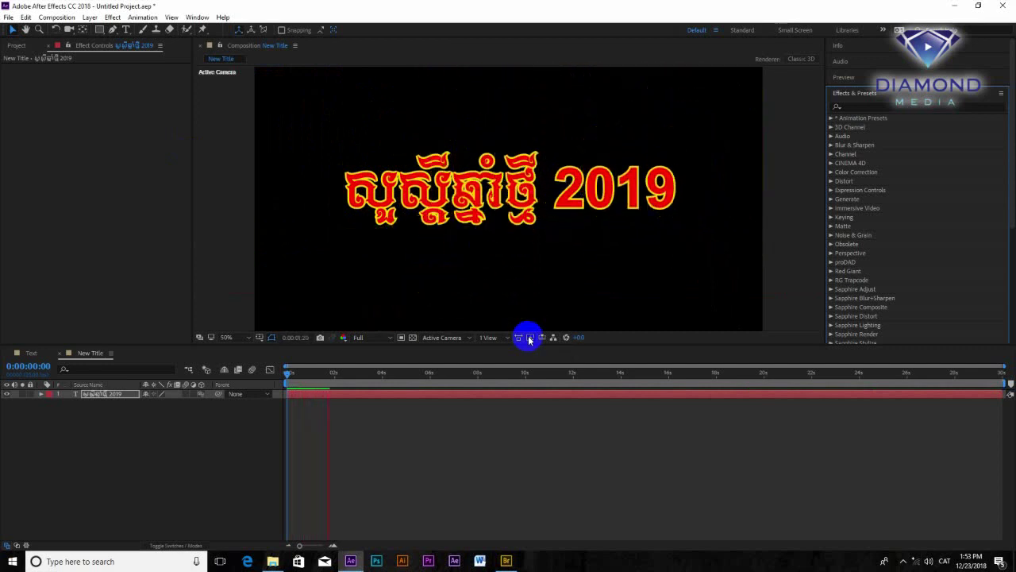
End the work area at 8 seconds, trim the composition to it, and play back.
mouse_move(439, 373)
left_mouse_down()
mouse_move(487, 375)
mouse_move(478, 389)
left_mouse_up()
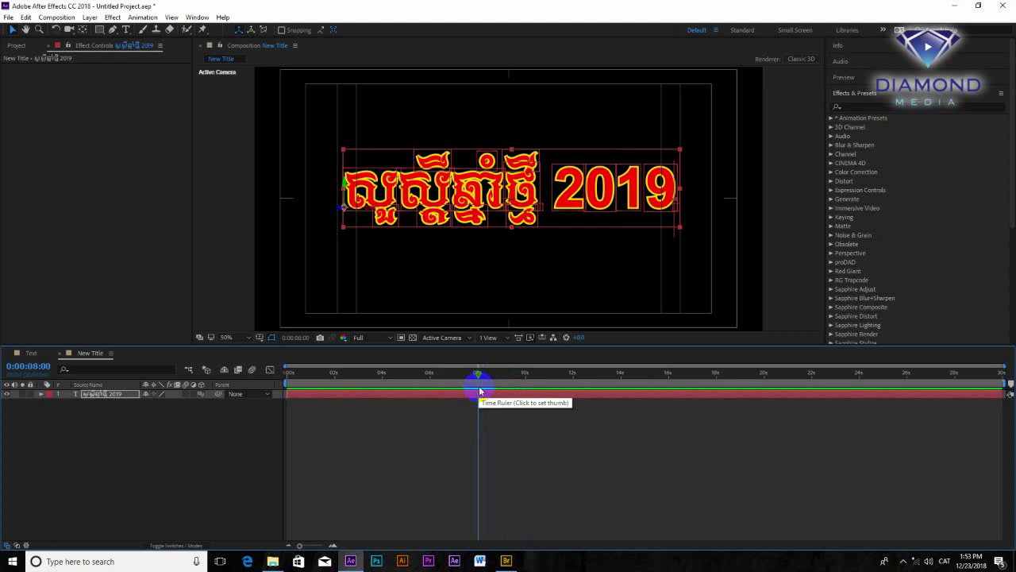
key("n")
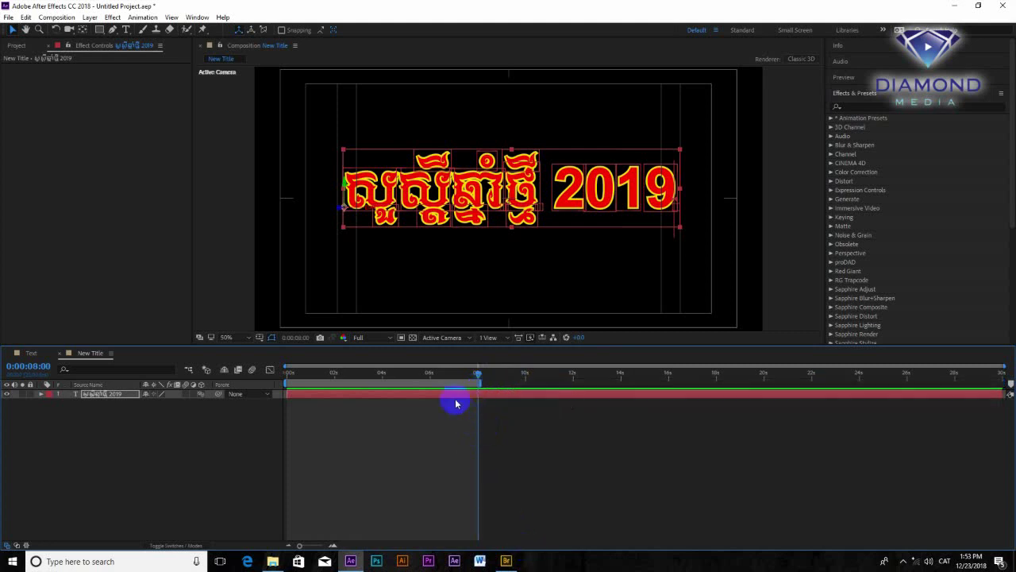
right_click(449, 382)
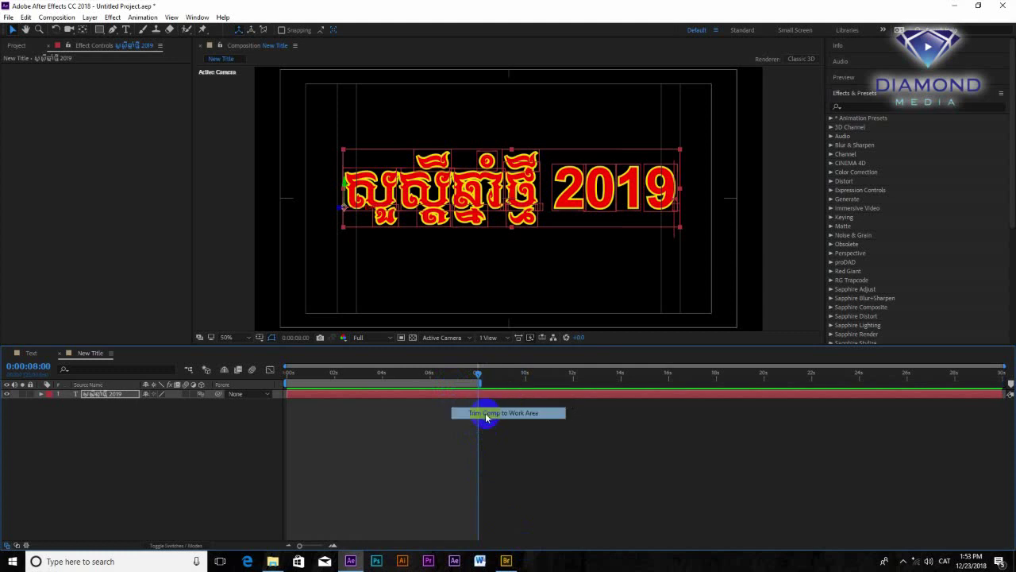
left_click(487, 414)
key("space")
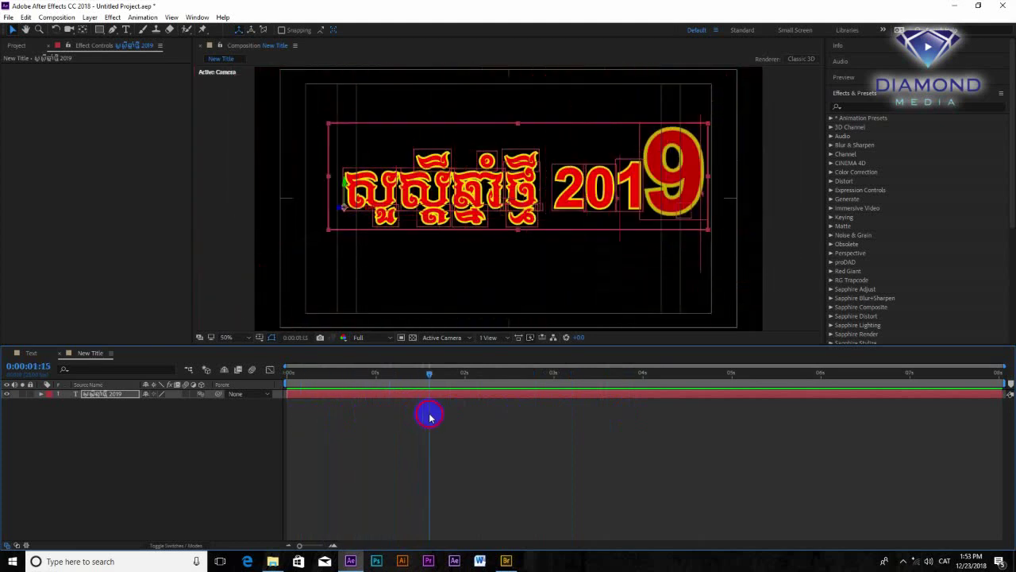
Expand the title layer to Text > Animator 1 > Range Selector 1.
left_click(41, 393)
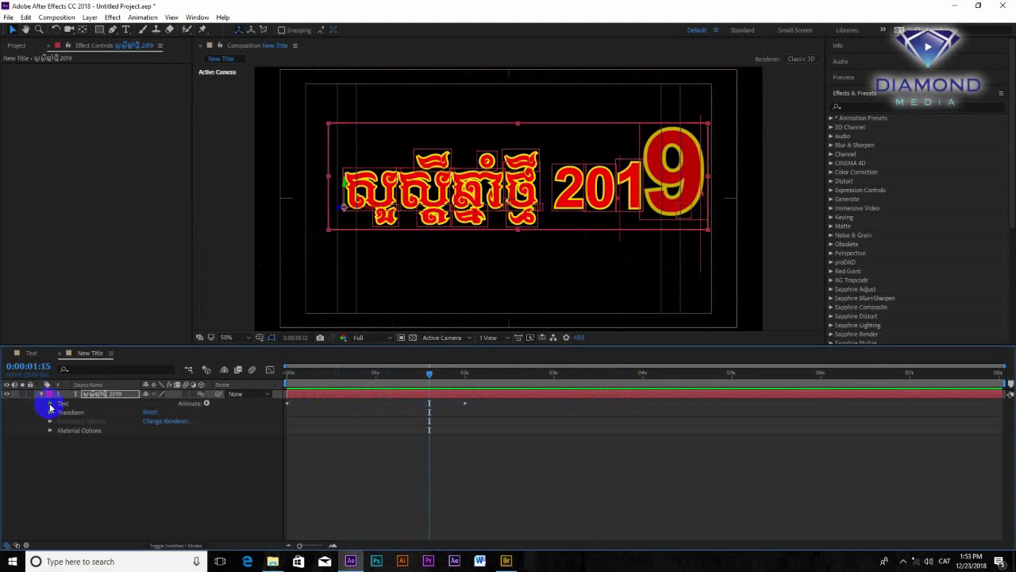
left_click(50, 404)
left_click(59, 439)
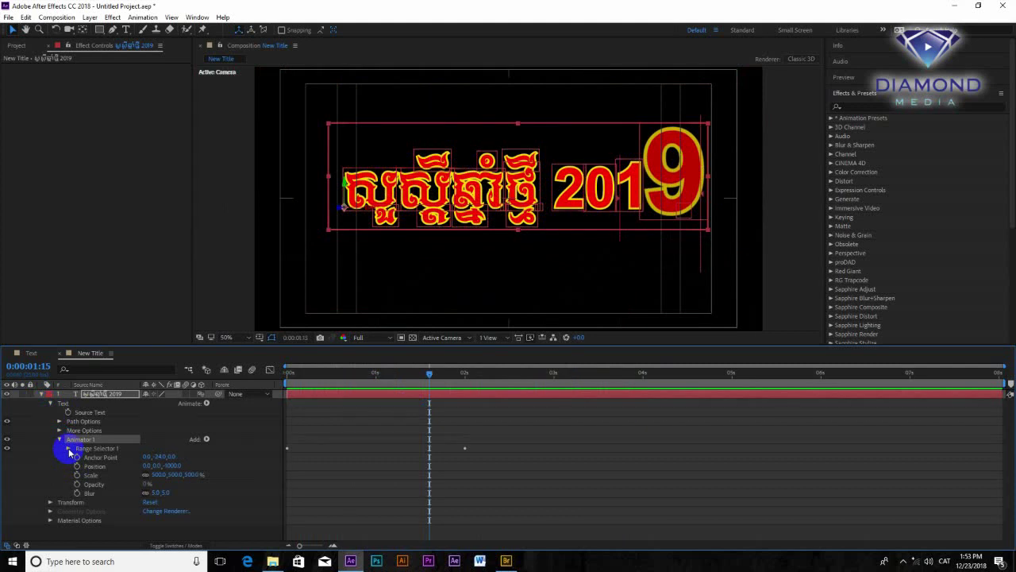
left_click(69, 448)
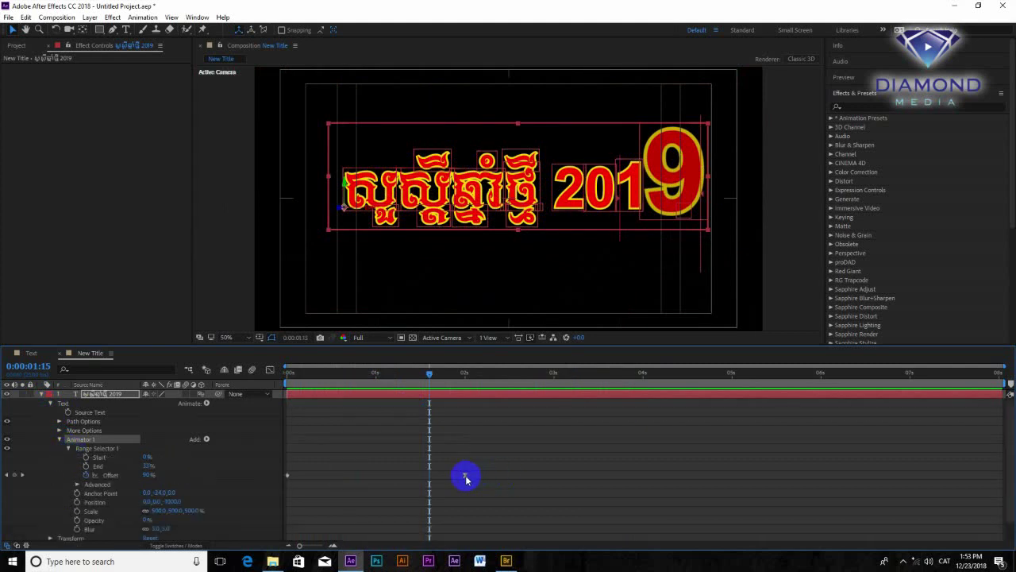
Move the final 100% Offset keyframe to about 23 frames and preview the faster animation.
left_click_drag(466, 476, 367, 476)
left_click(305, 373)
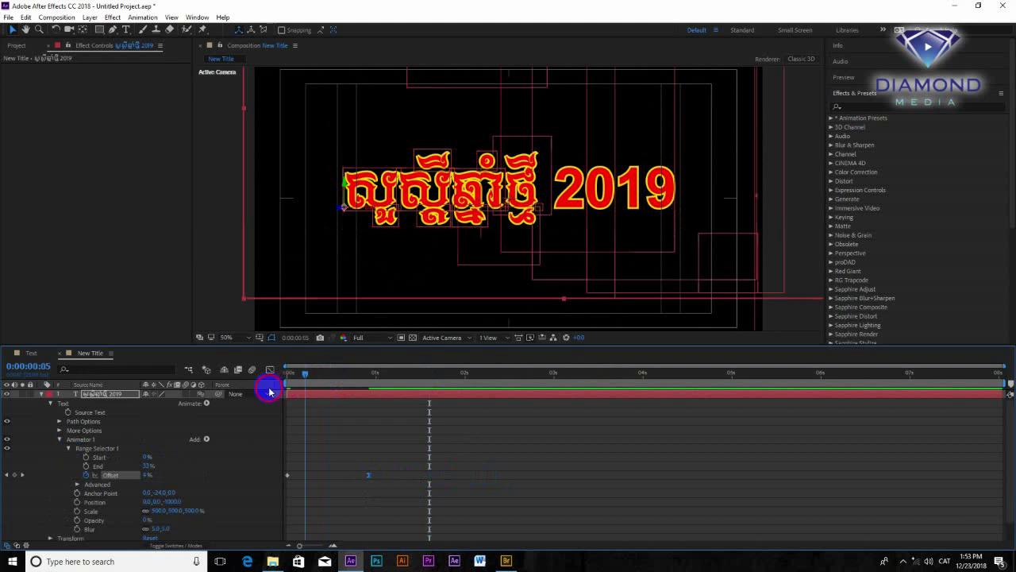
key("space")
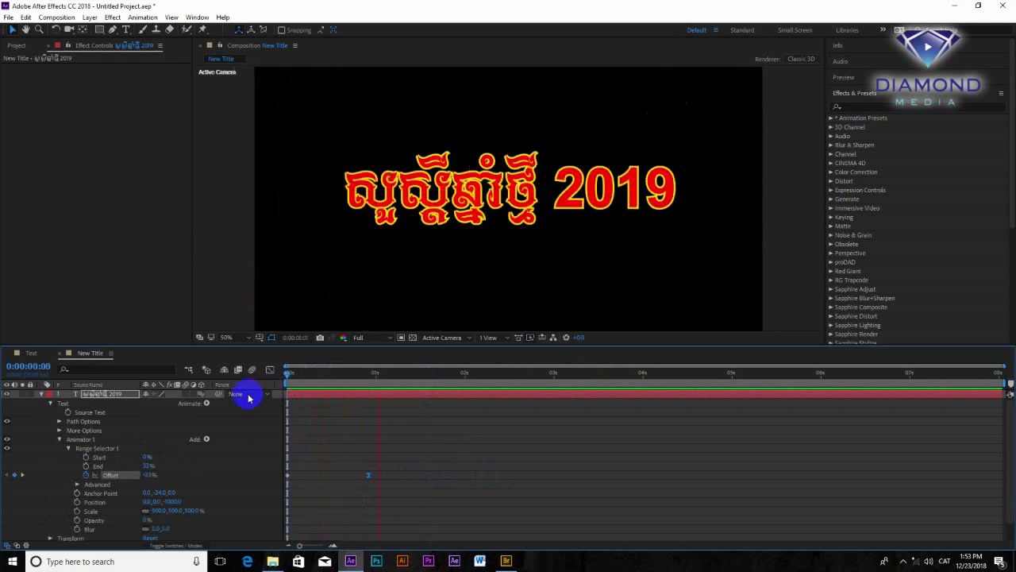
left_click_drag(300, 373, 249, 374)
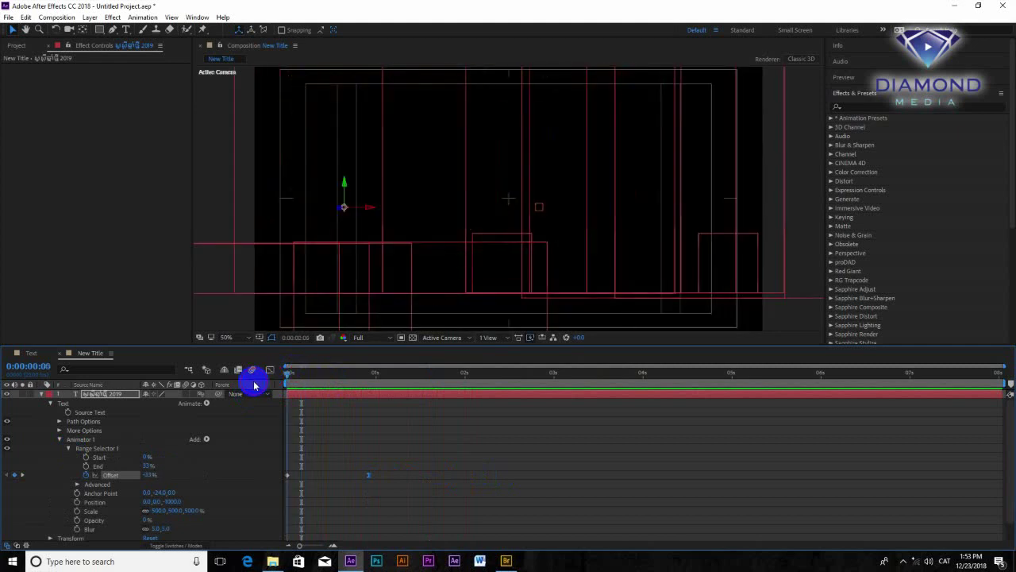
key("space")
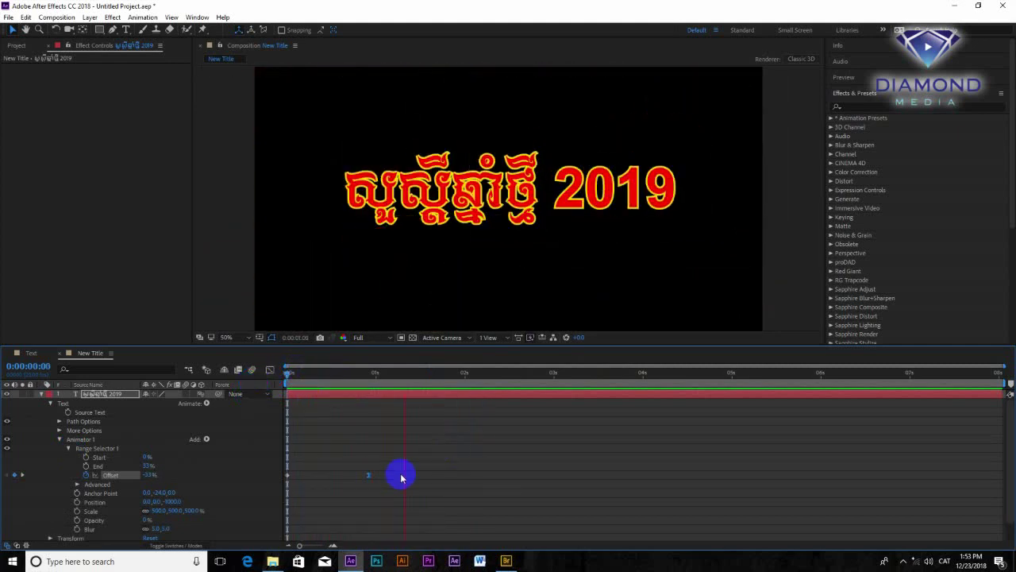
key("space")
left_click_drag(389, 481, 375, 483)
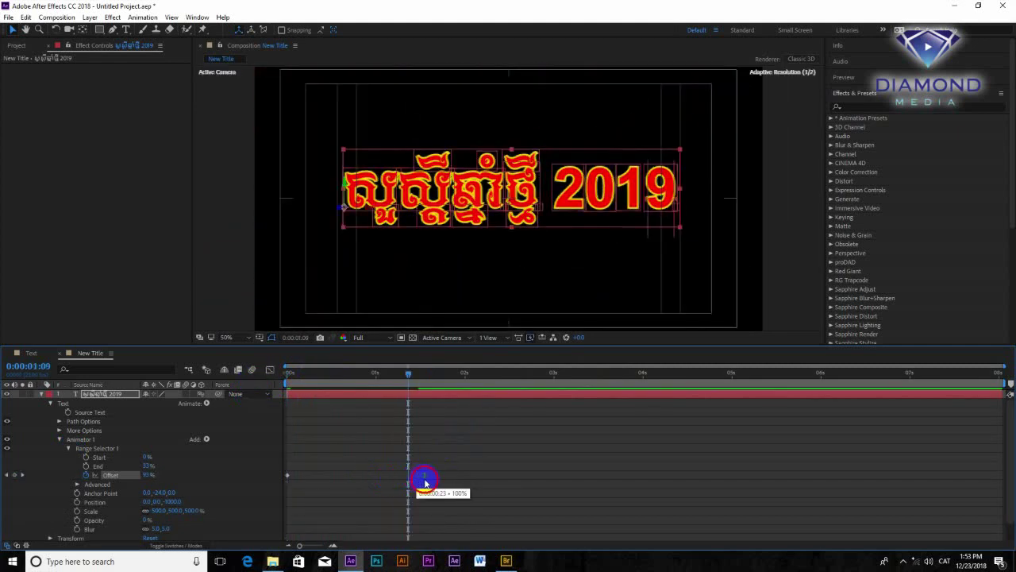
mouse_move(323, 373)
left_mouse_down()
mouse_move(353, 407)
mouse_move(379, 373)
left_mouse_up()
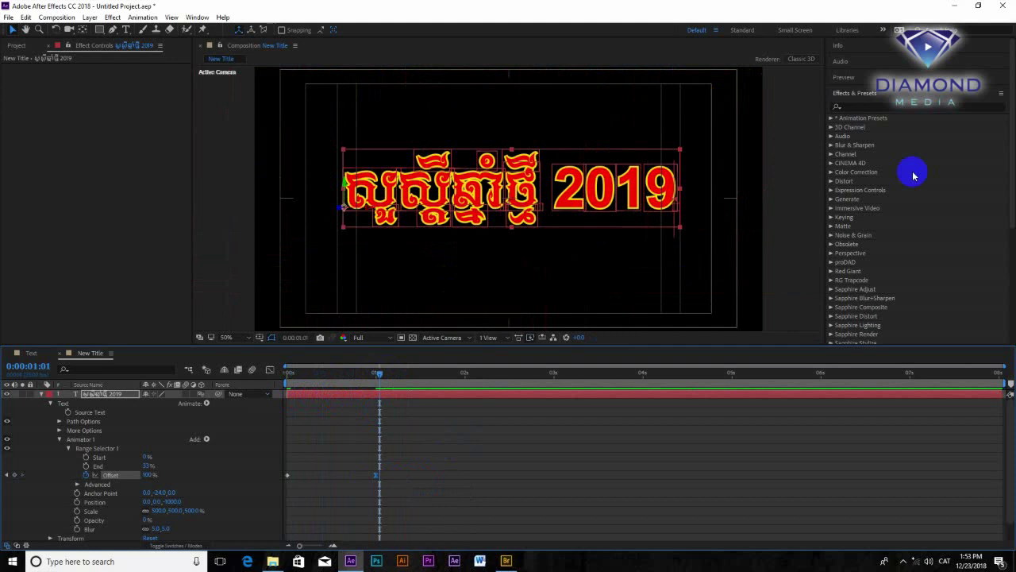
Search 'Shine' in Effects & Presets and apply RG Trapcode Shine to the Khmer New Year 2019 text layer.
left_click(851, 107)
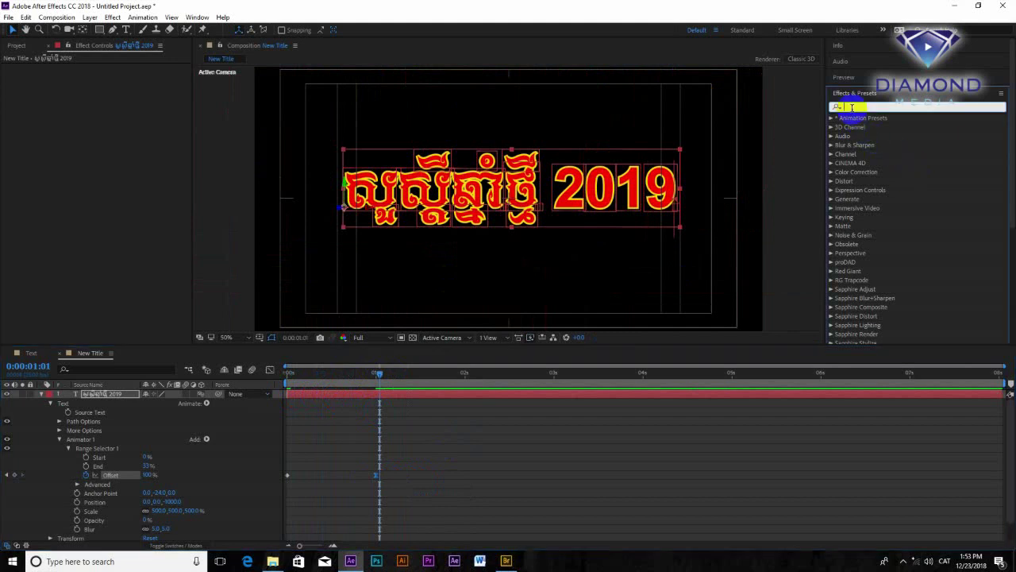
type("ran")
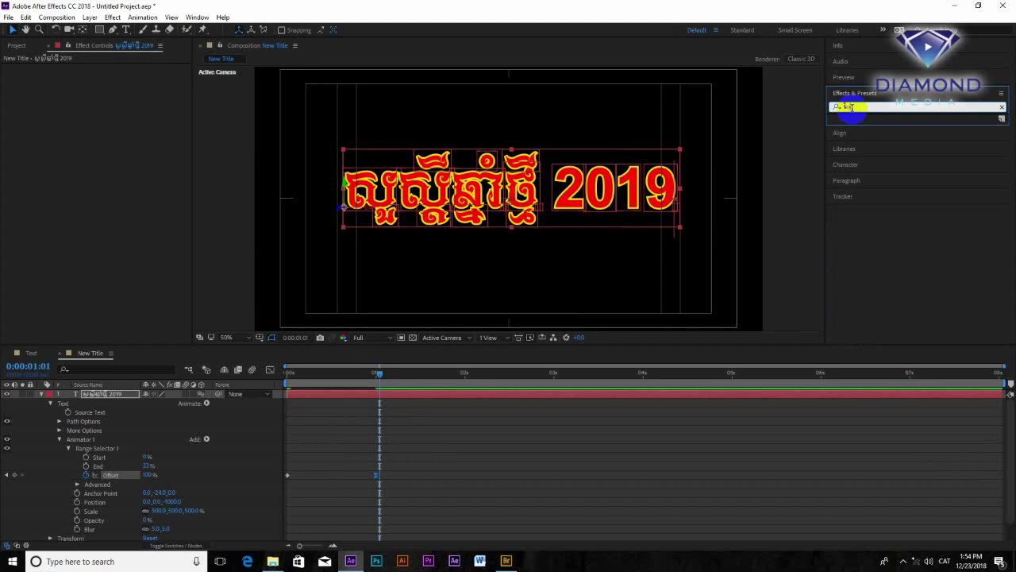
key("BackSpace")
key("BackSpace")
key("BackSpace")
type("ran")
key("BackSpace")
key("BackSpace")
key("BackSpace")
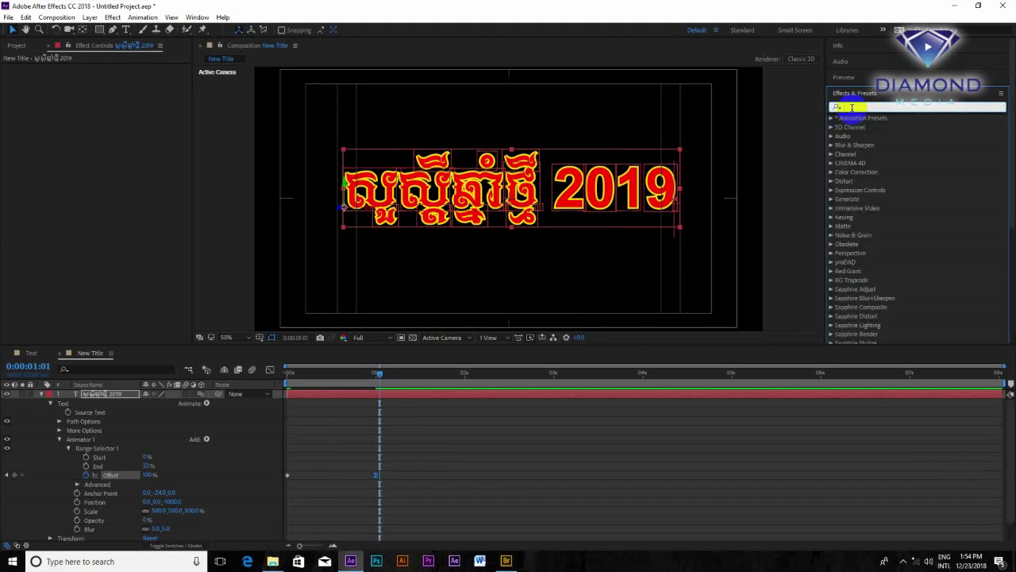
type("Shine")
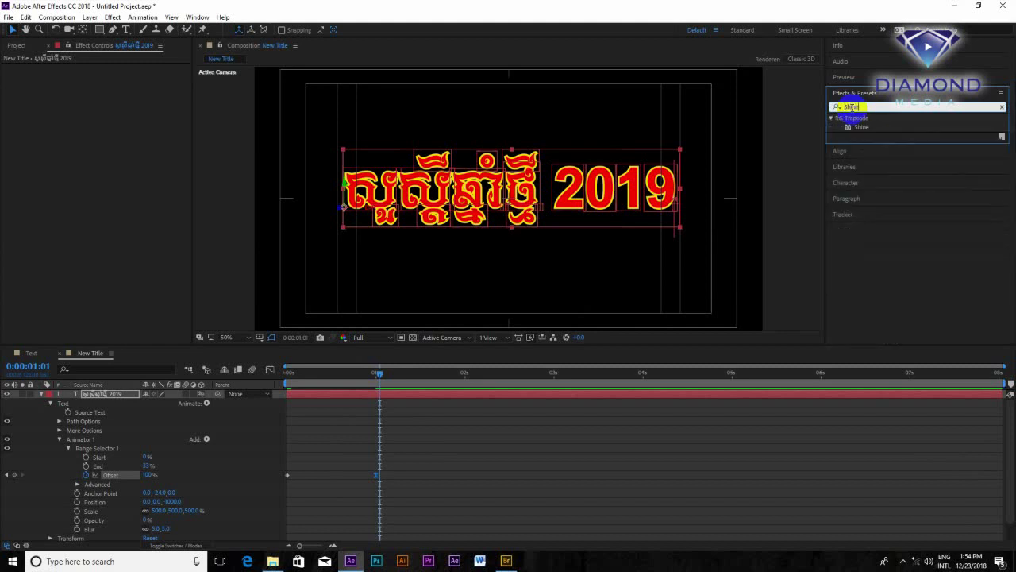
left_click(898, 235)
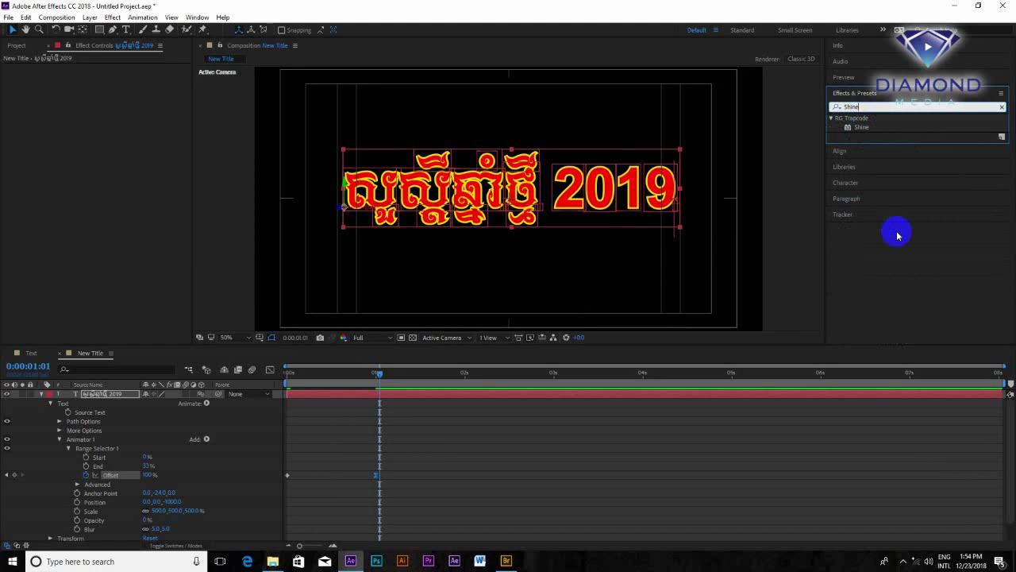
left_click(862, 131)
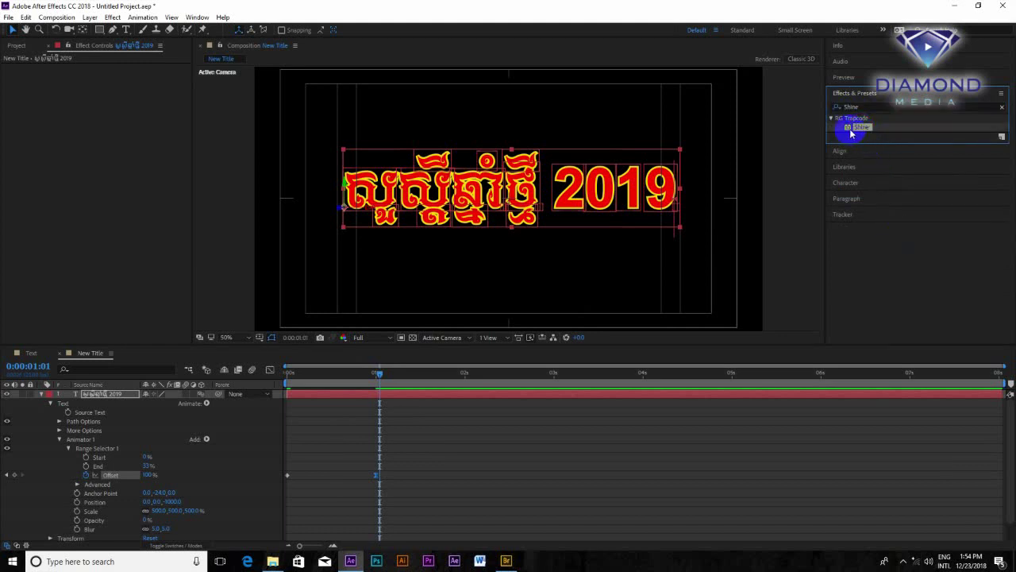
double_click(850, 134)
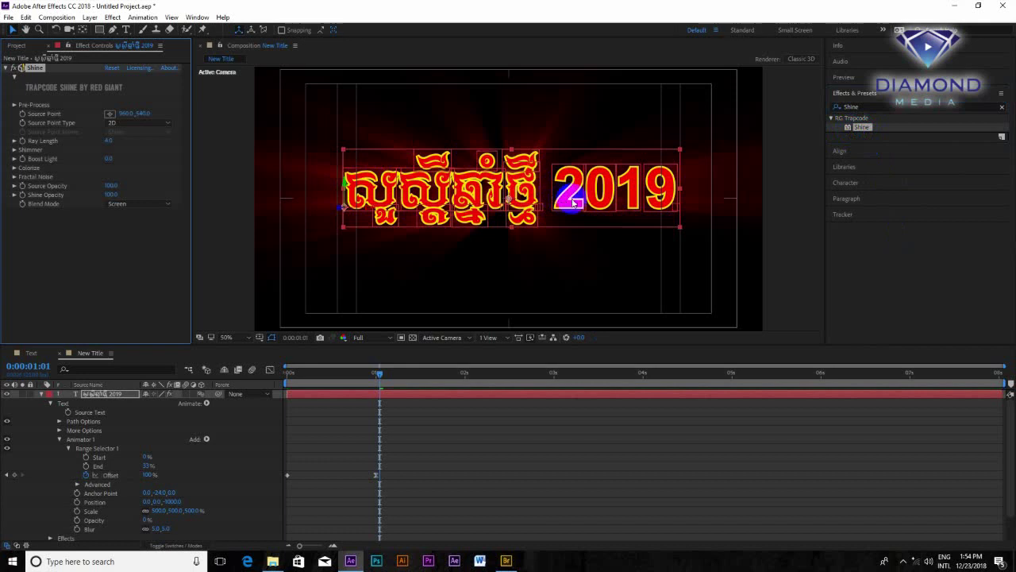
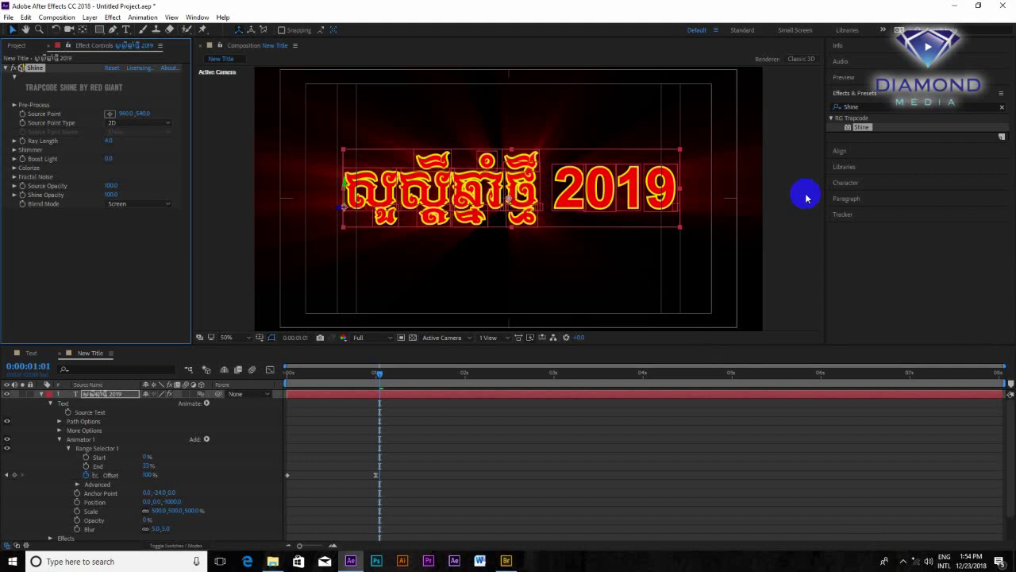
Replace the title's Shine glow with a CC Light Sweep at 1:17, centred above the text.
key("Delete")
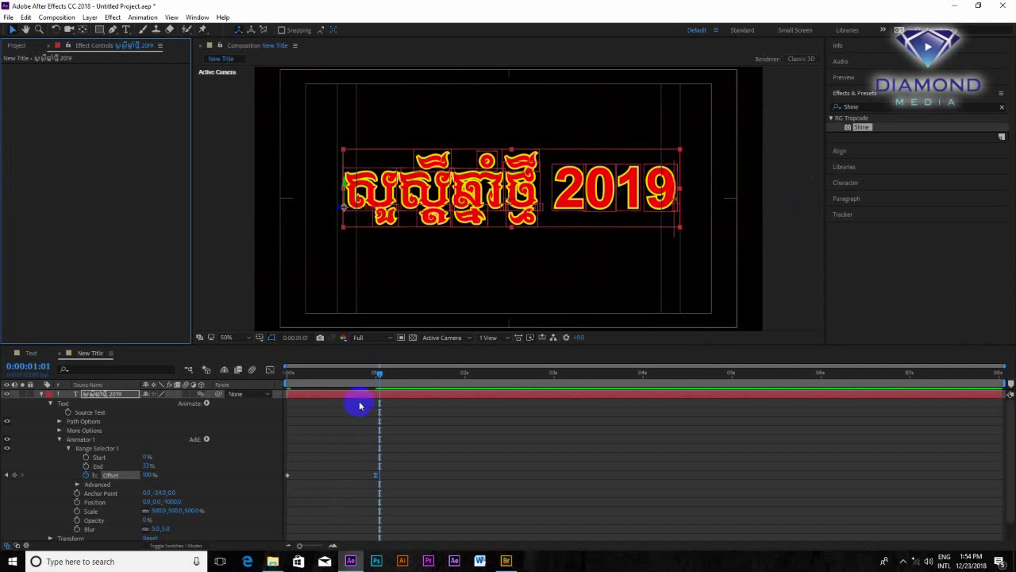
left_click_drag(359, 382, 436, 373)
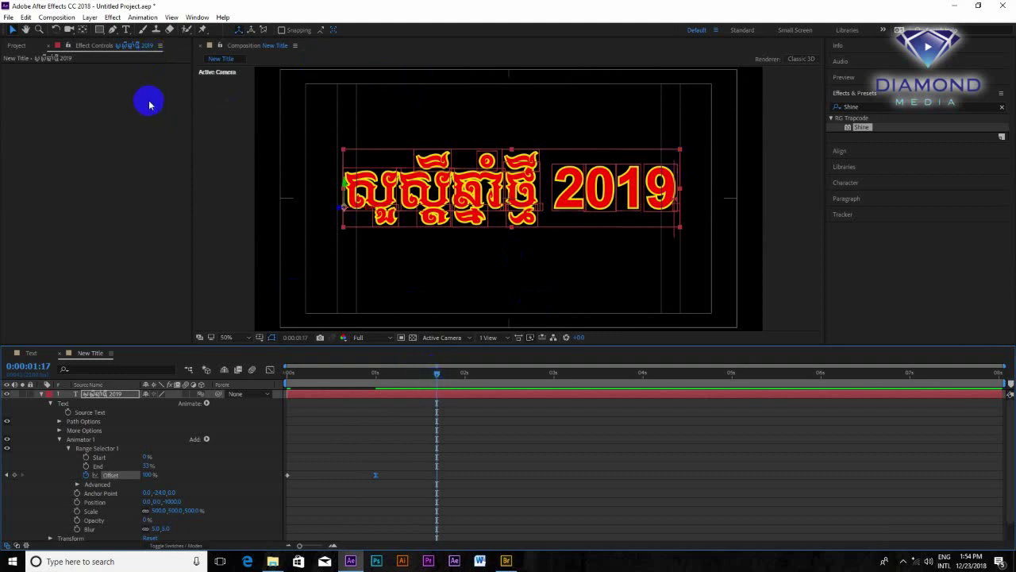
left_click(112, 17)
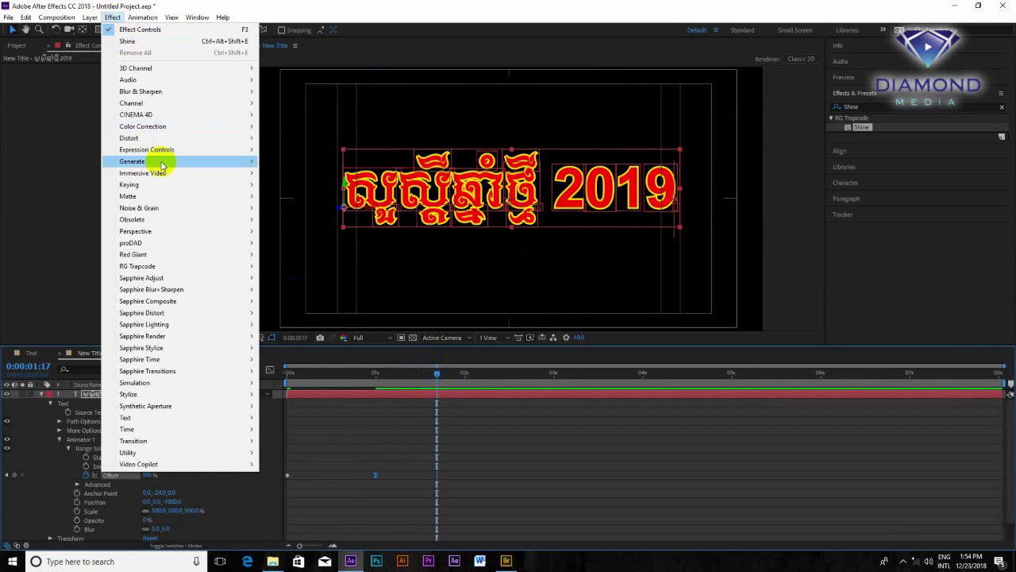
mouse_move(162, 165)
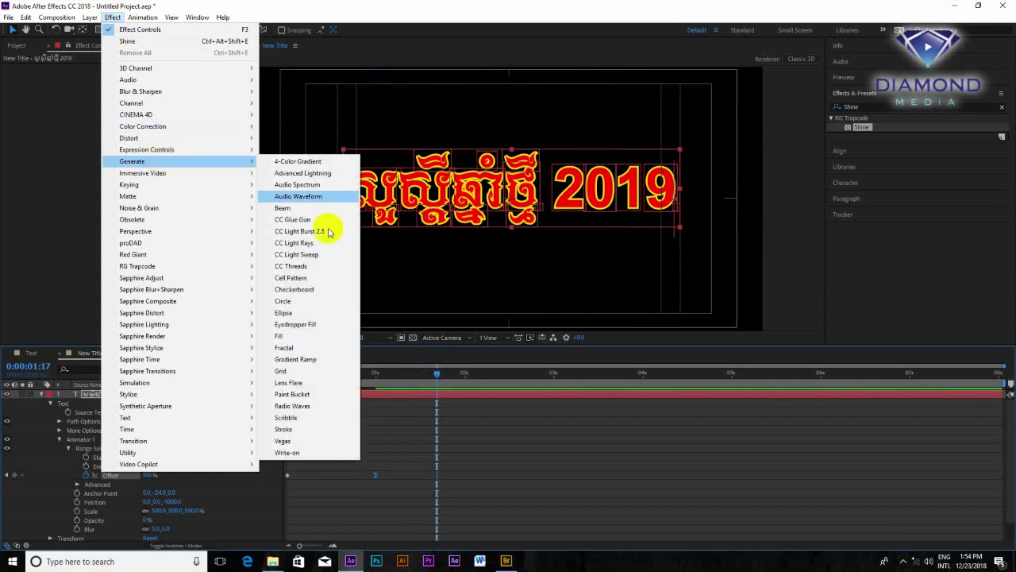
left_click(318, 254)
mouse_move(484, 203)
left_mouse_down()
mouse_move(509, 131)
mouse_move(465, 124)
left_mouse_up()
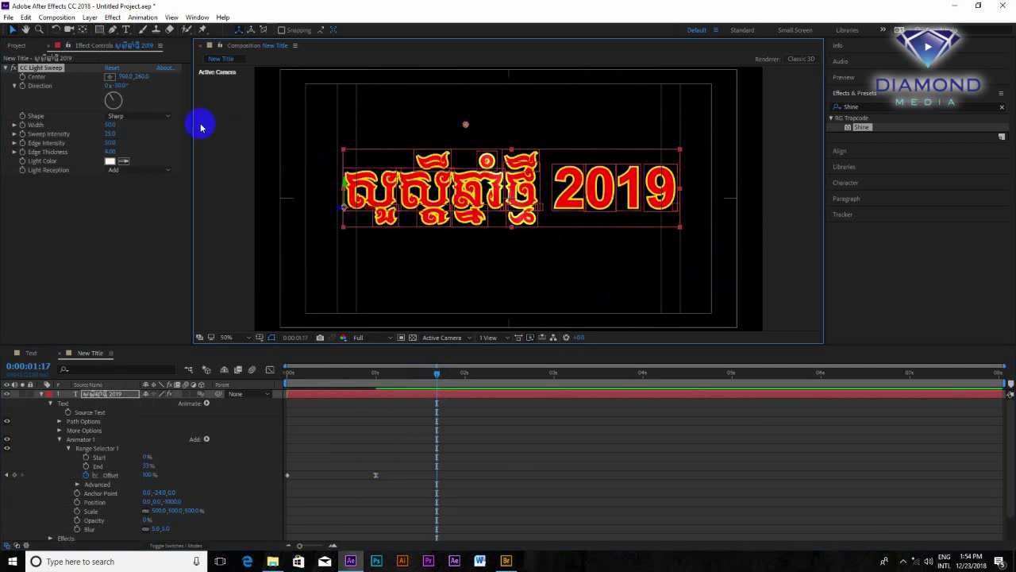
Widen the light sweep band and try orange, blue, green and golden-yellow light colours.
mouse_move(110, 125)
left_mouse_down()
mouse_move(168, 135)
mouse_move(125, 154)
left_mouse_up()
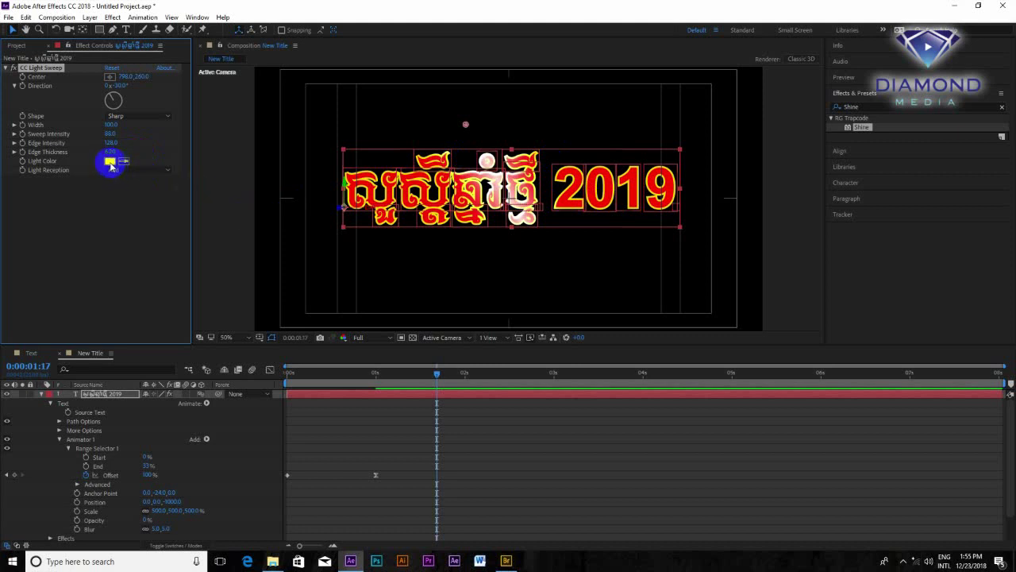
left_click(110, 162)
left_click_drag(484, 227, 506, 217)
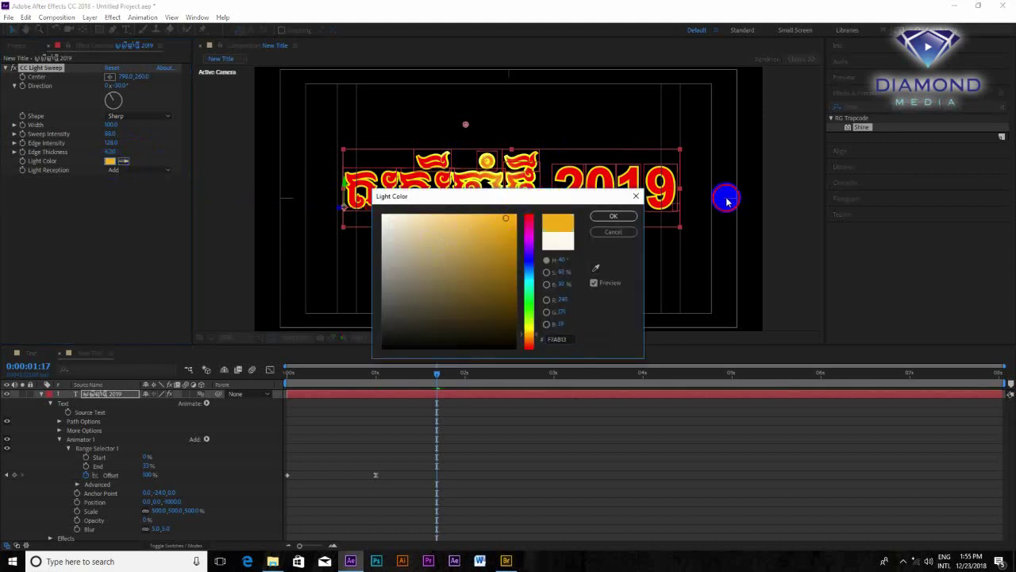
left_click_drag(727, 201, 728, 165)
left_click_drag(779, 299, 778, 253)
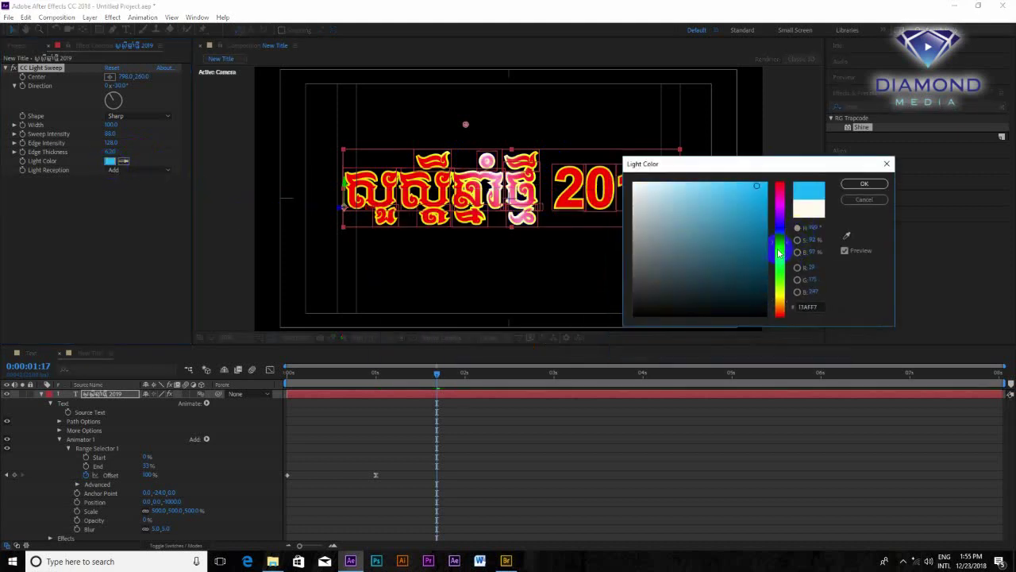
mouse_move(782, 275)
left_mouse_down()
mouse_move(781, 320)
mouse_move(781, 305)
left_mouse_up()
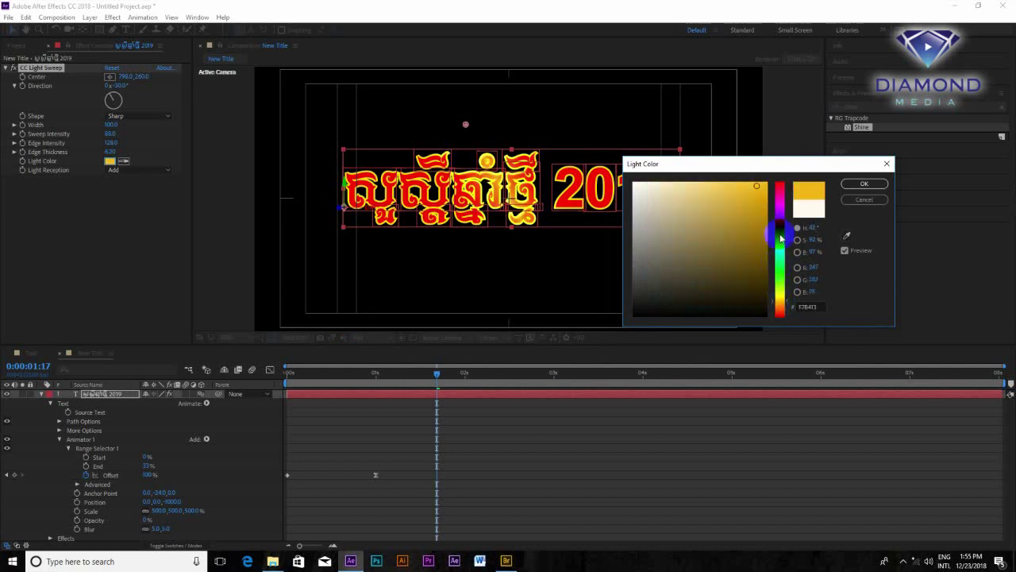
mouse_move(759, 195)
left_mouse_down()
mouse_move(744, 200)
mouse_move(710, 177)
left_mouse_up()
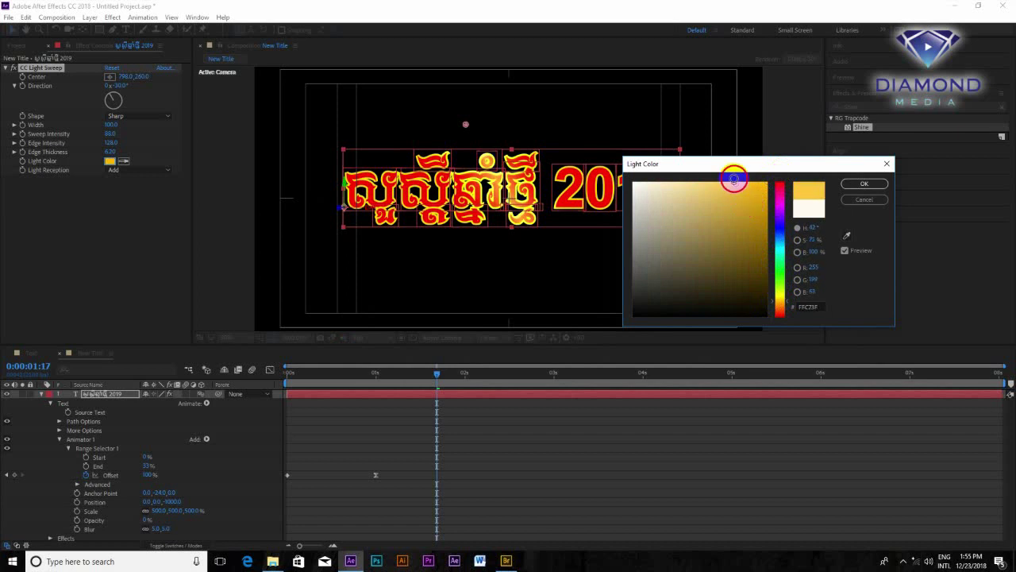
left_click_drag(710, 177, 743, 174)
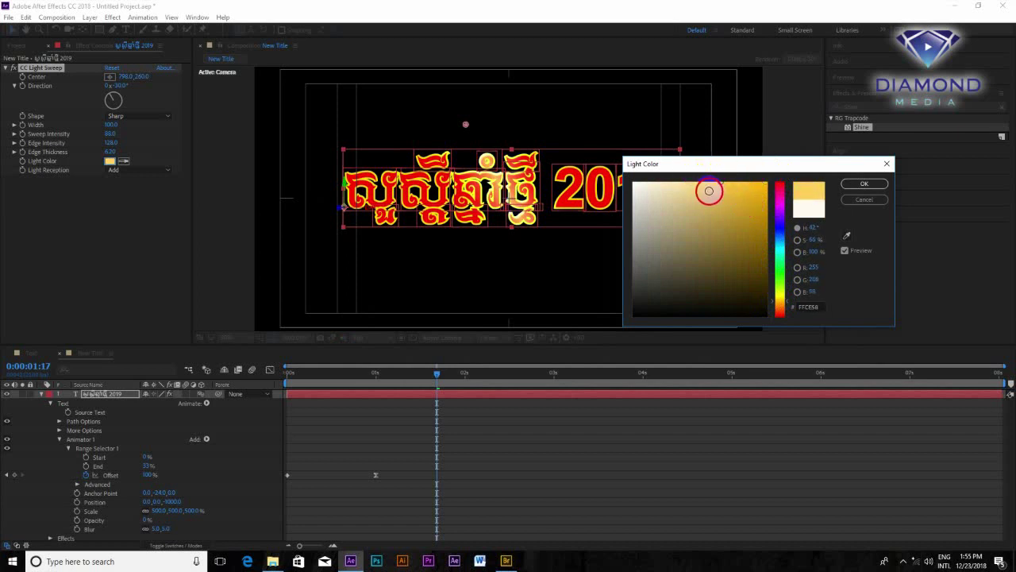
left_click_drag(747, 169, 753, 170)
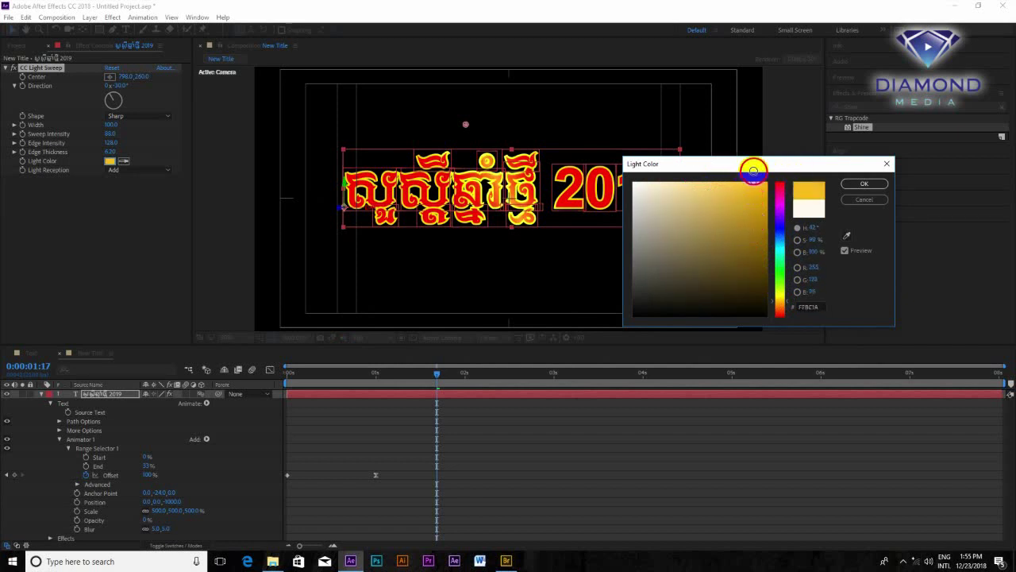
Set the sweep's light colour to light blue (1AABFF) and move to about 1 second.
left_click(780, 271)
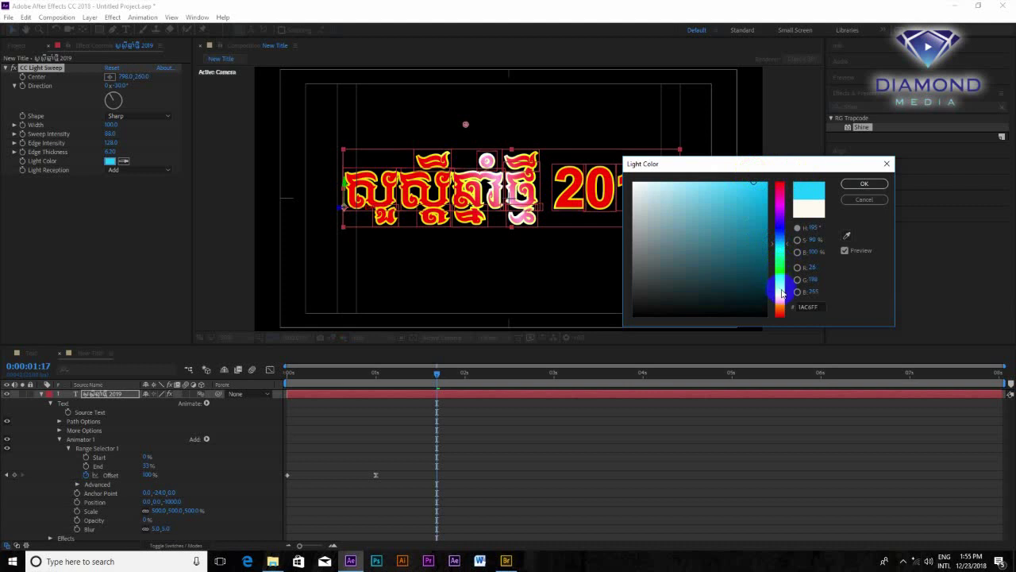
left_click(782, 293)
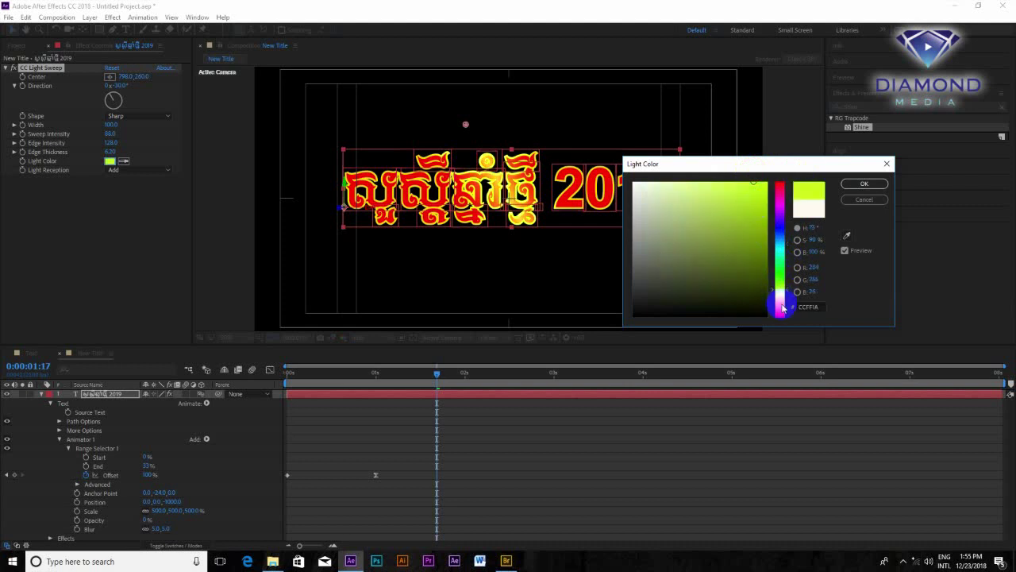
left_click(779, 302)
left_click(778, 241)
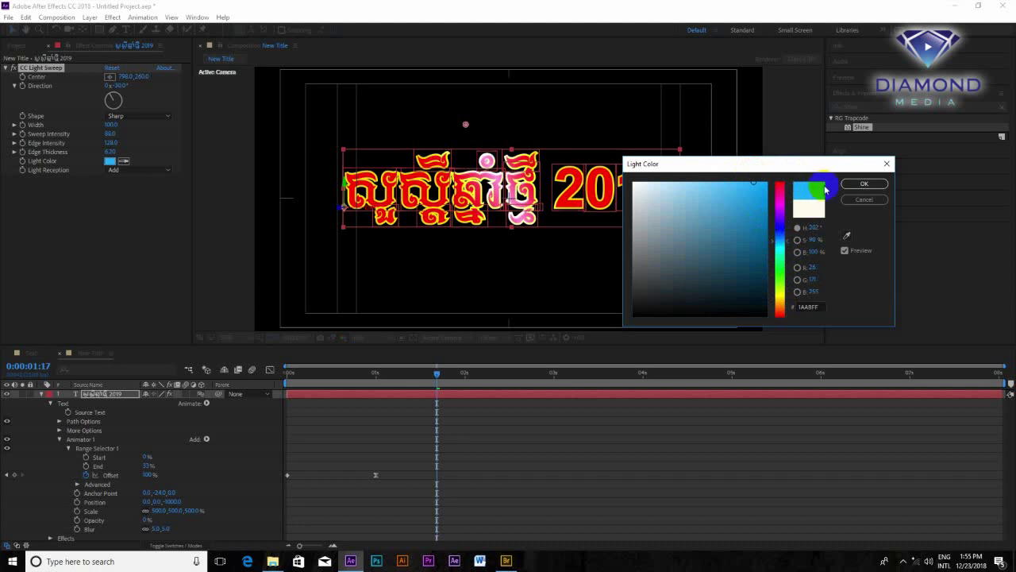
left_click(859, 183)
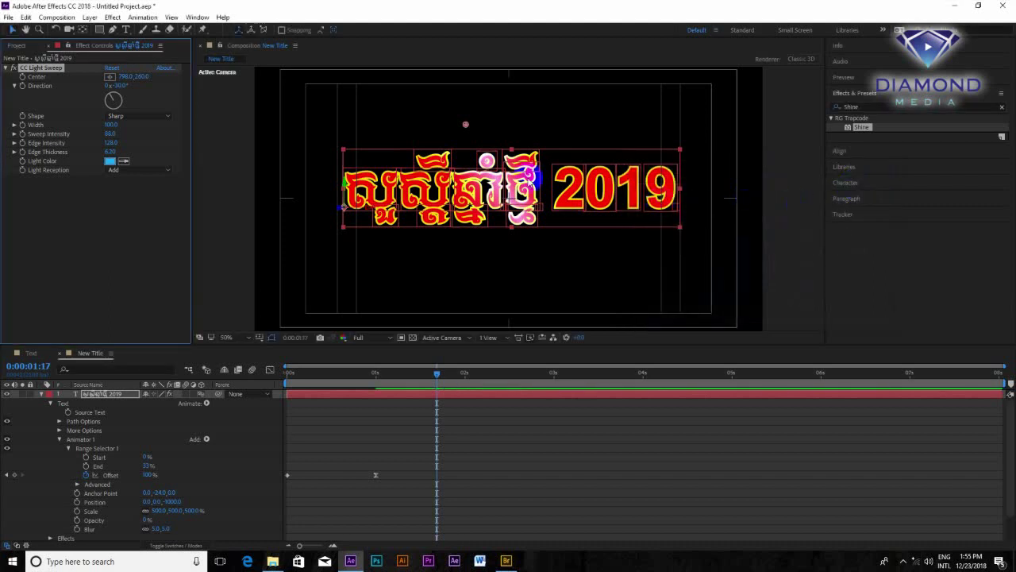
left_click(375, 377)
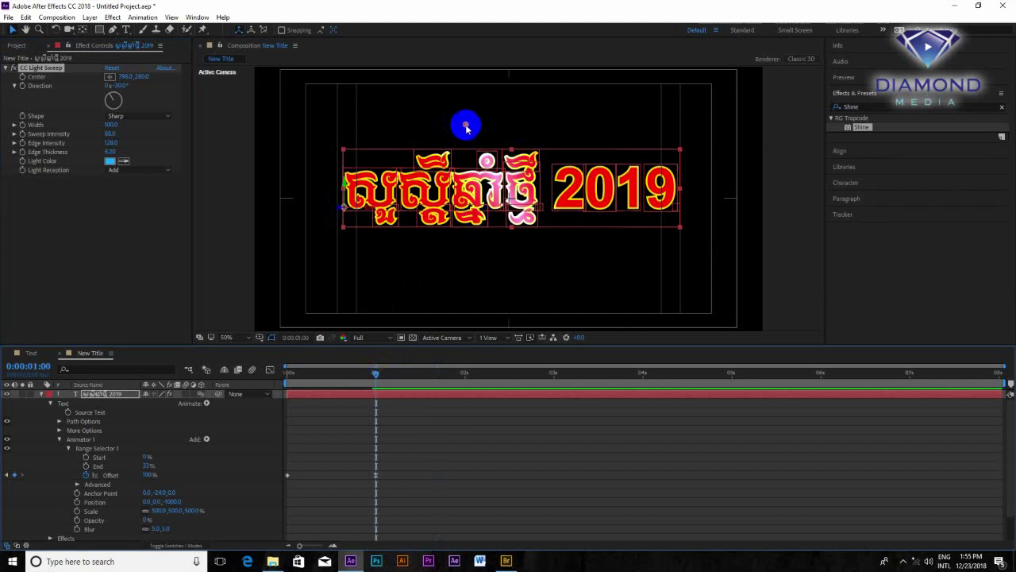
At 1 second, move the sweep centre left of the title and set a Center keyframe.
left_click(58, 70)
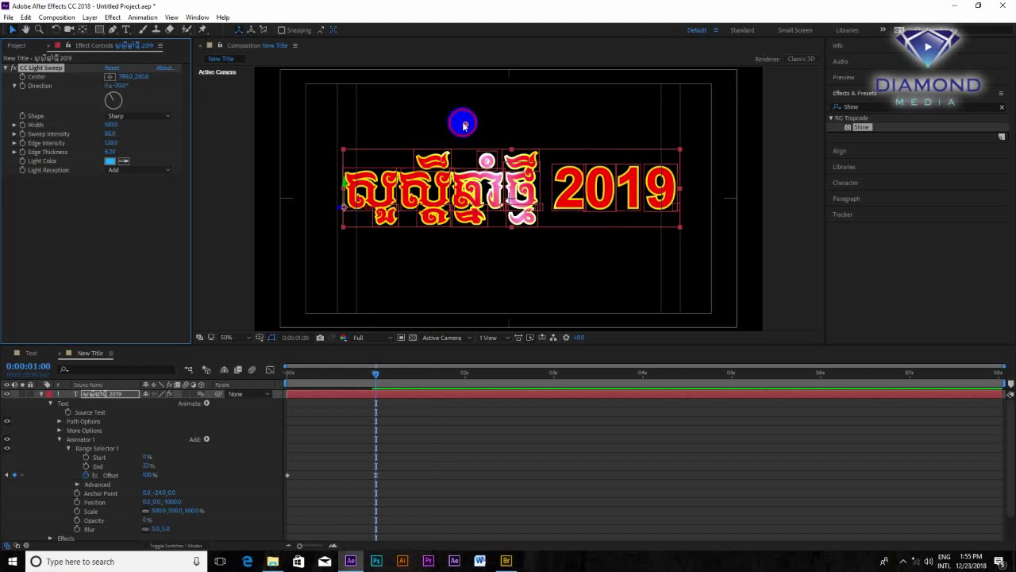
left_click_drag(464, 125, 306, 135)
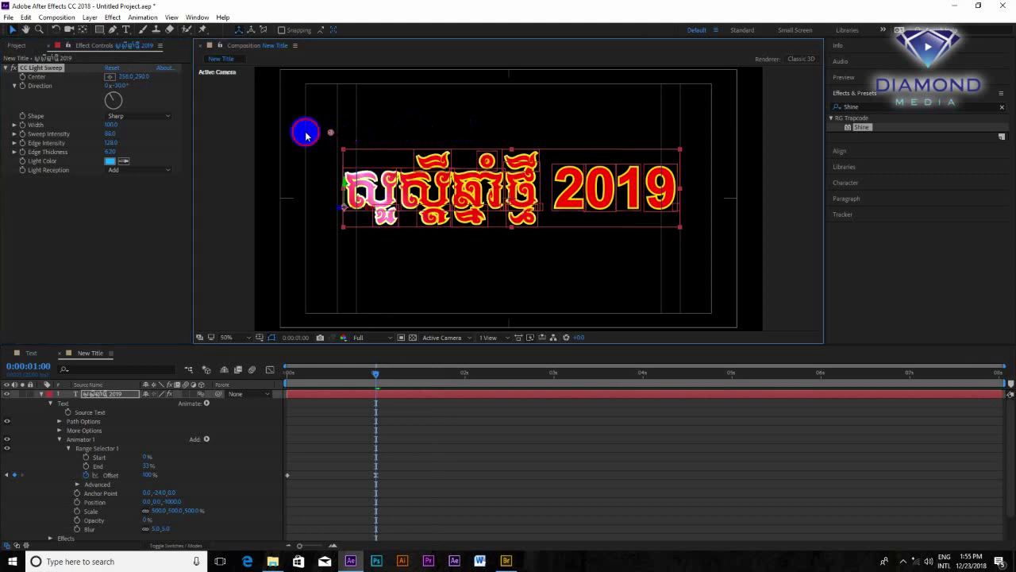
left_click_drag(306, 135, 272, 140)
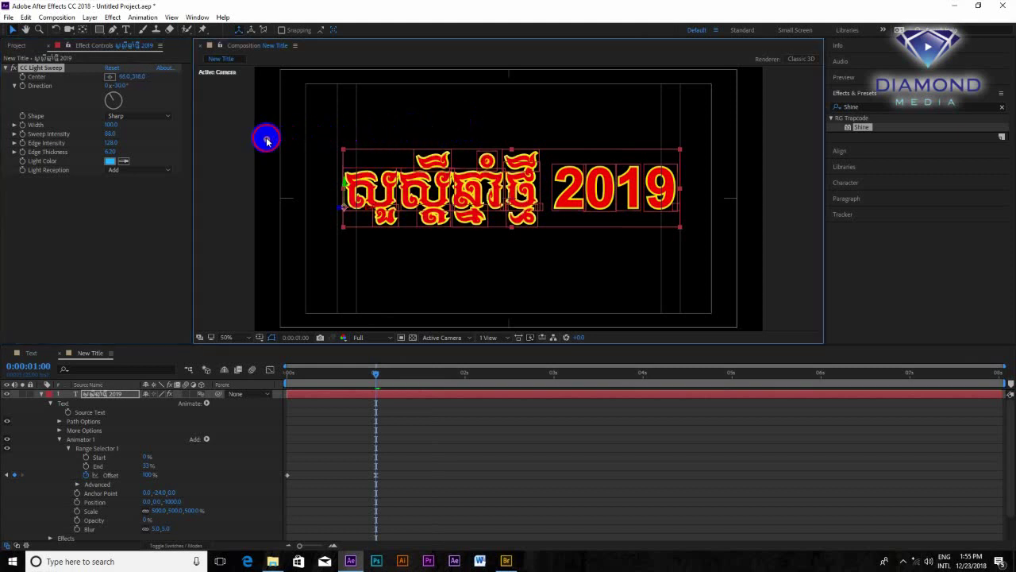
left_click(24, 90)
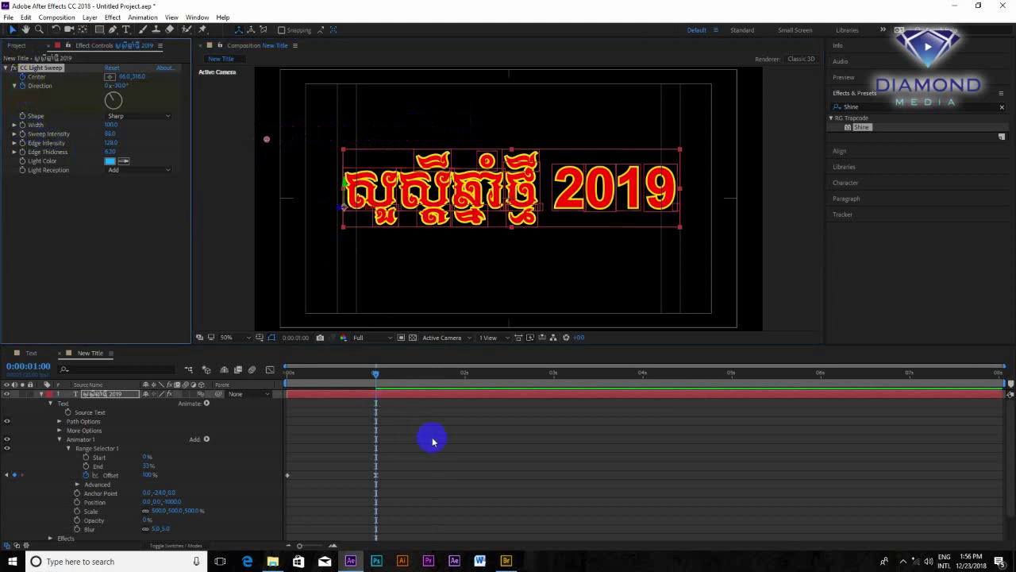
At 3 seconds, move the sweep centre across 2019 past the title's right end.
left_click_drag(370, 374, 553, 373)
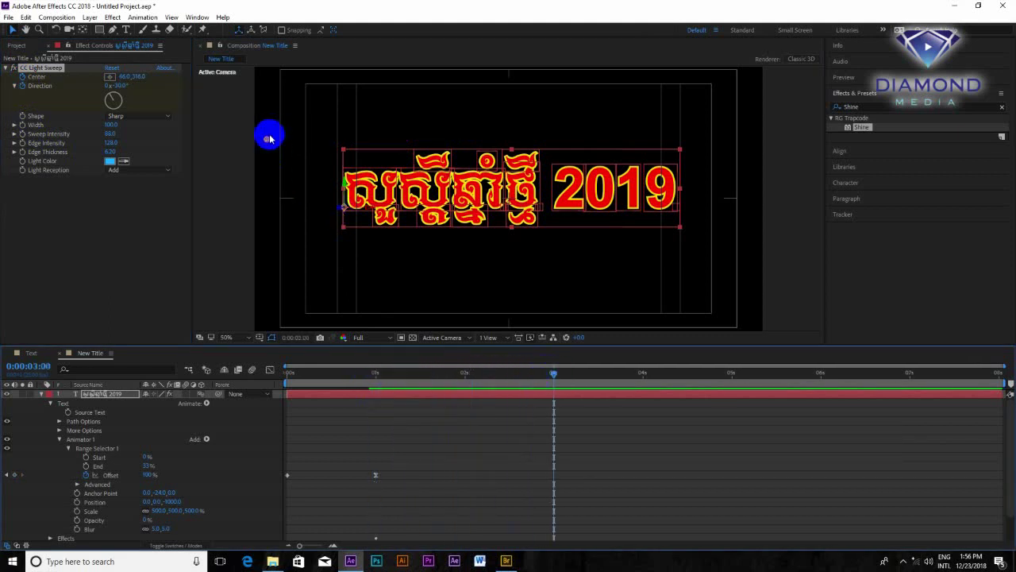
left_click_drag(269, 140, 612, 109)
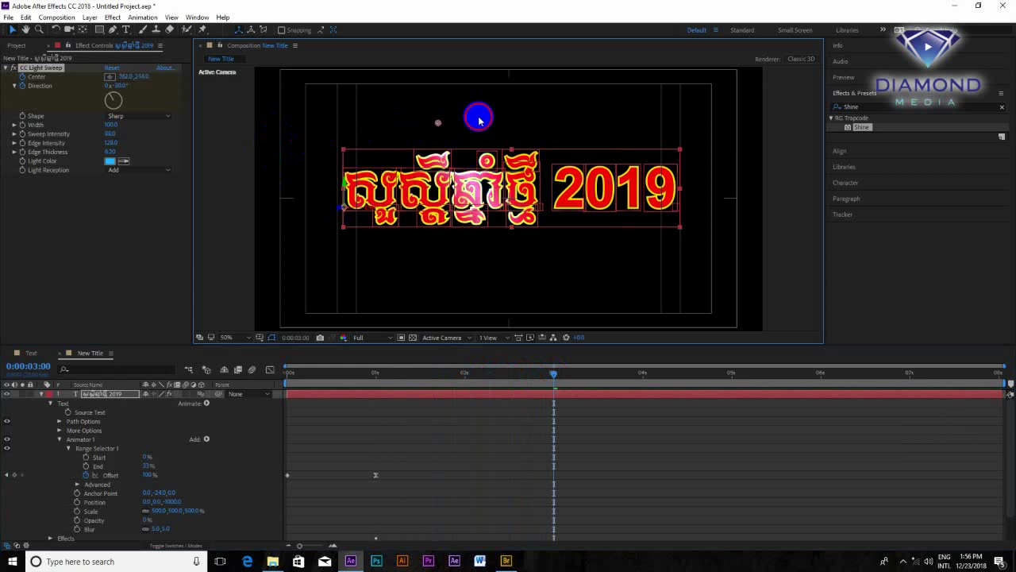
left_click_drag(613, 109, 716, 96)
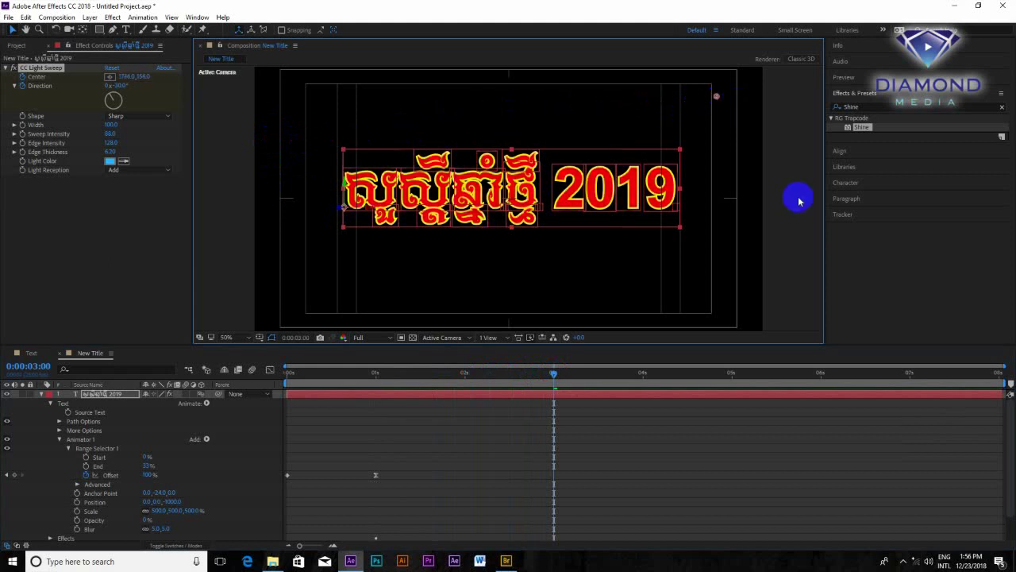
At 4:24, bring the sweep centre back off the left edge, then return to the start.
left_click(727, 375)
left_click_drag(717, 98, 341, 134)
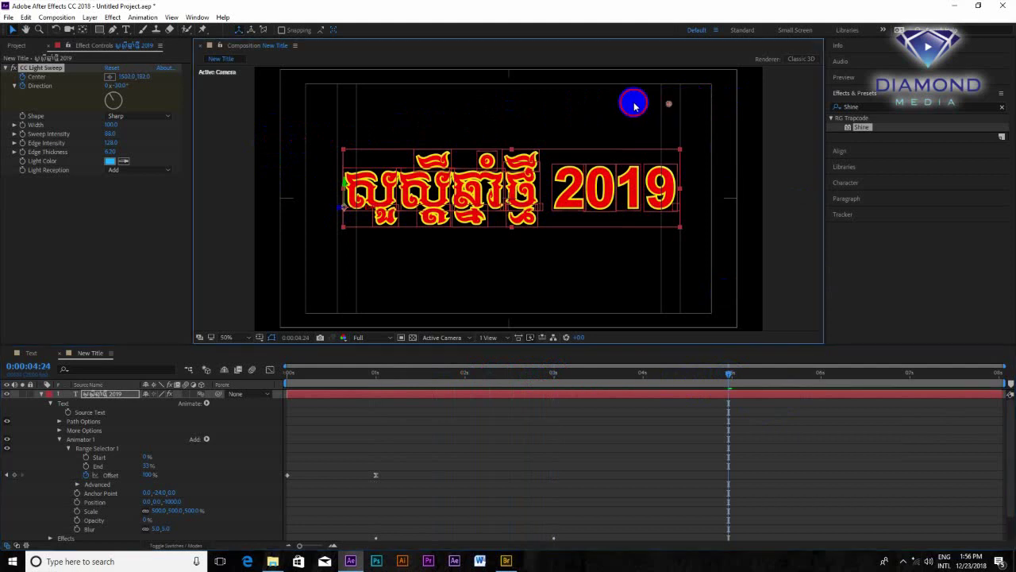
left_click_drag(341, 134, 253, 149)
key("Home")
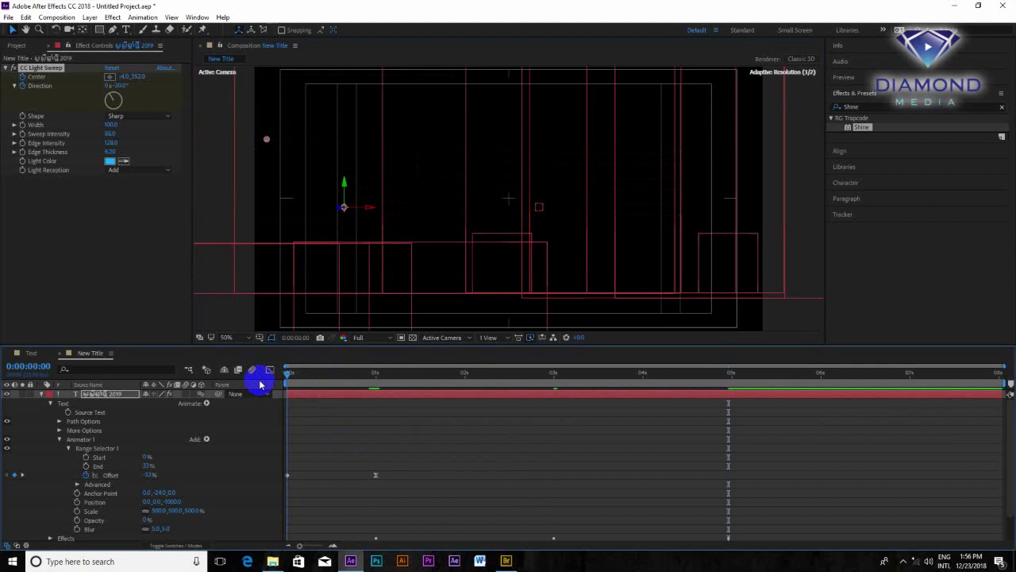
Preview the sweep, then at 4 seconds raise its centre over the middle of the title.
key("space")
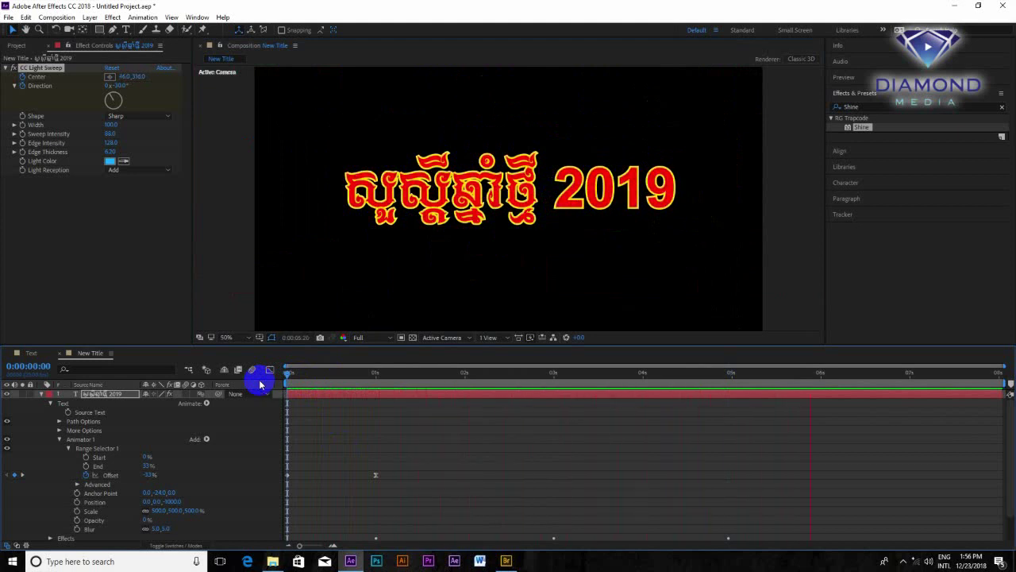
left_click_drag(314, 389, 536, 406)
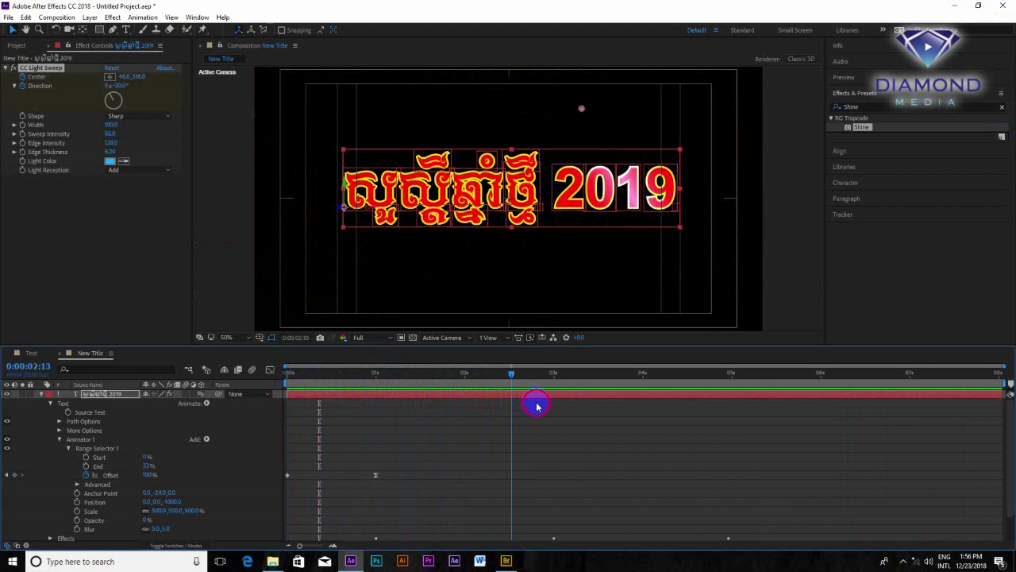
left_click_drag(536, 406, 643, 417)
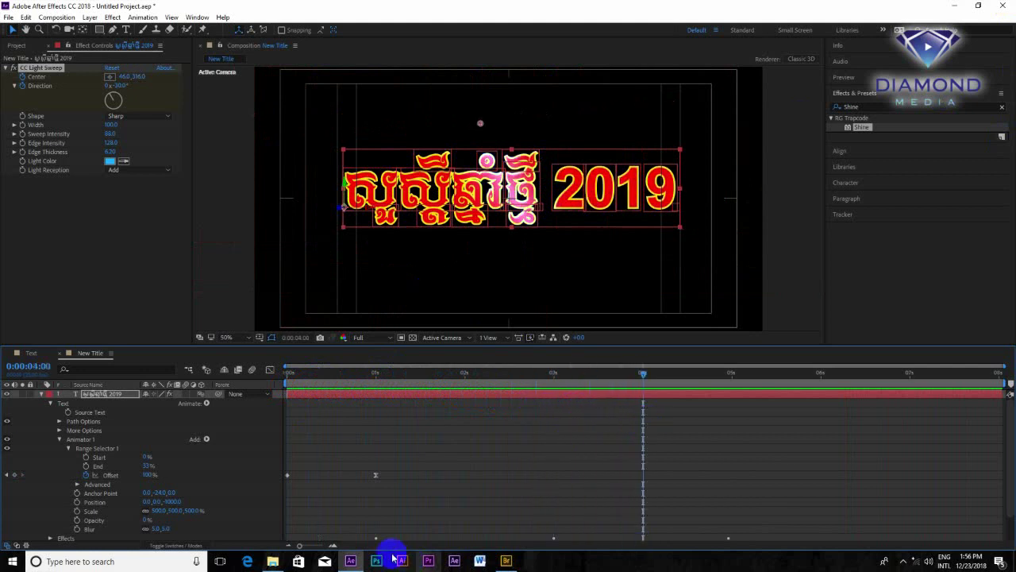
left_click_drag(577, 227, 577, 199)
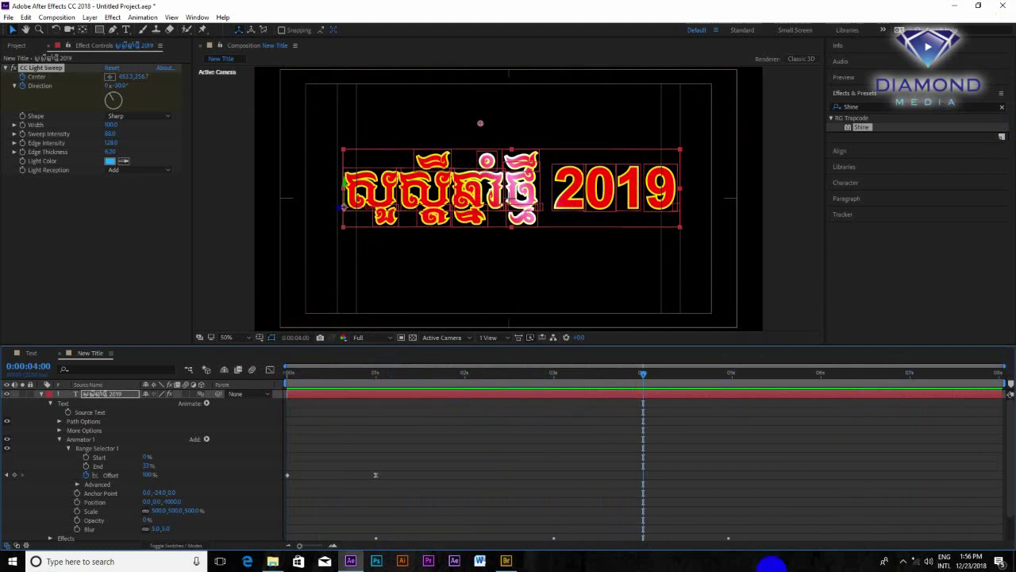
Add a Bevel Alpha effect to the title with edge thickness about 4.6.
left_click(112, 17)
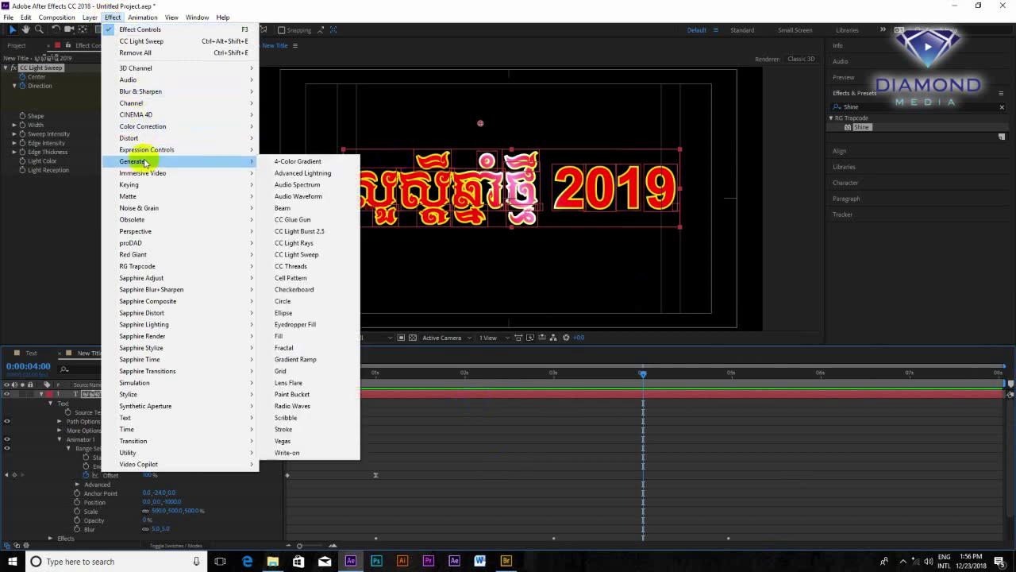
mouse_move(165, 232)
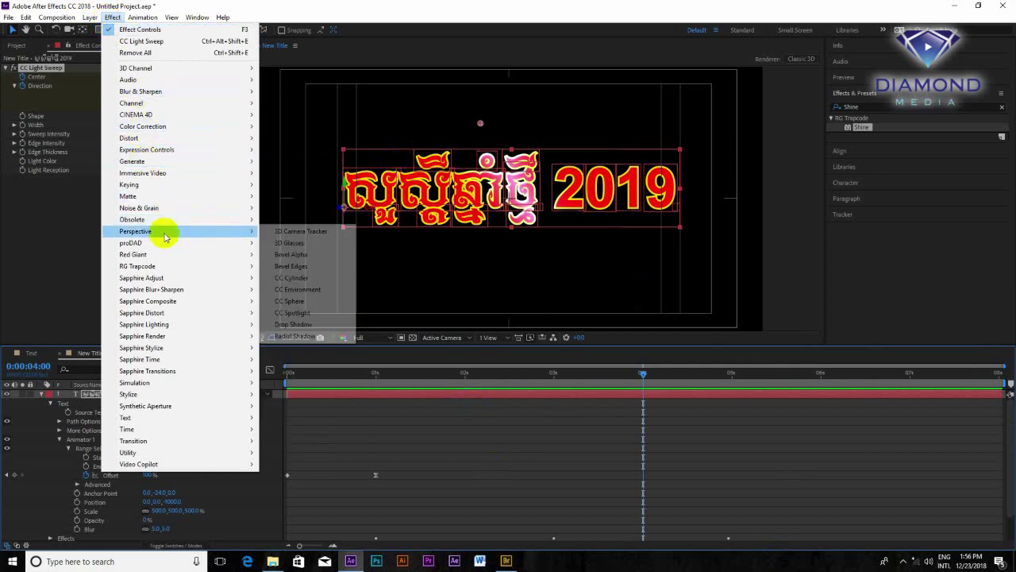
left_click(311, 259)
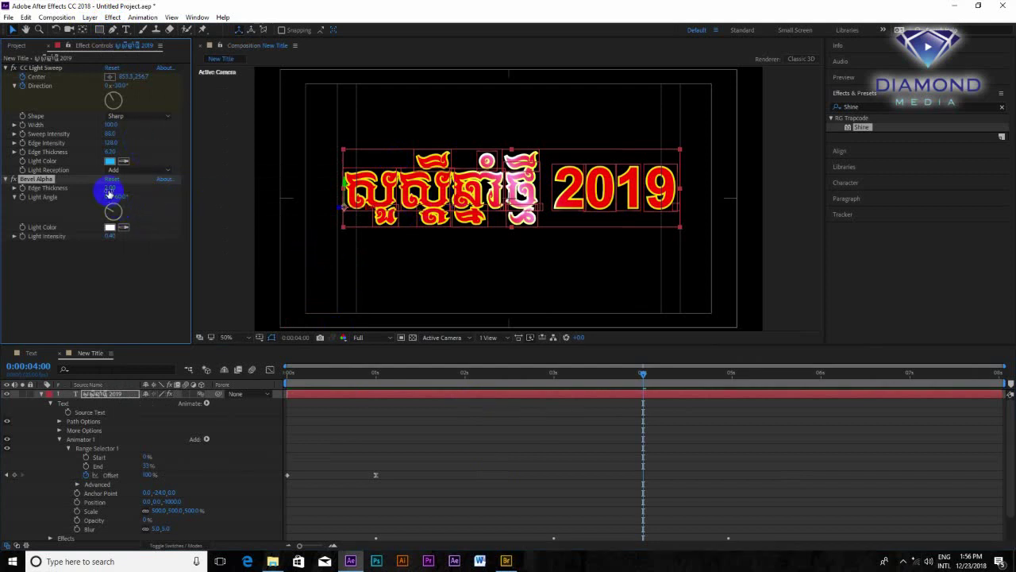
left_click_drag(113, 188, 135, 188)
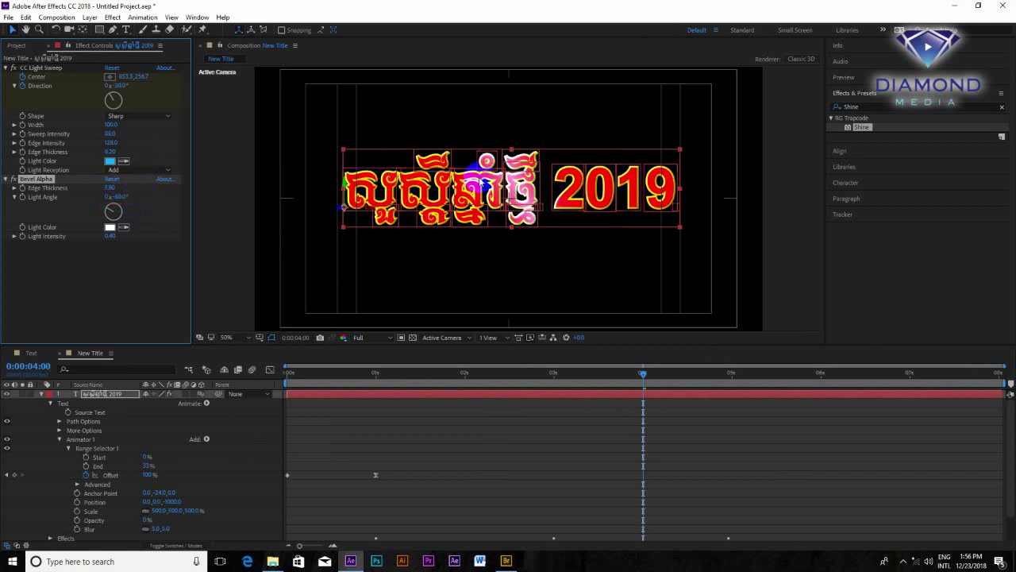
scroll(472, 182, "up", 2)
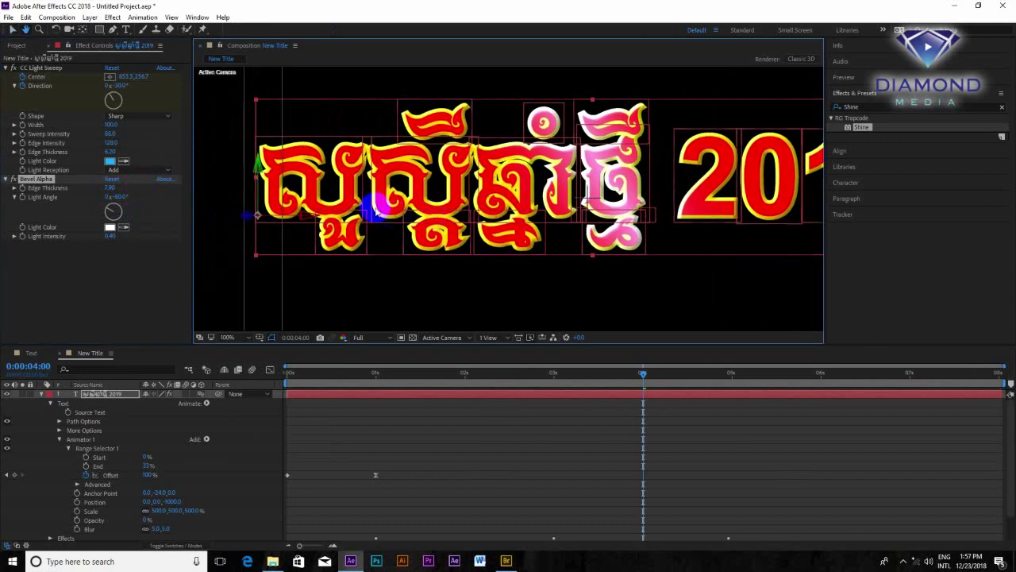
left_click(44, 185)
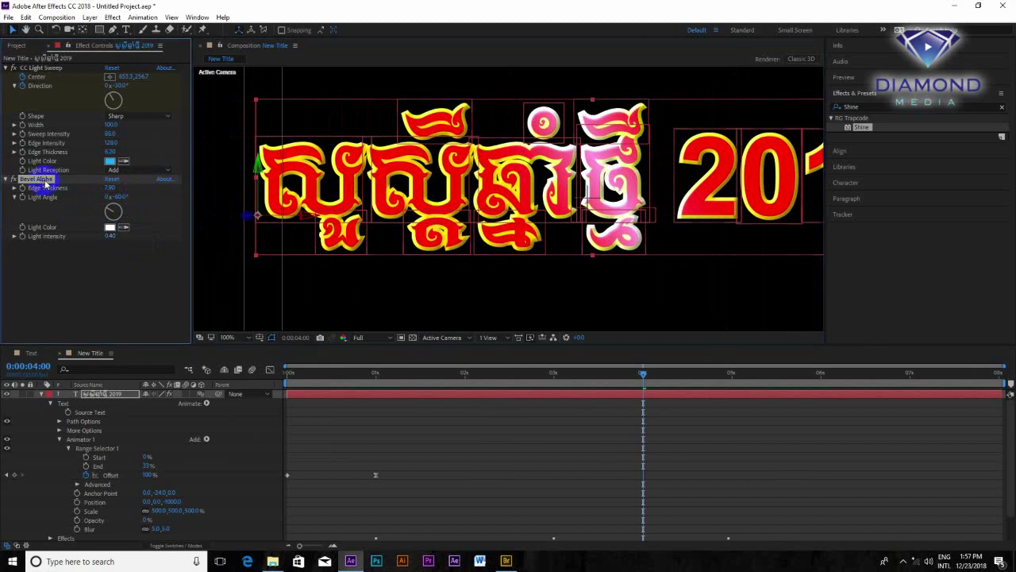
key("Delete")
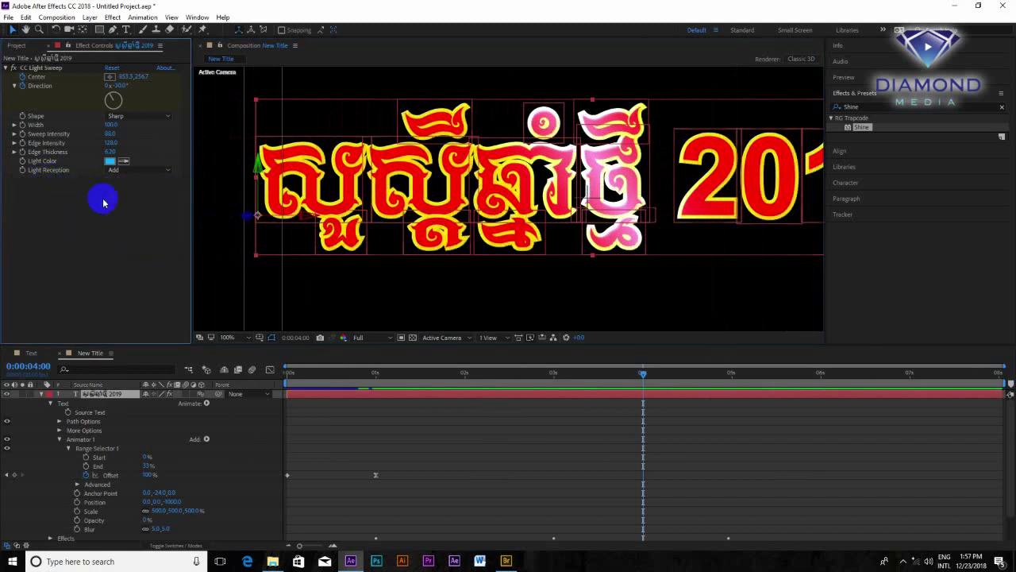
key("ctrl+z")
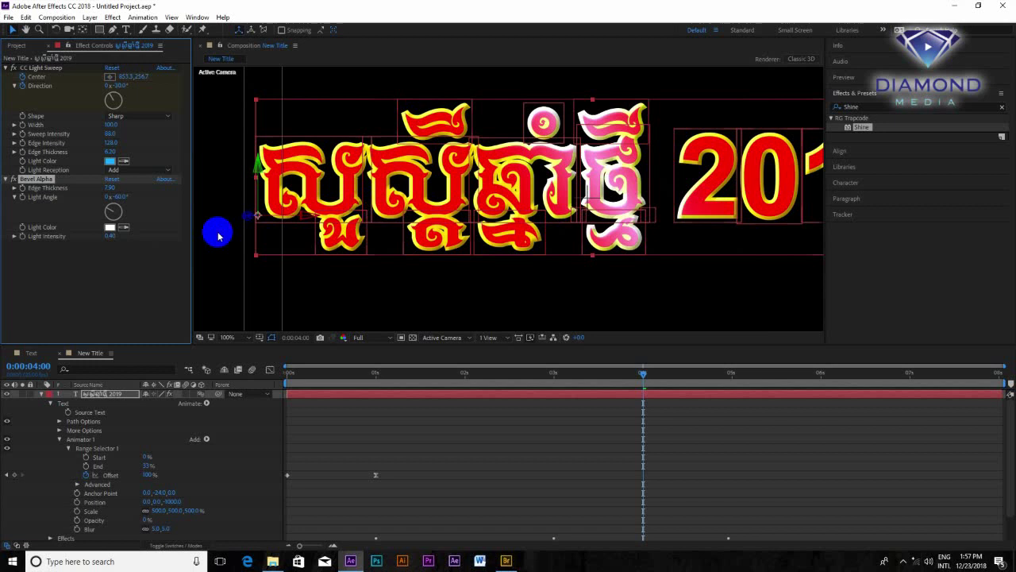
left_click_drag(107, 188, 96, 191)
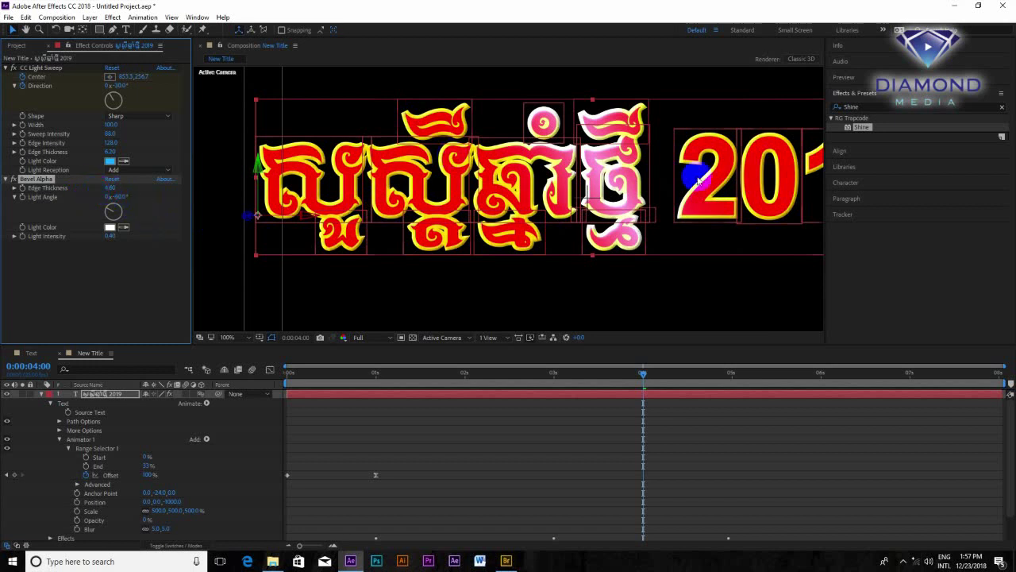
scroll(597, 230, "down", 2)
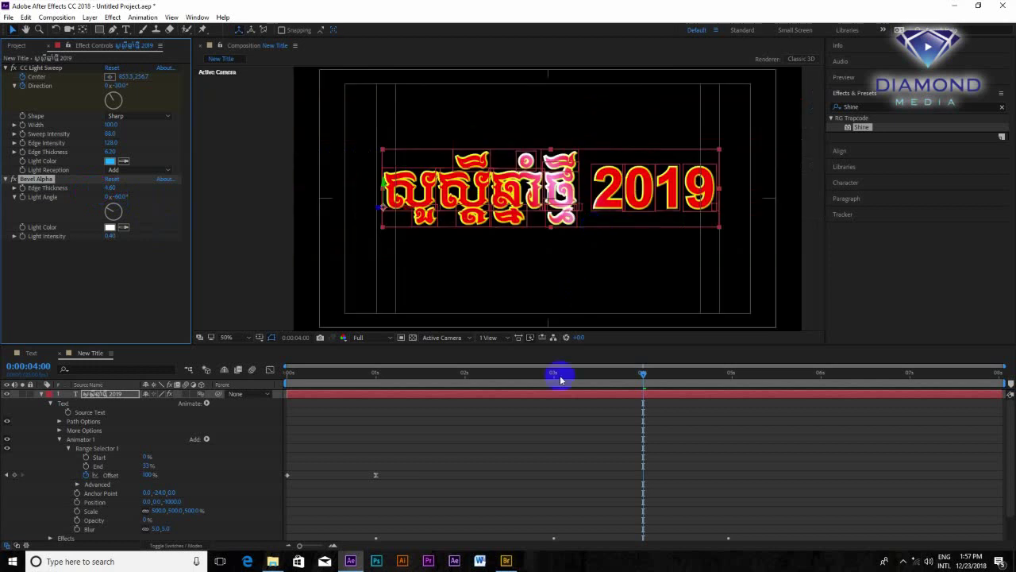
Show the transparency grid and preview the title animation from the first frame.
left_click(413, 338)
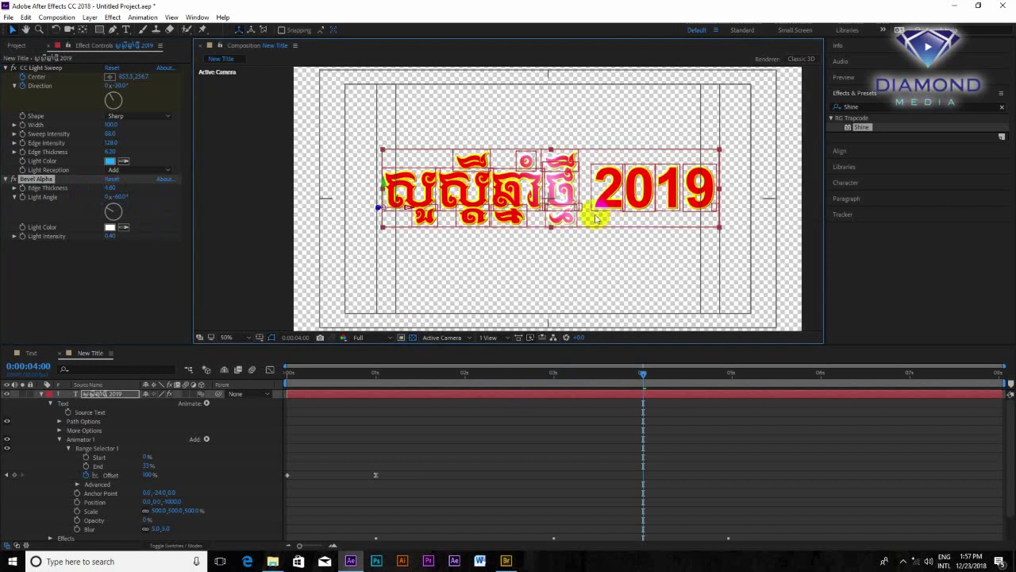
left_click_drag(612, 373, 581, 373)
left_click_drag(456, 389, 269, 398)
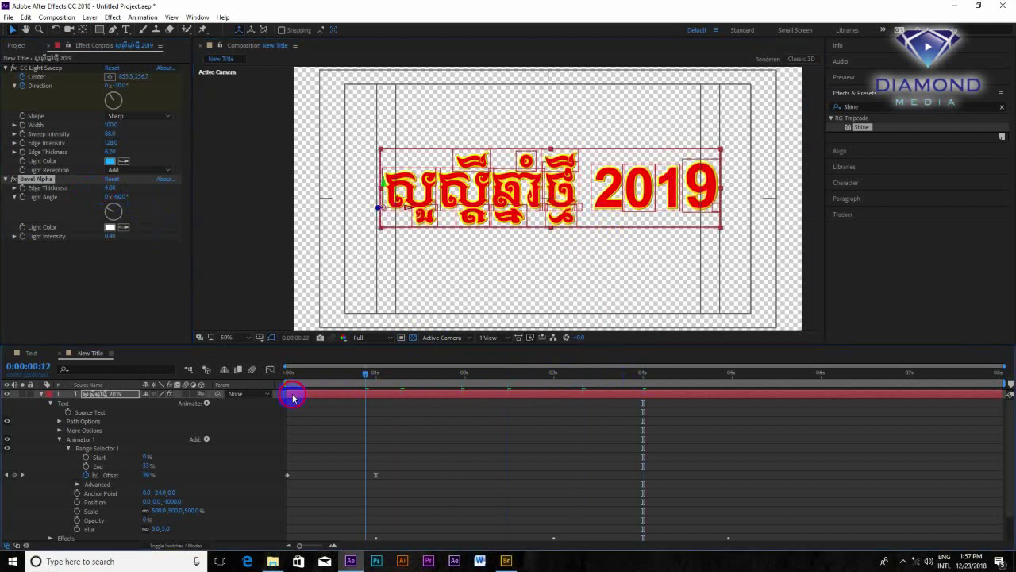
key("space")
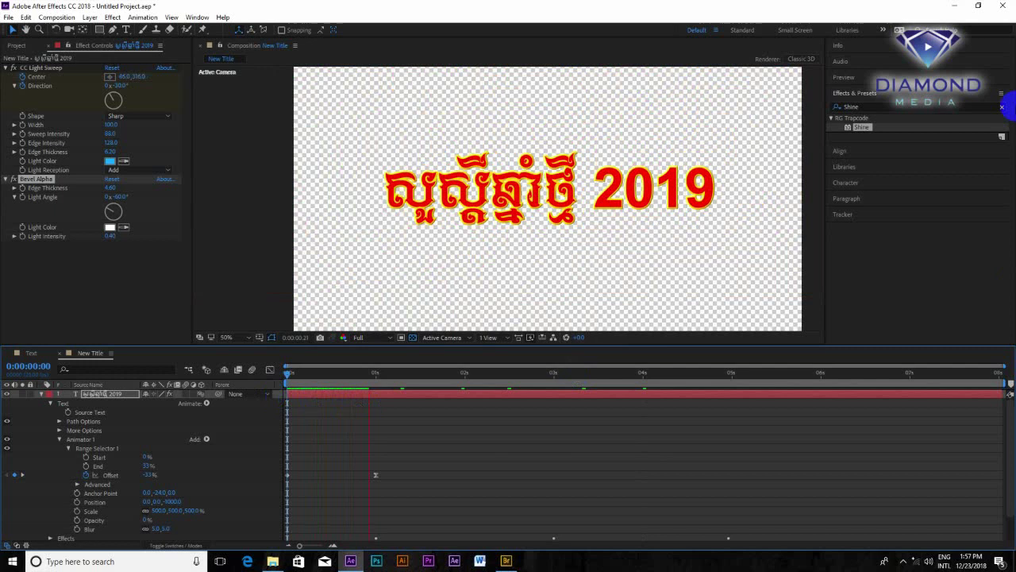
left_click(696, 354)
left_click_drag(343, 384, 419, 384)
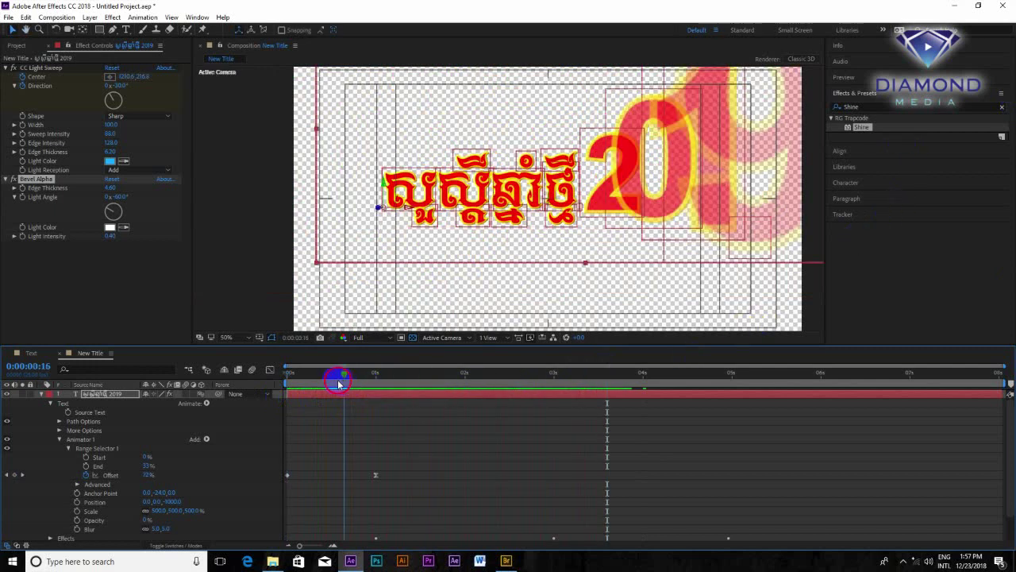
left_click_drag(459, 412, 477, 417)
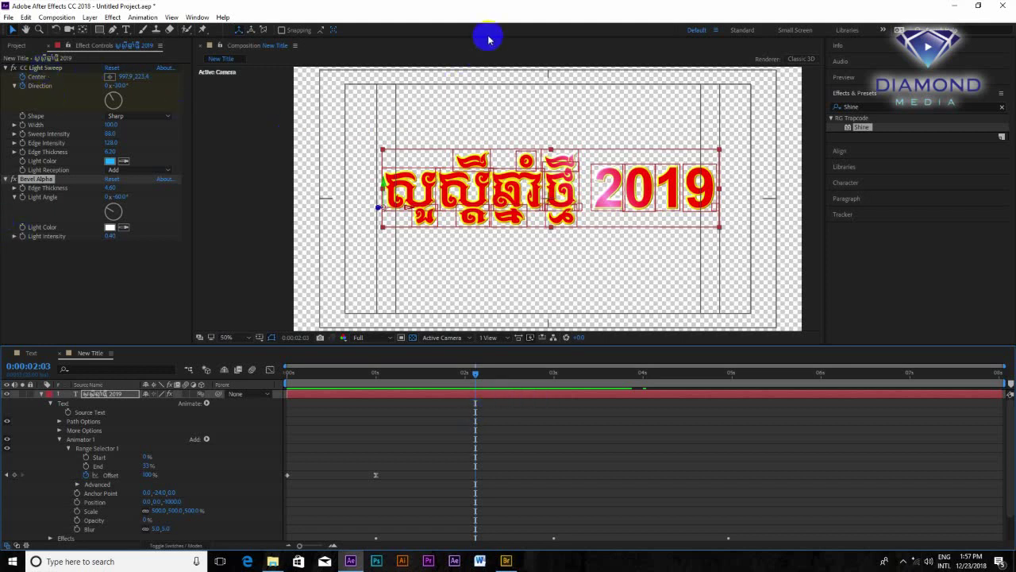
Start Save As and navigate to D:\Personal Toturial\After Effect.
left_click(10, 22)
mouse_move(158, 126)
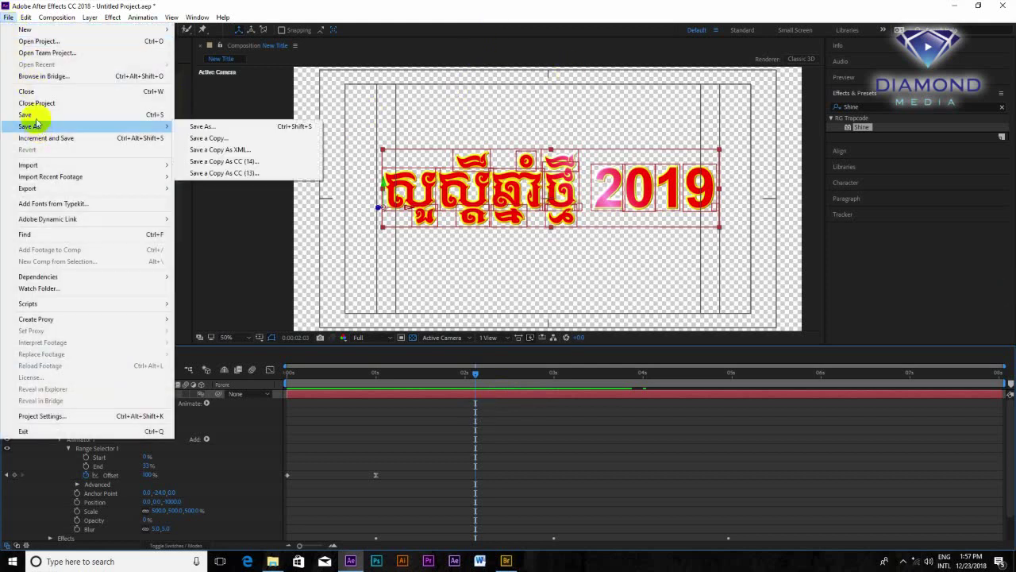
left_click(31, 114)
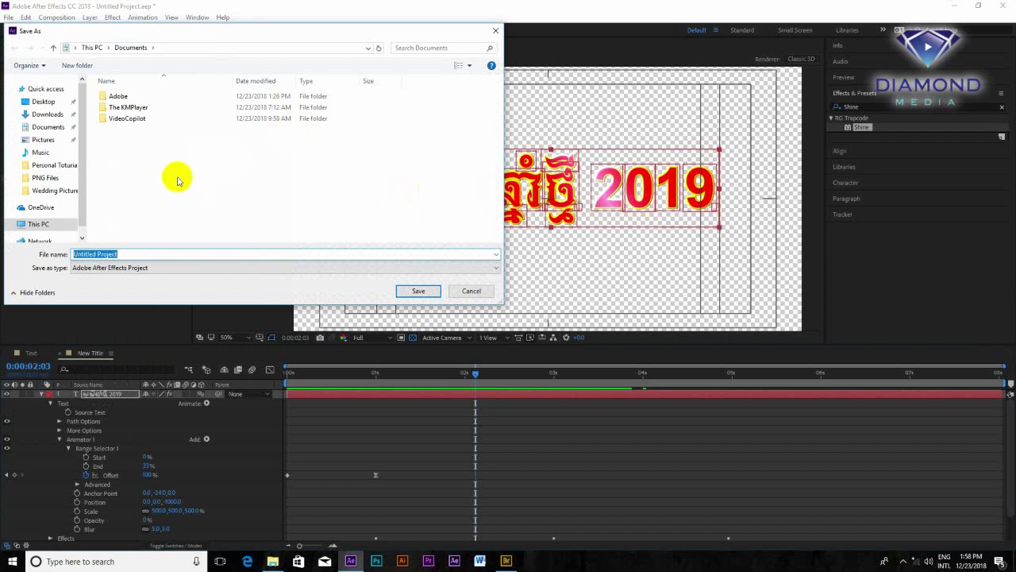
scroll(72, 204, "down", 1)
left_click(39, 204)
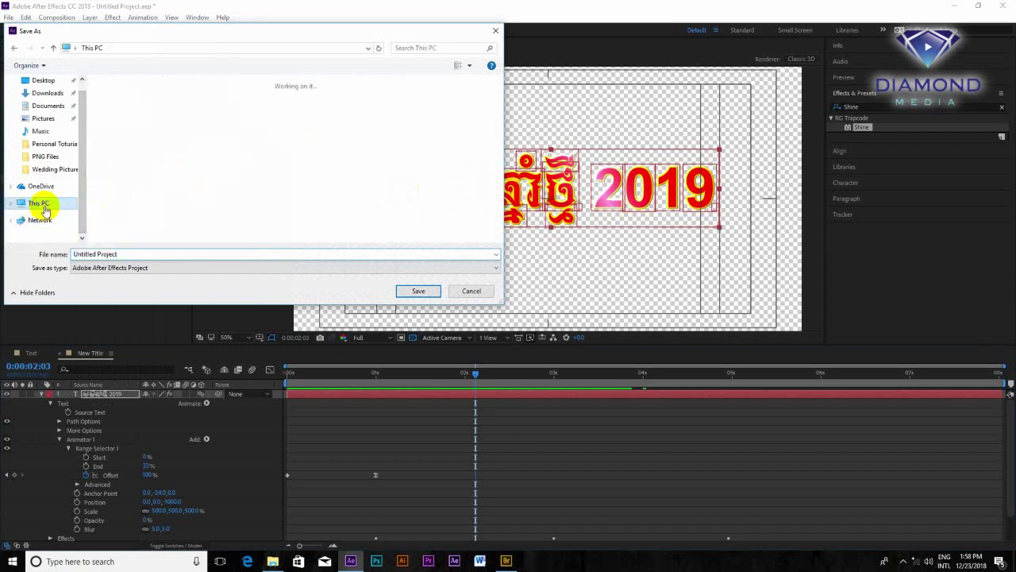
scroll(270, 148, "down", 2)
left_click(281, 193)
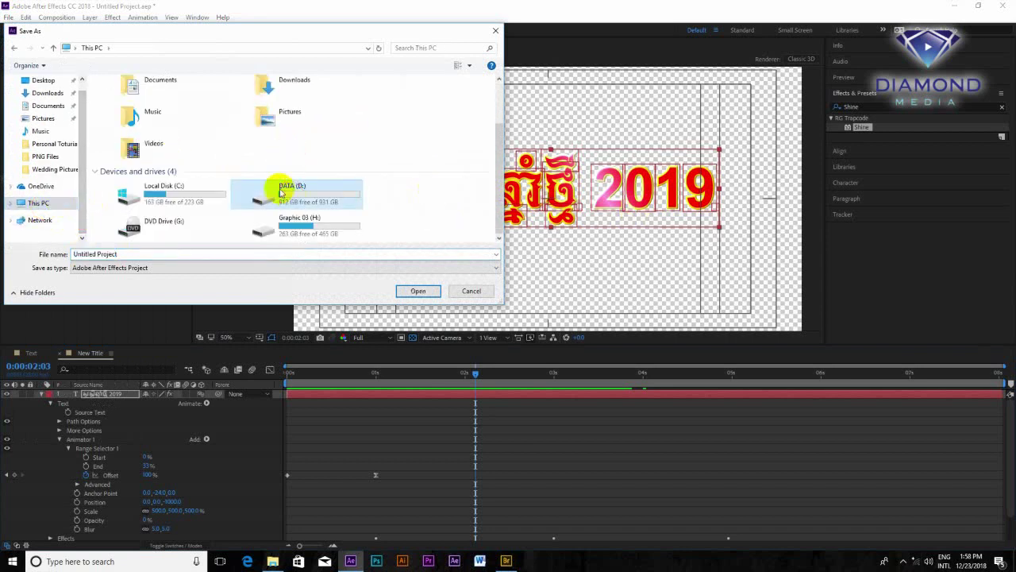
double_click(280, 193)
double_click(139, 96)
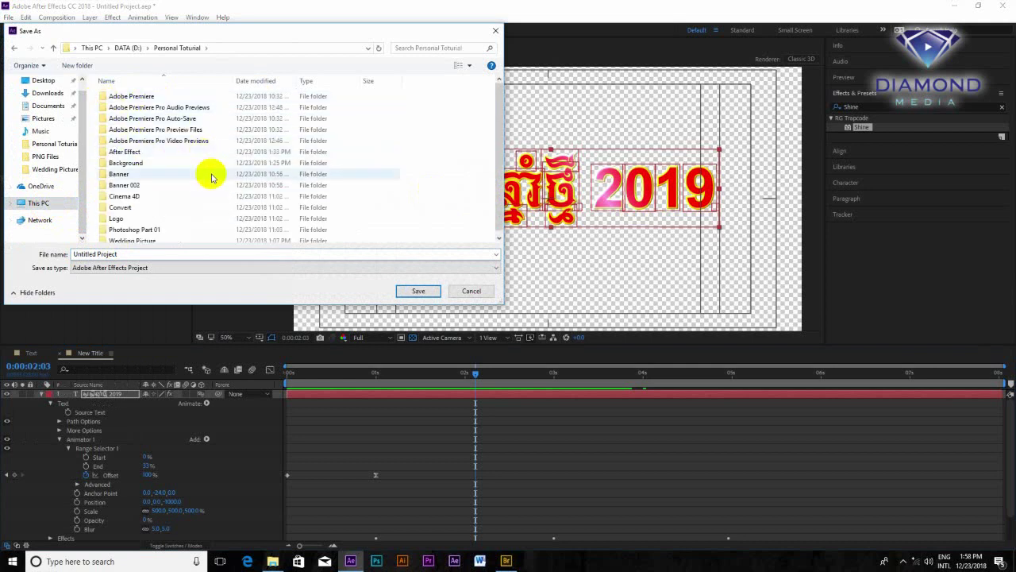
double_click(131, 152)
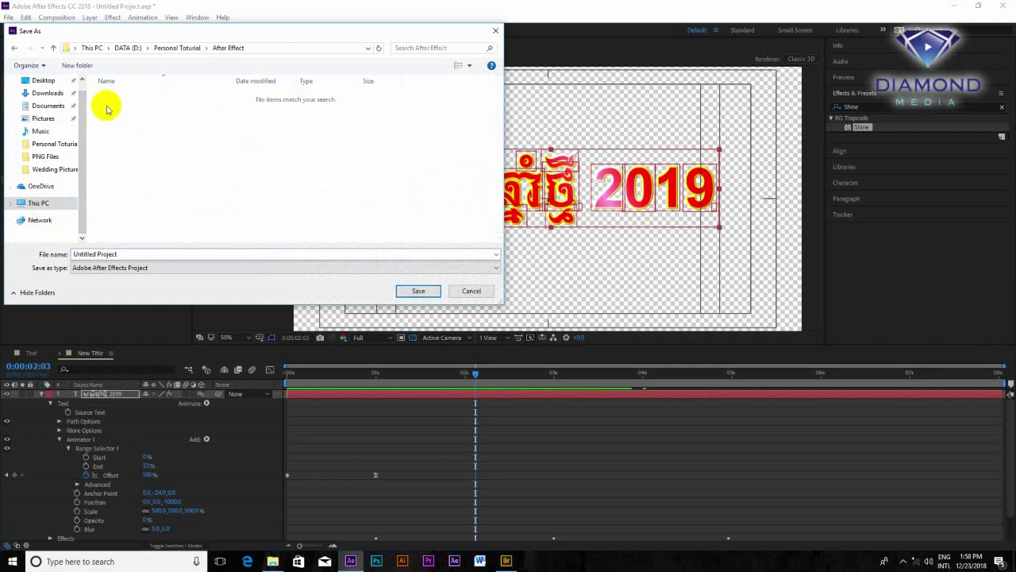
Save the project as Testing and collapse the title layer's properties.
left_click(200, 255)
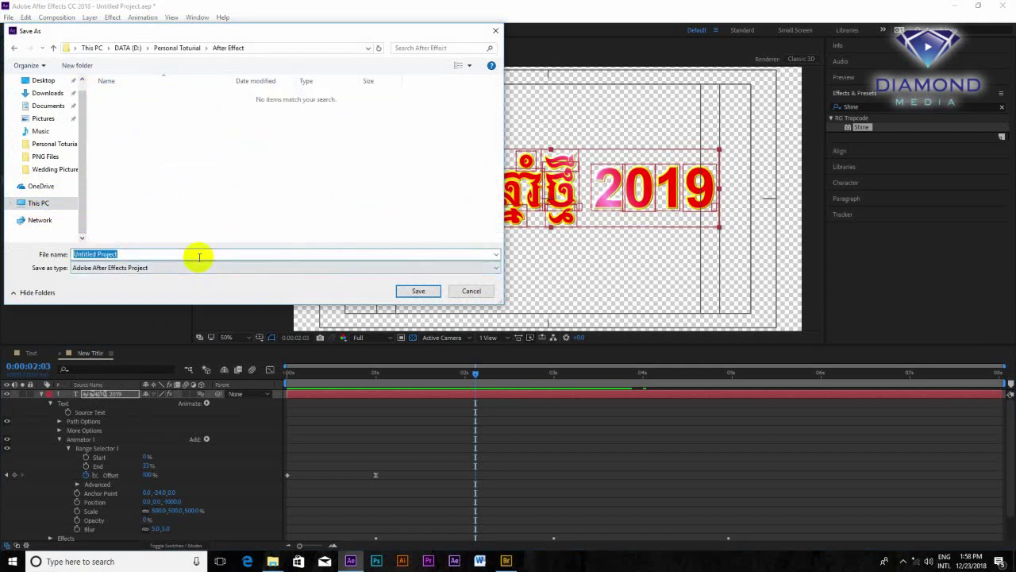
type("Testing")
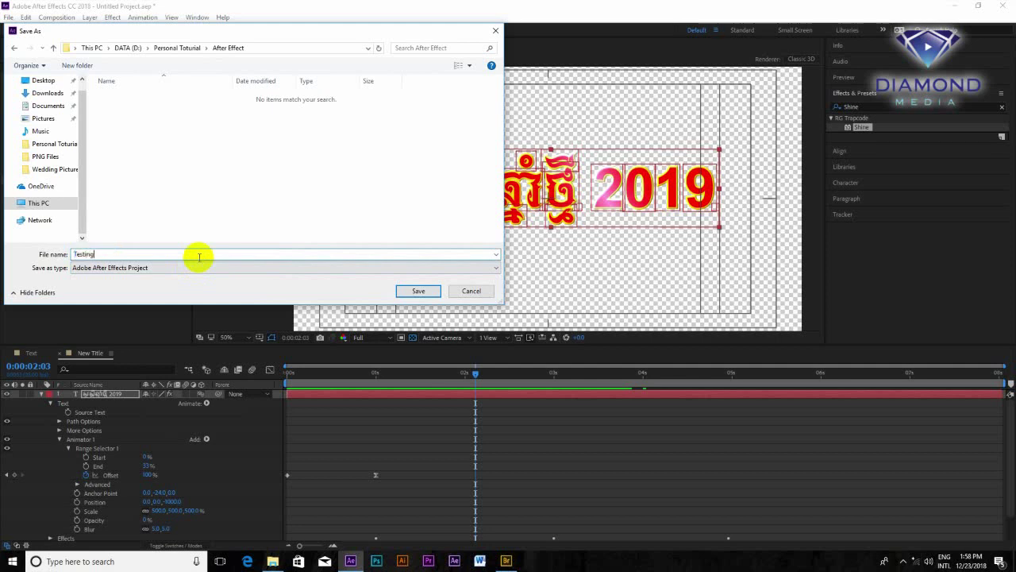
left_click(418, 290)
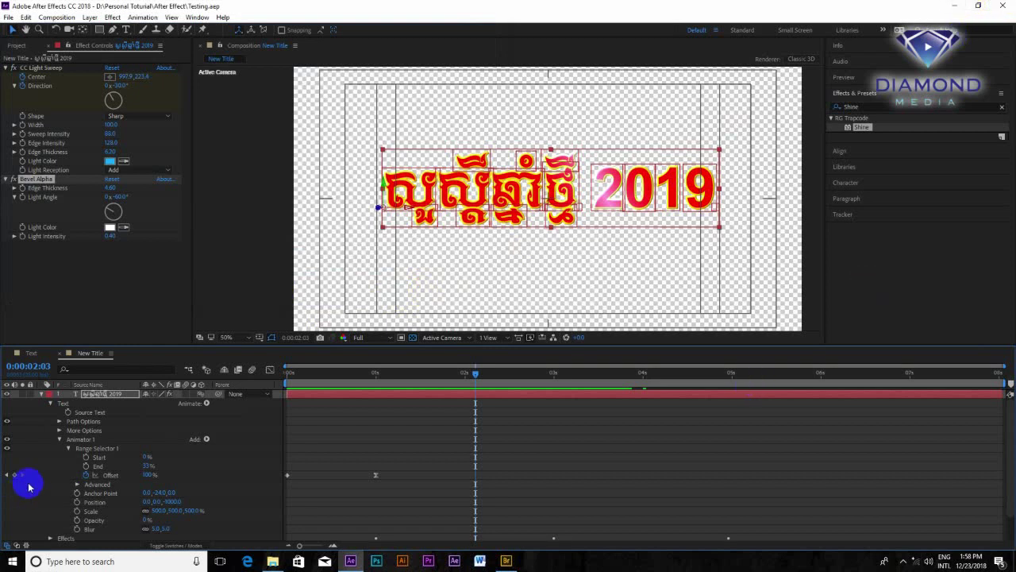
left_click(40, 396)
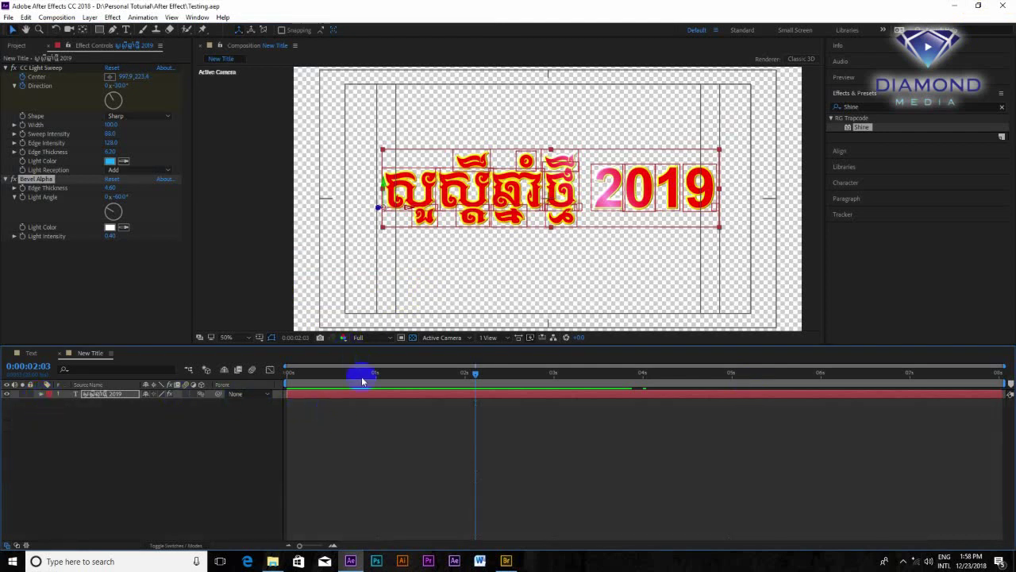
Scrub through the title animation and bring up the Composition menu.
left_click_drag(440, 374, 585, 385)
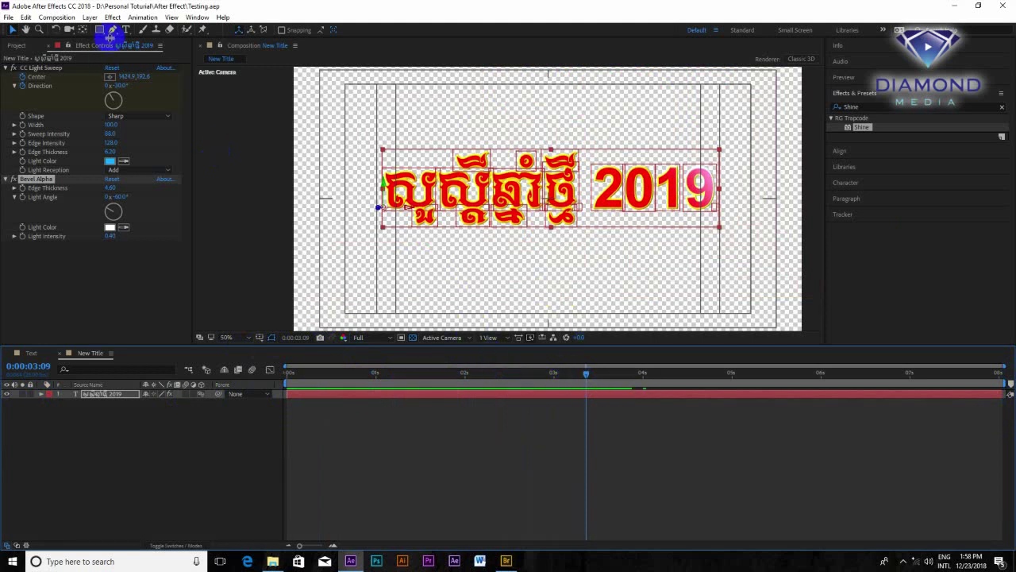
left_click(64, 19)
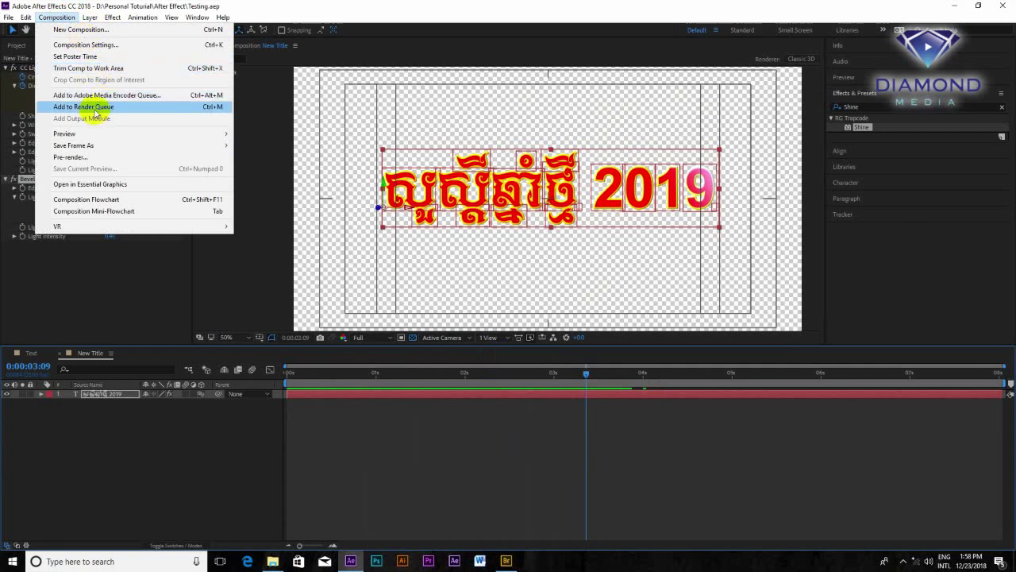
Add New Title to the Render Queue and confirm Best Settings as its render settings.
left_click(84, 106)
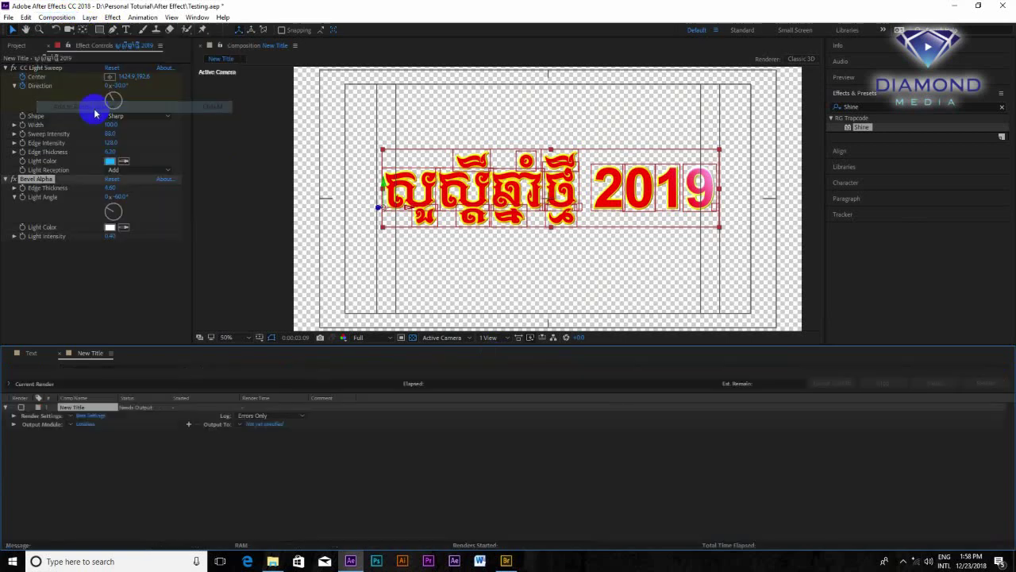
left_click(89, 416)
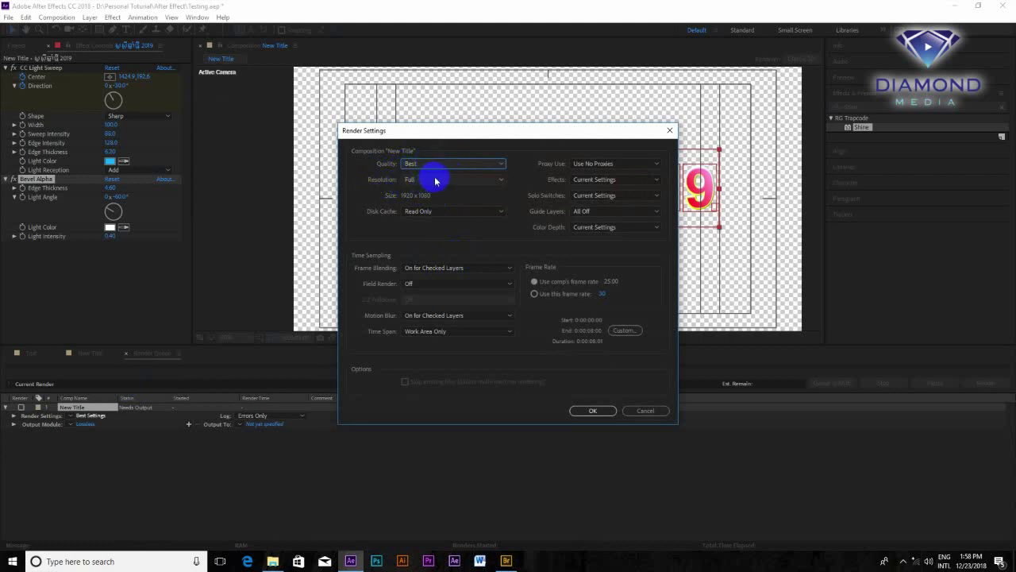
left_click(592, 410)
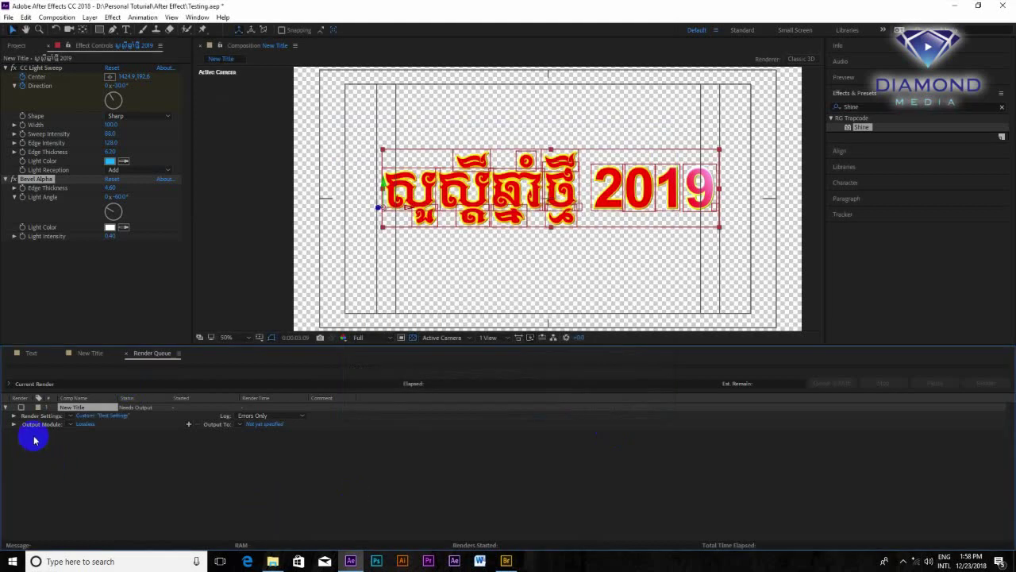
Set New Title's output module to PNG Sequence with RGB + Alpha channels.
left_click(85, 424)
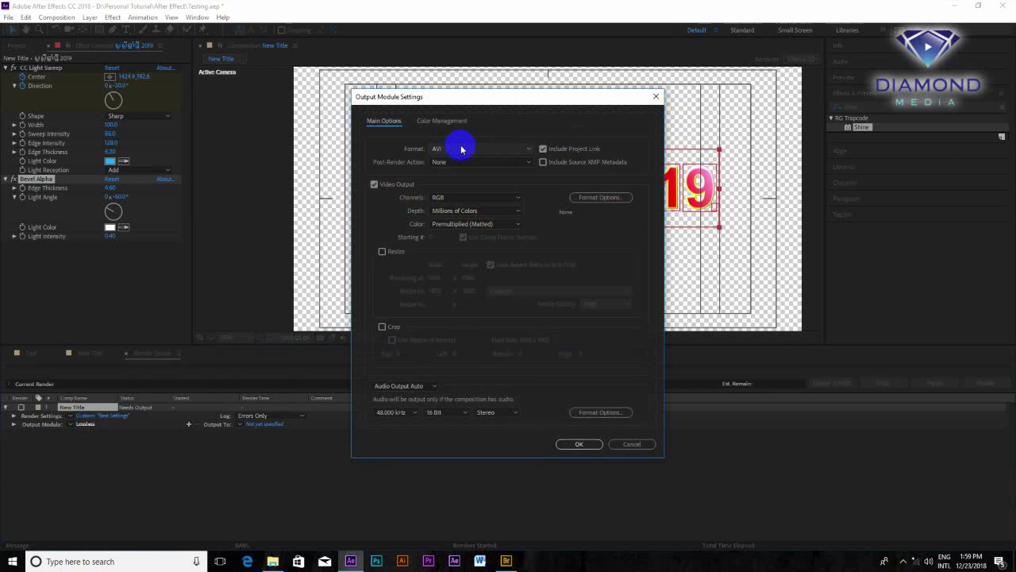
left_click(461, 148)
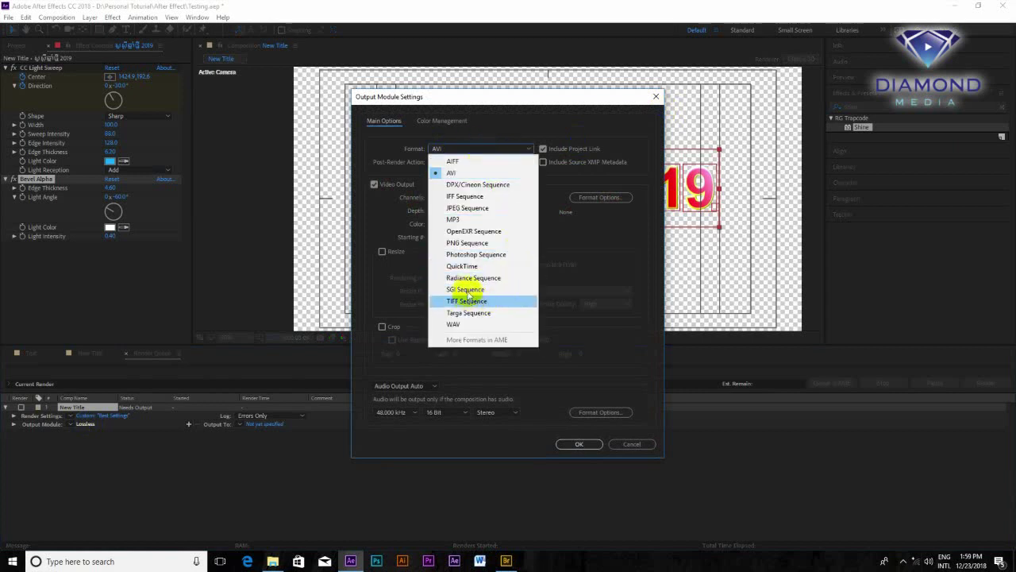
left_click(481, 245)
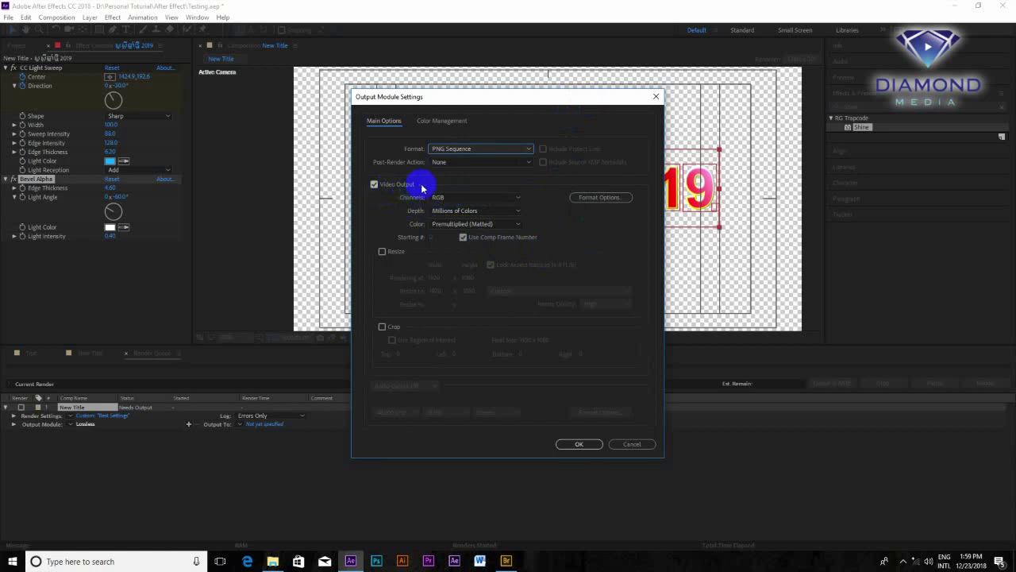
left_click(475, 199)
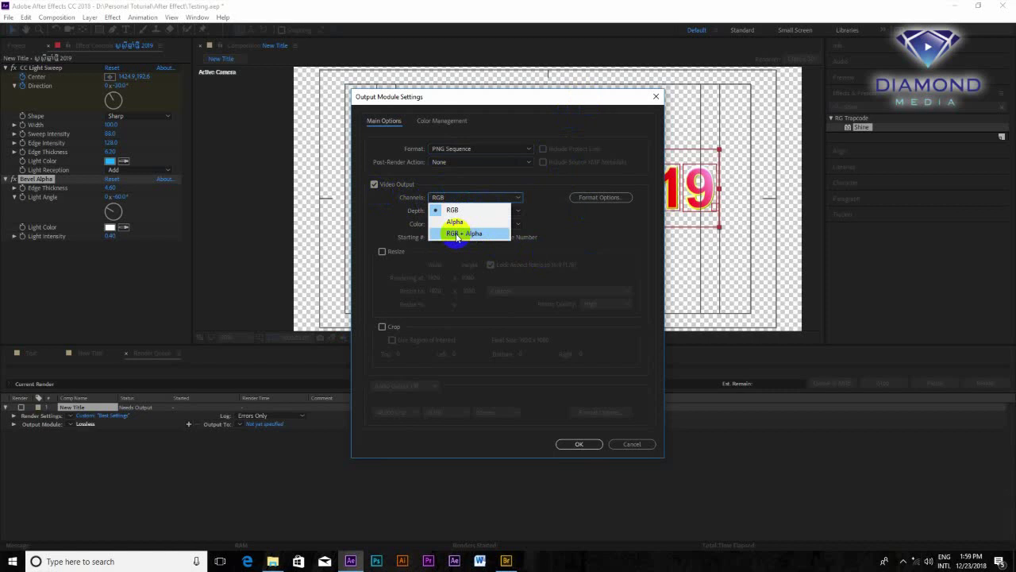
left_click(457, 235)
left_click(577, 445)
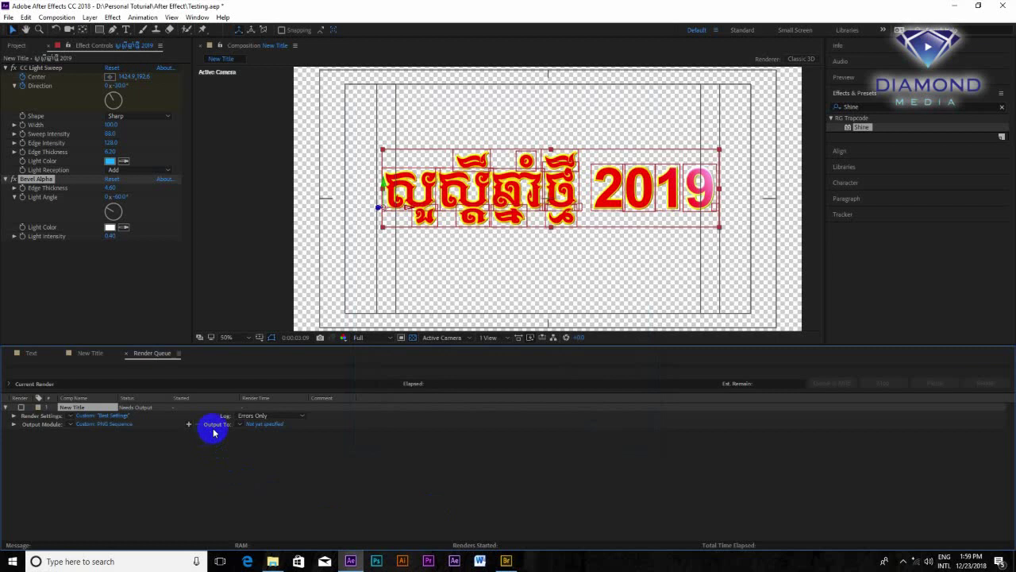
left_click(259, 427)
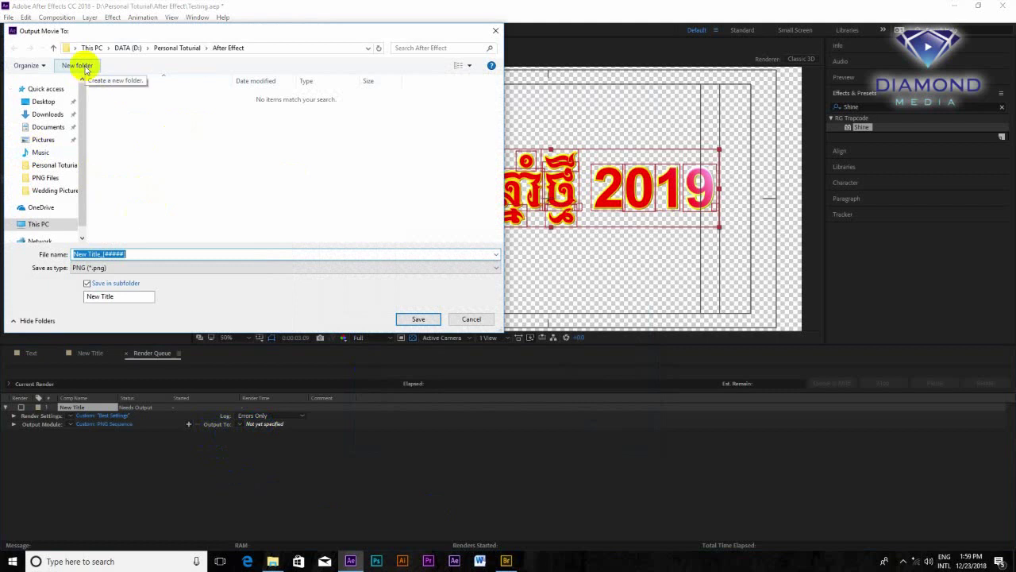
Send the render output into a new 'happy New Year' folder and start rendering.
left_click(85, 69)
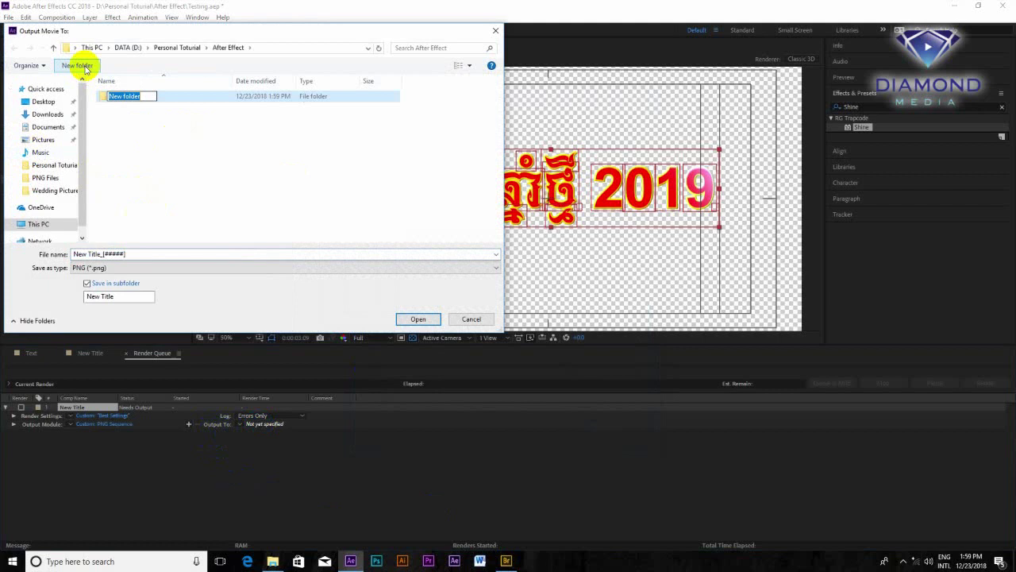
type("Te")
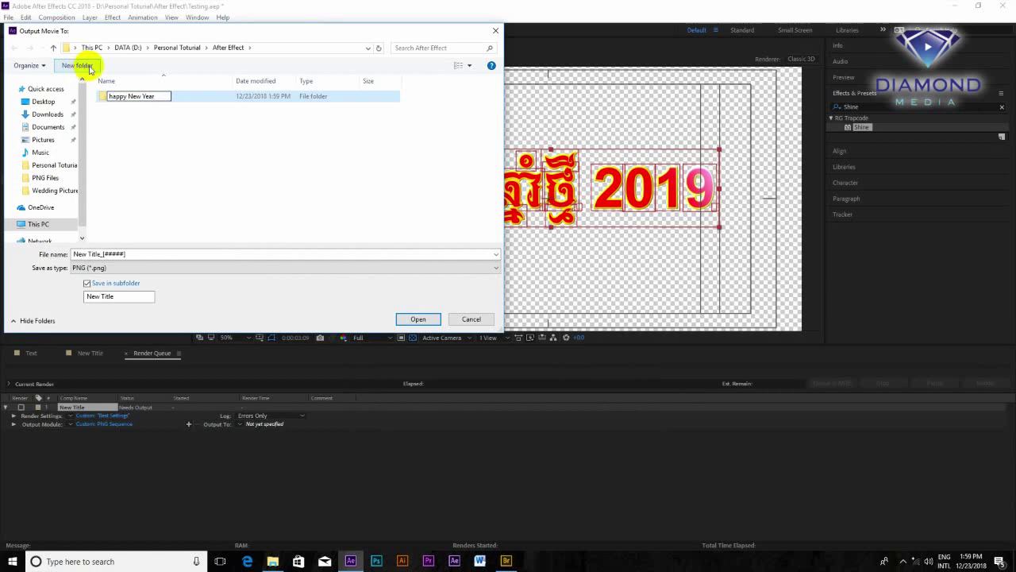
left_click(208, 159)
double_click(129, 99)
left_click(419, 319)
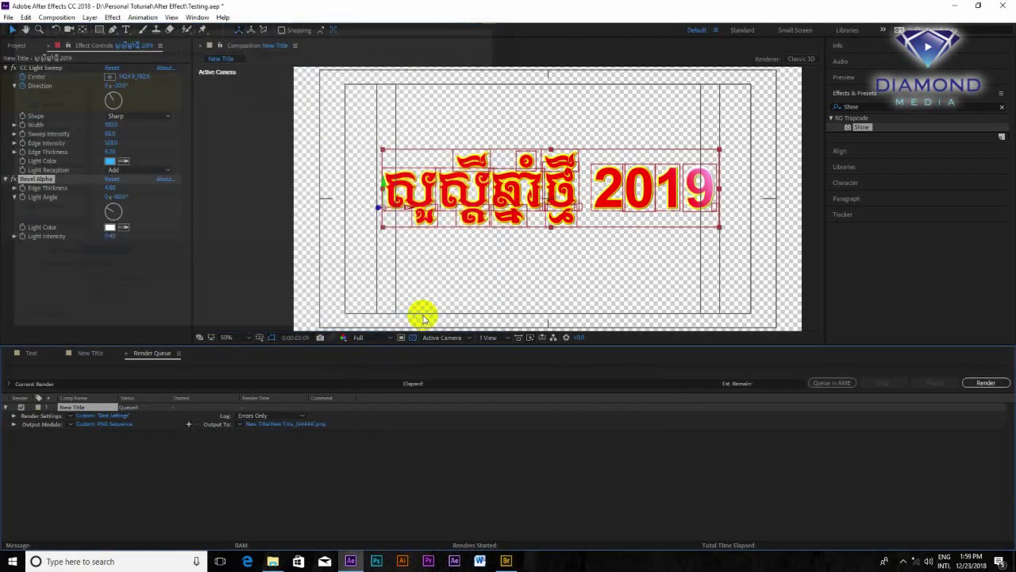
left_click(254, 416)
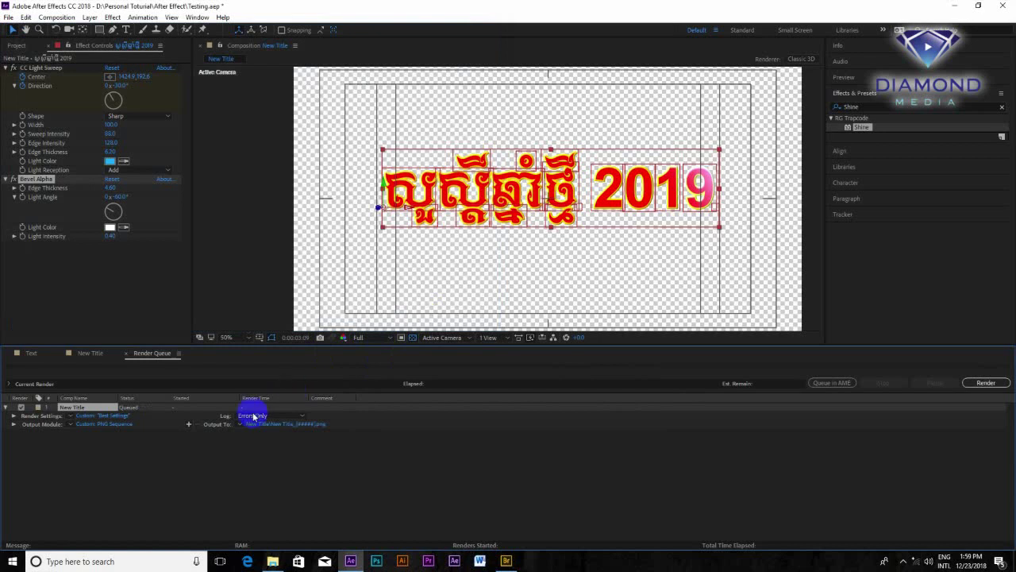
left_click(986, 383)
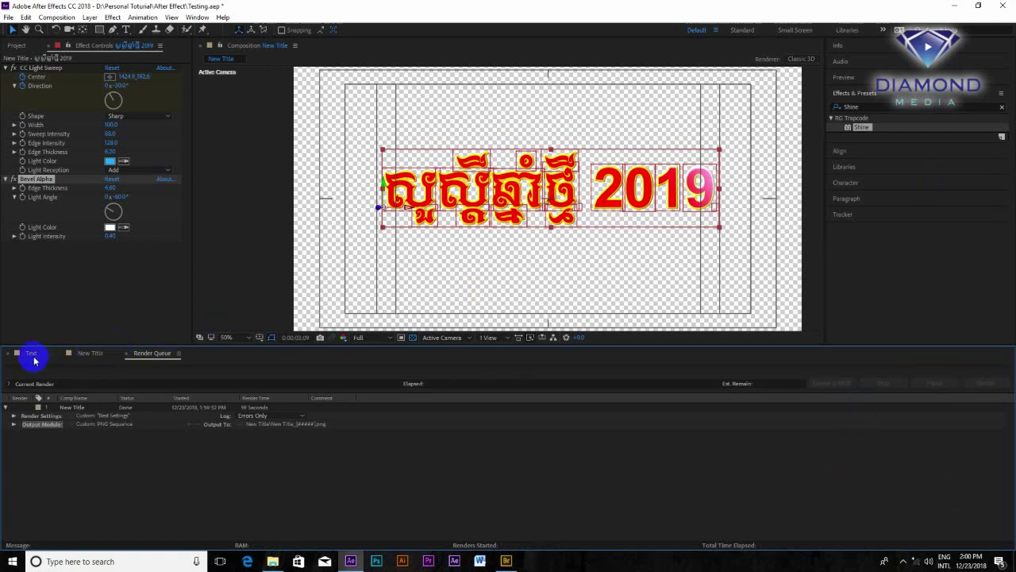
Switch to the Text composition in After Effects.
left_click(32, 354)
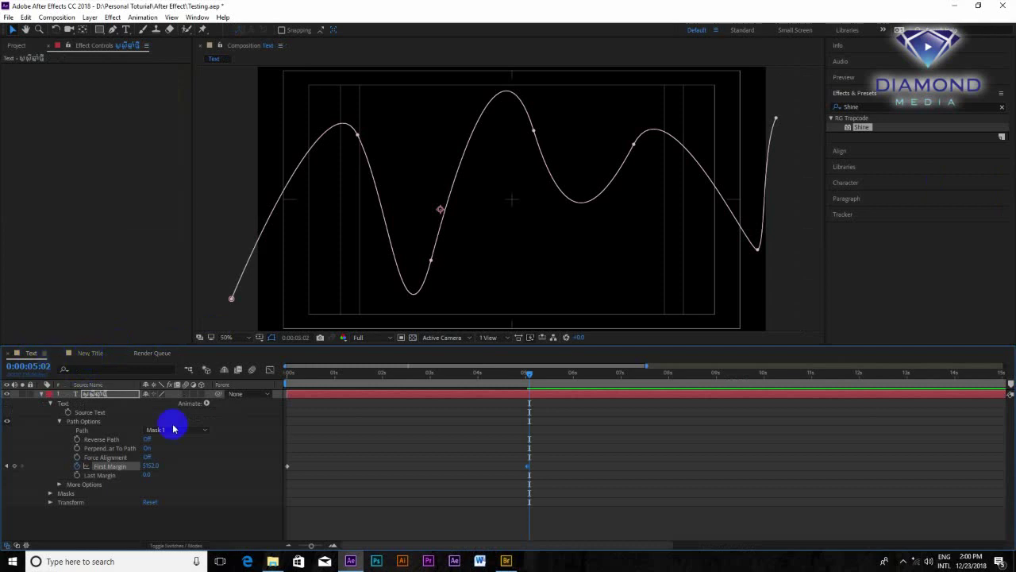
Scrub the Text animation, return to the New Title composition, and launch Premiere Pro.
left_click_drag(296, 373, 399, 383)
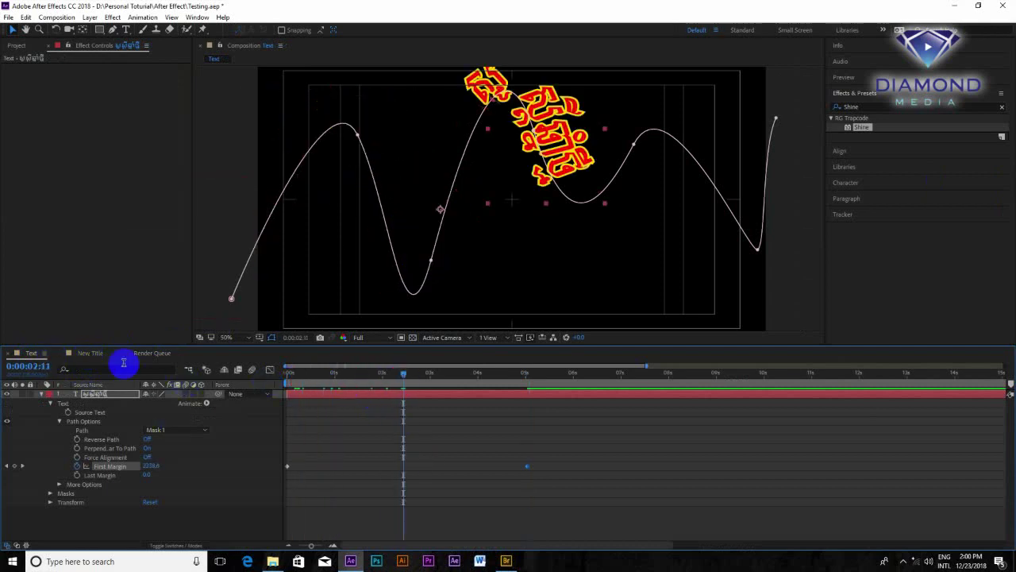
left_click(87, 354)
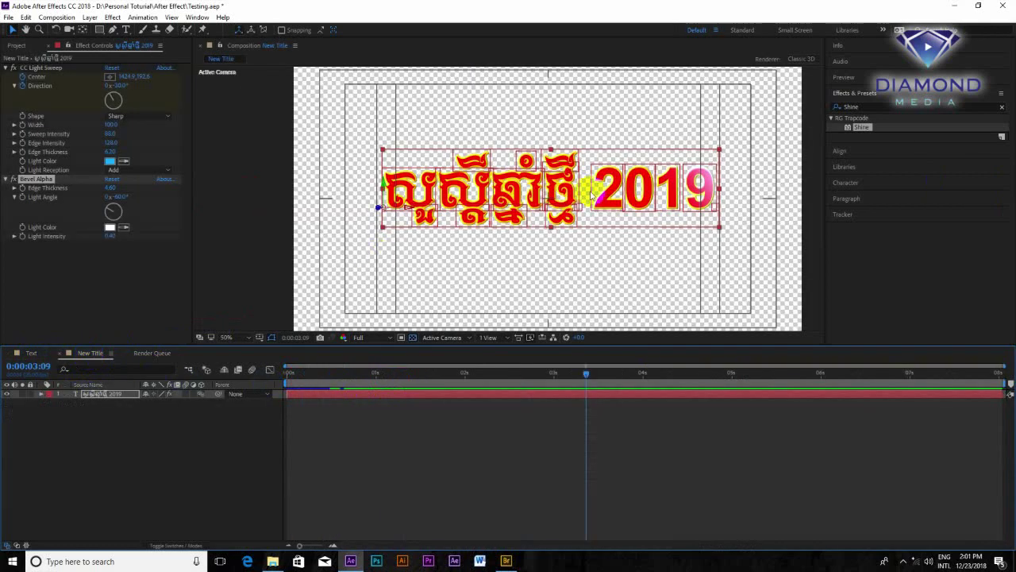
left_click(429, 562)
left_click(784, 399)
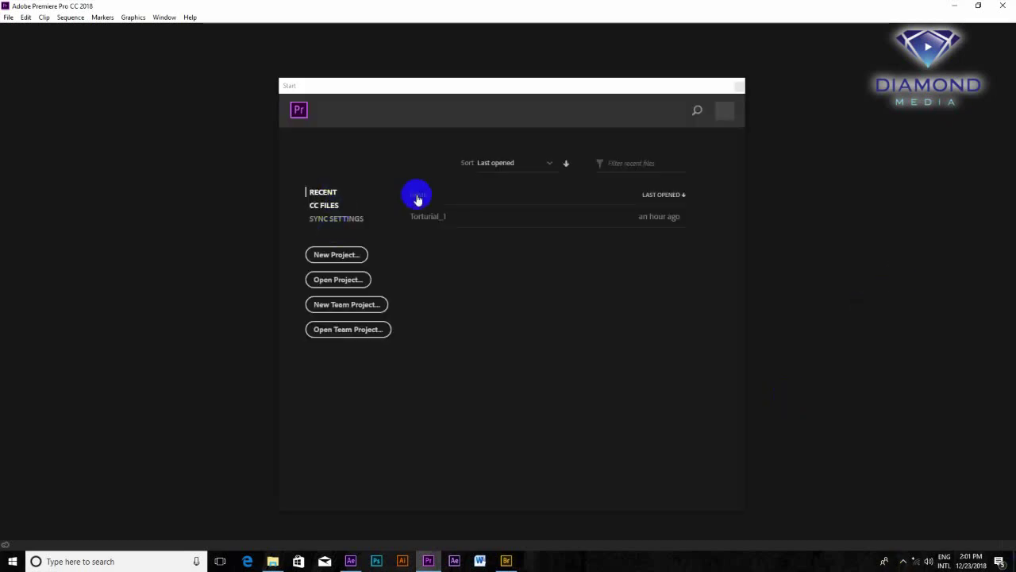
Open the recent Torturial_1 project and try relinking Dainmond.psd from H:\Personal DATA.
left_click(436, 218)
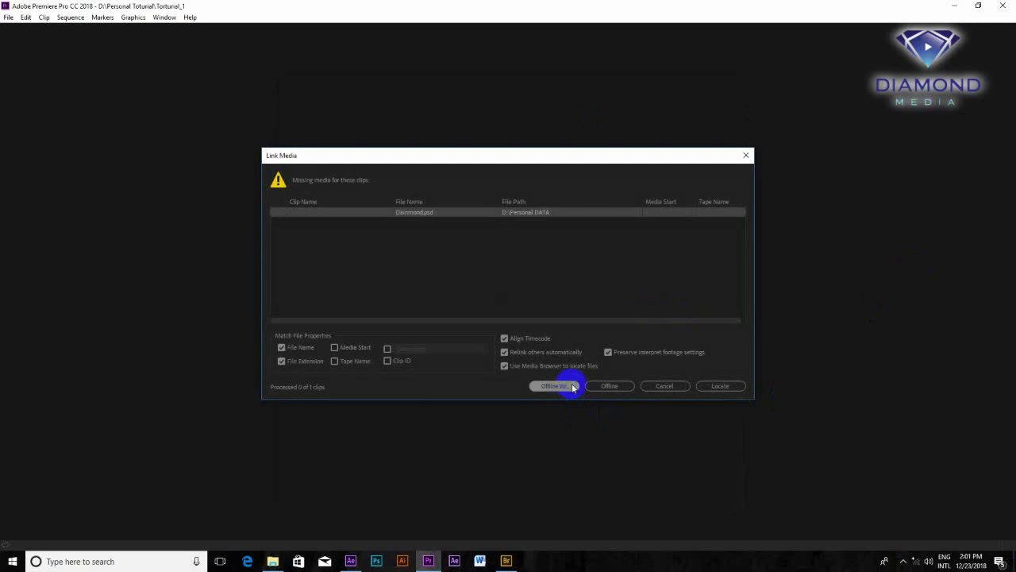
left_click(720, 385)
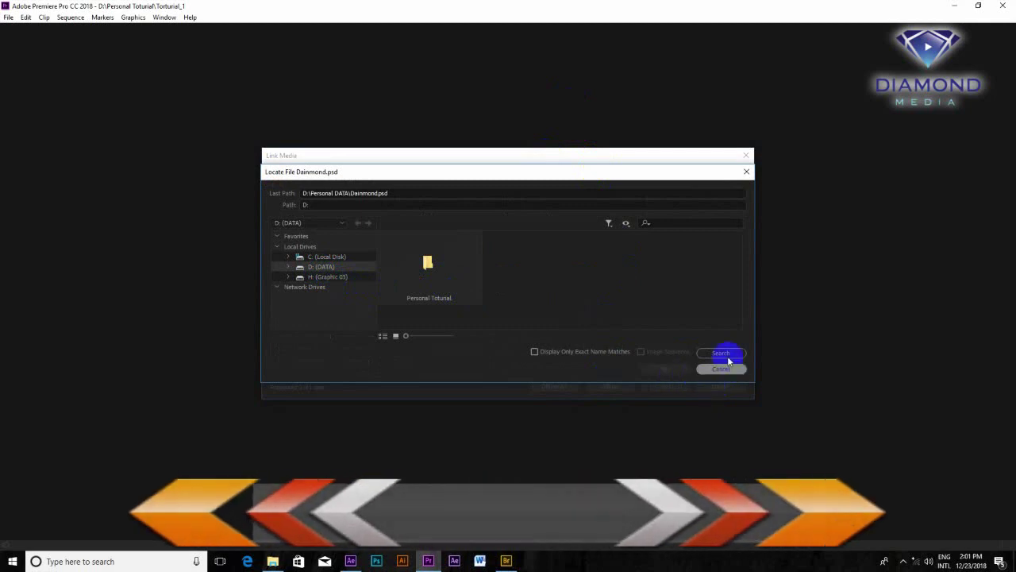
left_click(326, 276)
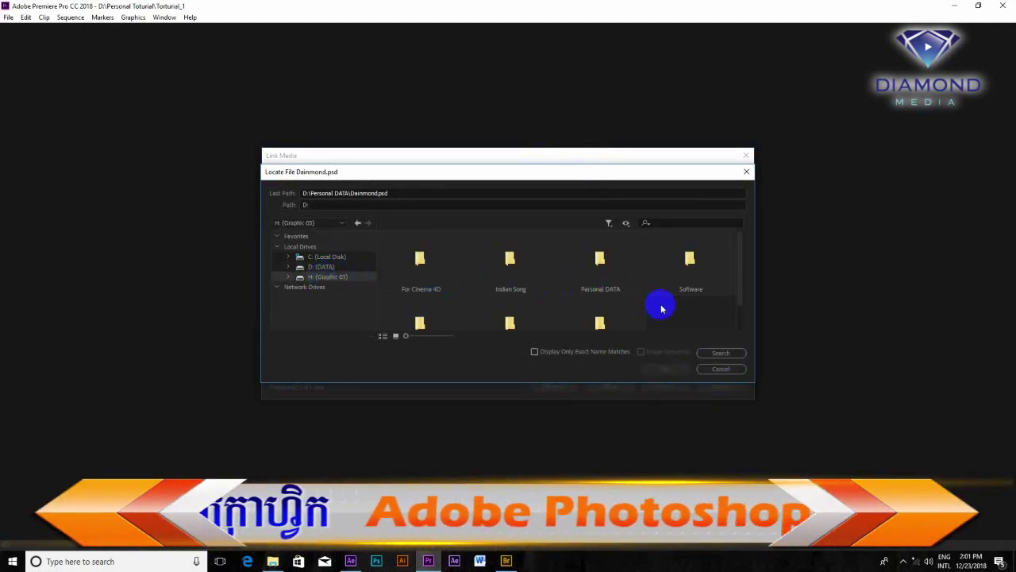
double_click(608, 274)
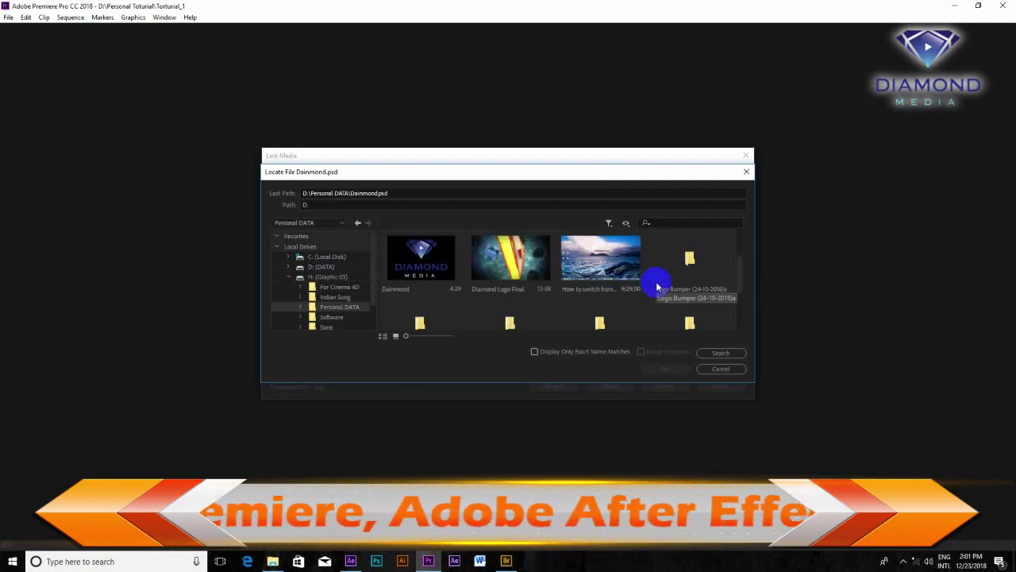
double_click(421, 258)
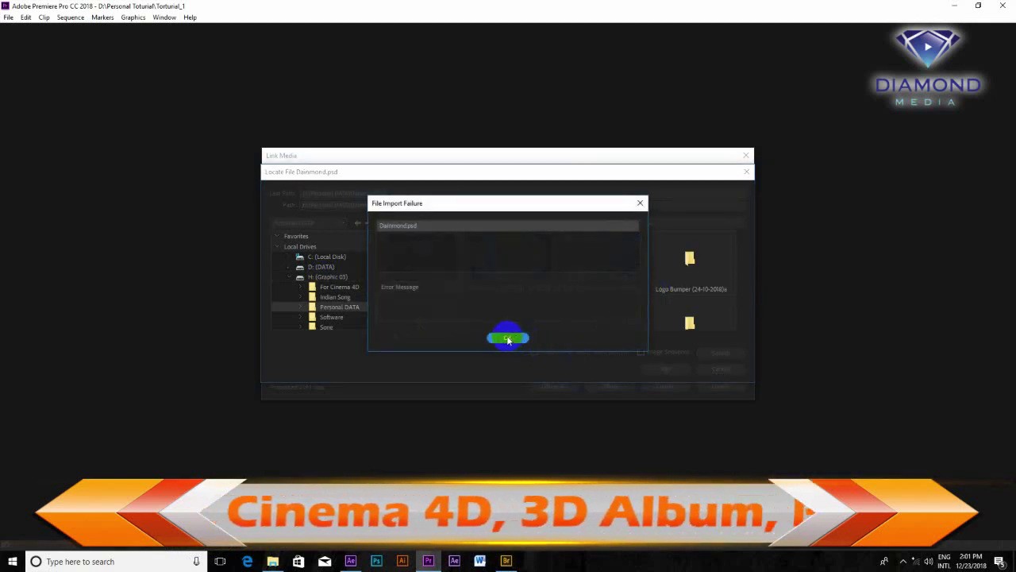
left_click(508, 339)
mouse_move(738, 274)
left_mouse_down()
mouse_move(741, 310)
mouse_move(745, 232)
left_mouse_up()
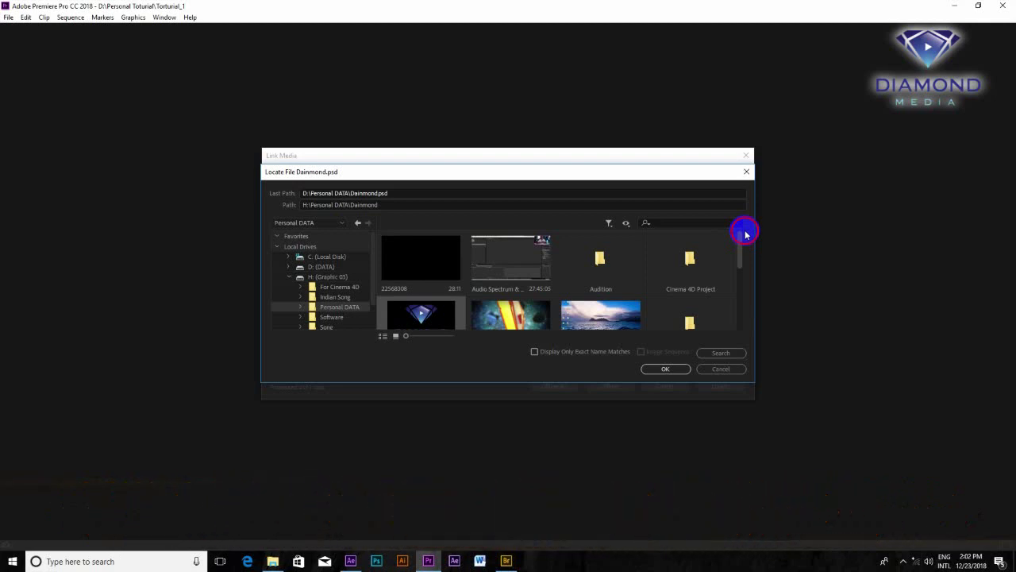
left_click_drag(745, 234, 737, 275)
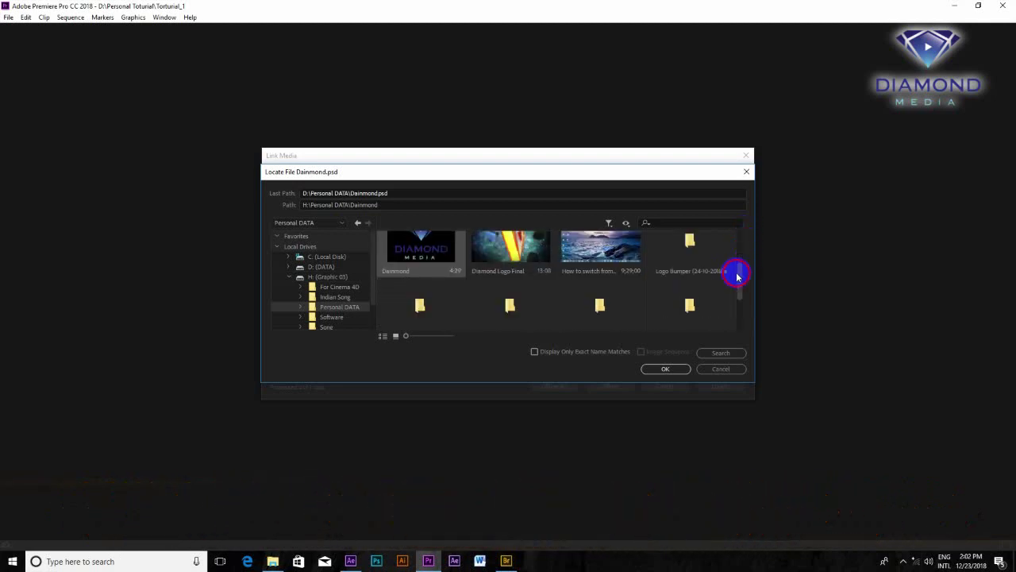
After Diamond Logo Final also fails to import, take all missing media offline.
double_click(537, 247)
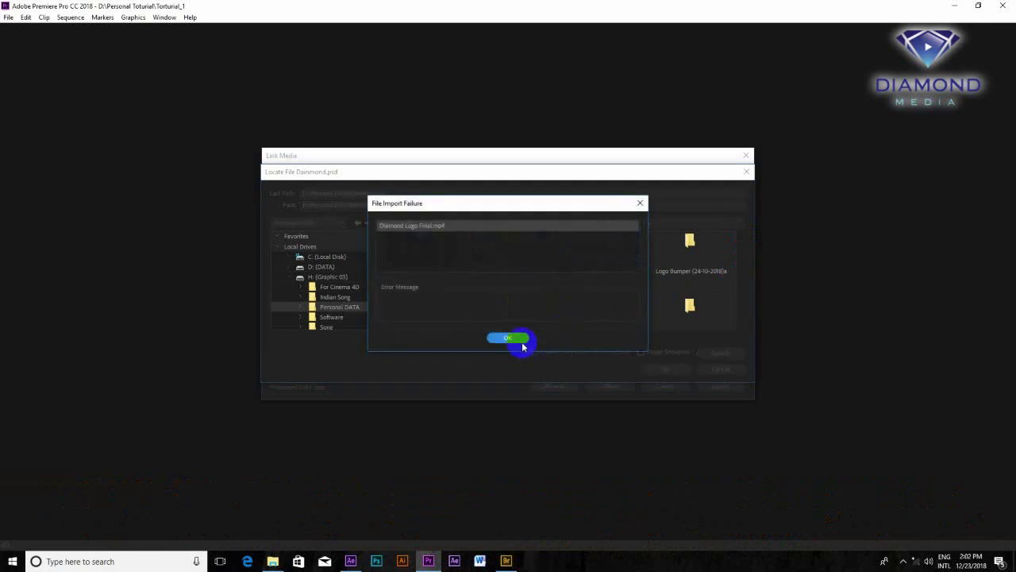
left_click(509, 337)
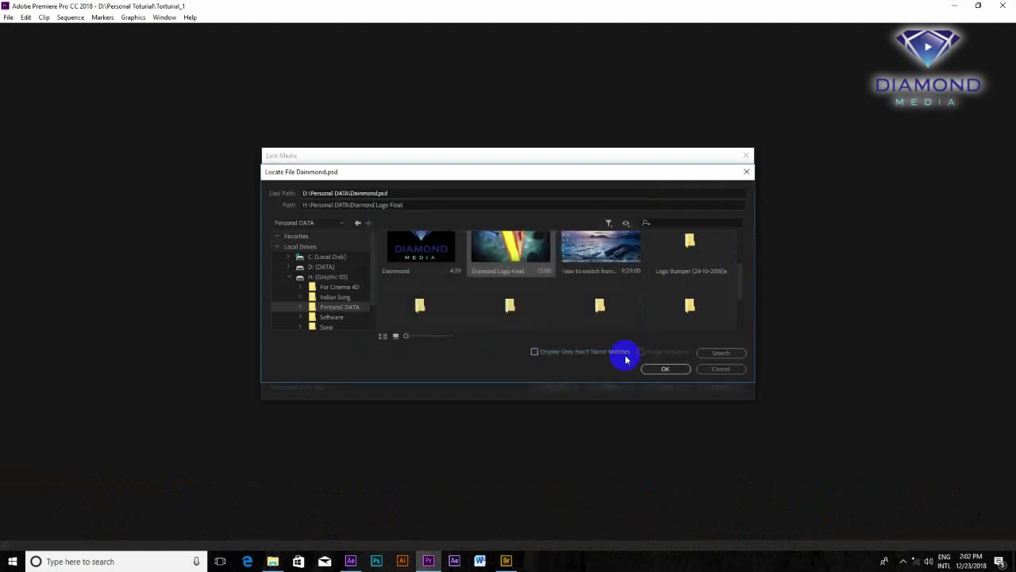
left_click(663, 369)
left_click(510, 337)
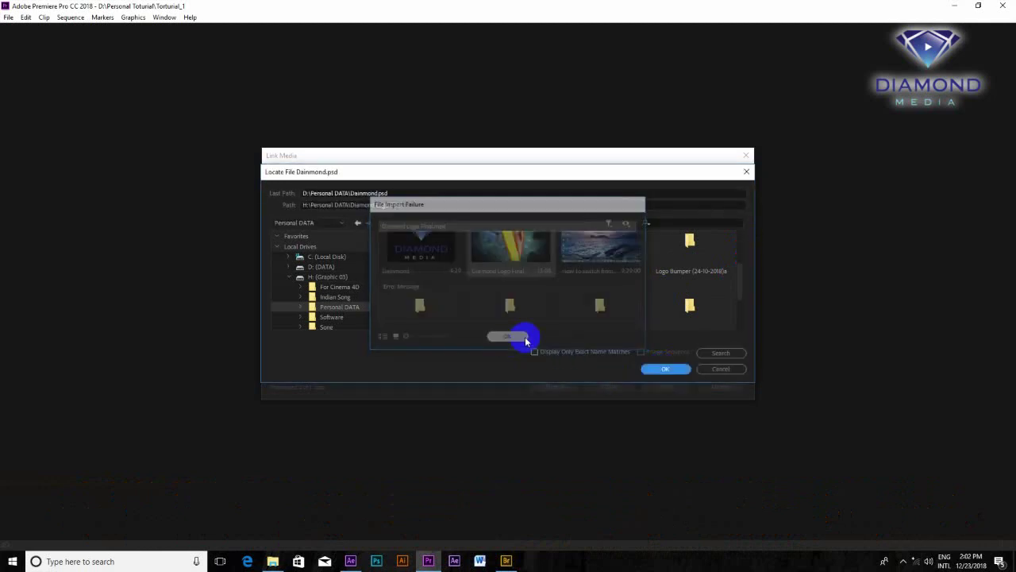
left_click(719, 370)
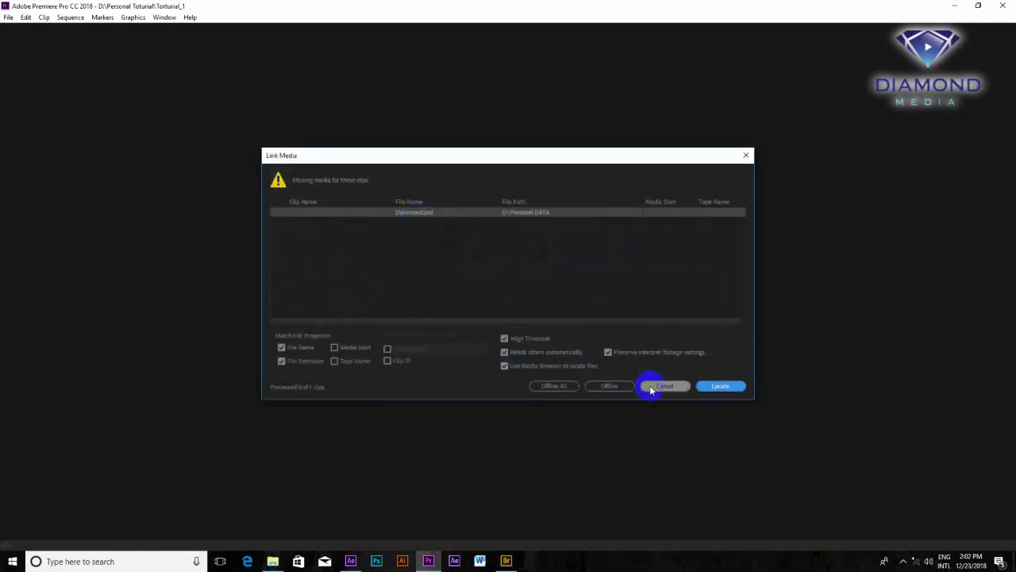
left_click(720, 388)
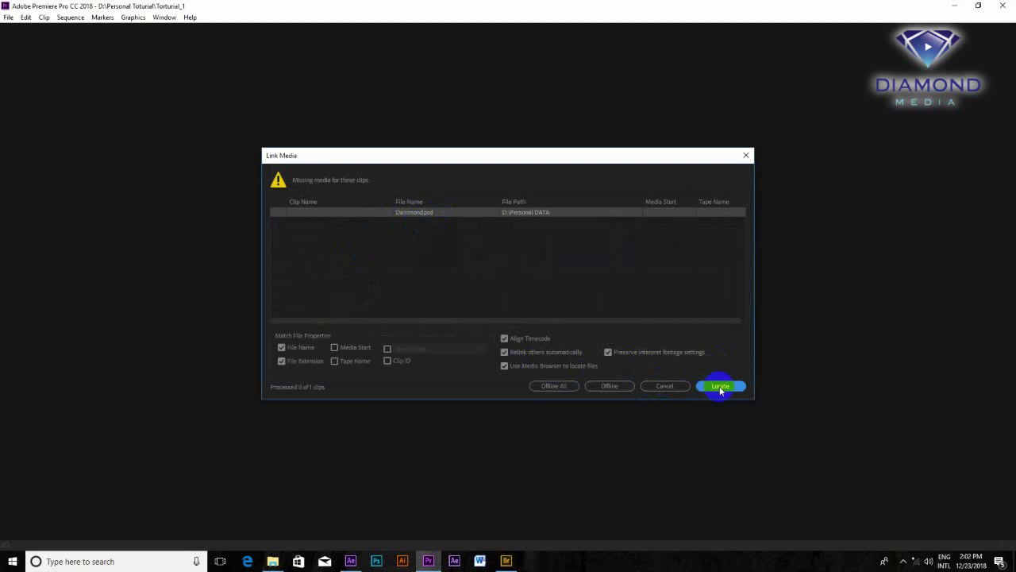
left_click(561, 392)
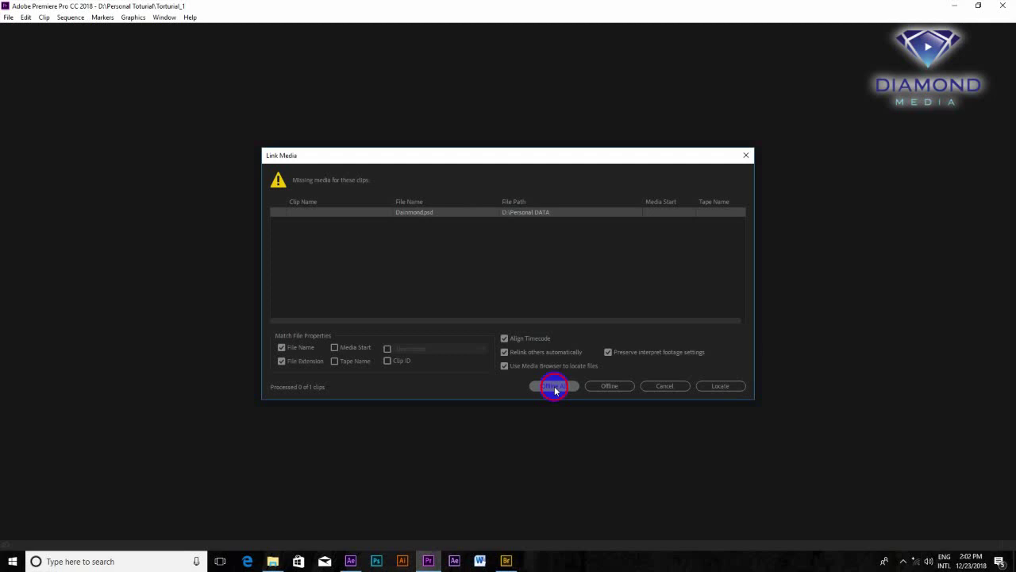
left_click(554, 386)
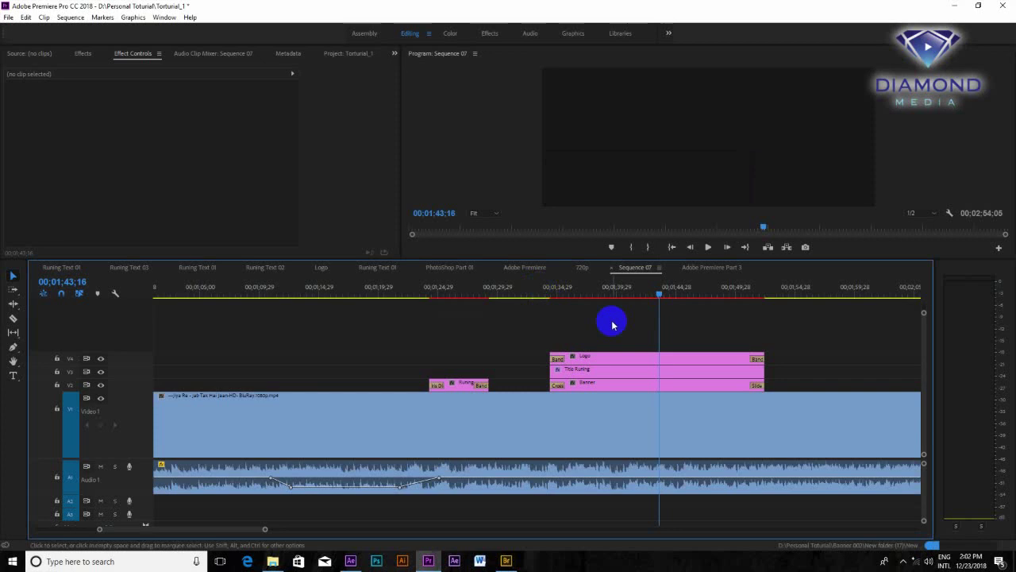
Scrub Sequence 07 and zoom the timeline out and back in to preview it.
mouse_move(675, 294)
left_mouse_down()
mouse_move(658, 316)
mouse_move(624, 317)
left_mouse_up()
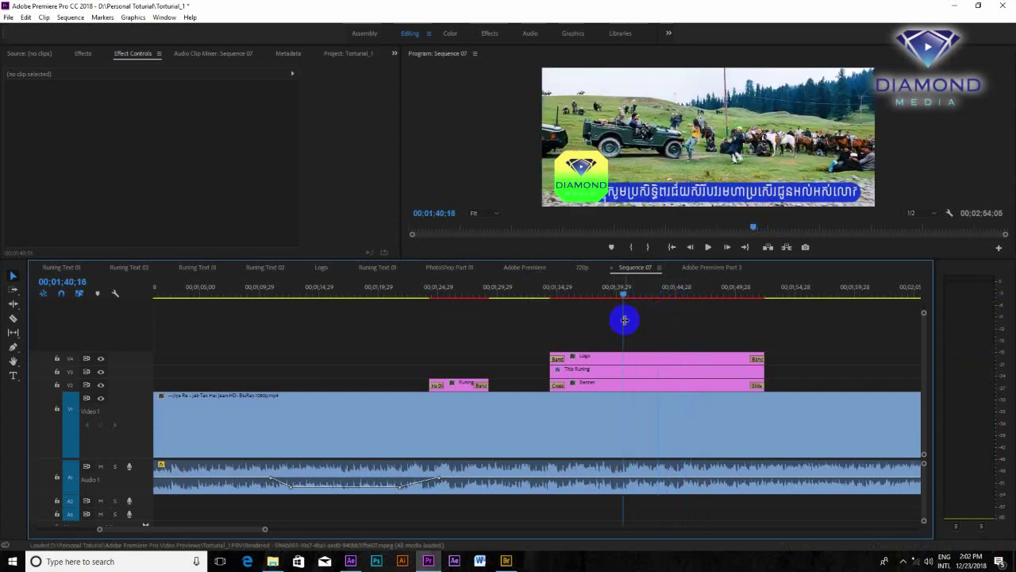
key("minus")
key("minus")
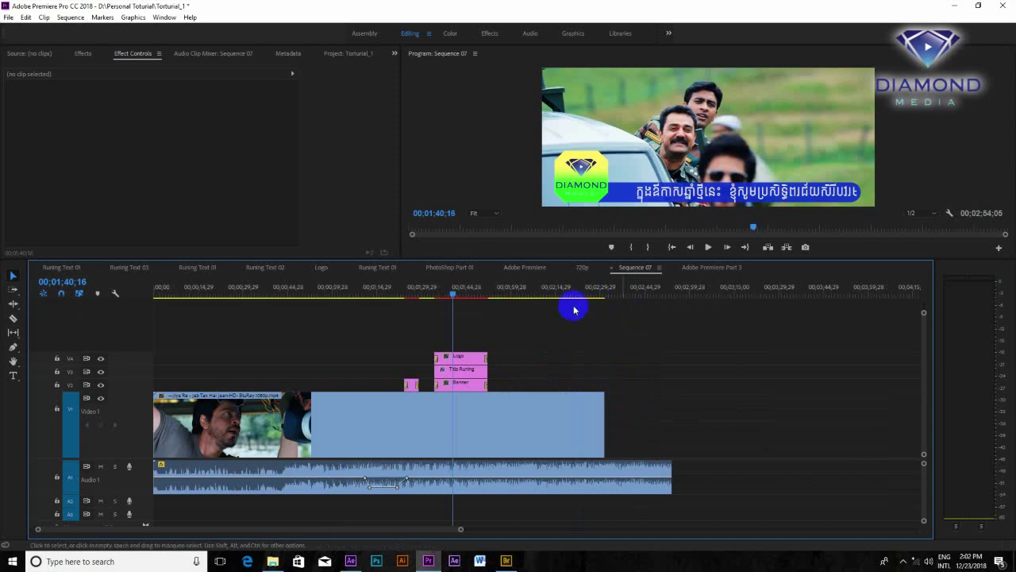
mouse_move(336, 296)
left_mouse_down()
mouse_move(185, 292)
mouse_move(134, 305)
left_mouse_up()
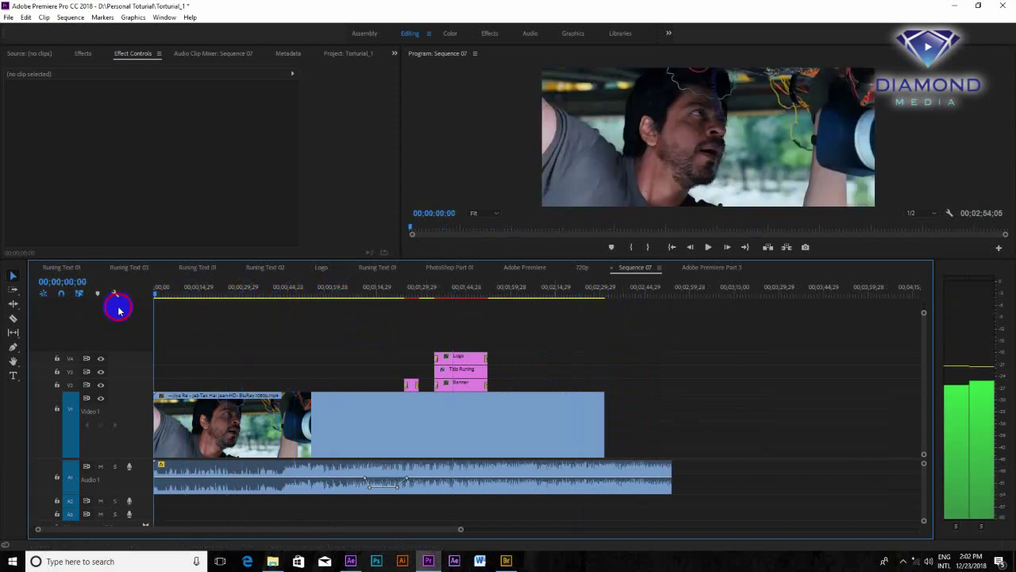
key("=")
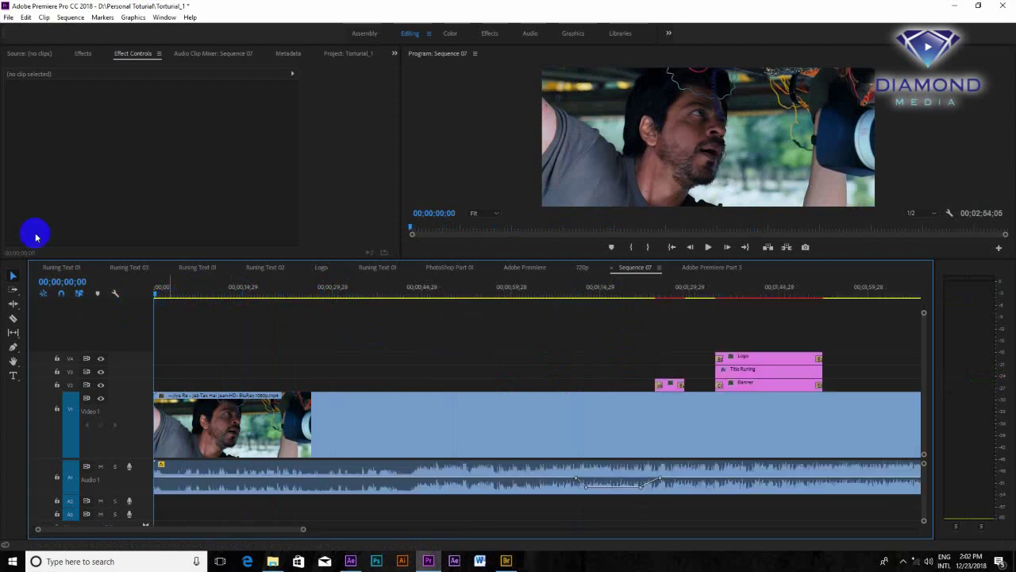
Show the Project panel's media list and bring up the Import dialog.
left_click(333, 54)
scroll(208, 150, "down", 3)
scroll(211, 151, "down", 3)
scroll(211, 151, "down", 3)
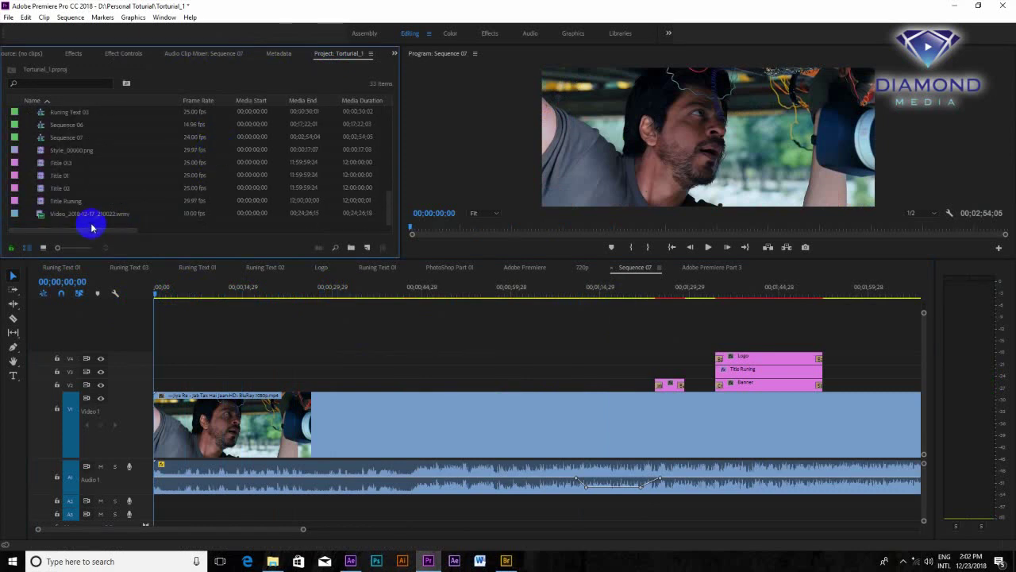
double_click(186, 218)
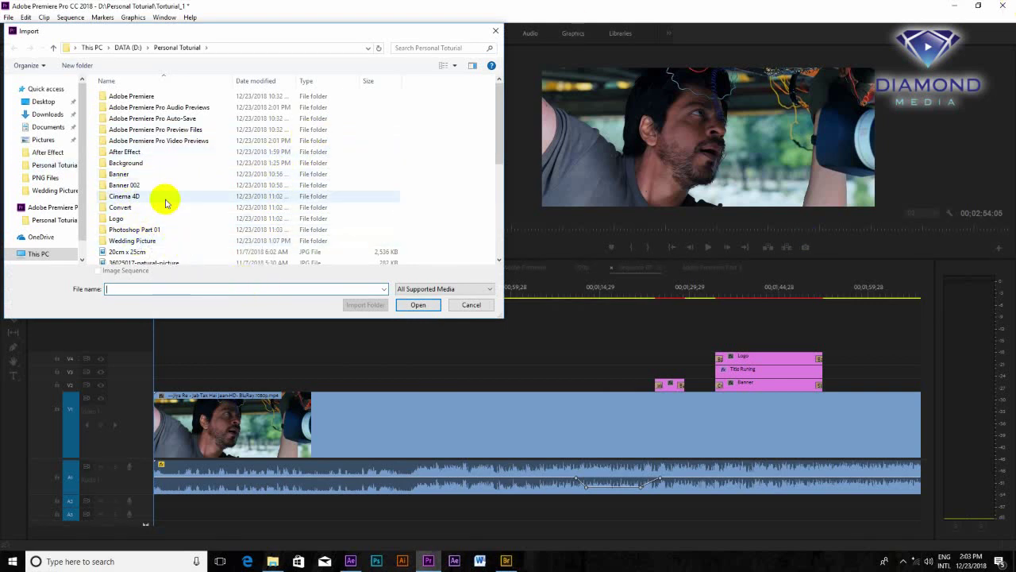
Navigate the Import dialog to D:\Personal Toturial\After Effect\happy New Year.
double_click(129, 152)
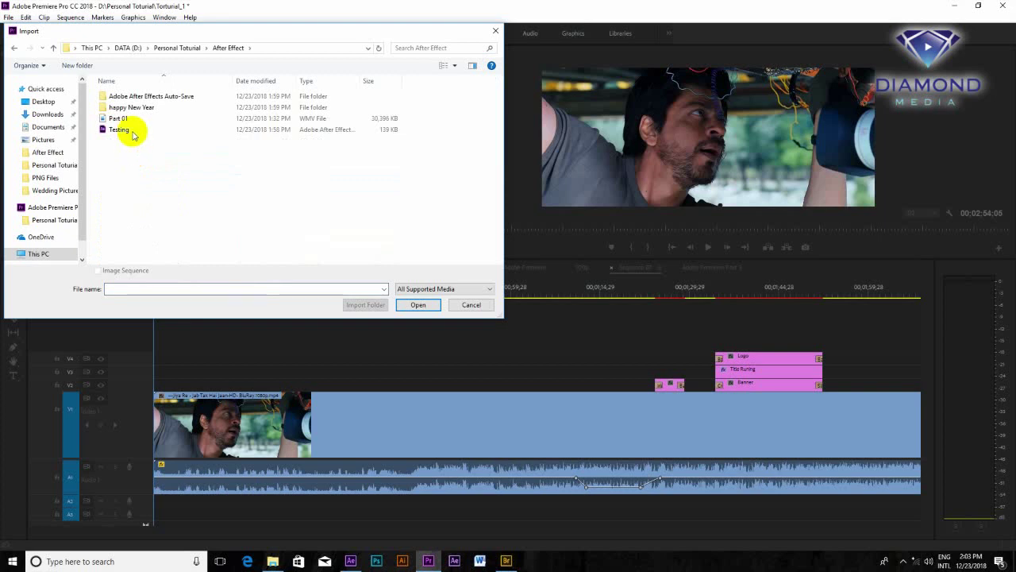
double_click(131, 107)
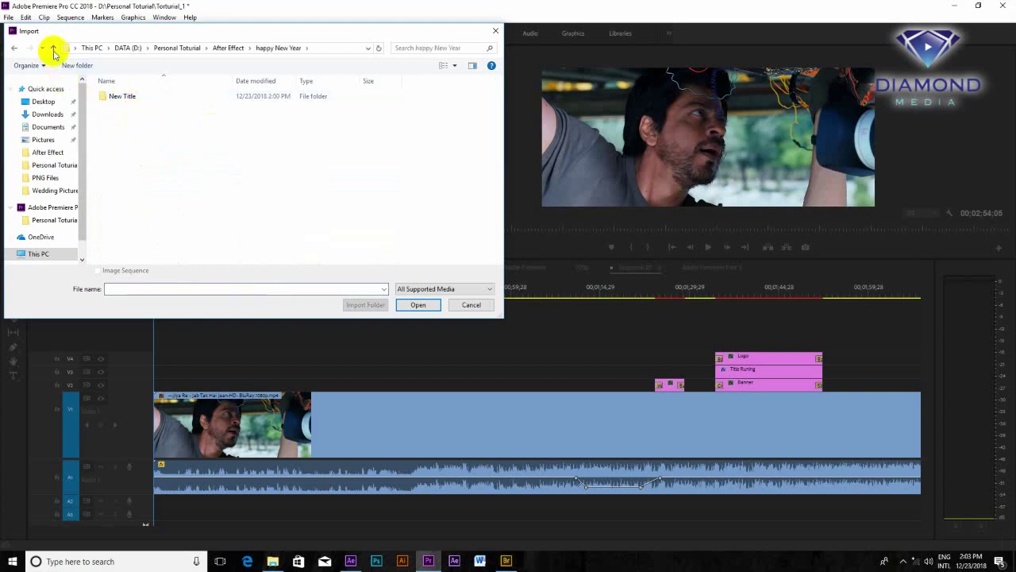
left_click(44, 102)
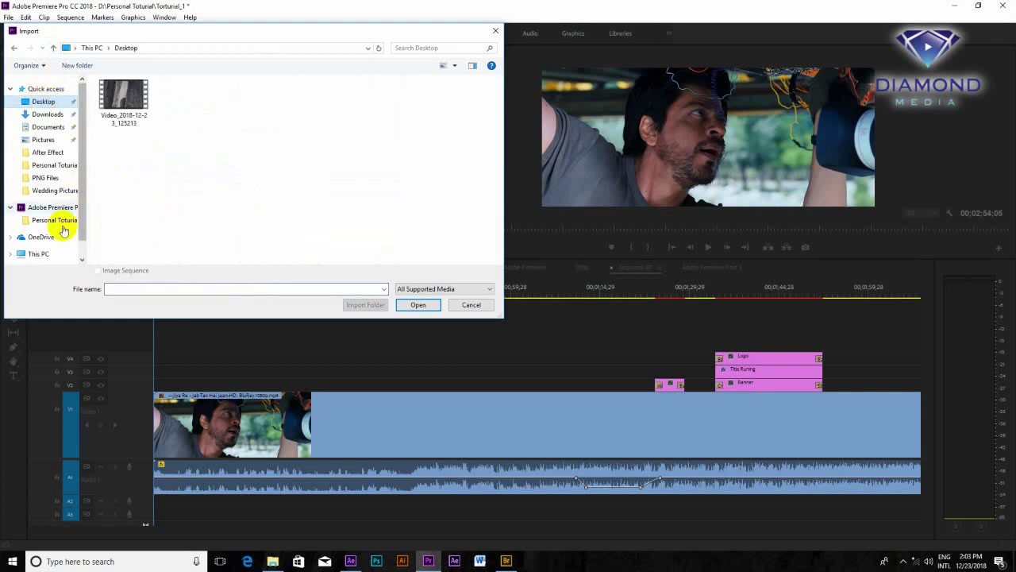
scroll(47, 215, "down", 1)
left_click(38, 231)
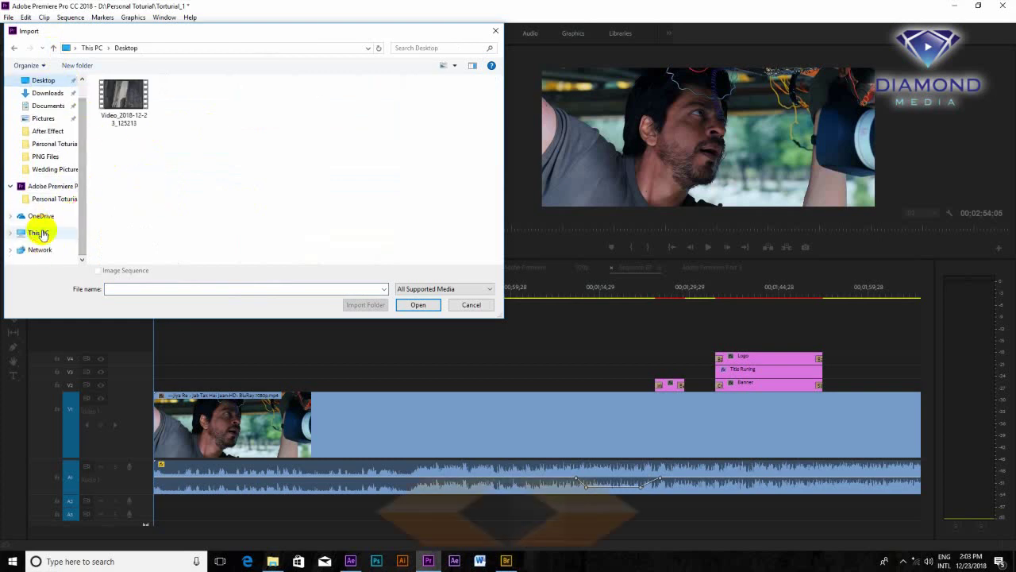
double_click(285, 250)
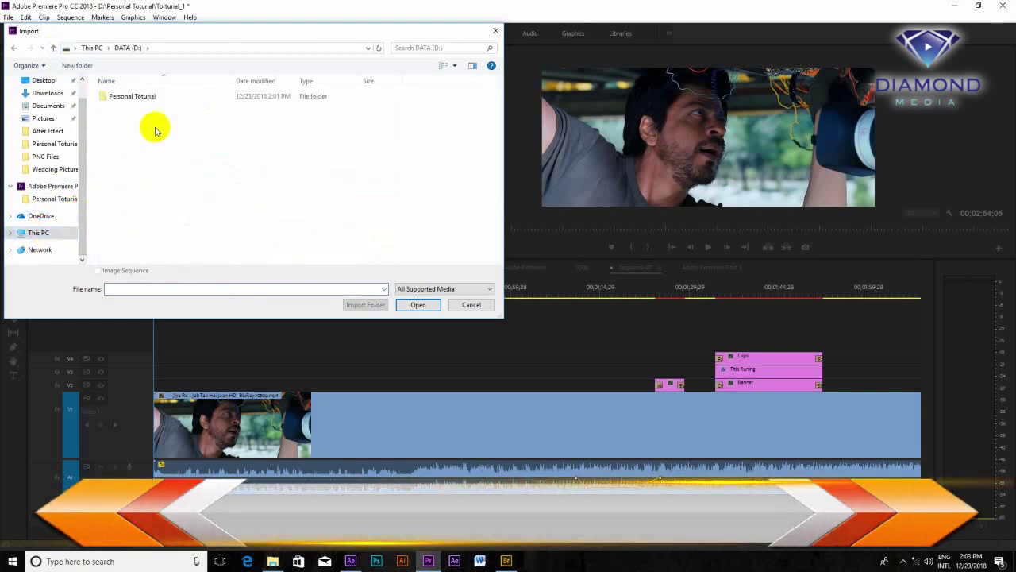
left_click(135, 97)
double_click(135, 97)
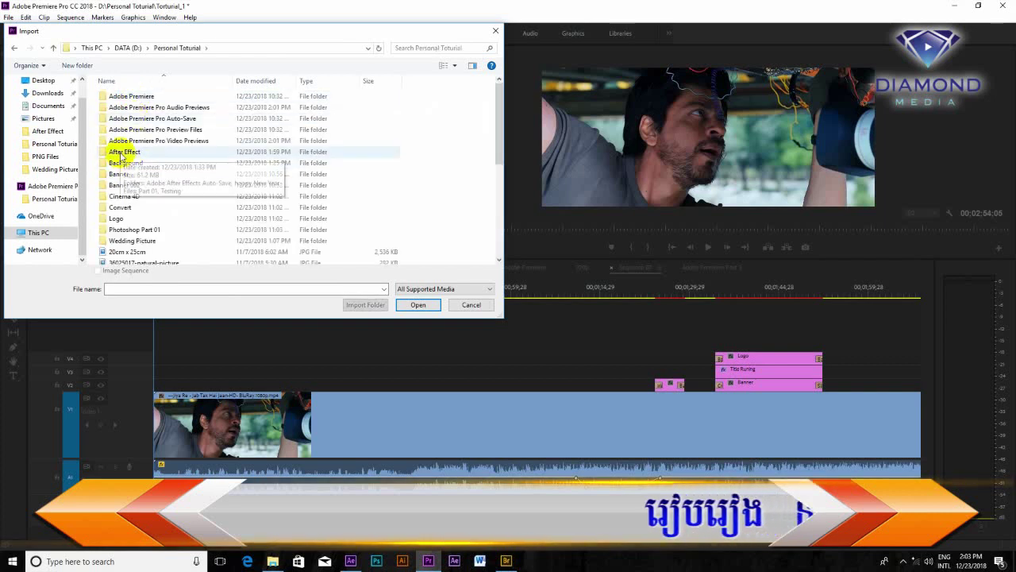
double_click(120, 152)
double_click(129, 107)
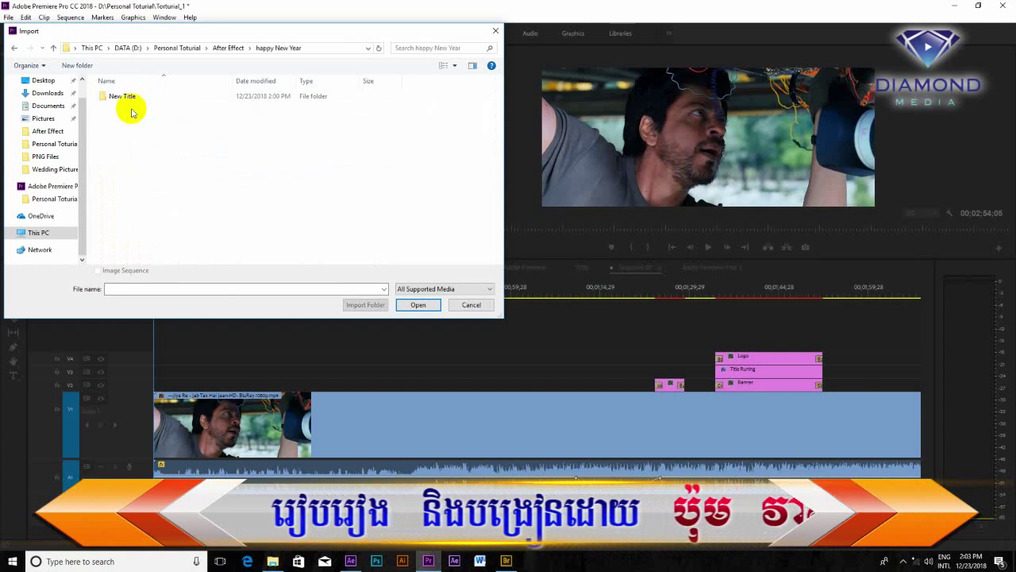
From the New Title folder, import New Title_00000 as an image sequence.
left_click(121, 98)
double_click(121, 99)
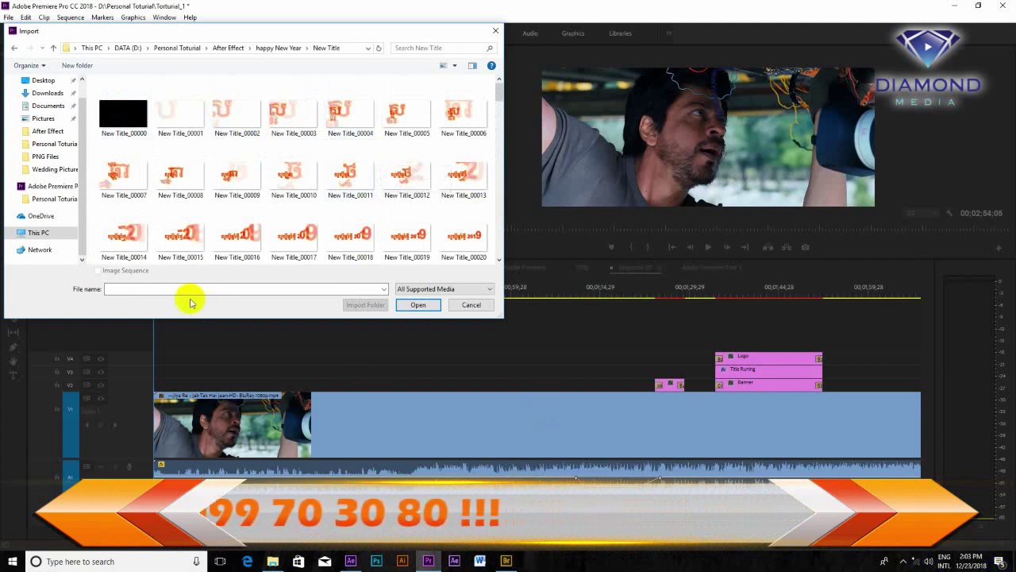
left_click(123, 121)
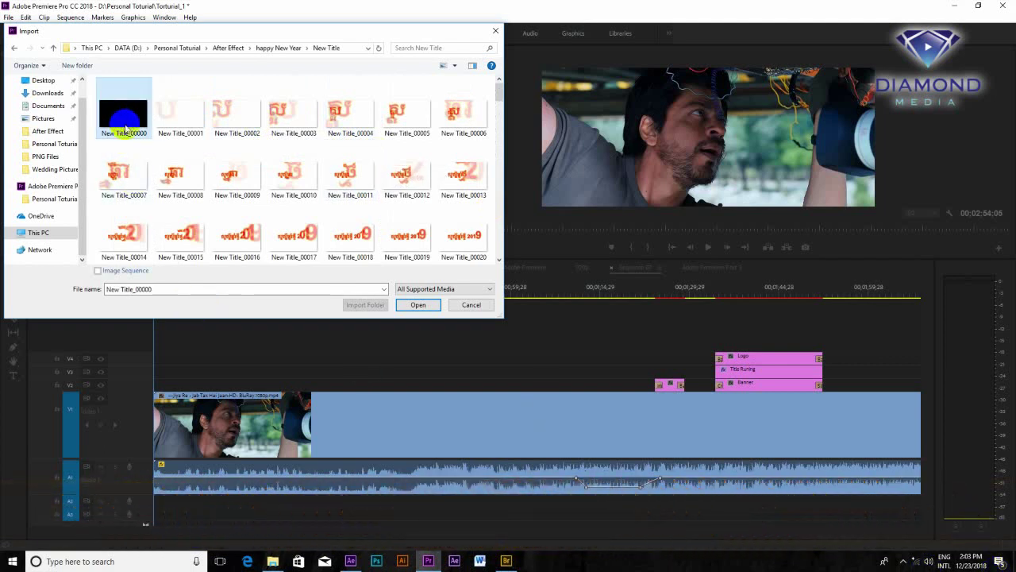
left_click(97, 271)
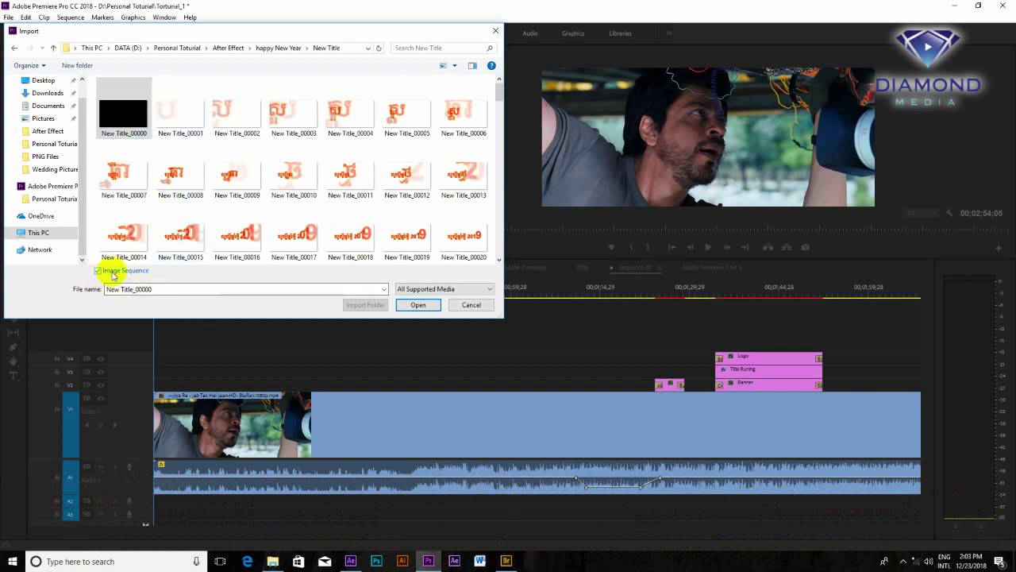
left_click(418, 307)
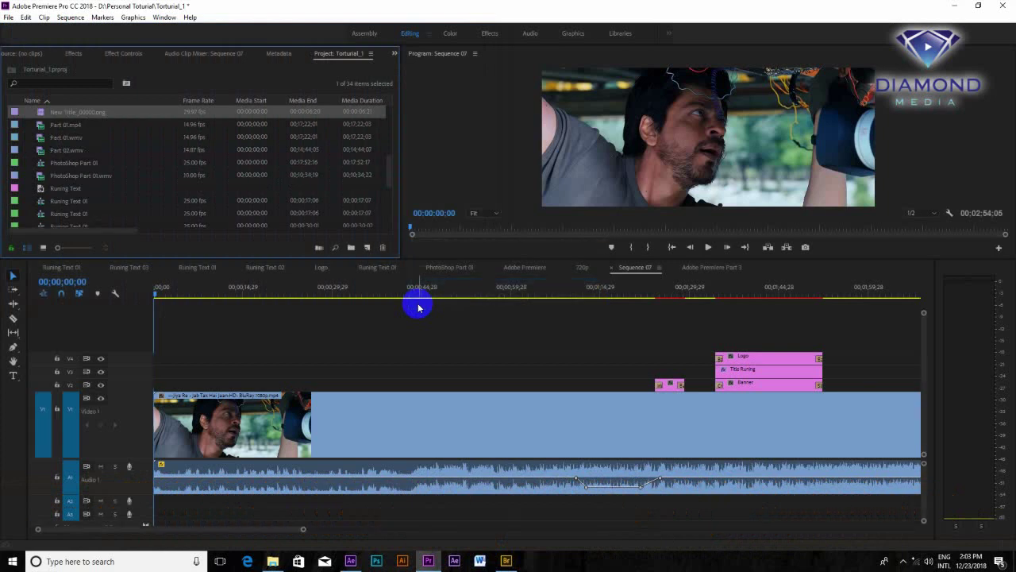
Place New Title_00000.png on V2 near 00;00;29;29 and play it back.
left_click_drag(54, 116, 315, 385)
left_click(310, 296)
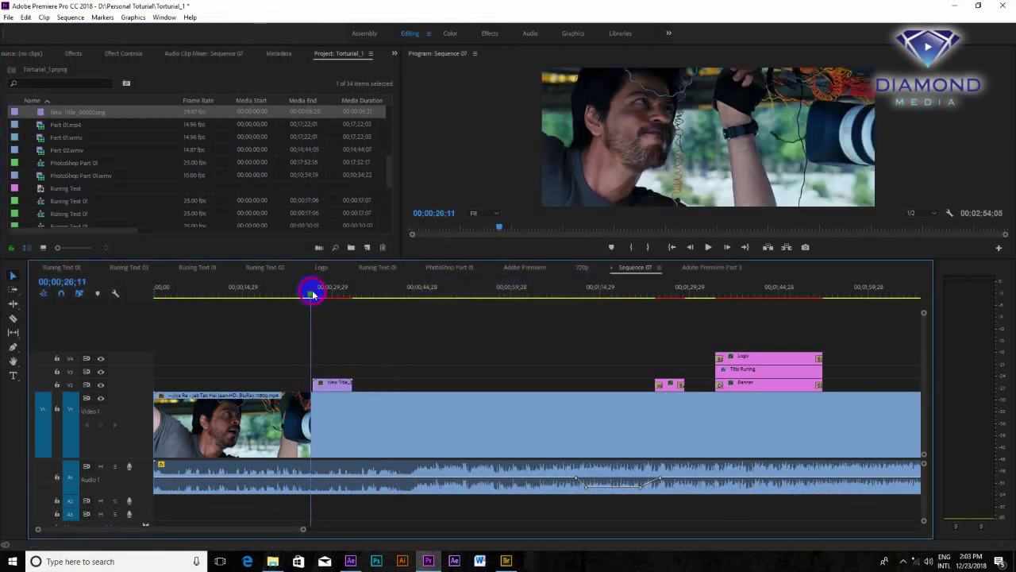
key("space")
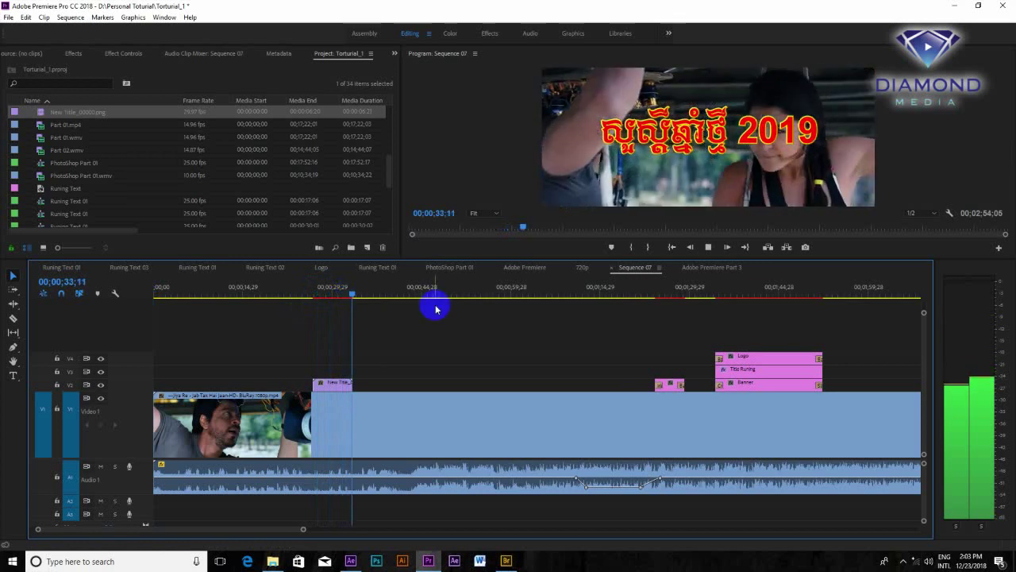
left_click(333, 286)
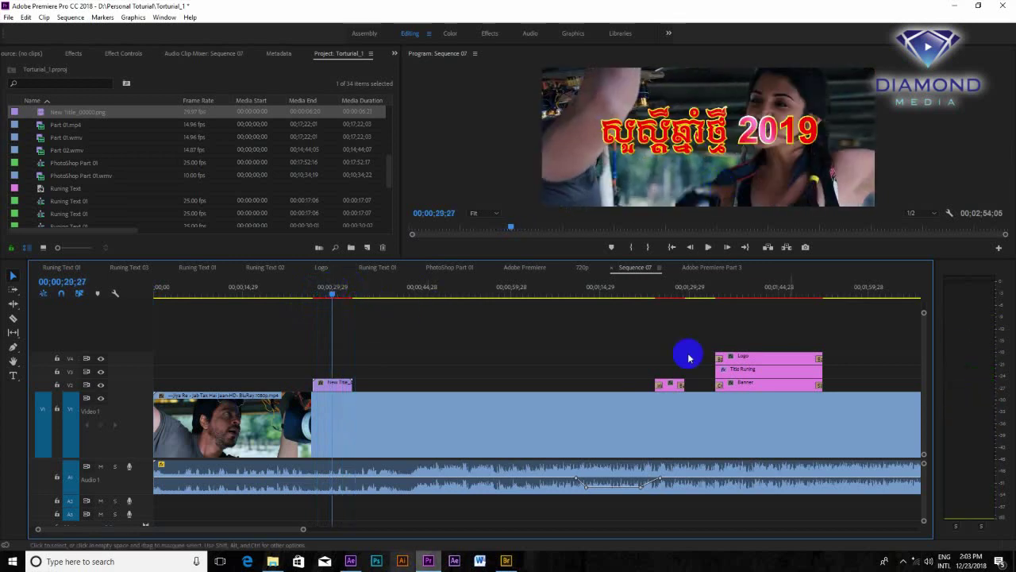
Resize the panels to enlarge the Program monitor preview.
mouse_move(704, 258)
left_mouse_down()
mouse_move(702, 368)
mouse_move(704, 350)
left_mouse_up()
left_click_drag(402, 416, 345, 410)
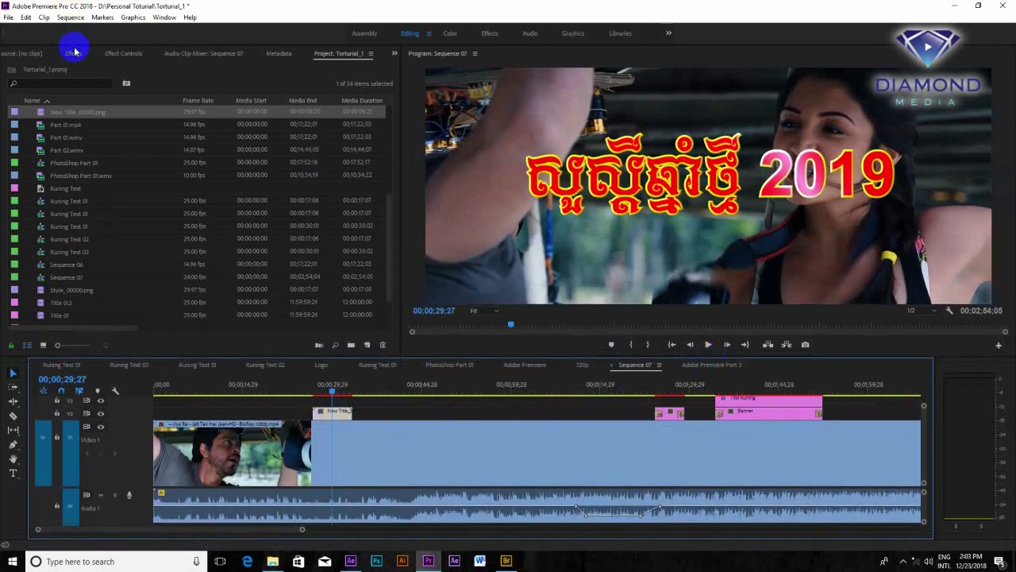
left_click(73, 53)
Search the effects for 'Shado' and apply Drop Shadow to the New Title clip.
left_click(78, 67)
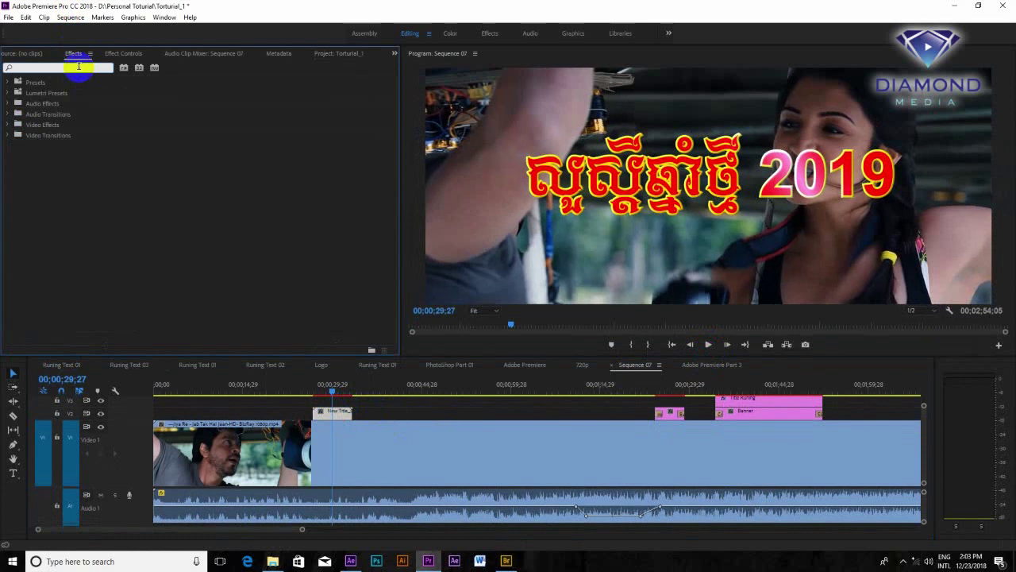
type("Sha")
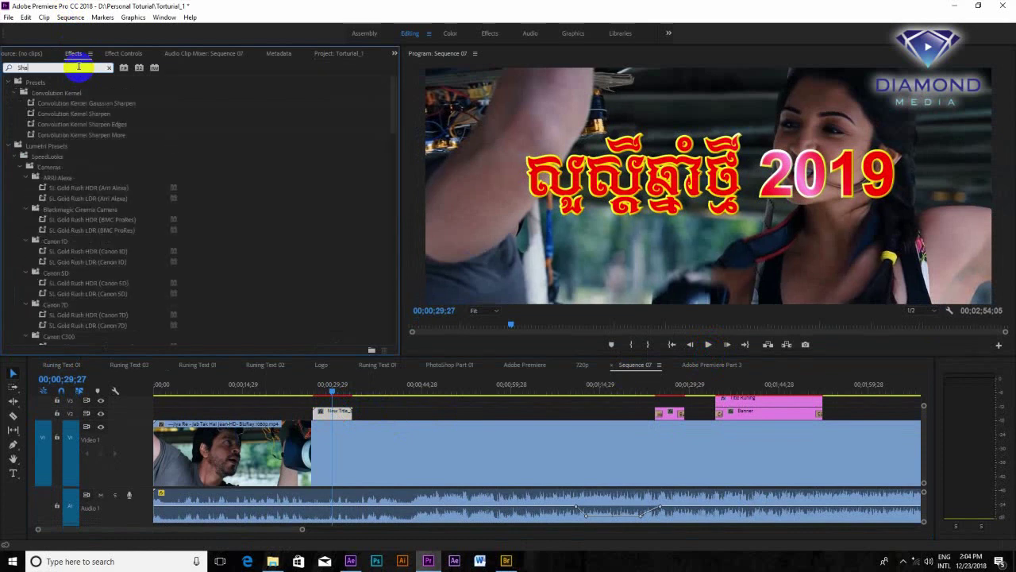
type("dow")
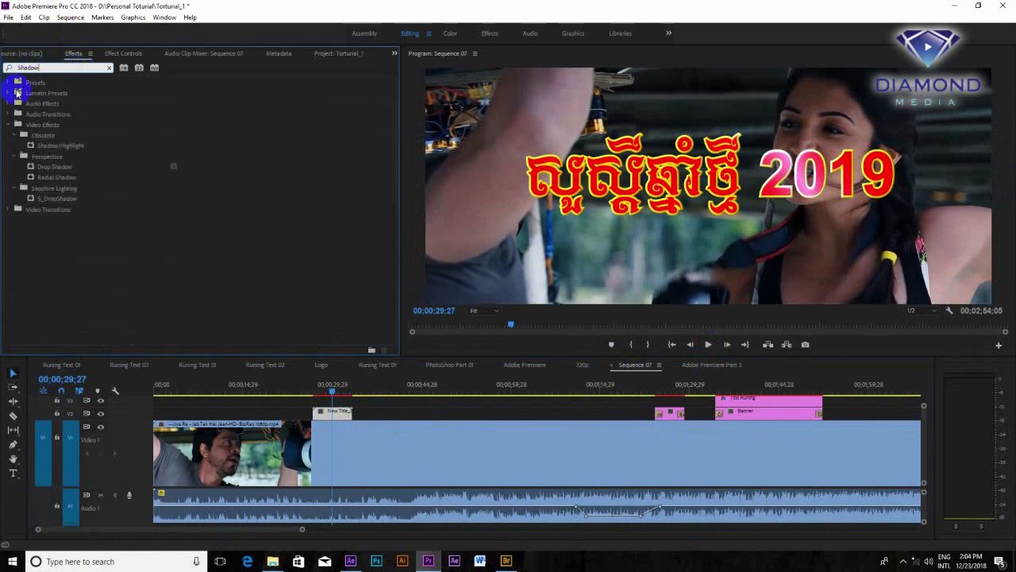
left_click(44, 168)
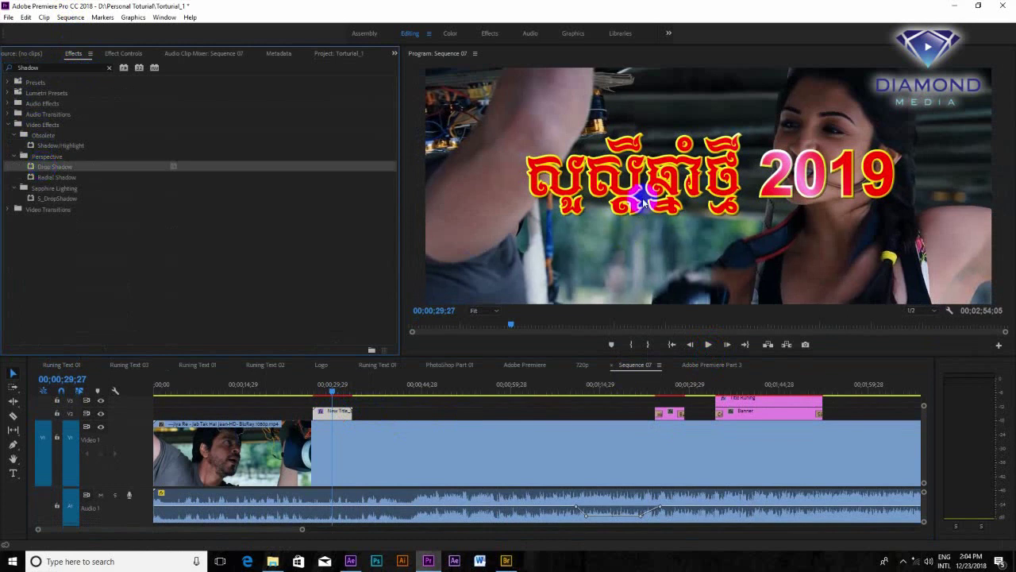
left_click(123, 54)
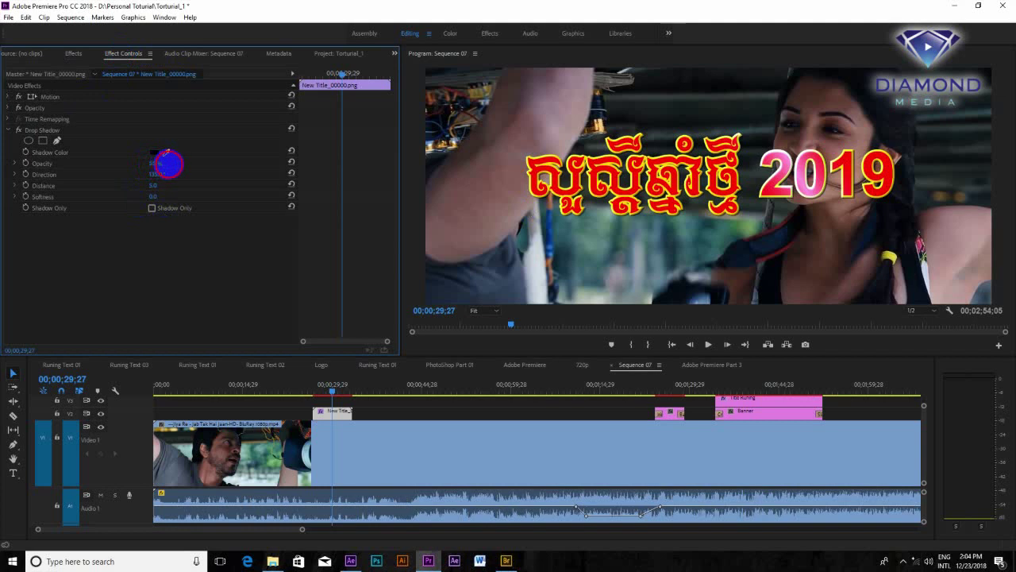
Set the drop shadow to 56% opacity, 198° direction and 12.0 distance.
left_click(164, 173)
left_click_drag(165, 186, 161, 186)
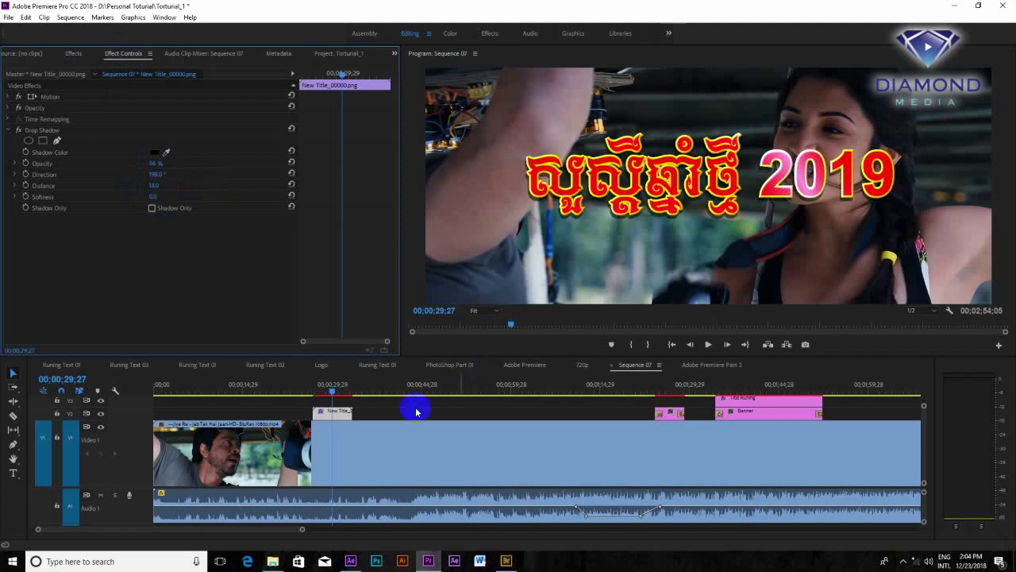
key("Right")
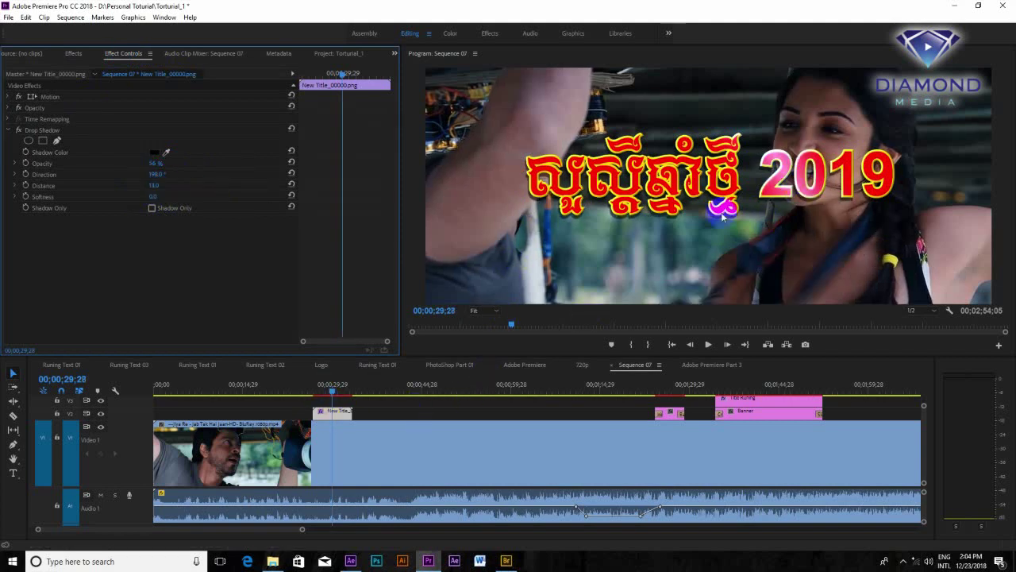
left_click(326, 389)
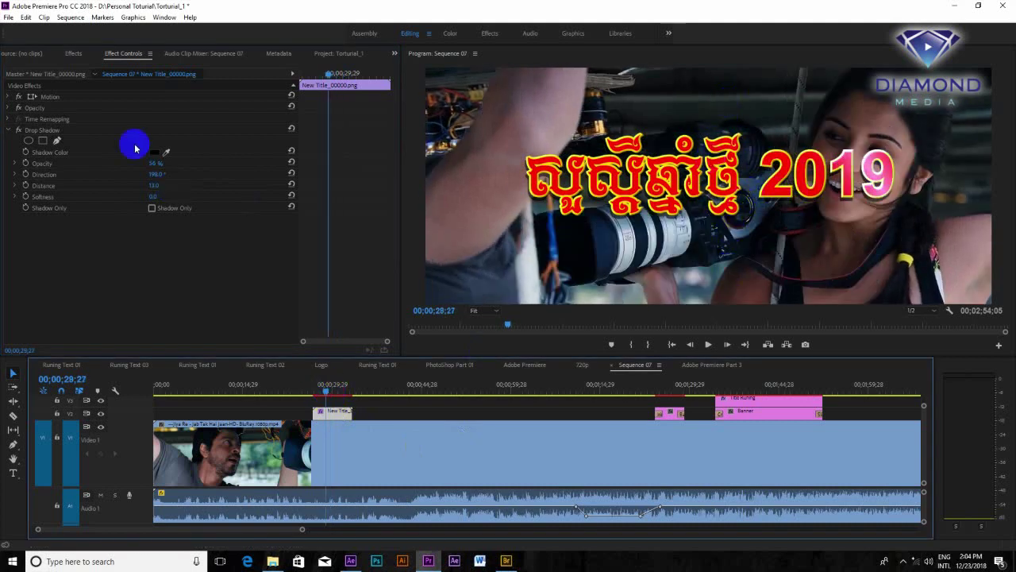
Move the 2019 title to position 939, 338, keeping scale at 100.
left_click(8, 97)
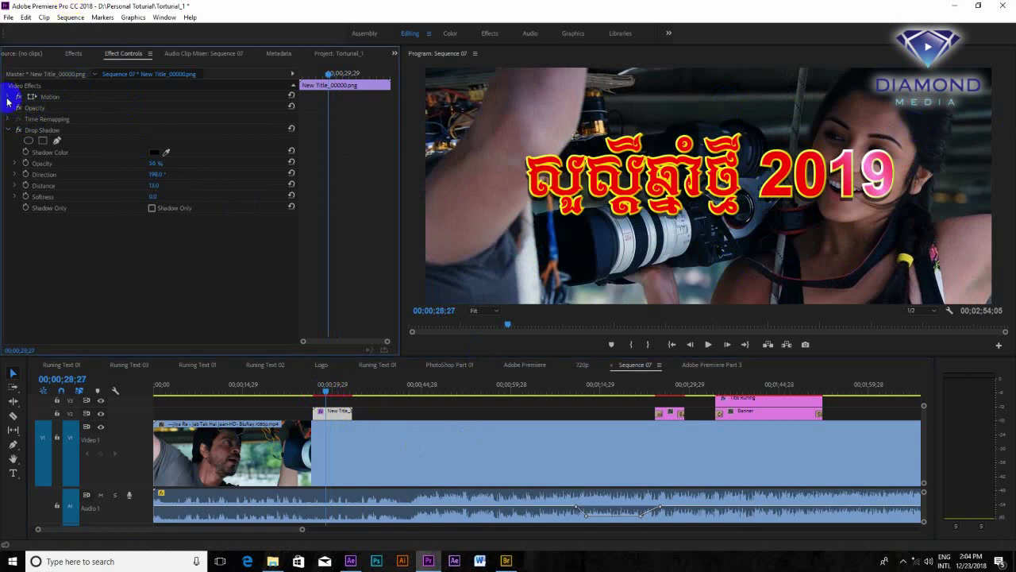
left_click(182, 108)
mouse_move(195, 108)
left_mouse_down()
mouse_move(134, 115)
mouse_move(167, 133)
mouse_move(109, 123)
mouse_move(136, 109)
mouse_move(204, 107)
left_mouse_up()
left_click(167, 116)
left_click(187, 109)
left_click(306, 390)
Play back the repositioned title and save the project with Ctrl+S.
key("space")
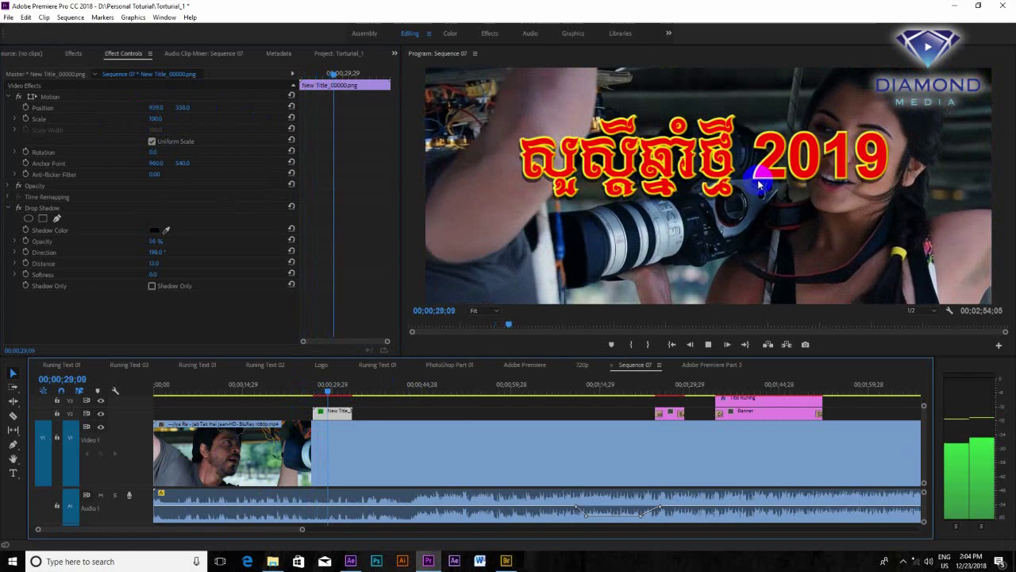
key("space")
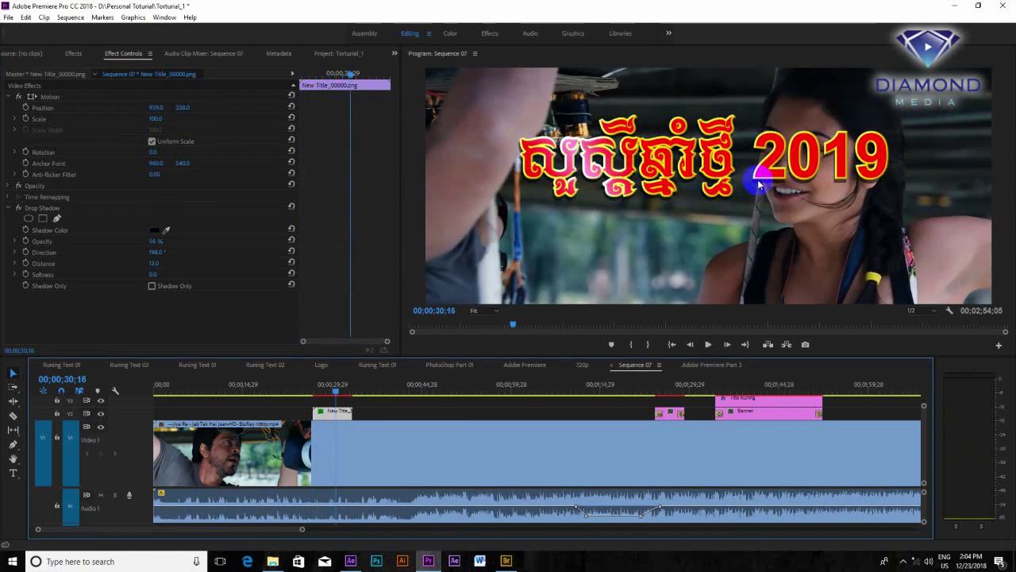
key("ctrl+s")
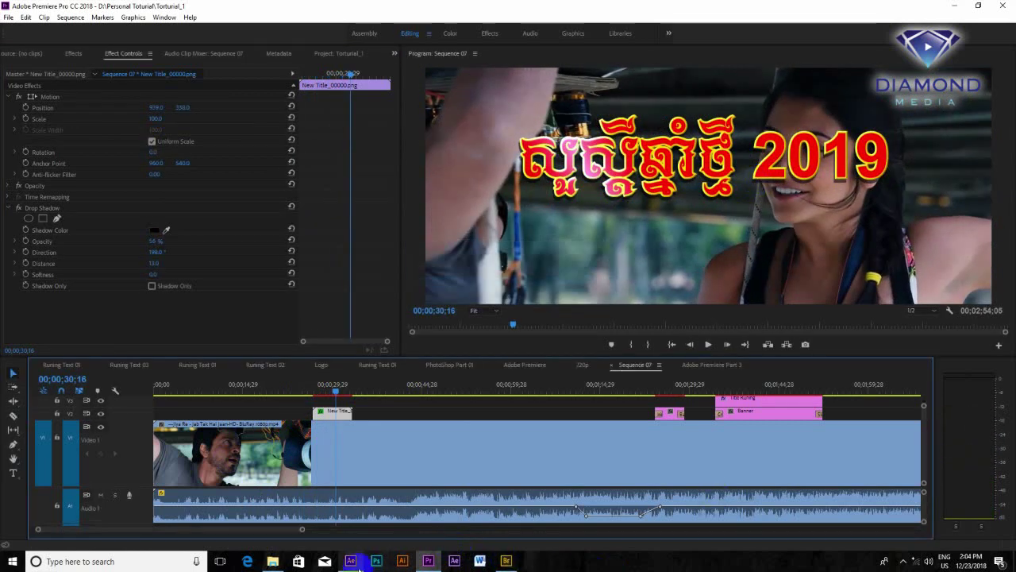
mouse_move(355, 565)
left_click(350, 500)
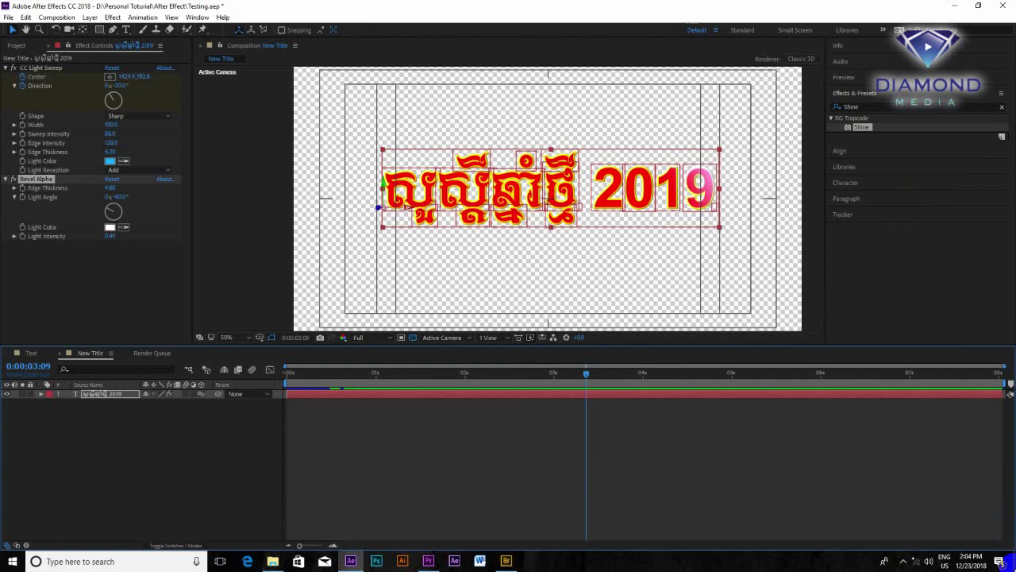
Open the hidden system tray icons and stop the screen recording.
left_click(905, 561)
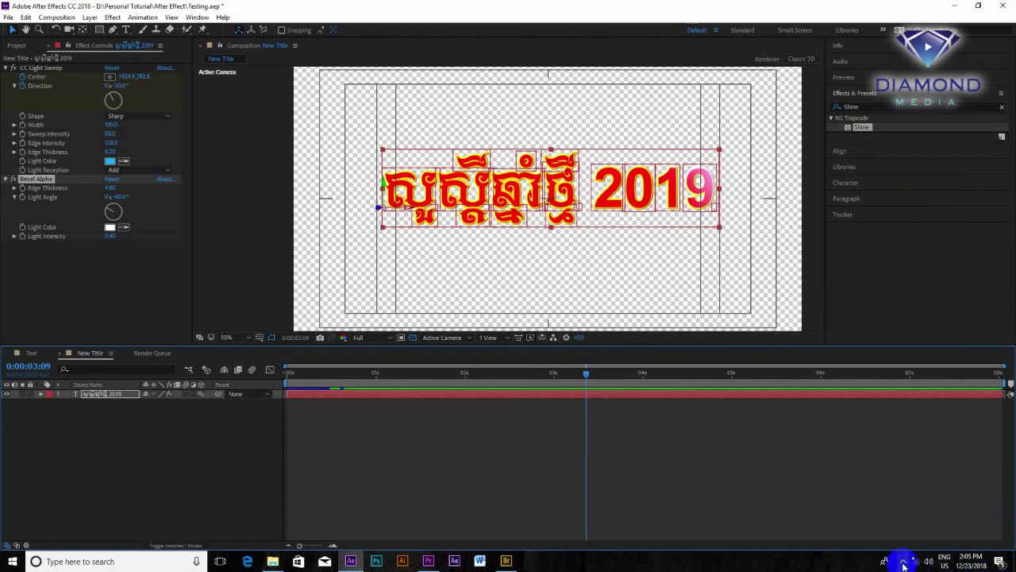
left_click(903, 562)
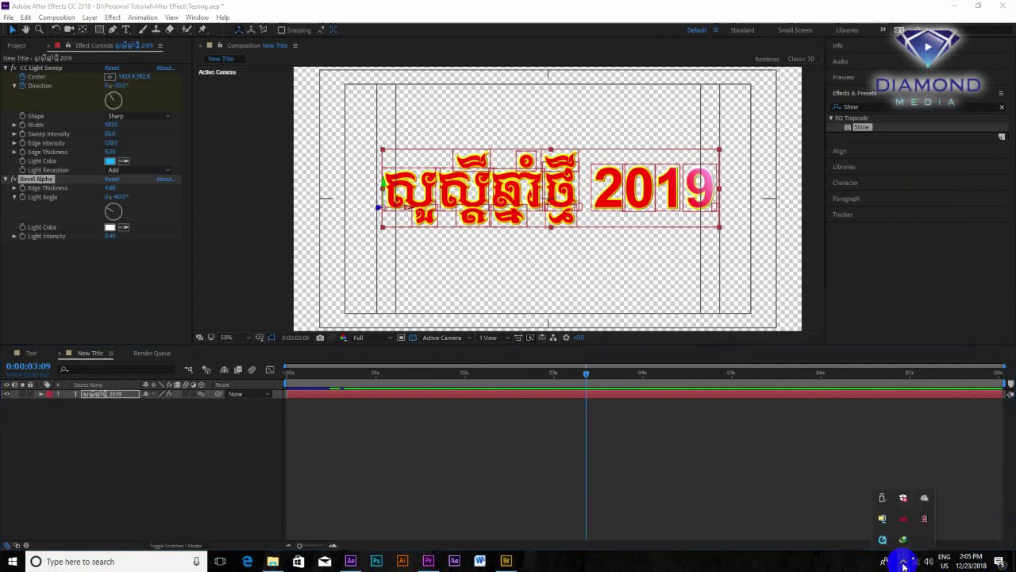
left_click(924, 518)
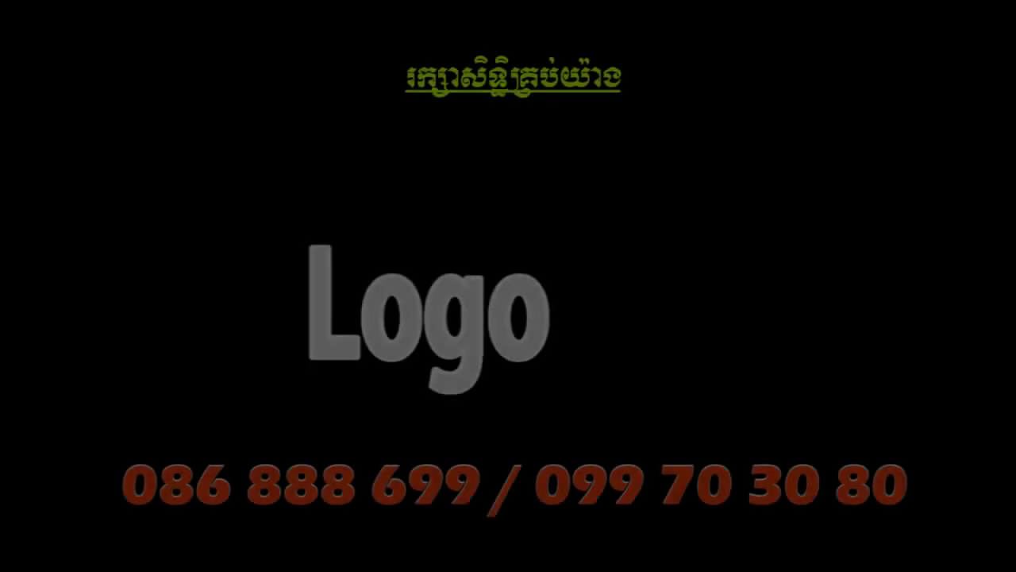